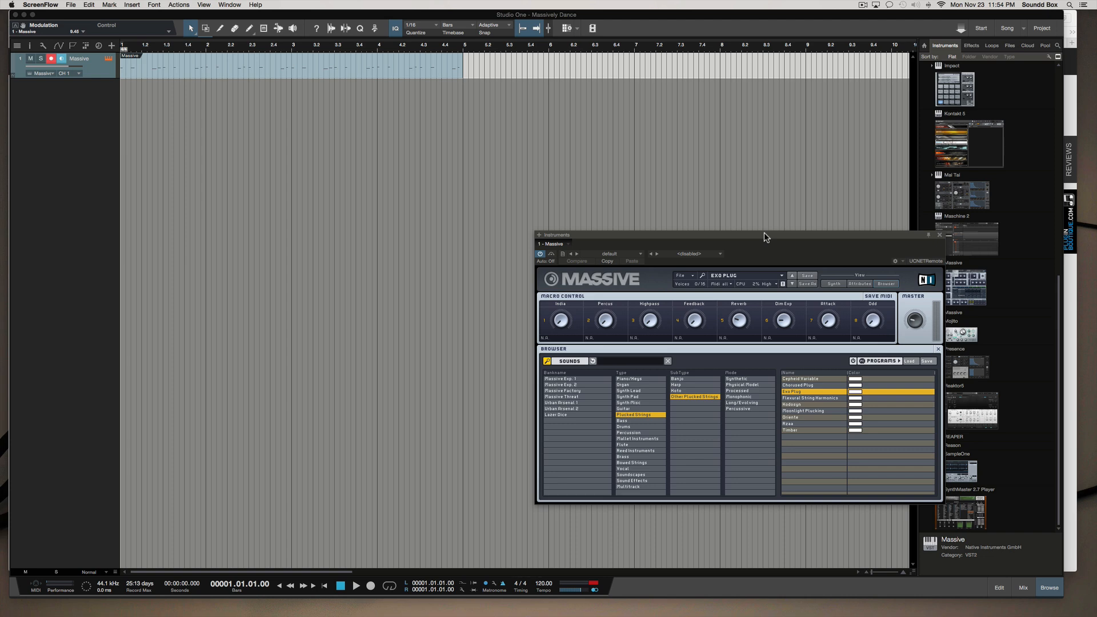
Step: Listen to the Massive clip from the start of the song and move the Massive window to the middle of the arrangement
{"action": "left_click_drag", "start_coordinate": [764, 234], "coordinate": [627, 114]}
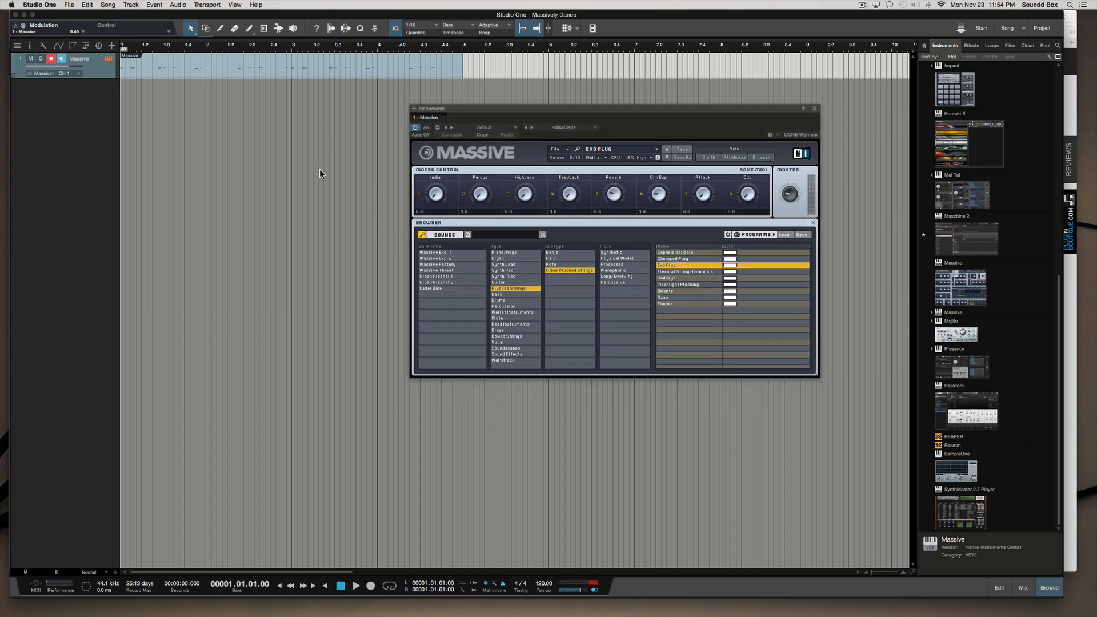
{"action": "key", "text": "space"}
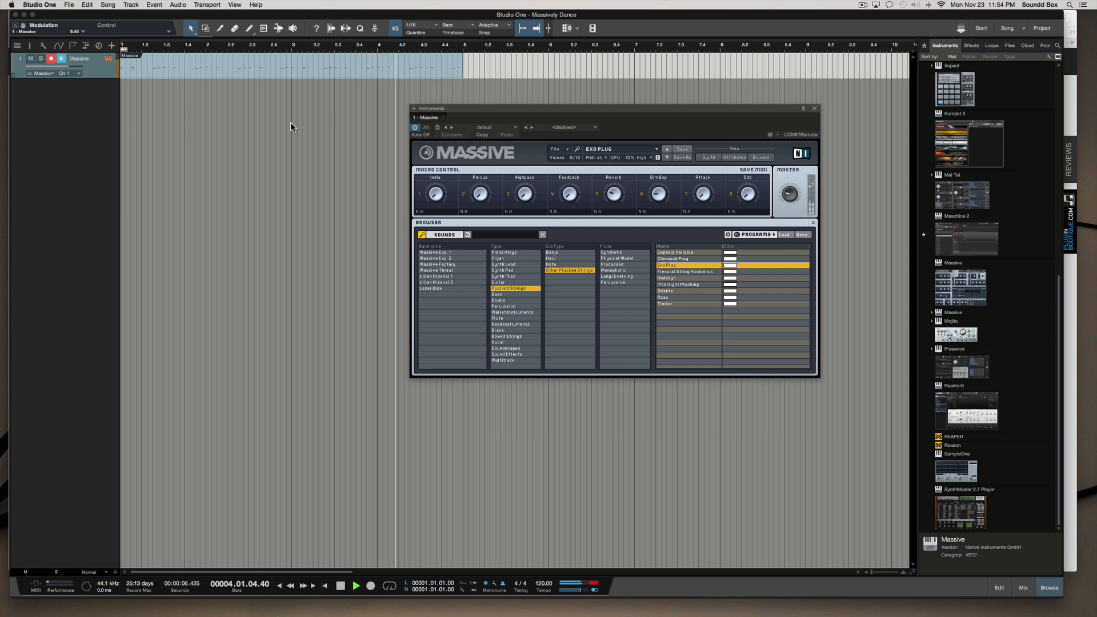
{"action": "key", "text": "space"}
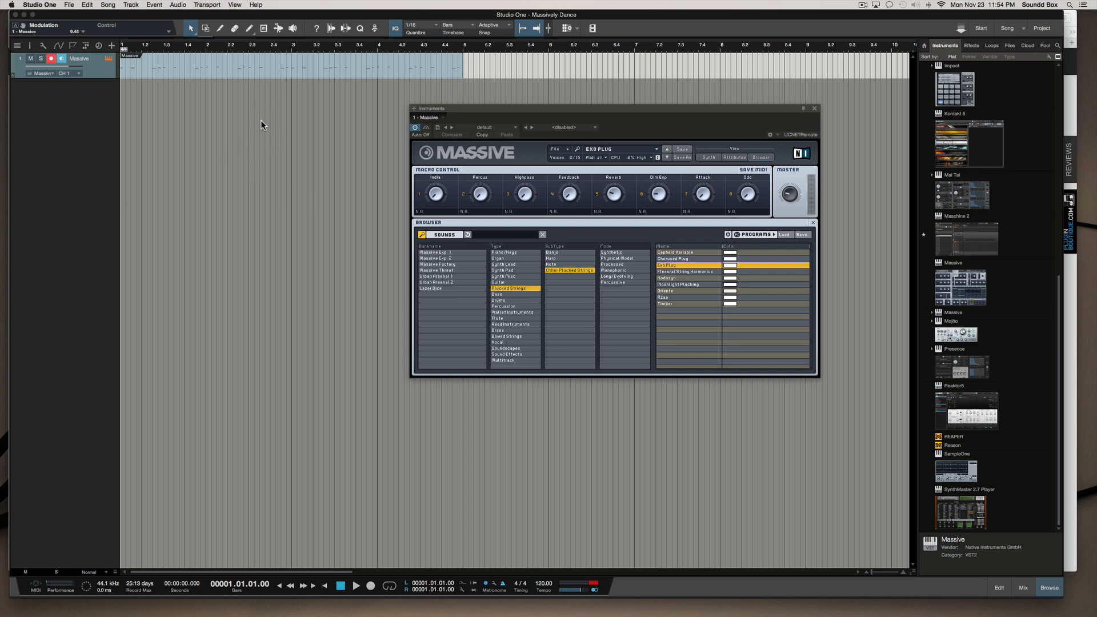
{"action": "mouse_move", "coordinate": [570, 112]}
{"action": "left_mouse_down"}
{"action": "mouse_move", "coordinate": [621, 98]}
{"action": "mouse_move", "coordinate": [581, 68]}
{"action": "mouse_move", "coordinate": [564, 111]}
{"action": "left_mouse_up"}
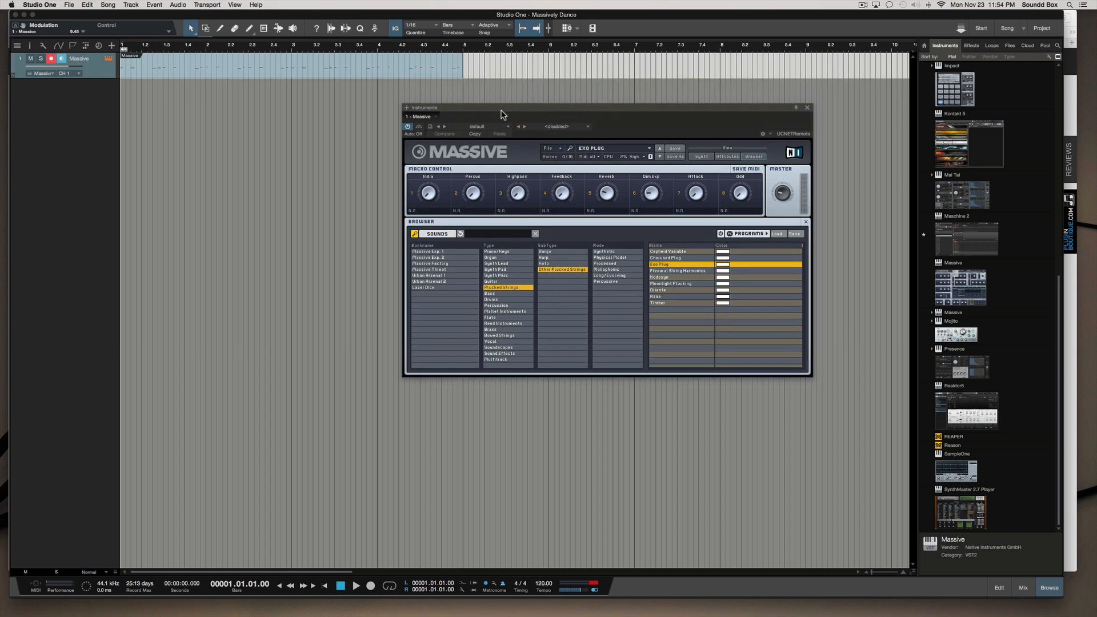
{"action": "left_click_drag", "start_coordinate": [501, 113], "coordinate": [441, 139]}
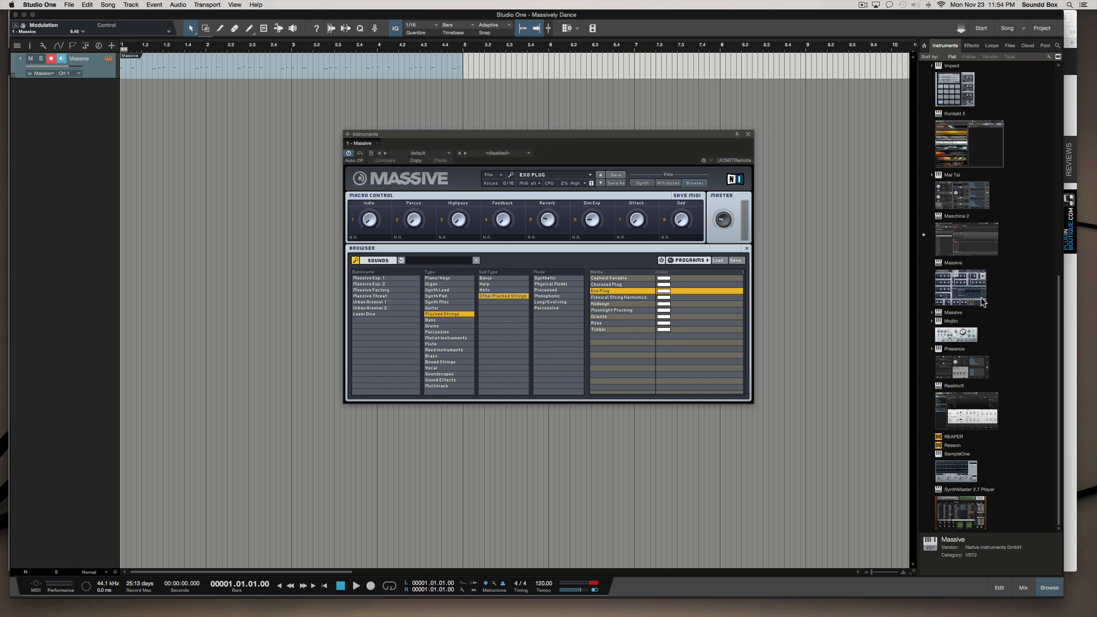
Step: Add Battery 4 as a new instrument track below Massive and move its window up close to the tracks
{"action": "left_click", "coordinate": [1015, 269]}
{"action": "scroll", "coordinate": [986, 293], "scroll_direction": "up", "scroll_amount": 10}
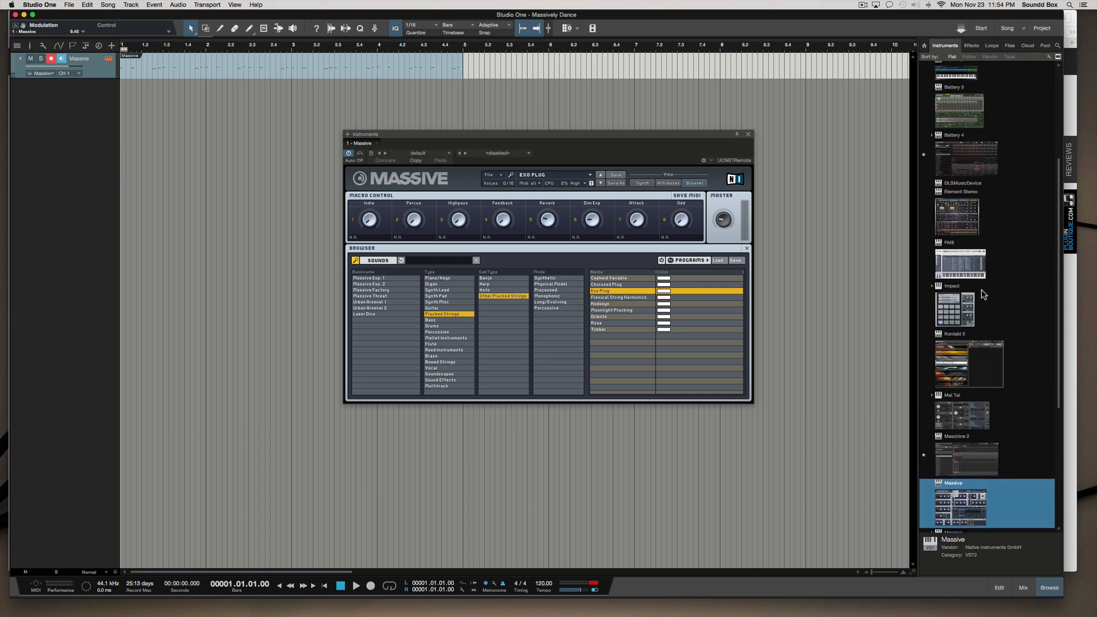
{"action": "left_click", "coordinate": [971, 46]}
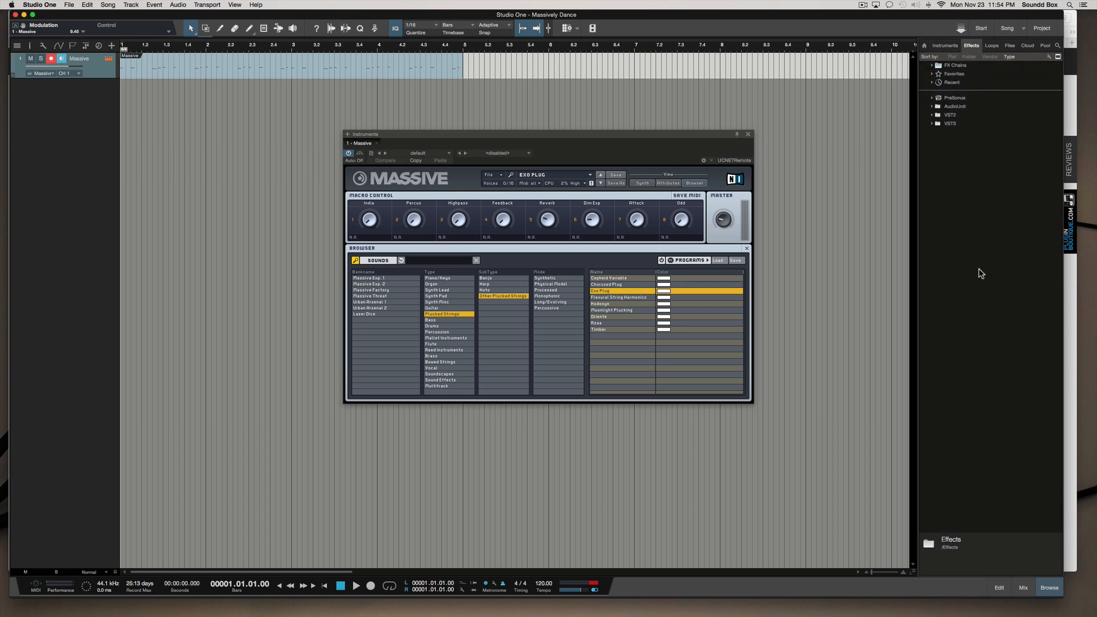
{"action": "left_click", "coordinate": [954, 46]}
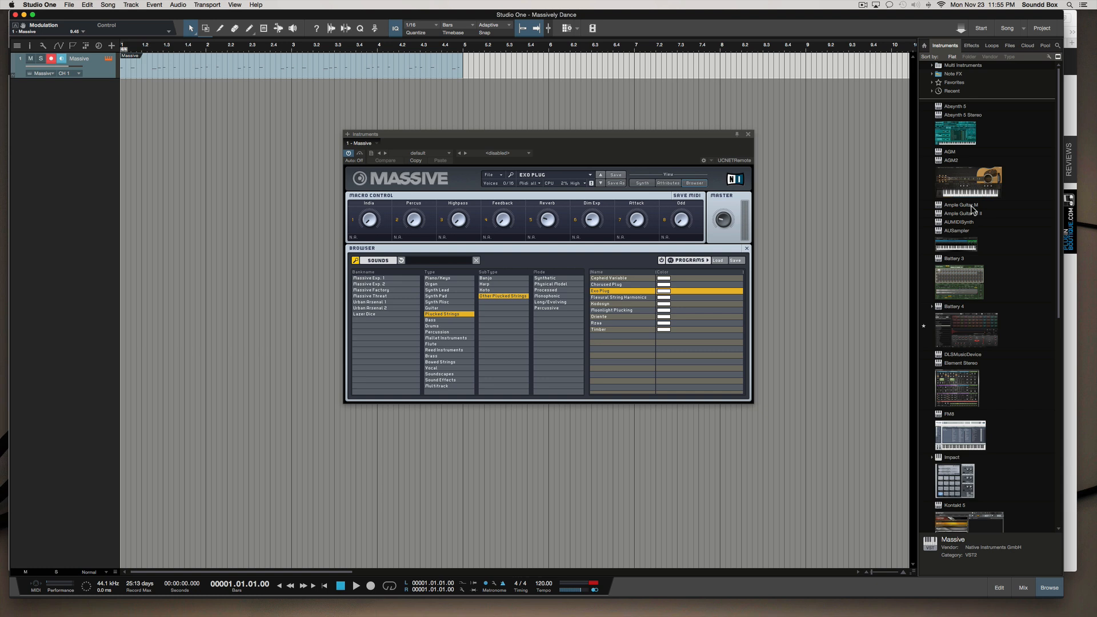
{"action": "scroll", "coordinate": [973, 242], "scroll_direction": "down", "scroll_amount": 3}
{"action": "left_click_drag", "start_coordinate": [973, 242], "coordinate": [749, 105]}
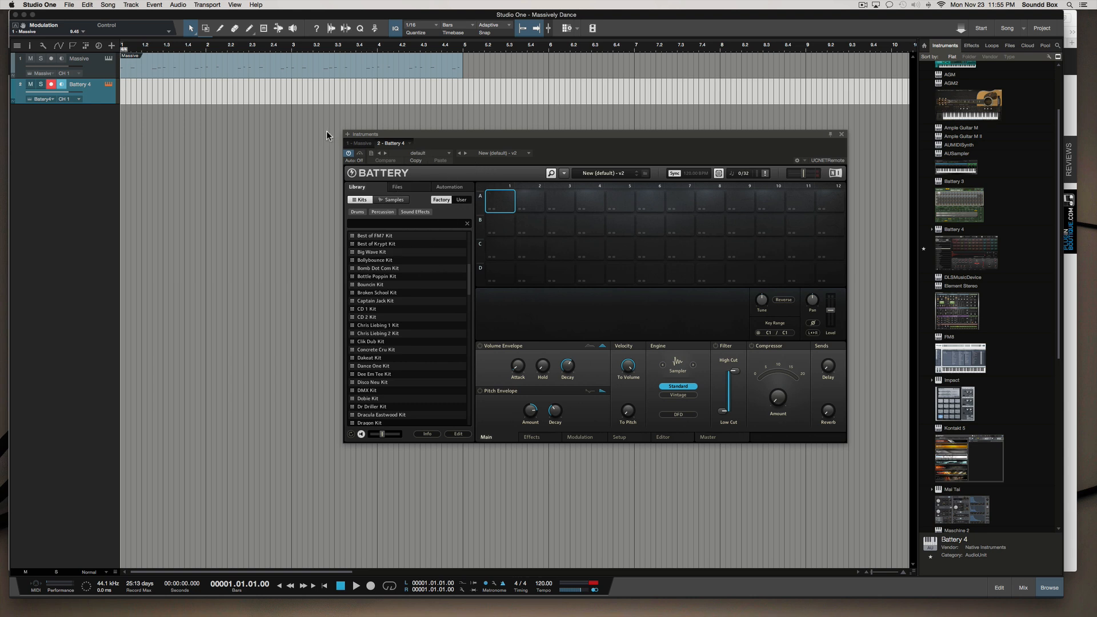
{"action": "left_click", "coordinate": [216, 118]}
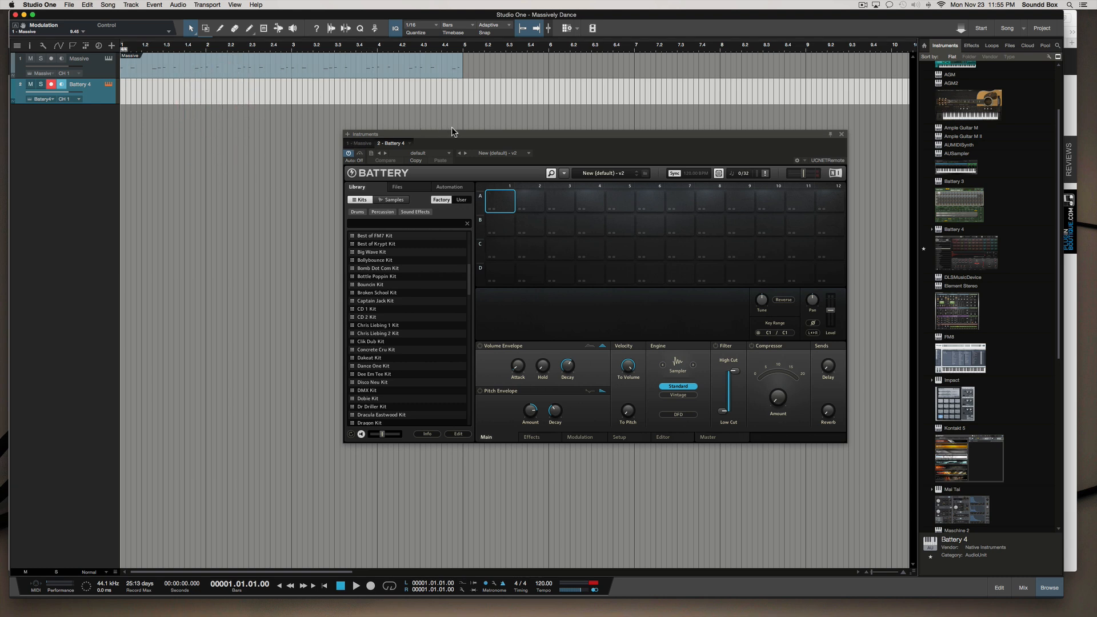
{"action": "left_click_drag", "start_coordinate": [452, 132], "coordinate": [320, 96]}
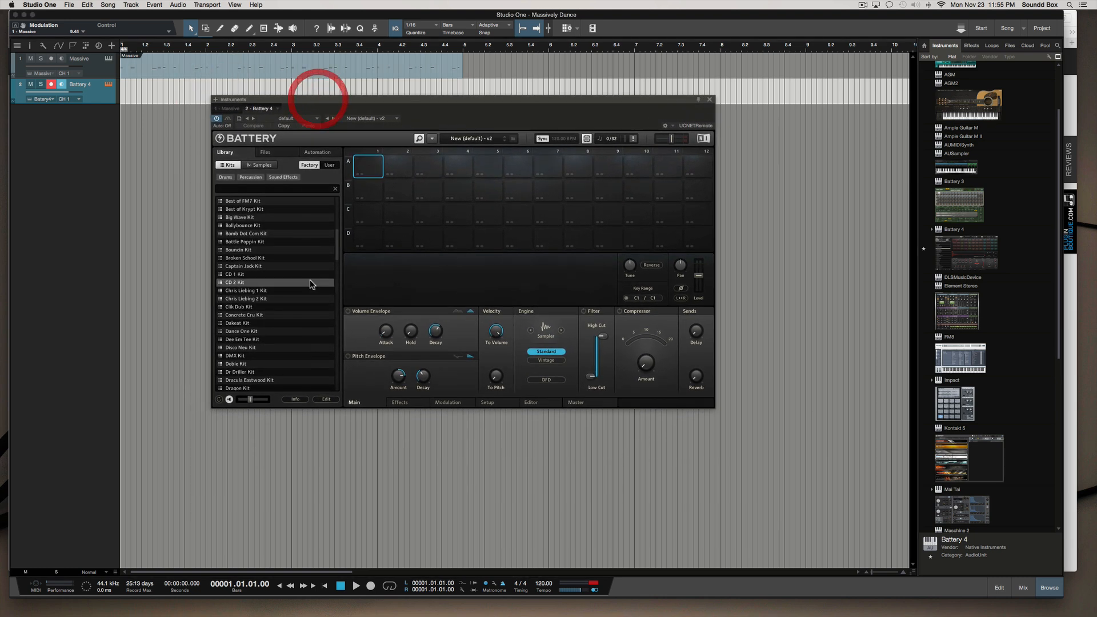
Step: Browse Battery's factory kits and load the Exile 1 Kit, Fat Step Kit and Fiasco Kit in turn to audition them
{"action": "scroll", "coordinate": [310, 284], "scroll_direction": "up", "scroll_amount": 10}
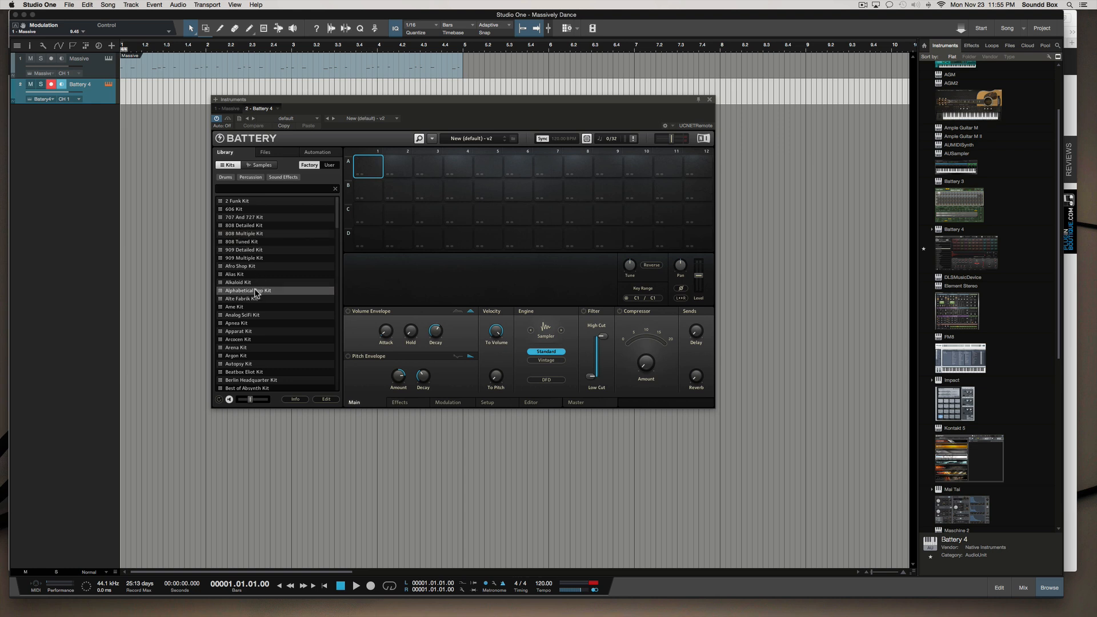
{"action": "scroll", "coordinate": [254, 291], "scroll_direction": "down", "scroll_amount": 8}
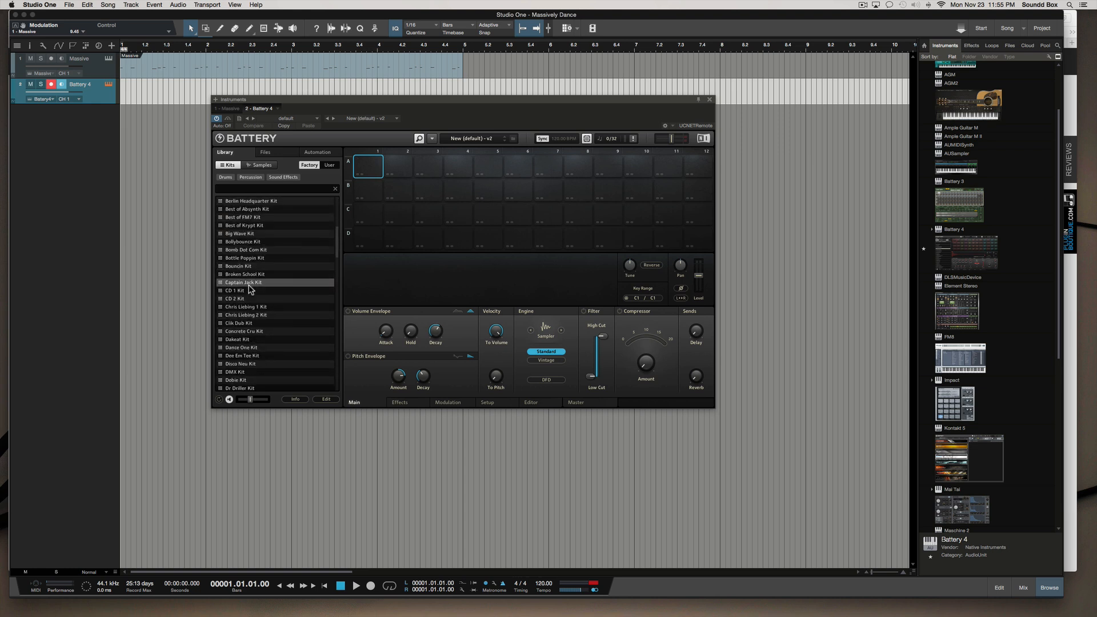
{"action": "scroll", "coordinate": [250, 288], "scroll_direction": "down", "scroll_amount": 9}
{"action": "scroll", "coordinate": [247, 290], "scroll_direction": "down", "scroll_amount": 8}
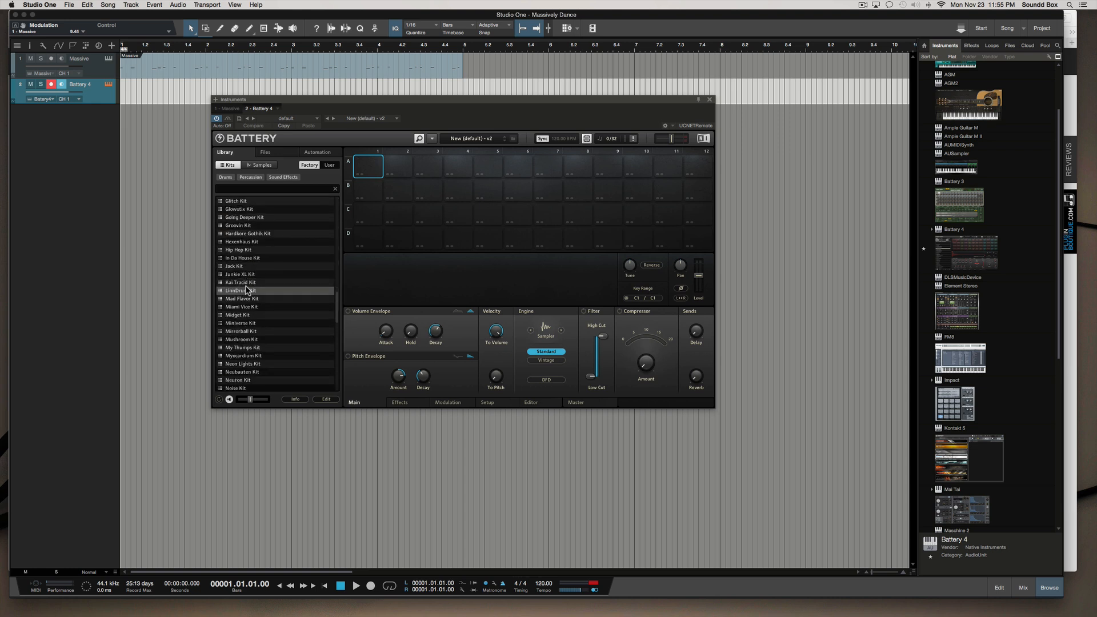
{"action": "scroll", "coordinate": [247, 290], "scroll_direction": "up", "scroll_amount": 20}
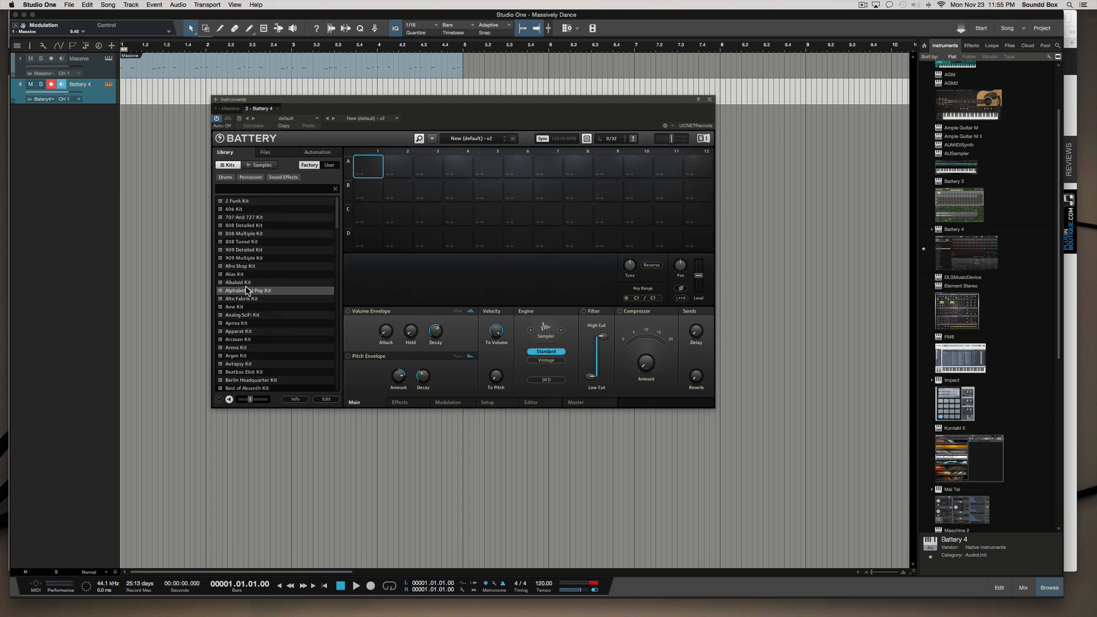
{"action": "scroll", "coordinate": [247, 290], "scroll_direction": "down", "scroll_amount": 20}
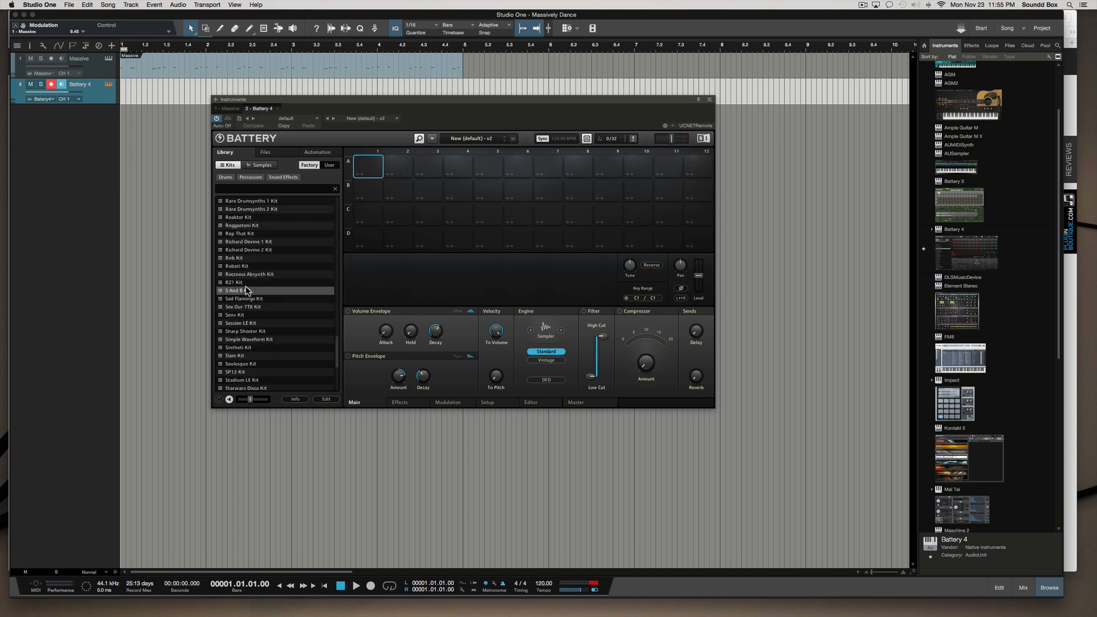
{"action": "scroll", "coordinate": [247, 289], "scroll_direction": "down", "scroll_amount": 7}
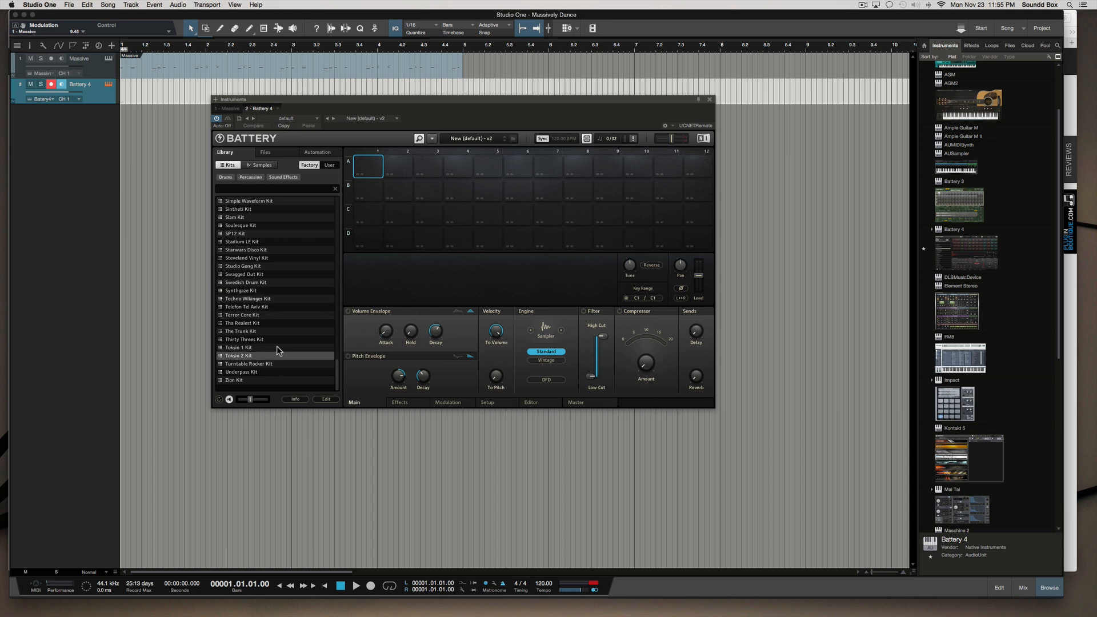
{"action": "scroll", "coordinate": [281, 294], "scroll_direction": "up", "scroll_amount": 5}
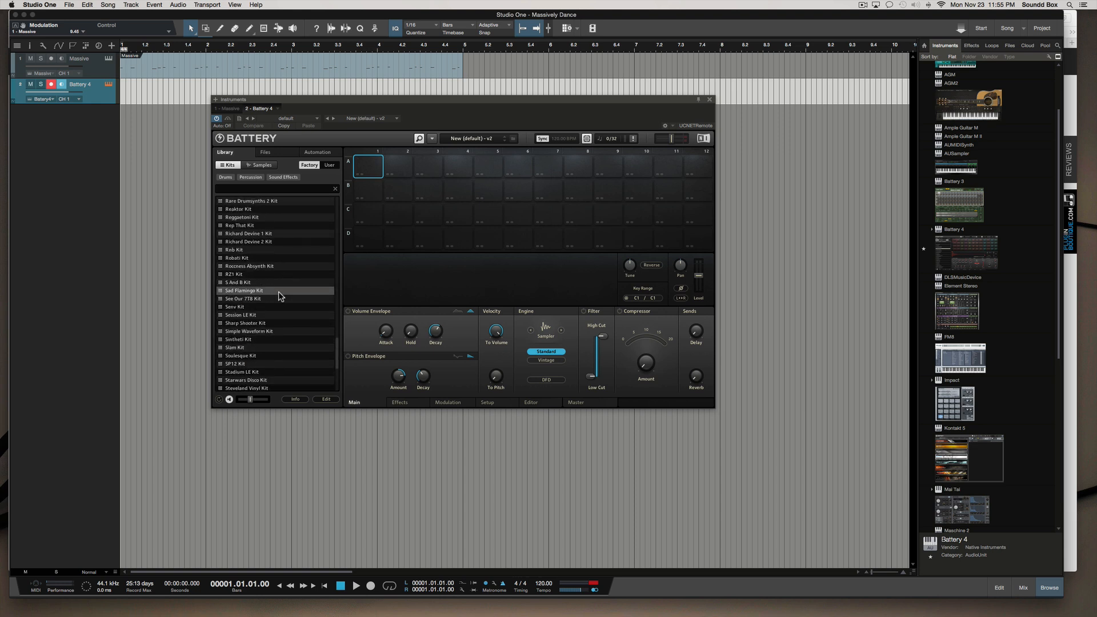
{"action": "scroll", "coordinate": [280, 294], "scroll_direction": "up", "scroll_amount": 6}
{"action": "scroll", "coordinate": [278, 291], "scroll_direction": "up", "scroll_amount": 12}
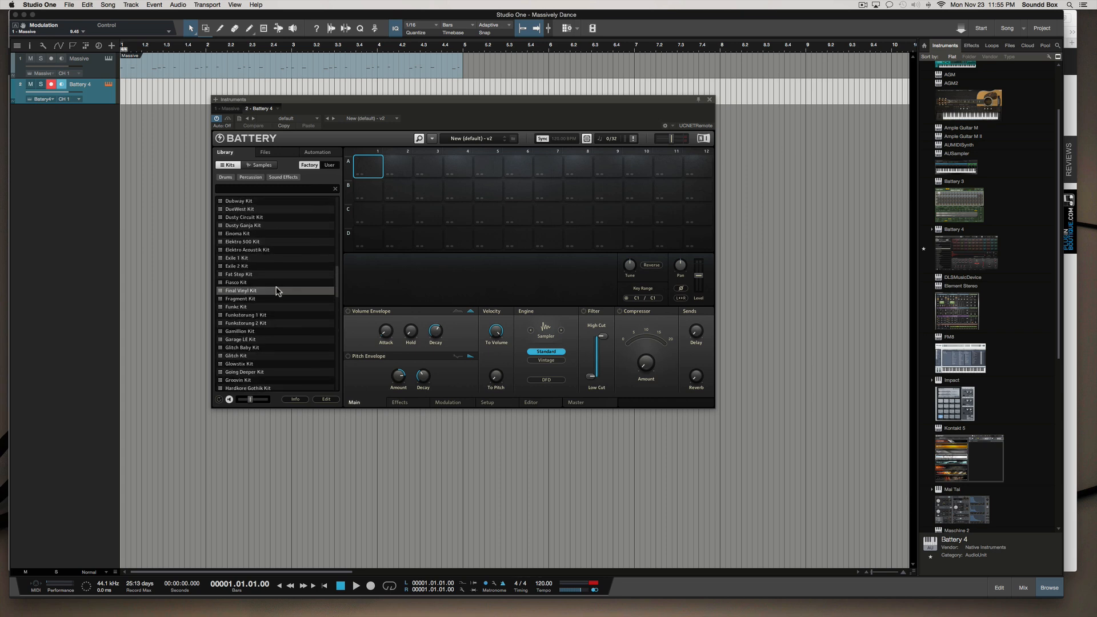
{"action": "left_click", "coordinate": [271, 259]}
{"action": "left_click", "coordinate": [271, 259]}
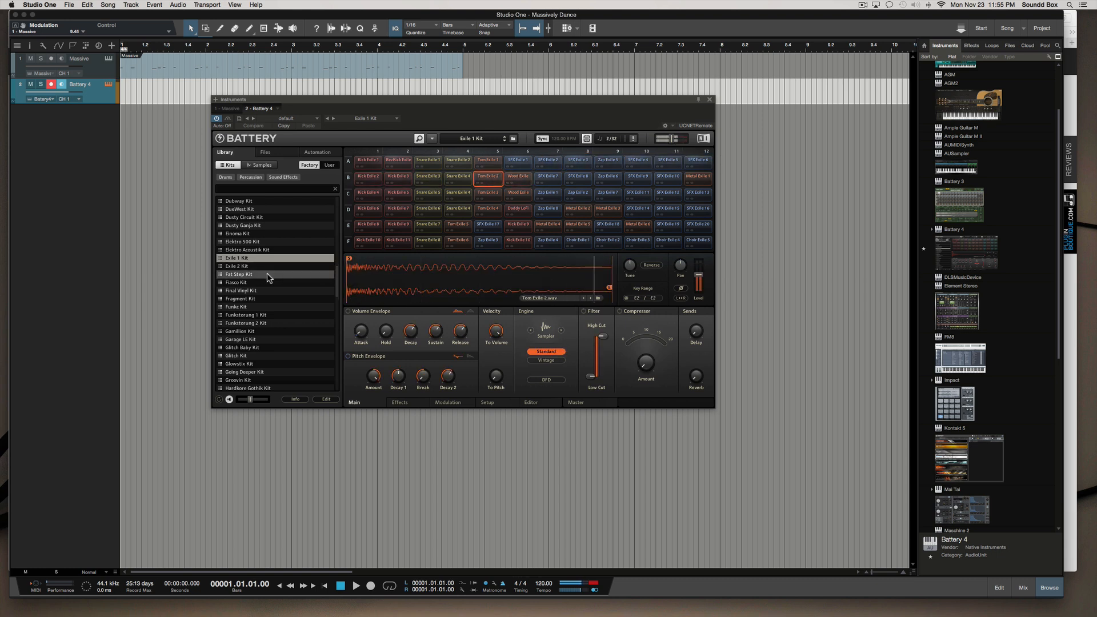
{"action": "double_click", "coordinate": [268, 275]}
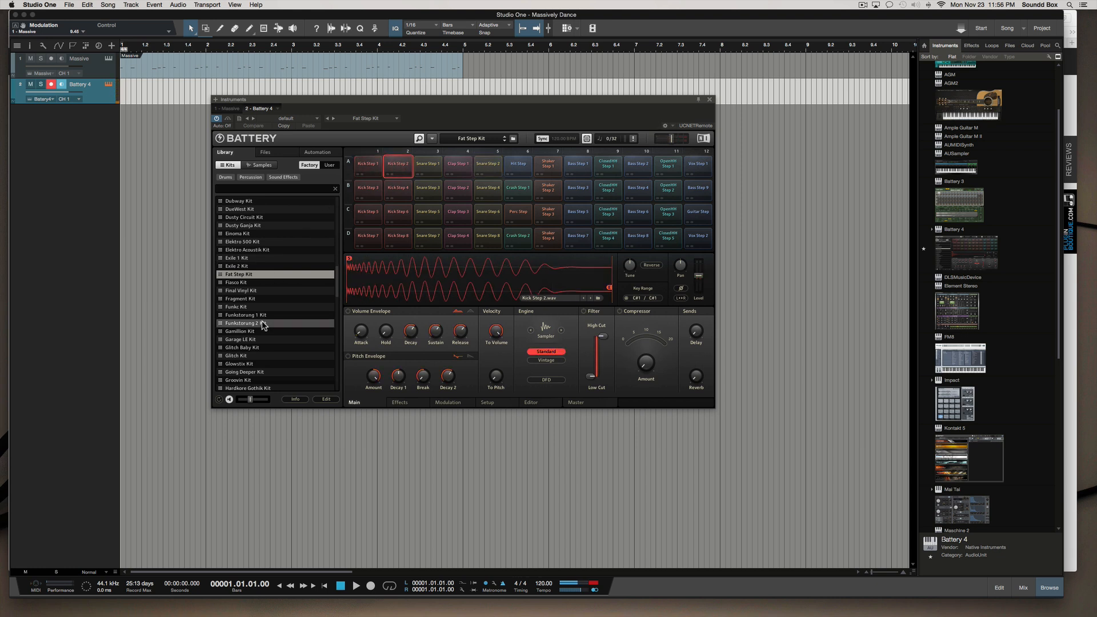
{"action": "double_click", "coordinate": [259, 283]}
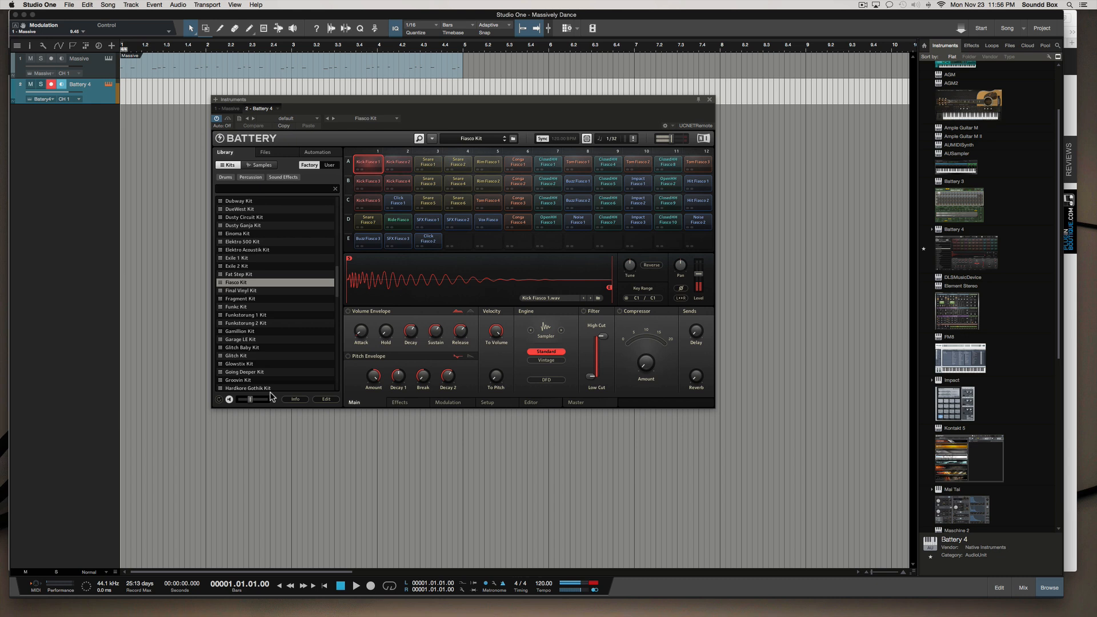
Step: Try the Dusty Circuit Kit and Exile 1 Kit in Battery, and settle on the Fat Step Kit
{"action": "scroll", "coordinate": [258, 349], "scroll_direction": "down", "scroll_amount": 1}
{"action": "scroll", "coordinate": [258, 348], "scroll_direction": "down", "scroll_amount": 7}
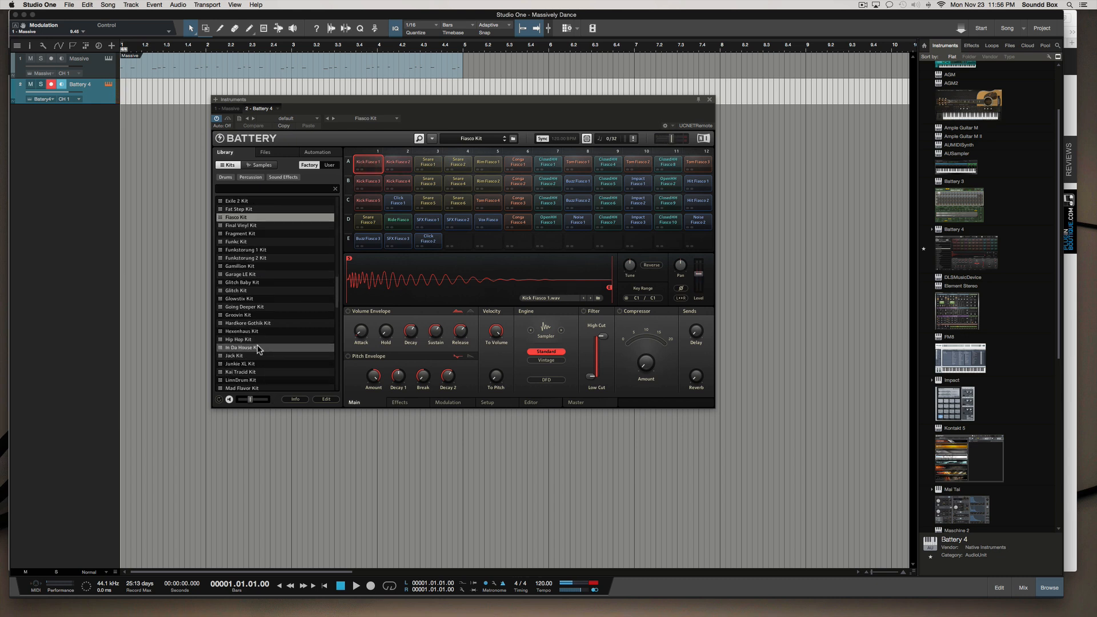
{"action": "scroll", "coordinate": [257, 349], "scroll_direction": "up", "scroll_amount": 6}
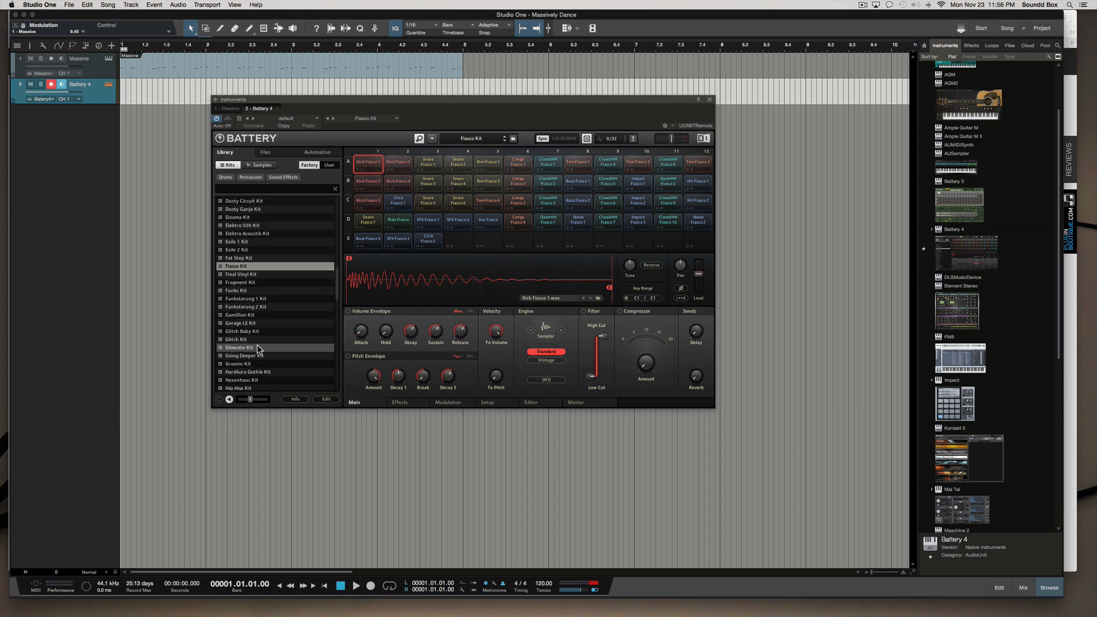
{"action": "scroll", "coordinate": [258, 349], "scroll_direction": "up", "scroll_amount": 9}
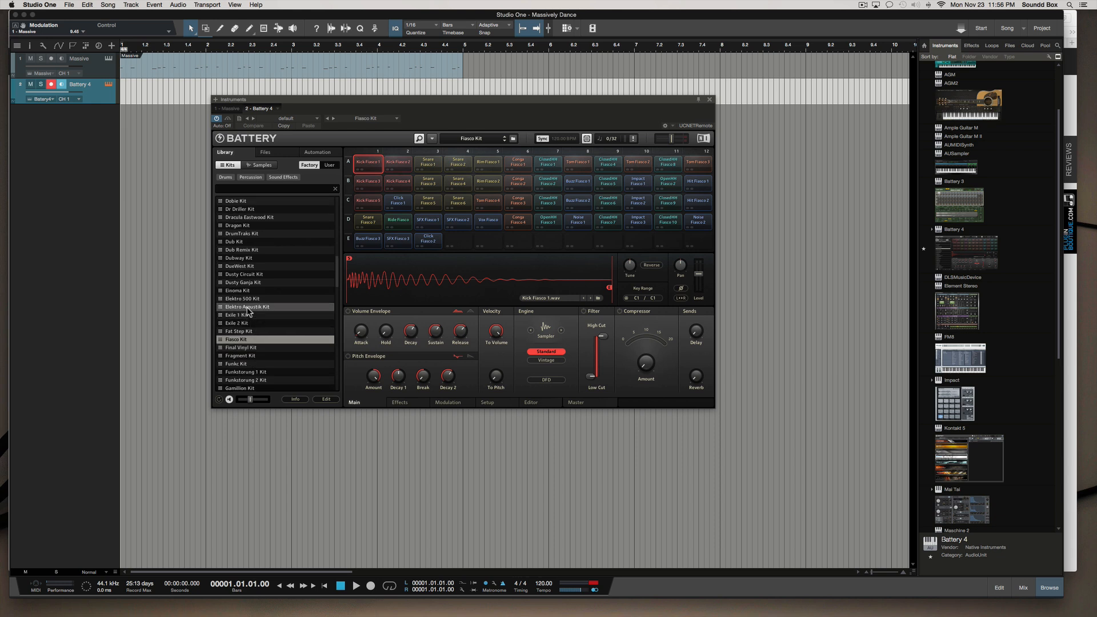
{"action": "scroll", "coordinate": [247, 246], "scroll_direction": "down", "scroll_amount": 1}
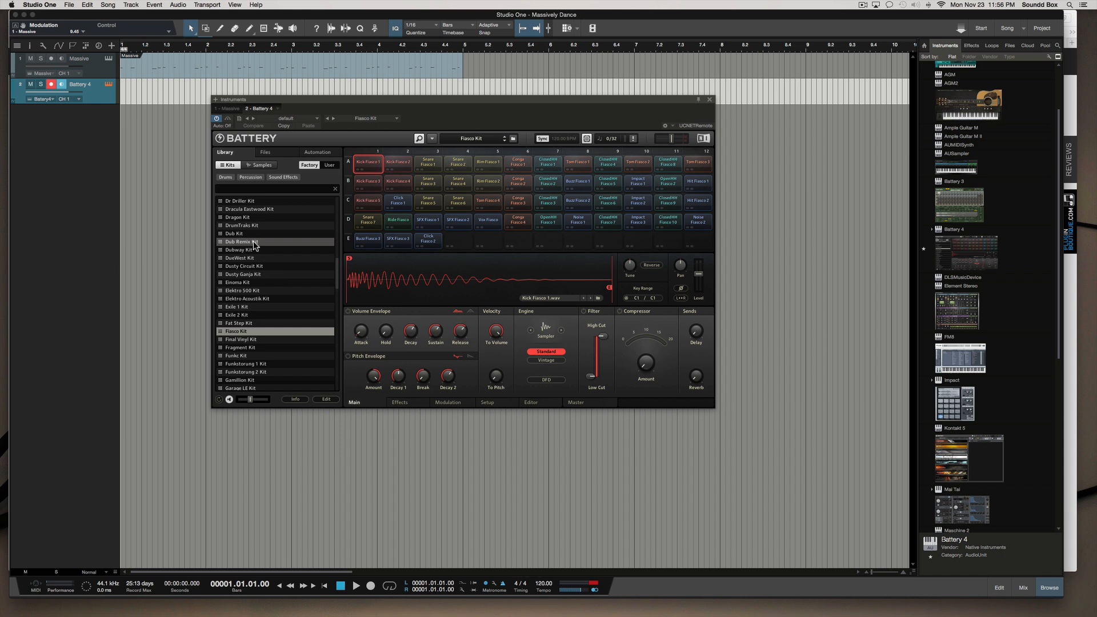
{"action": "left_click", "coordinate": [250, 267]}
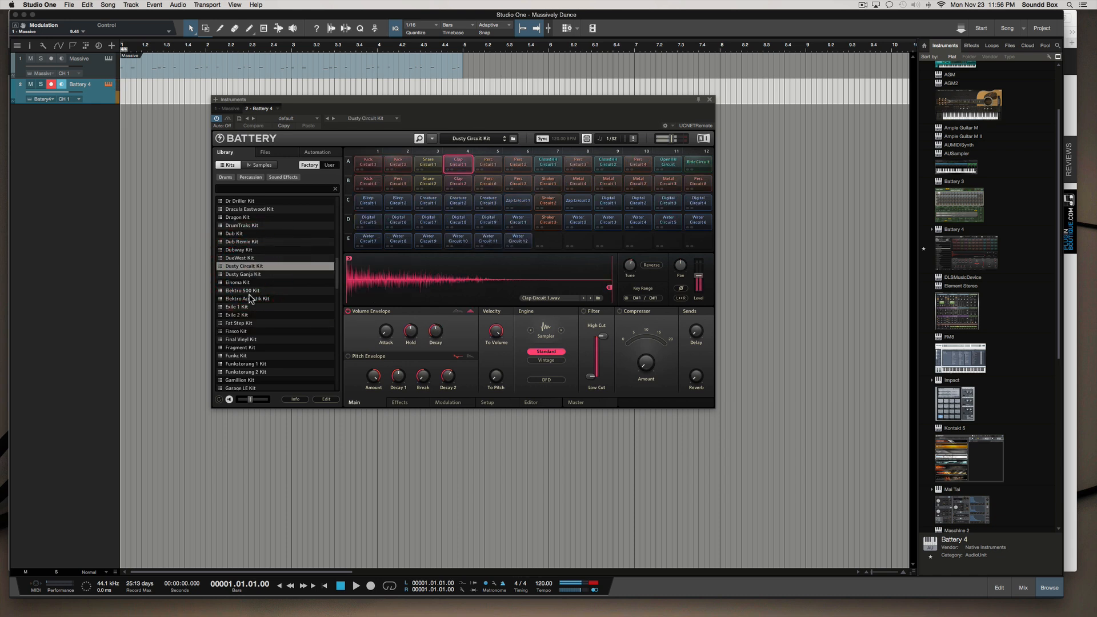
{"action": "left_click", "coordinate": [249, 308]}
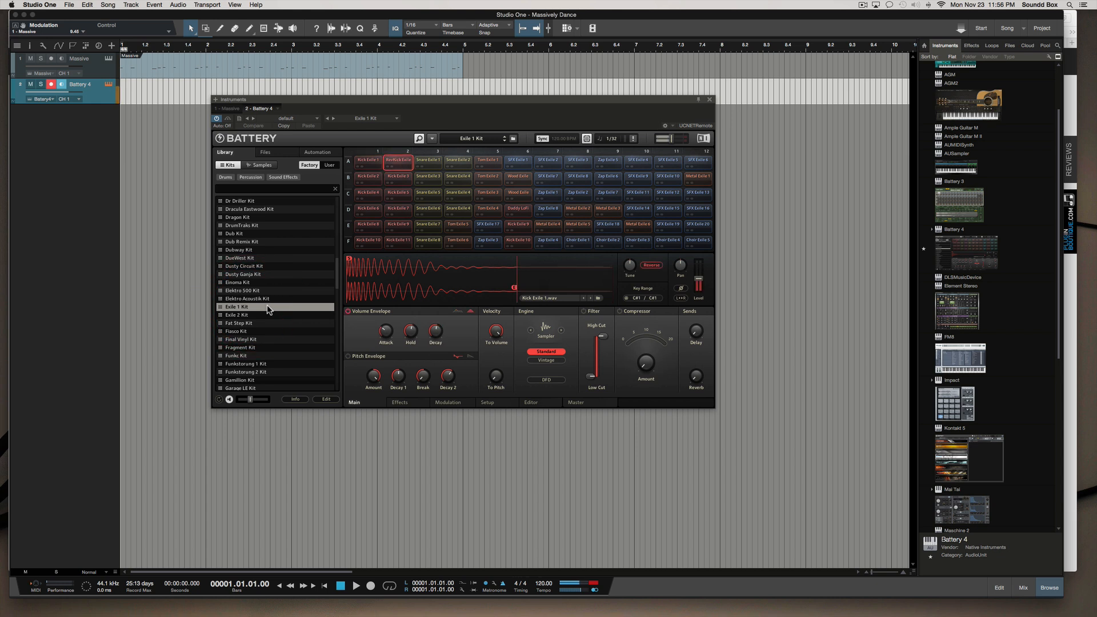
{"action": "left_click", "coordinate": [264, 324]}
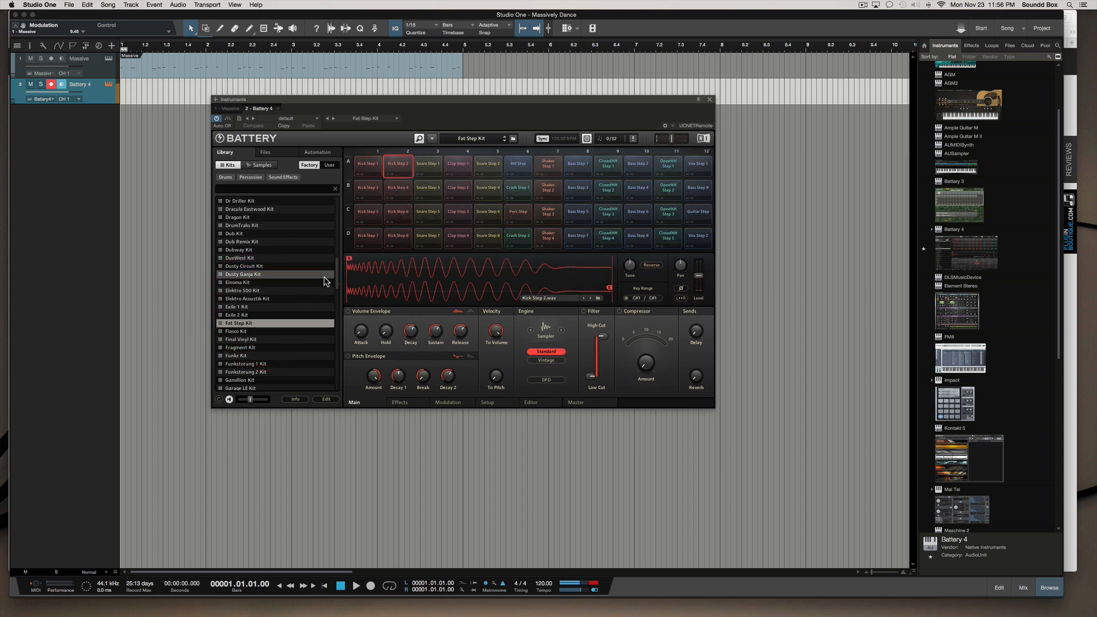
{"action": "scroll", "coordinate": [302, 283], "scroll_direction": "down", "scroll_amount": 3}
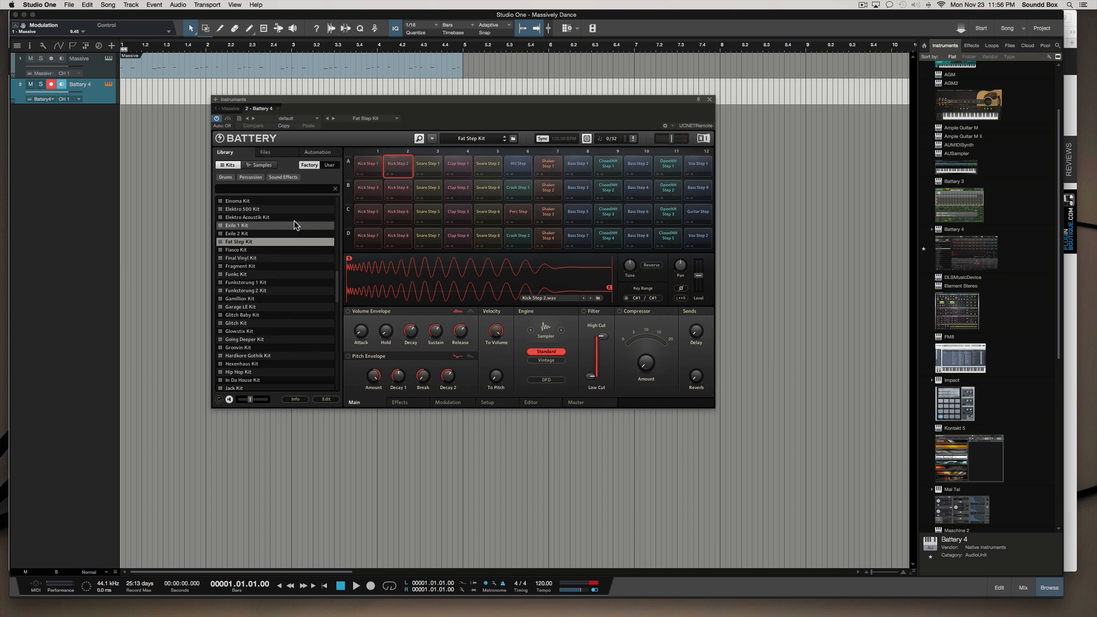
Step: Play the Massive clip back from the start and duplicate it so the copy begins at bar 5
{"action": "key", "text": "space"}
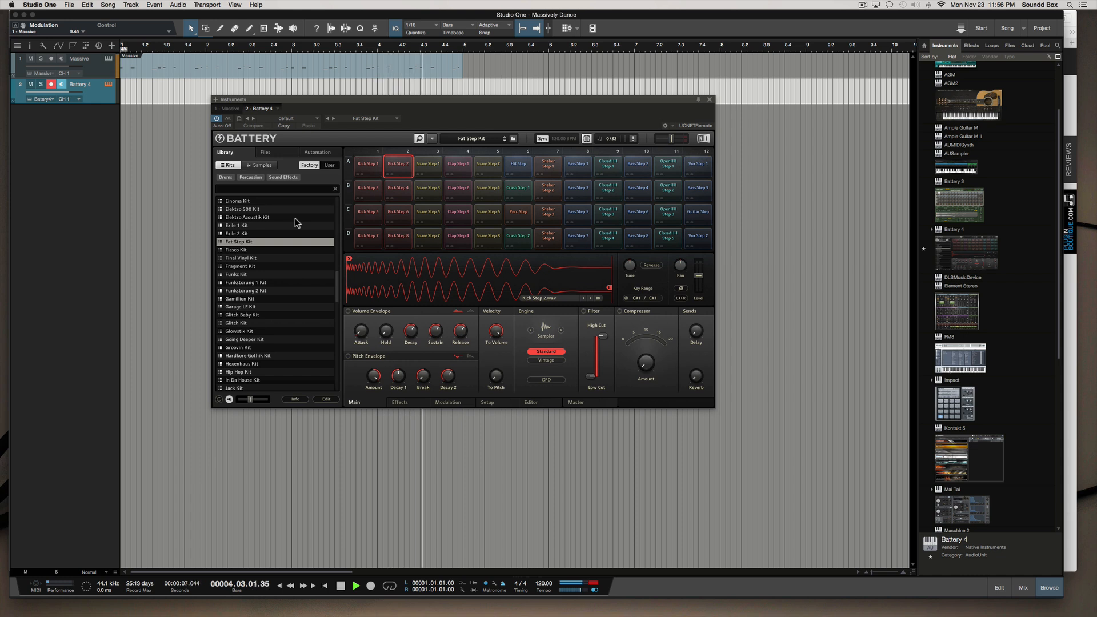
{"action": "key", "text": "space"}
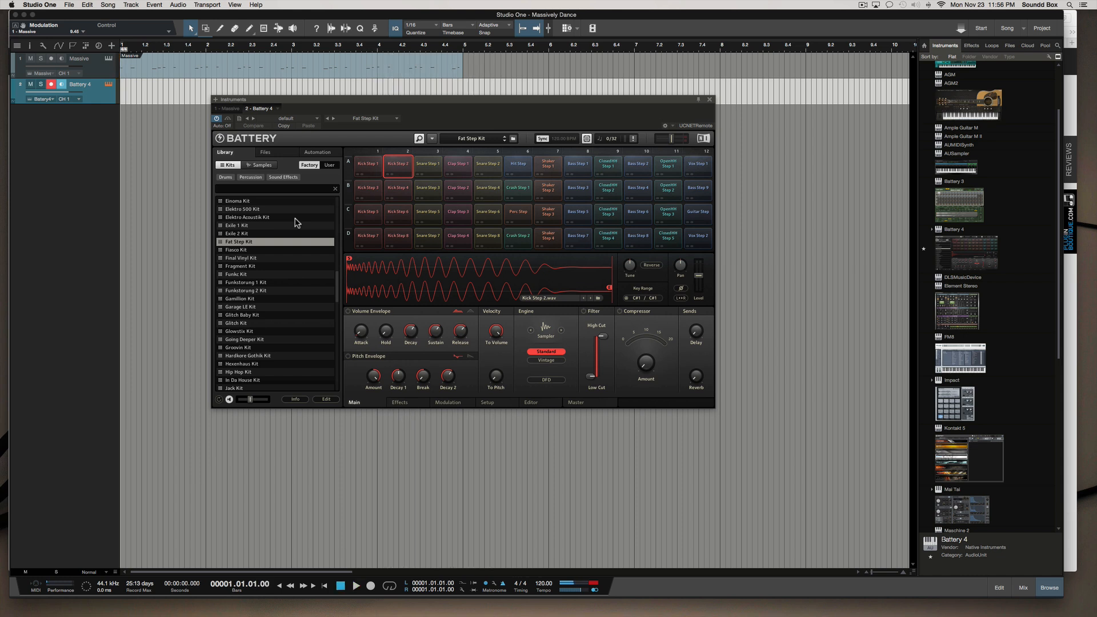
{"action": "left_click", "coordinate": [238, 63]}
{"action": "key", "text": "d"}
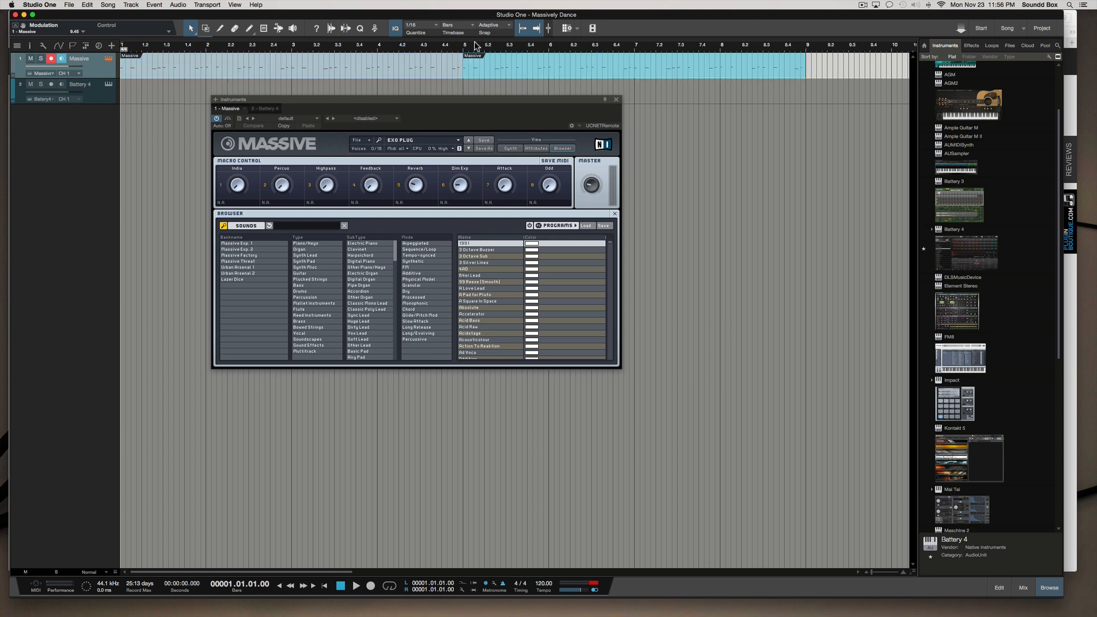
Step: Record a steady kick pattern on the Battery 4 track from bar 5 to bar 9
{"action": "left_click", "coordinate": [463, 51]}
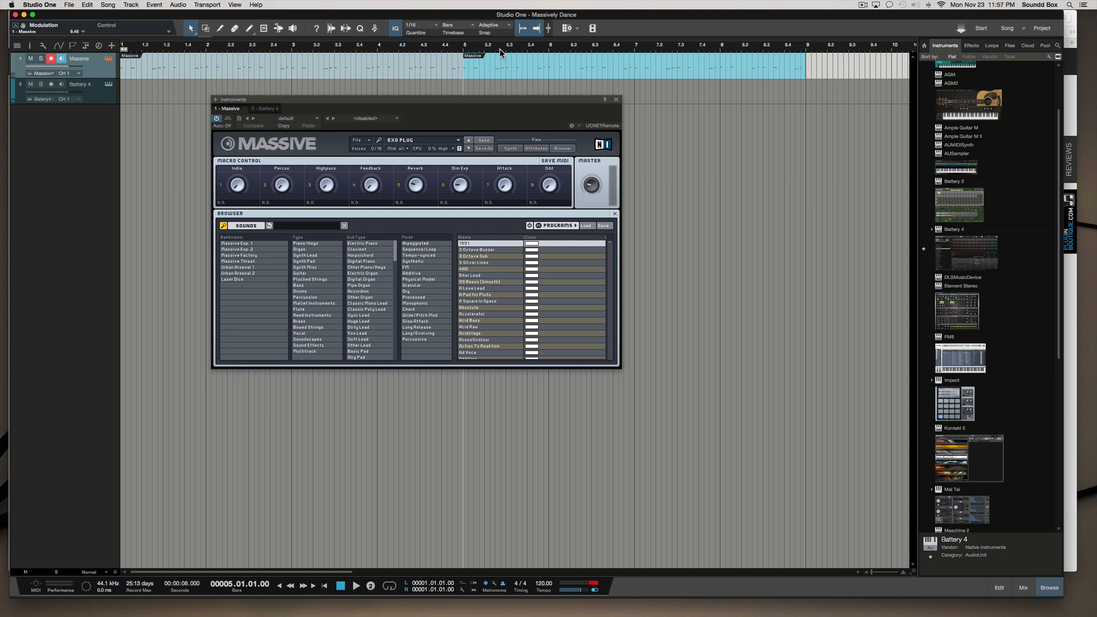
{"action": "key", "text": "KP_Multiply"}
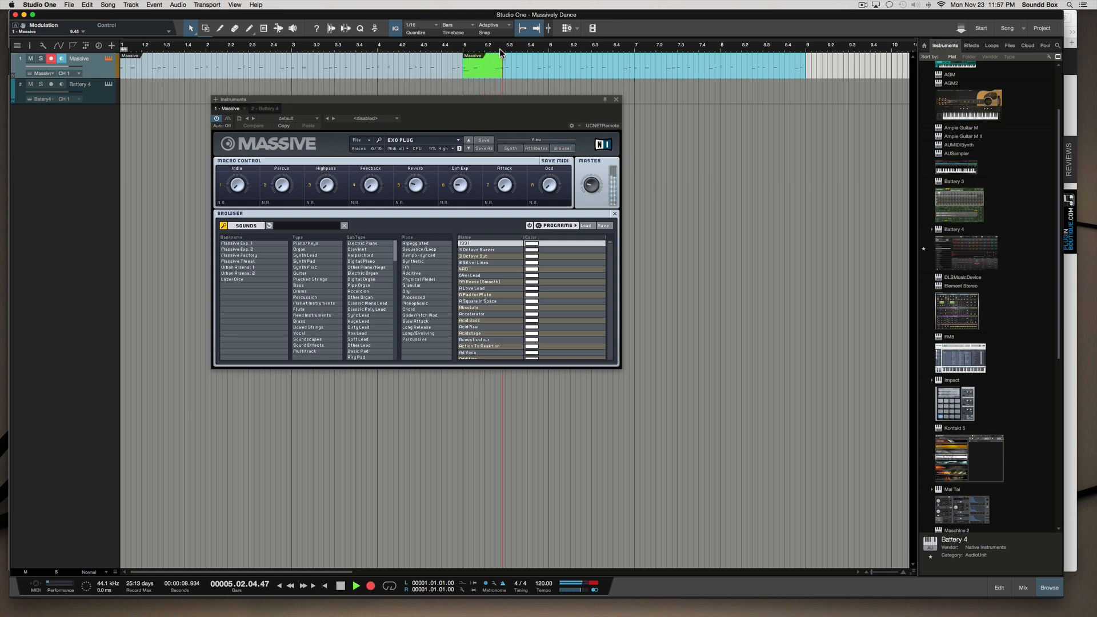
{"action": "key", "text": "space"}
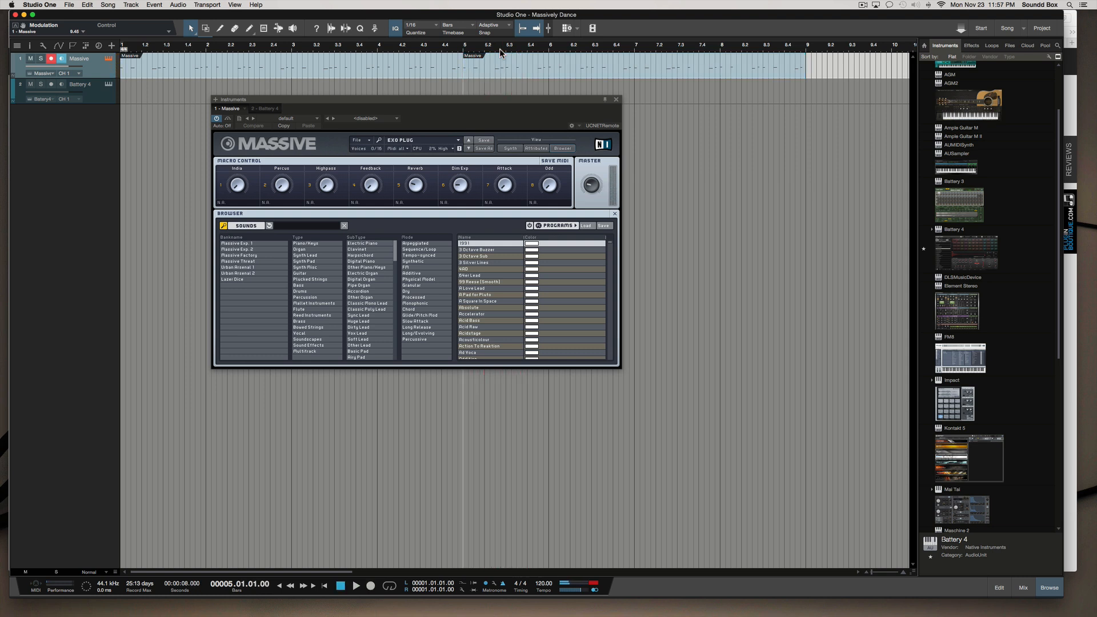
{"action": "left_click", "coordinate": [99, 96]}
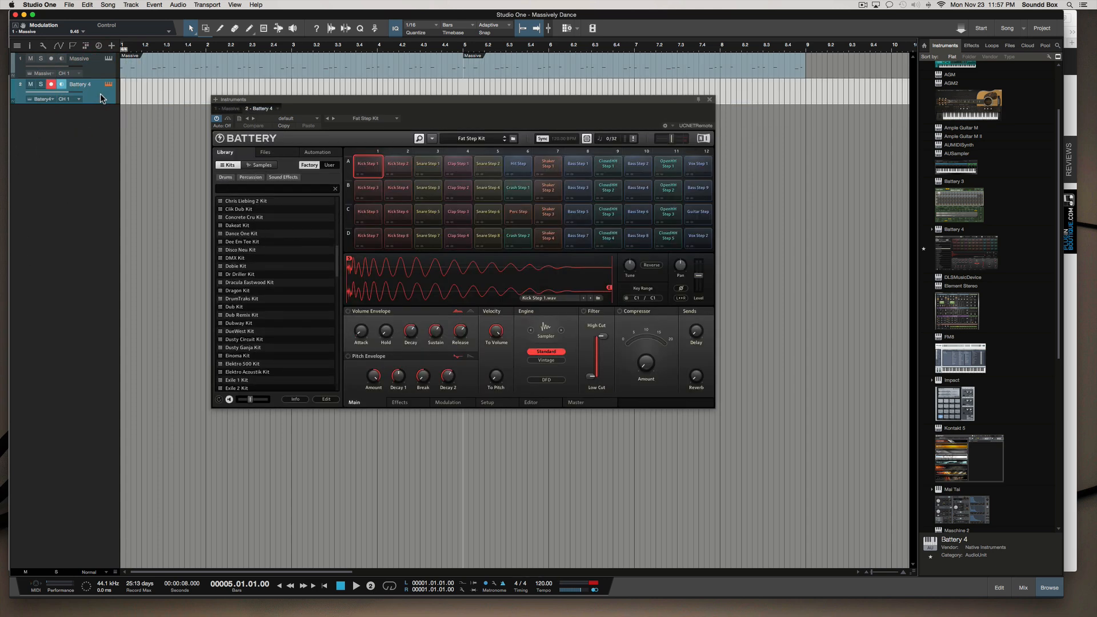
{"action": "key", "text": "KP_Multiply"}
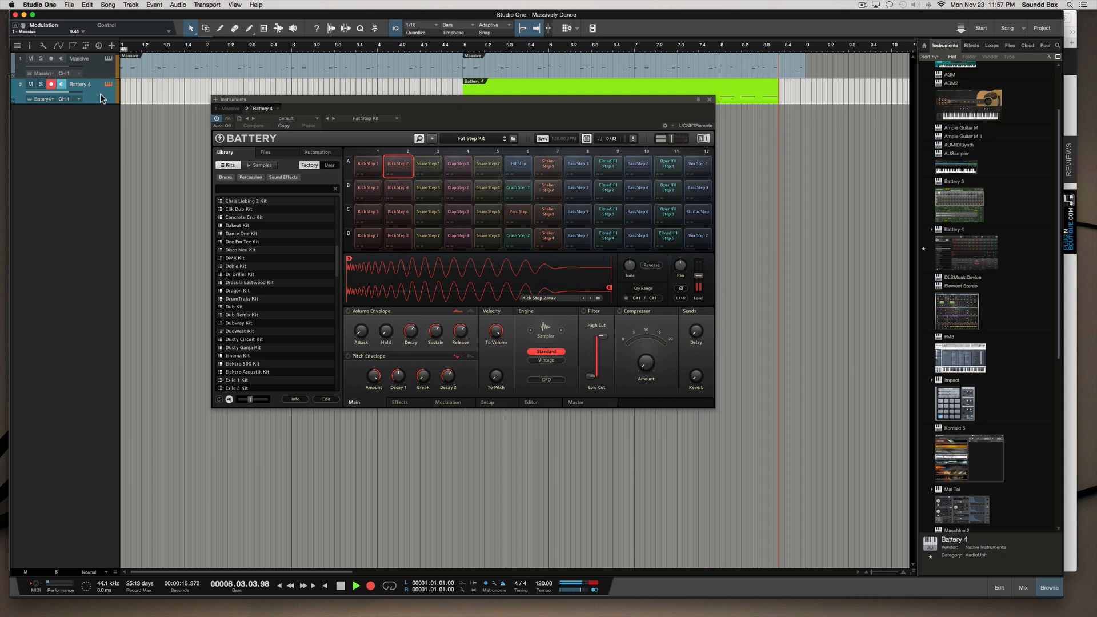
{"action": "key", "text": "space"}
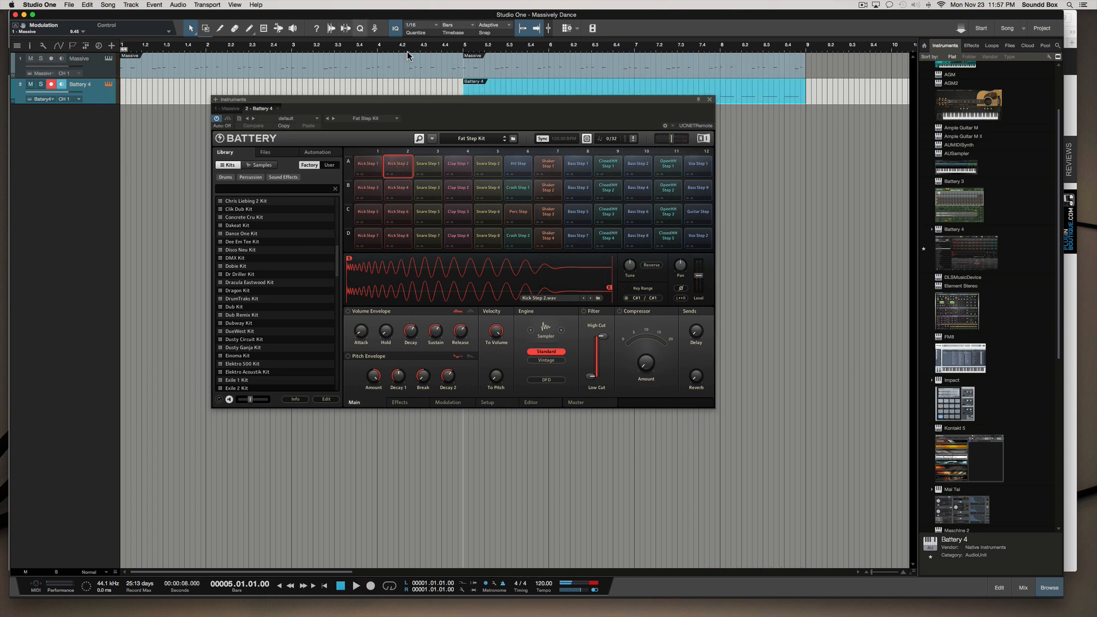
Step: Move the Battery 4 window lower to clear the tracks and loop playback over the recorded clip from bar 5 to bar 9
{"action": "left_click", "coordinate": [572, 86]}
{"action": "left_click_drag", "start_coordinate": [530, 100], "coordinate": [520, 148]}
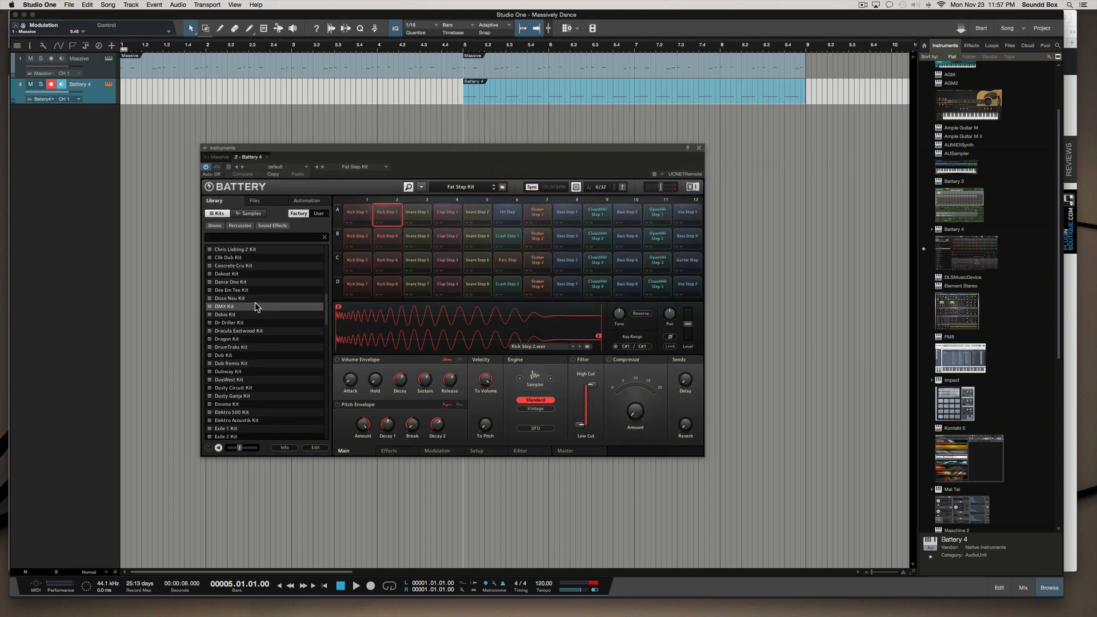
{"action": "key", "text": "space"}
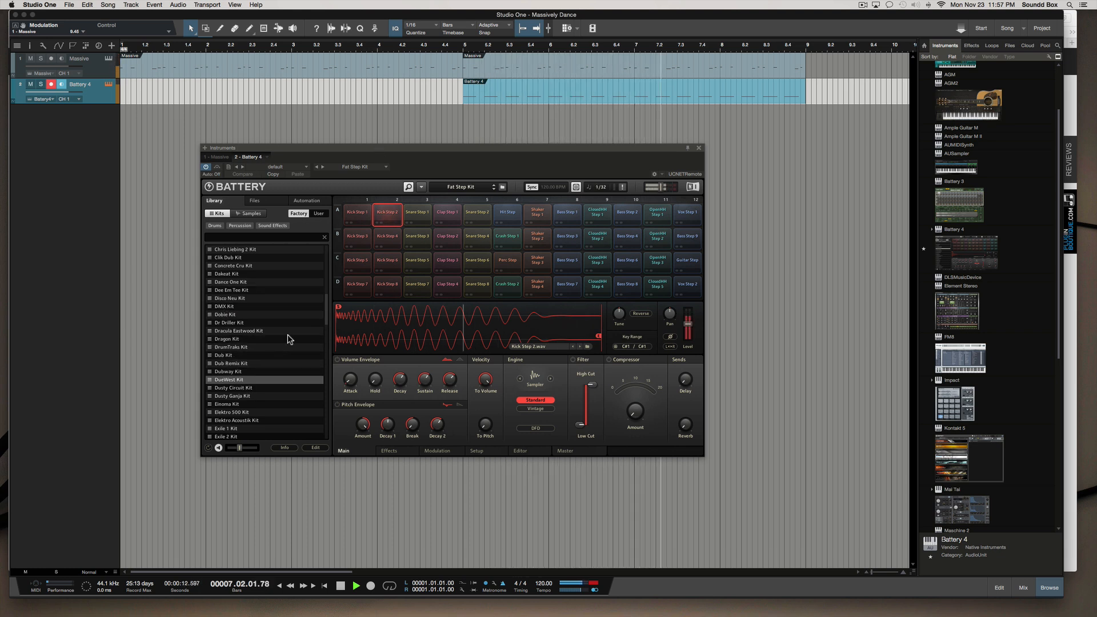
{"action": "left_click_drag", "start_coordinate": [467, 40], "coordinate": [804, 51]}
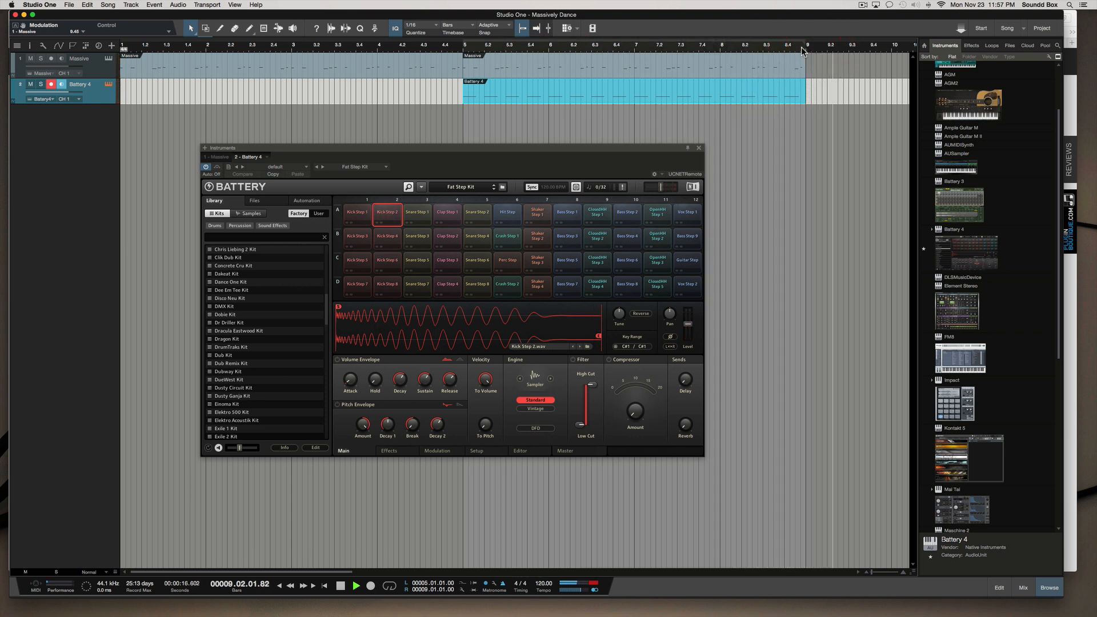
{"action": "key", "text": "slash"}
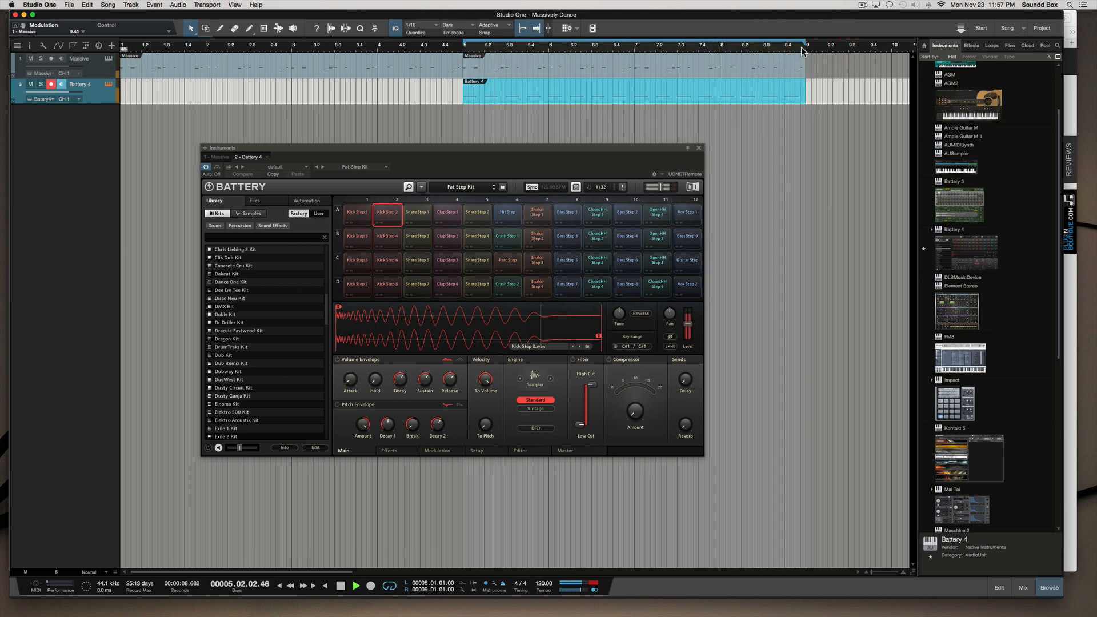
Step: Audition Battery kits against the looping kick pattern, from the Dusty Circuit, Dusty Ganja and Einoma kits through to the Exile 2 Kit
{"action": "left_click", "coordinate": [247, 390]}
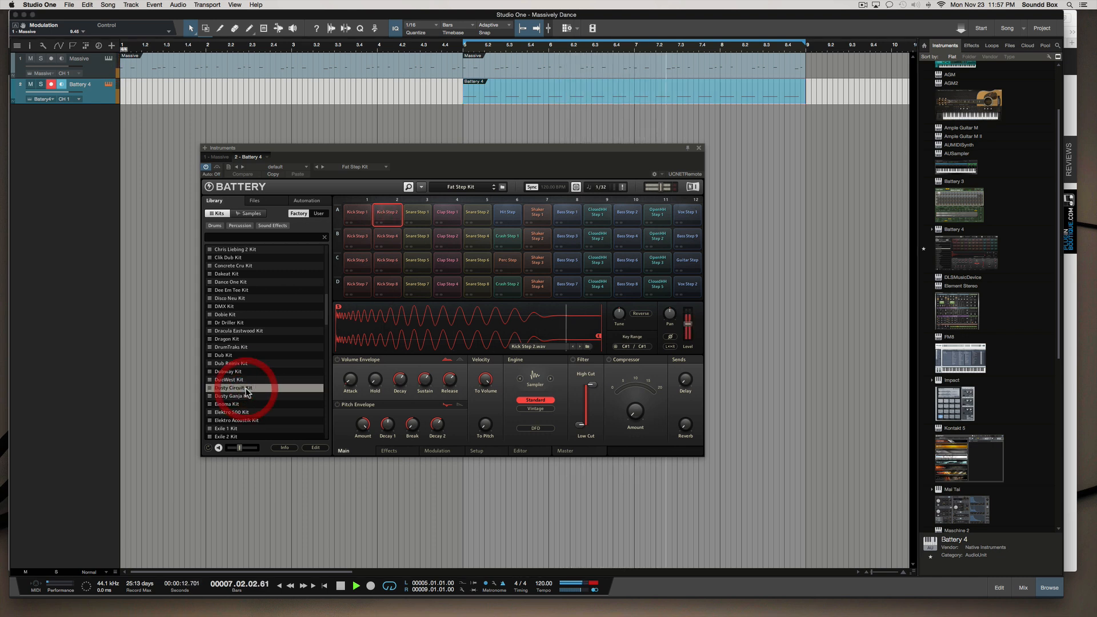
{"action": "double_click", "coordinate": [247, 390]}
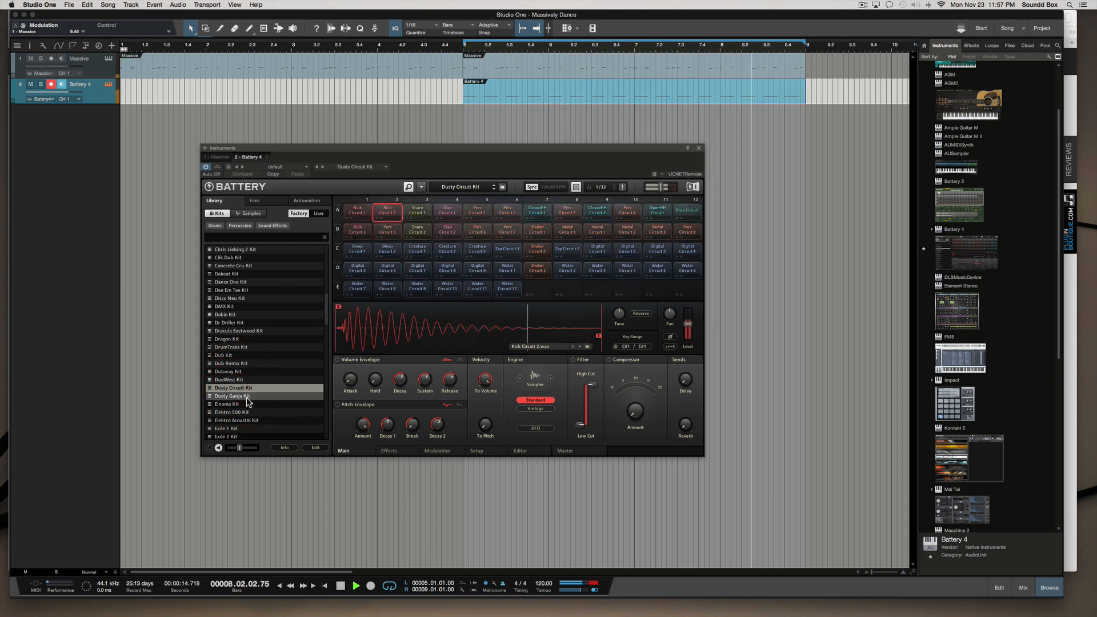
{"action": "double_click", "coordinate": [247, 397]}
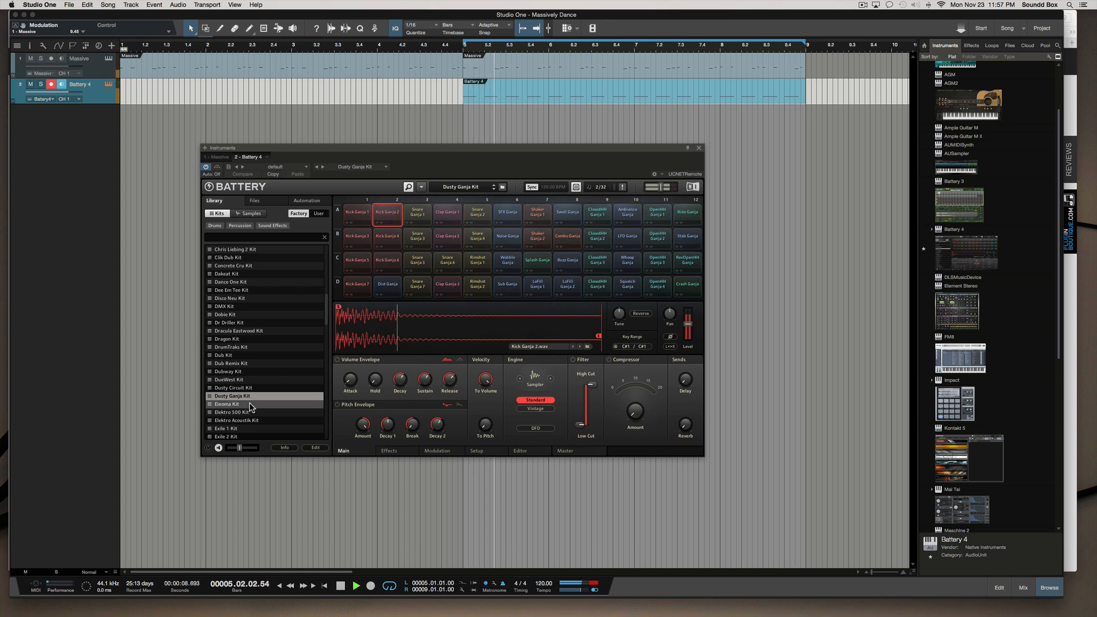
{"action": "double_click", "coordinate": [250, 404]}
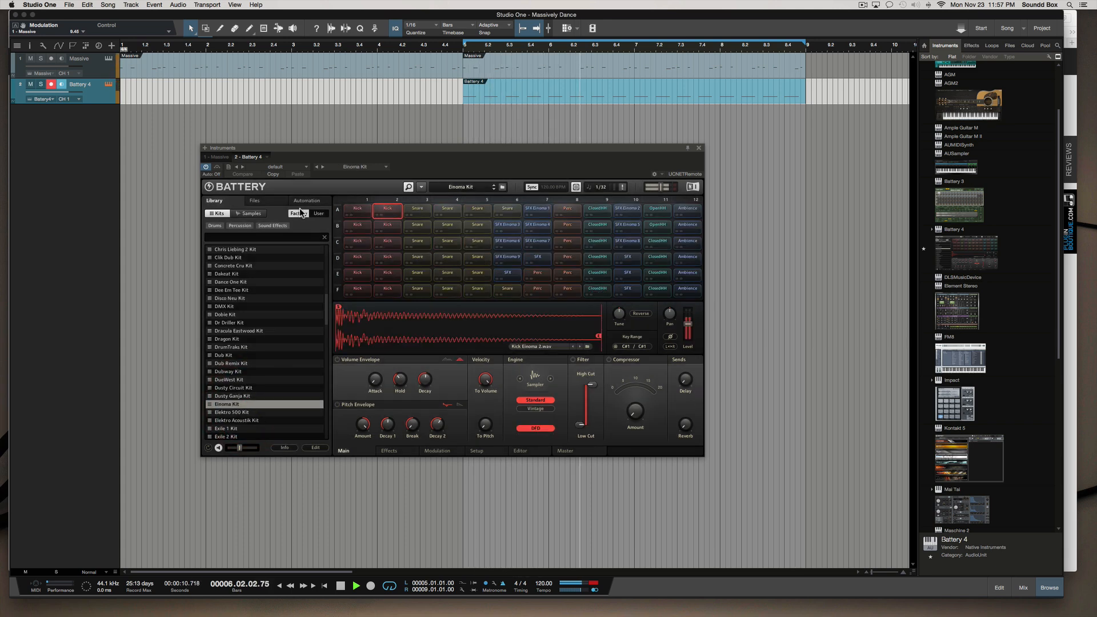
{"action": "left_click", "coordinate": [493, 189]}
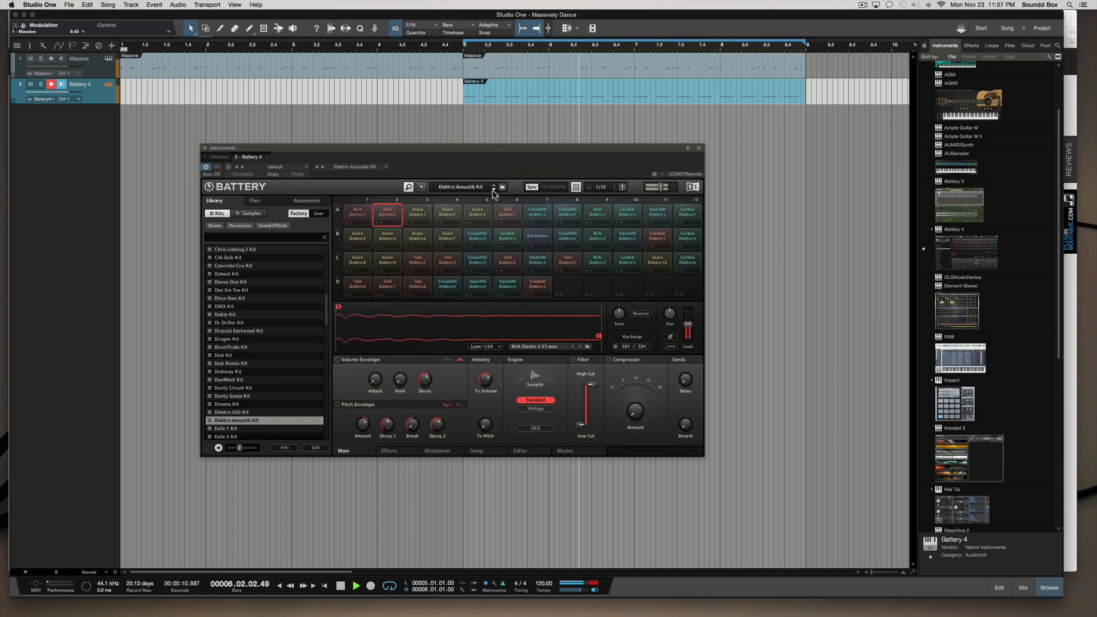
{"action": "left_click", "coordinate": [494, 189]}
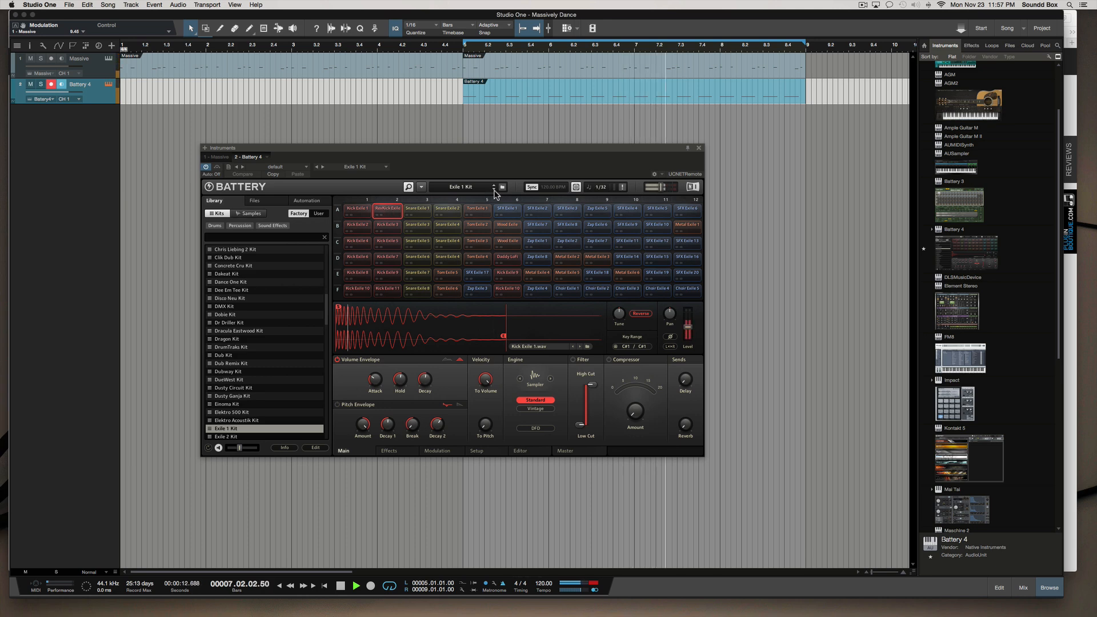
{"action": "left_click", "coordinate": [494, 190]}
Step: Stop playback, browse further through the factory kits and load the Techno Wikinger Kit in Battery
{"action": "scroll", "coordinate": [244, 335], "scroll_direction": "down", "scroll_amount": 10}
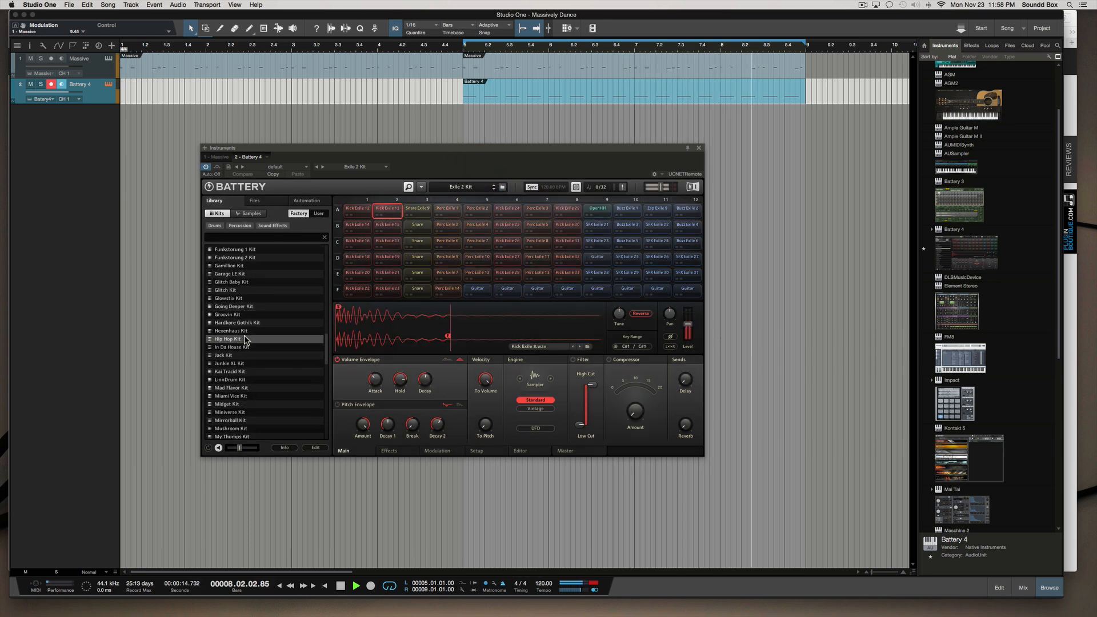
{"action": "key", "text": "space"}
{"action": "scroll", "coordinate": [245, 339], "scroll_direction": "down", "scroll_amount": 6}
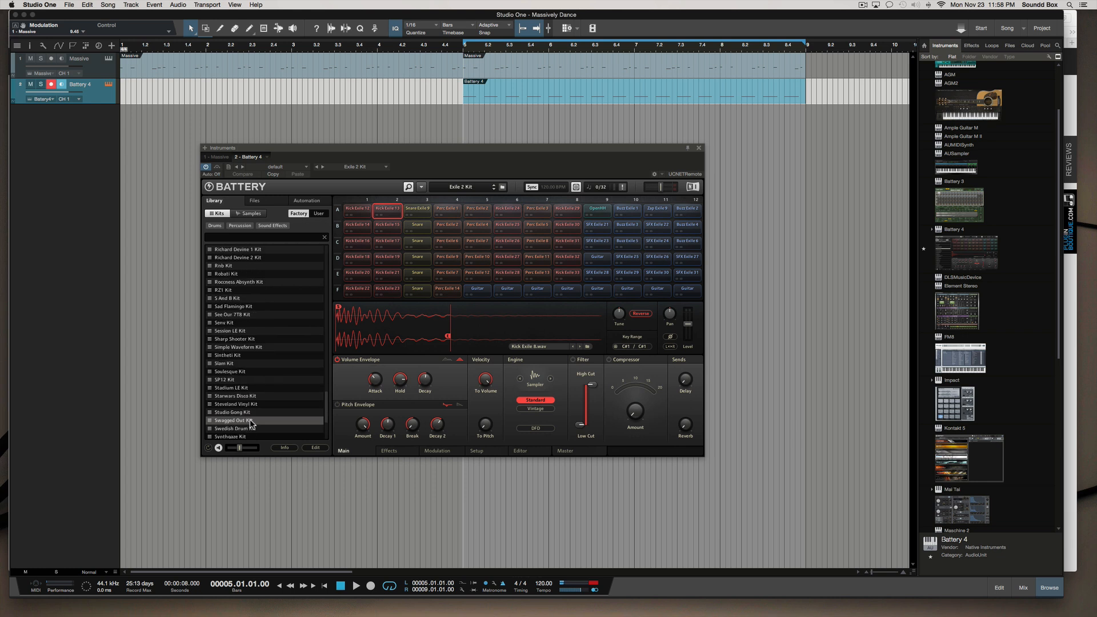
{"action": "scroll", "coordinate": [249, 419], "scroll_direction": "down", "scroll_amount": 10}
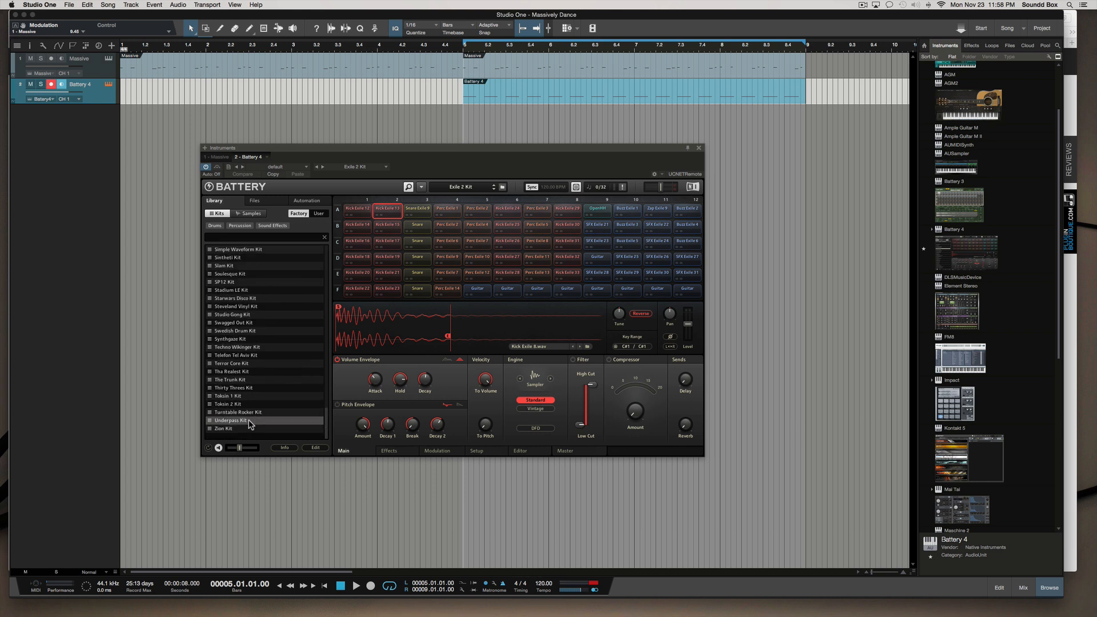
{"action": "scroll", "coordinate": [250, 425], "scroll_direction": "up", "scroll_amount": 1}
{"action": "left_click", "coordinate": [245, 356]}
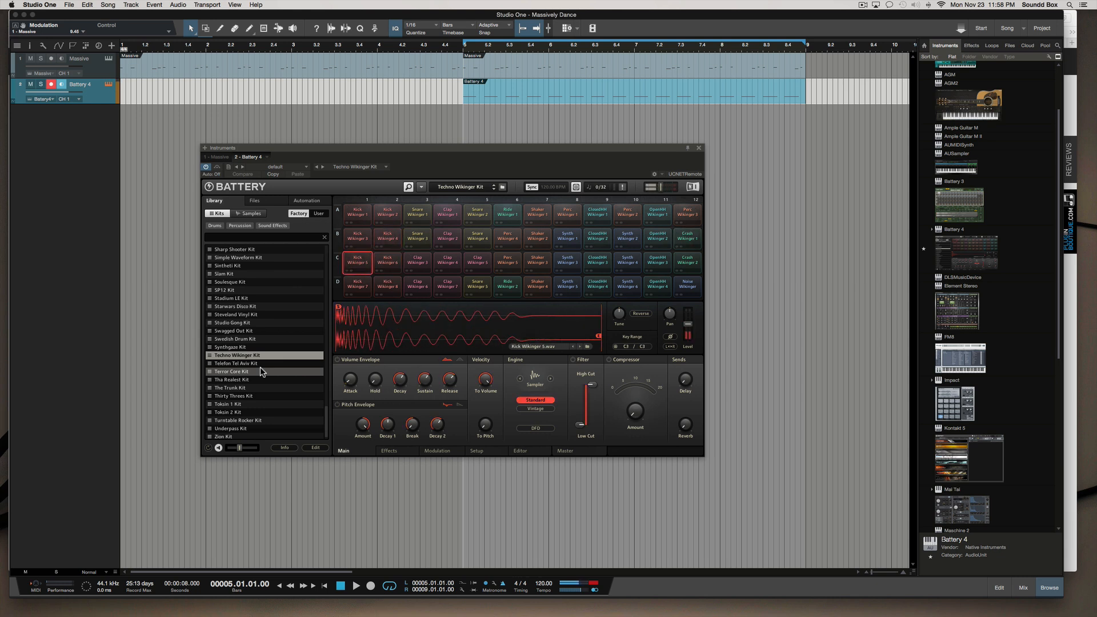
Step: Open the recorded Battery 4 clip in the note editor and audition kick sounds on its piano keys, ending on Kick Wikinger 4
{"action": "double_click", "coordinate": [530, 91]}
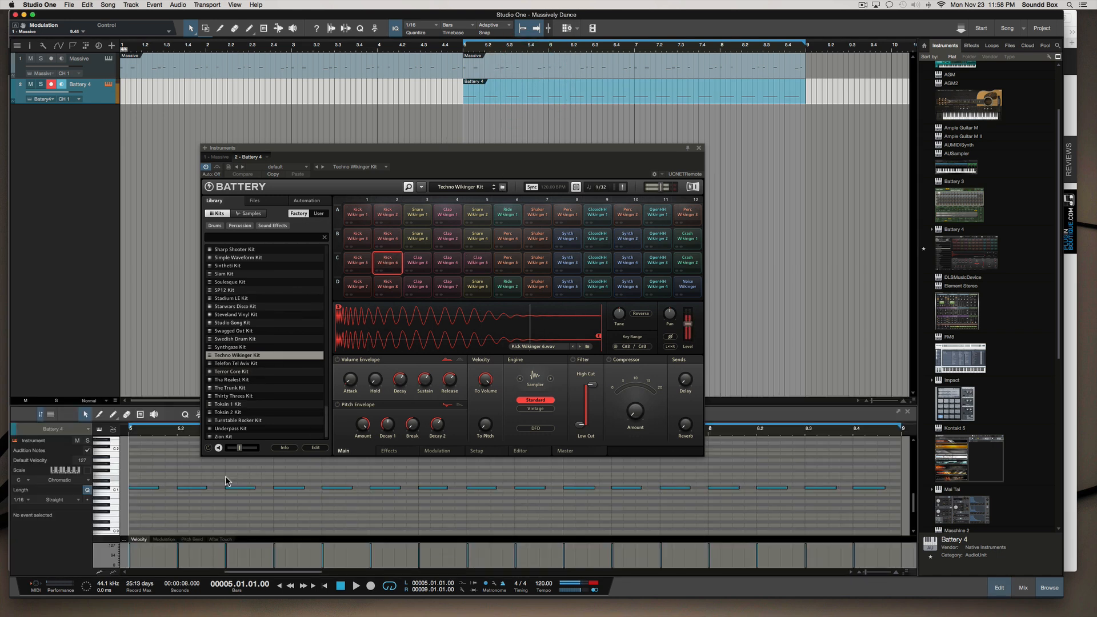
{"action": "scroll", "coordinate": [283, 499], "scroll_direction": "down", "scroll_amount": 2}
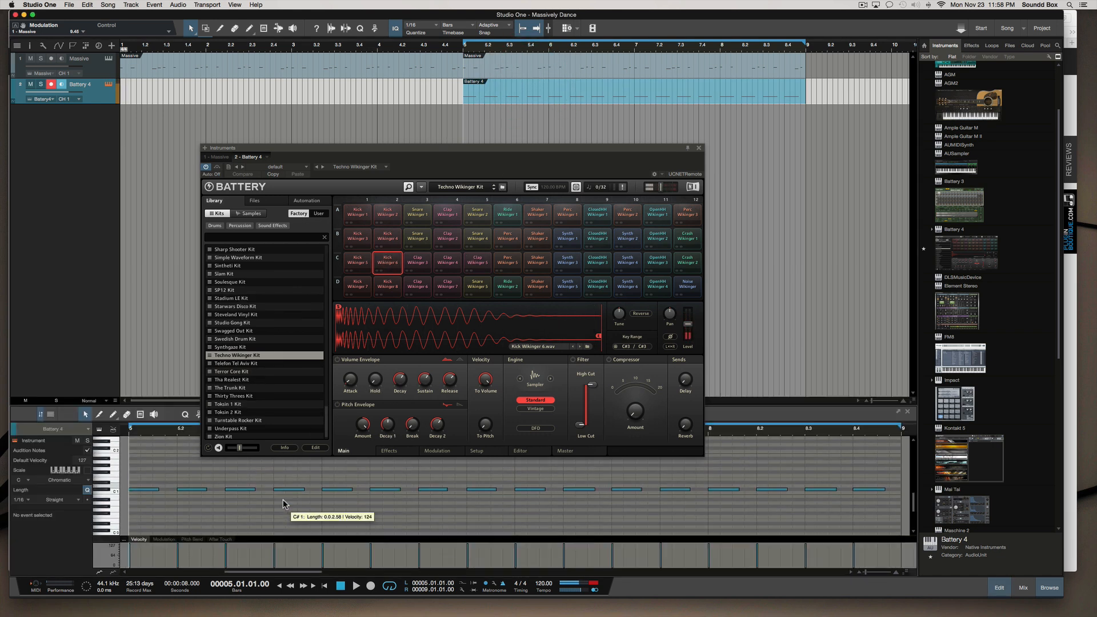
{"action": "scroll", "coordinate": [283, 501], "scroll_direction": "down", "scroll_amount": 2}
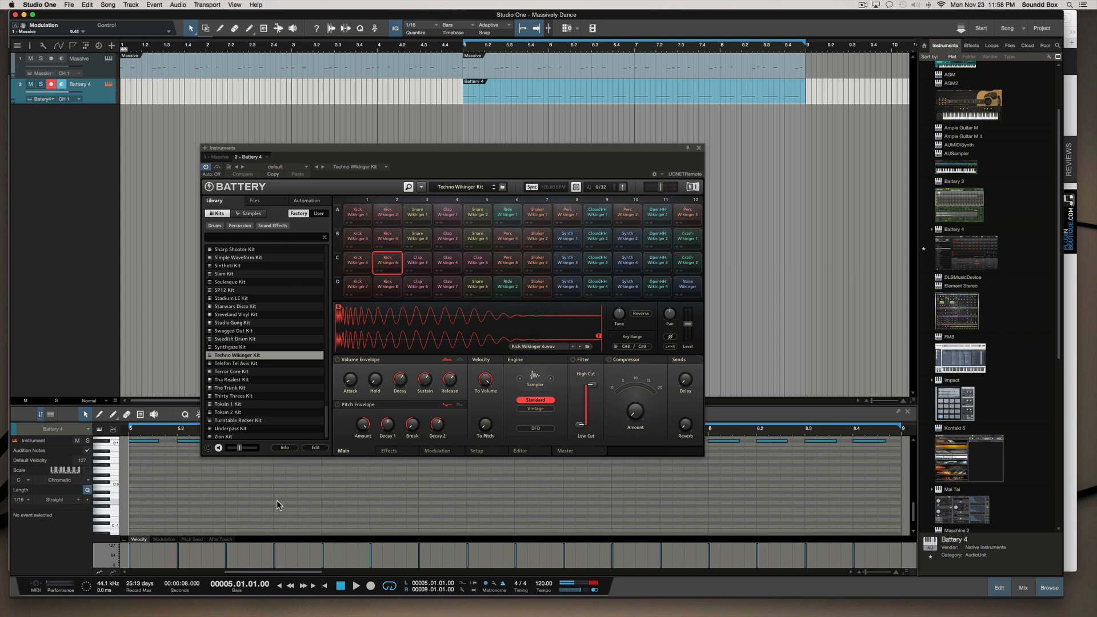
{"action": "scroll", "coordinate": [112, 486], "scroll_direction": "up", "scroll_amount": 4}
{"action": "left_click", "coordinate": [108, 486]}
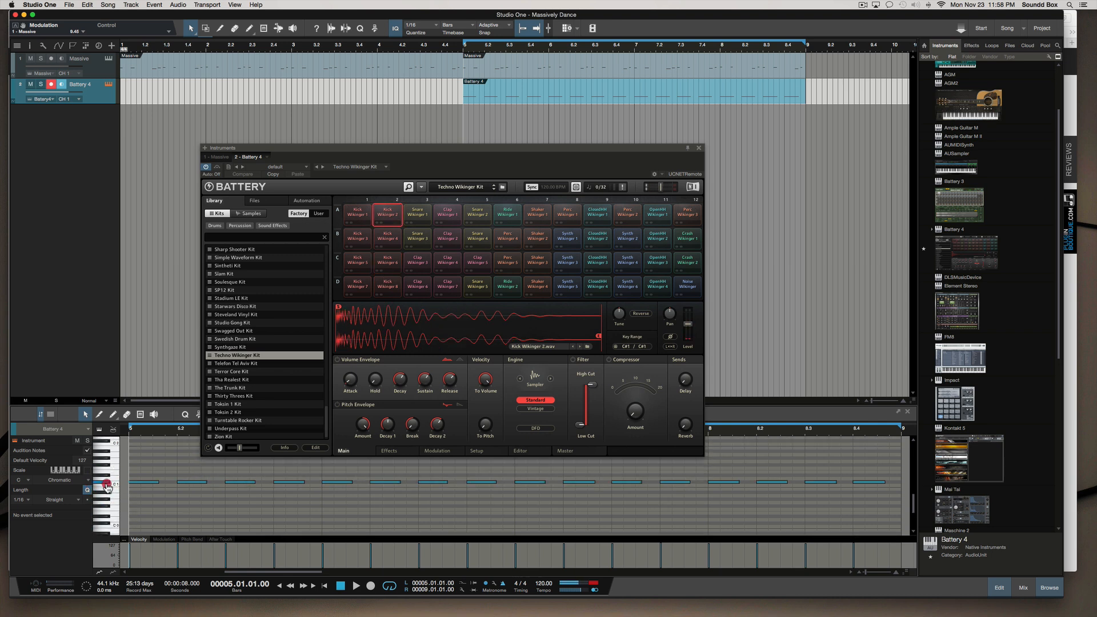
{"action": "scroll", "coordinate": [109, 486], "scroll_direction": "down", "scroll_amount": 1}
{"action": "left_click", "coordinate": [114, 487]}
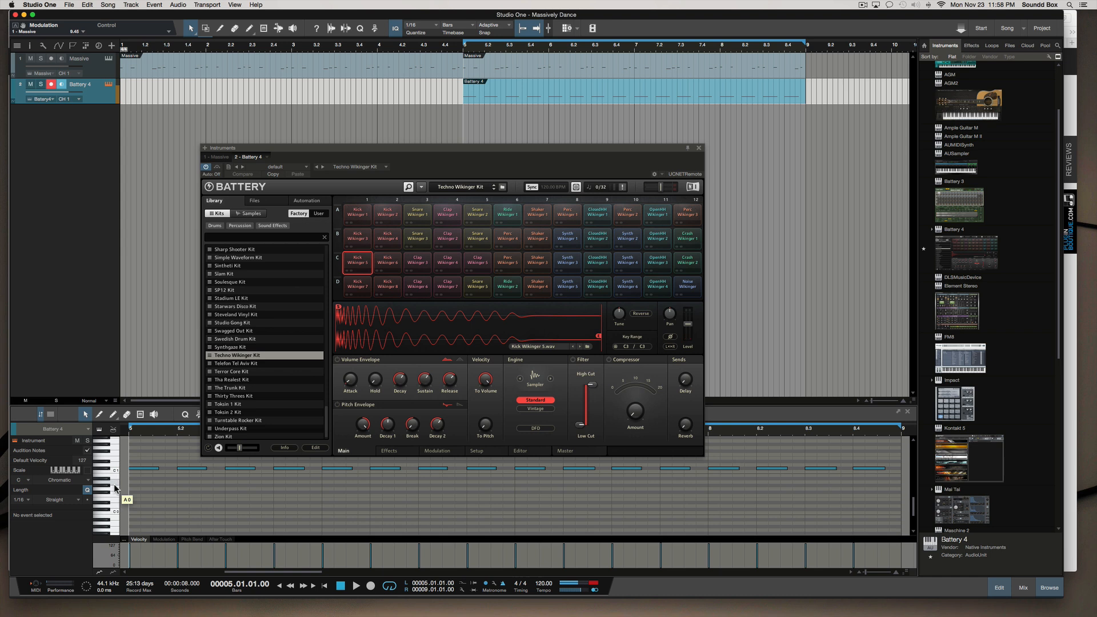
{"action": "scroll", "coordinate": [115, 526], "scroll_direction": "down", "scroll_amount": 1}
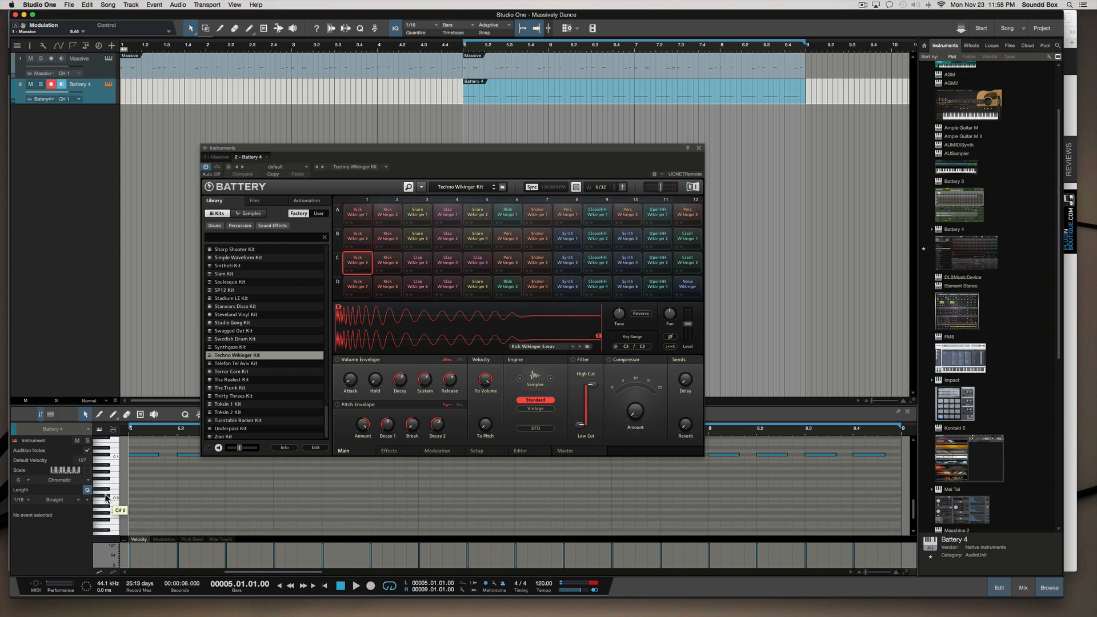
{"action": "left_click", "coordinate": [106, 497]}
{"action": "scroll", "coordinate": [109, 494], "scroll_direction": "up", "scroll_amount": 5}
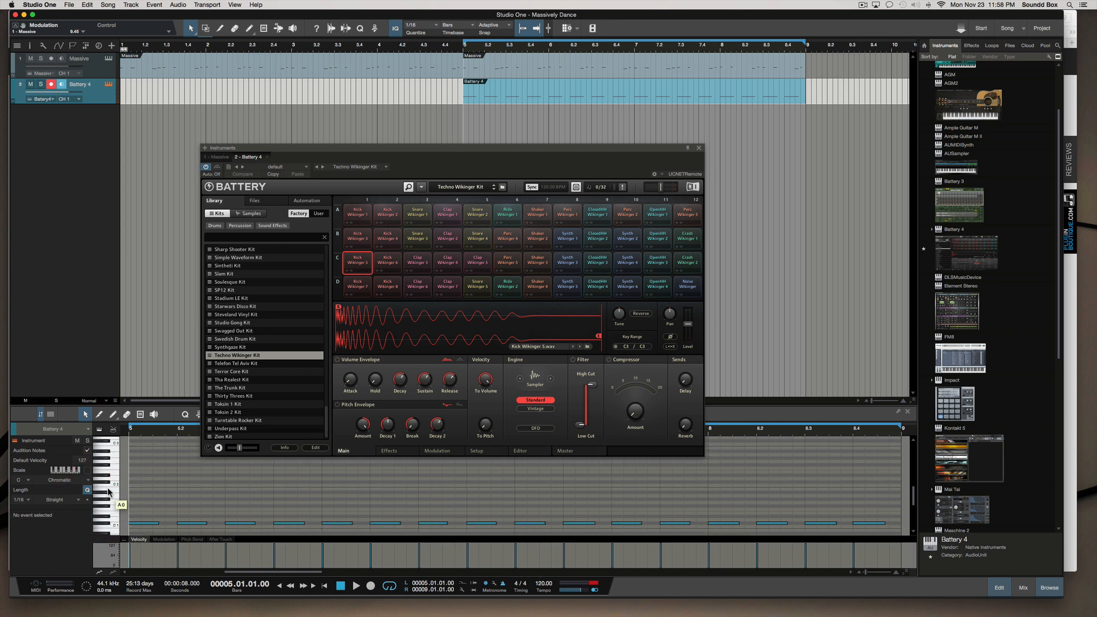
{"action": "scroll", "coordinate": [108, 493], "scroll_direction": "up", "scroll_amount": 1}
{"action": "left_click", "coordinate": [106, 490]}
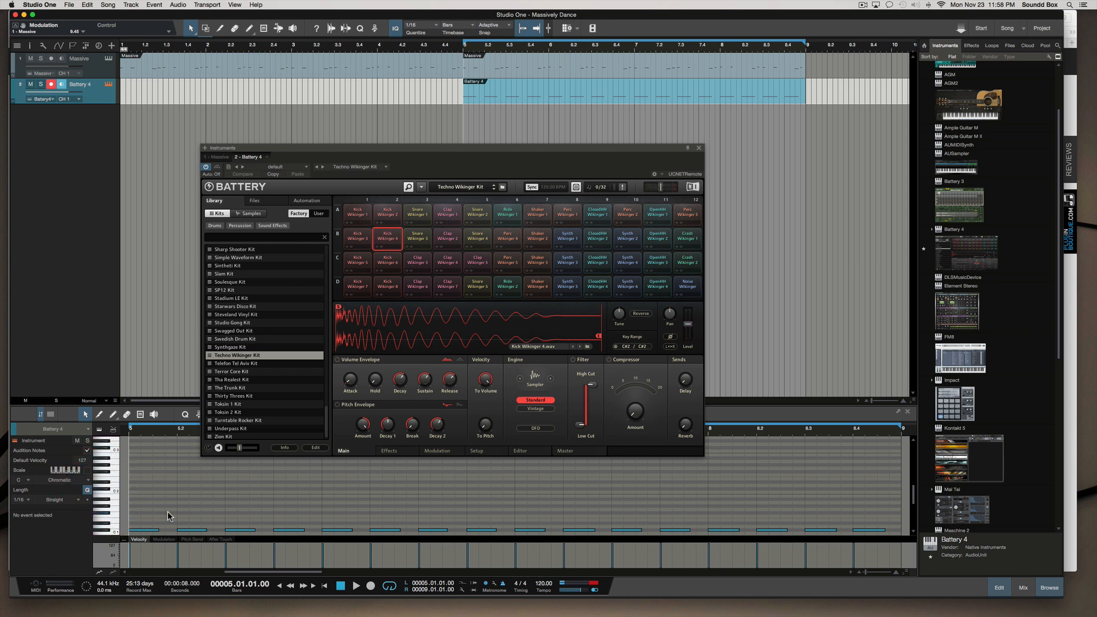
Step: Transpose all the notes in the Battery 4 clip up one octave to C#2
{"action": "key", "text": "super+a"}
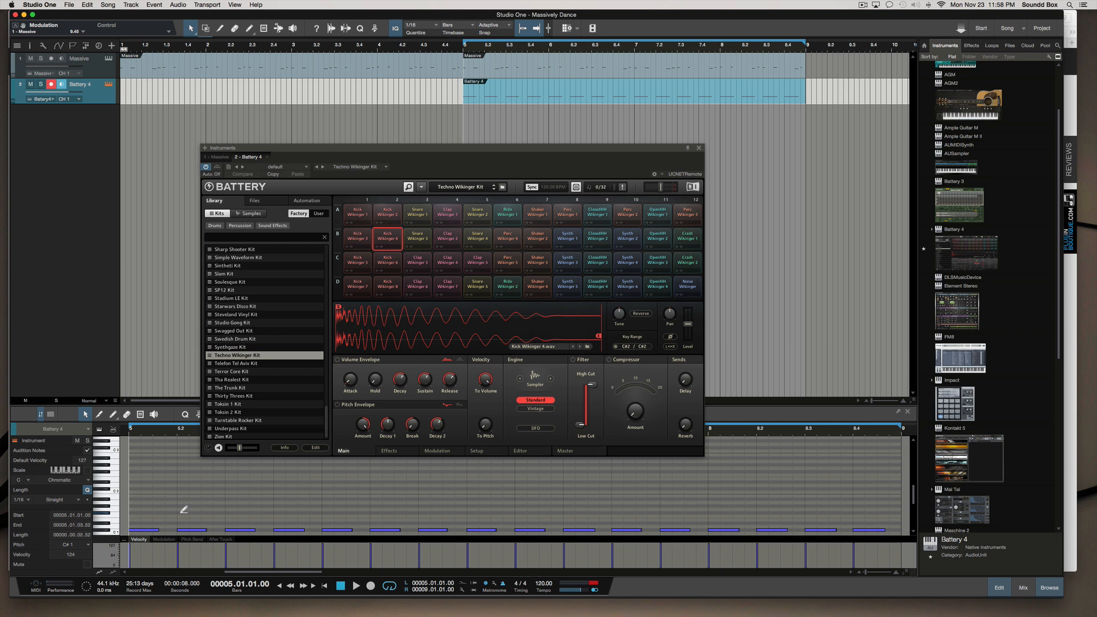
{"action": "key", "text": "shift+Up"}
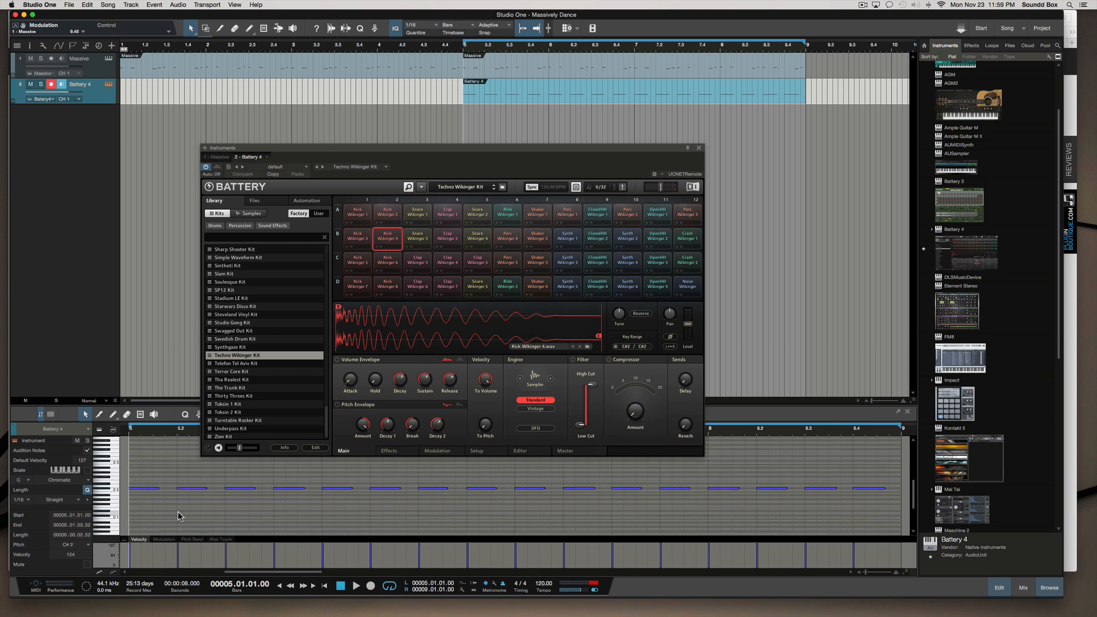
{"action": "key", "text": "Up"}
{"action": "key", "text": "Up"}
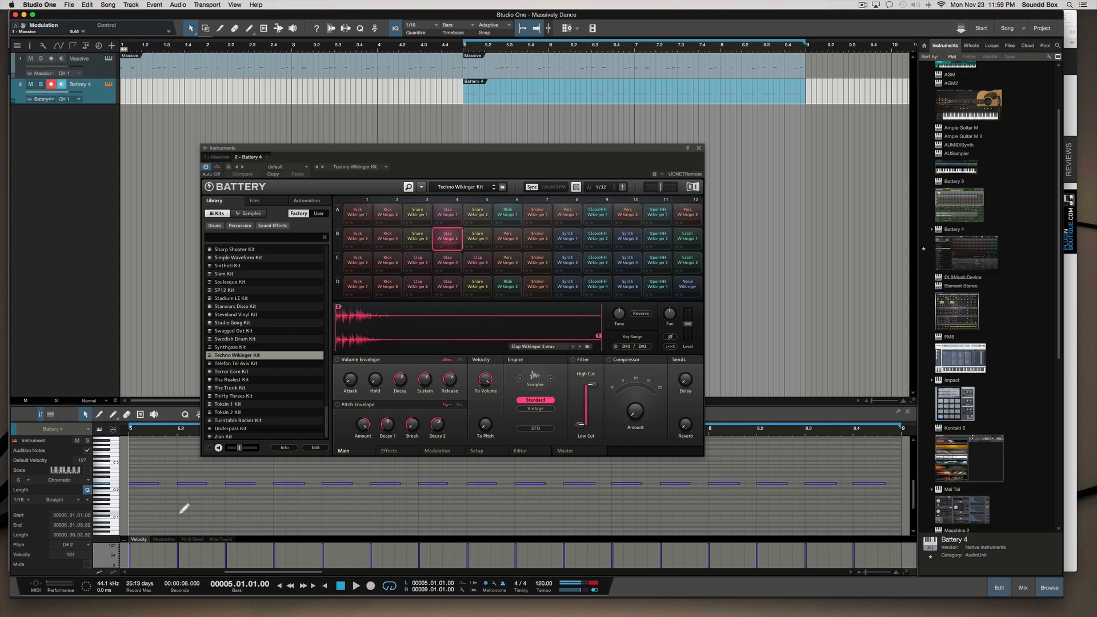
{"action": "key", "text": "Down"}
{"action": "key", "text": "Down"}
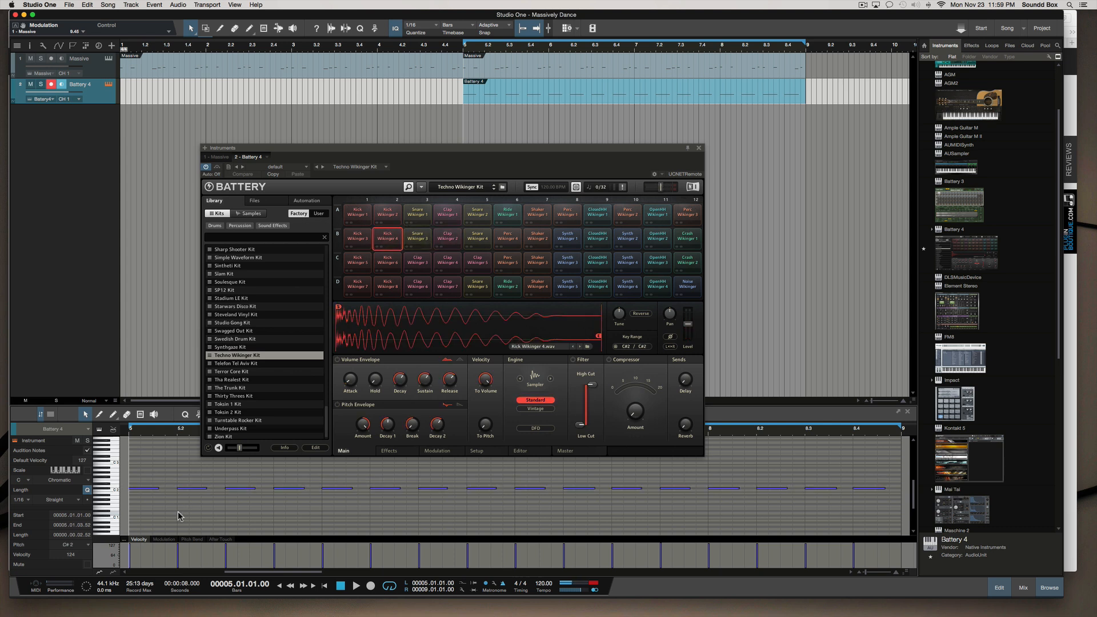
Step: Play the looped section to hear the transposed kick with the Massive part, and stop playback
{"action": "key", "text": "space"}
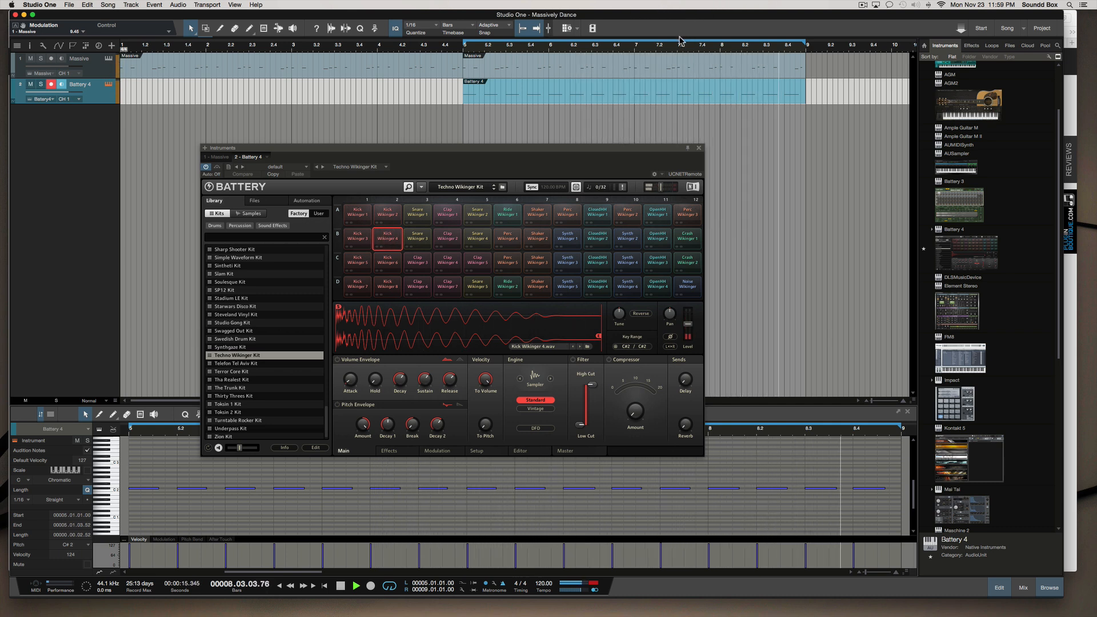
{"action": "key", "text": "space"}
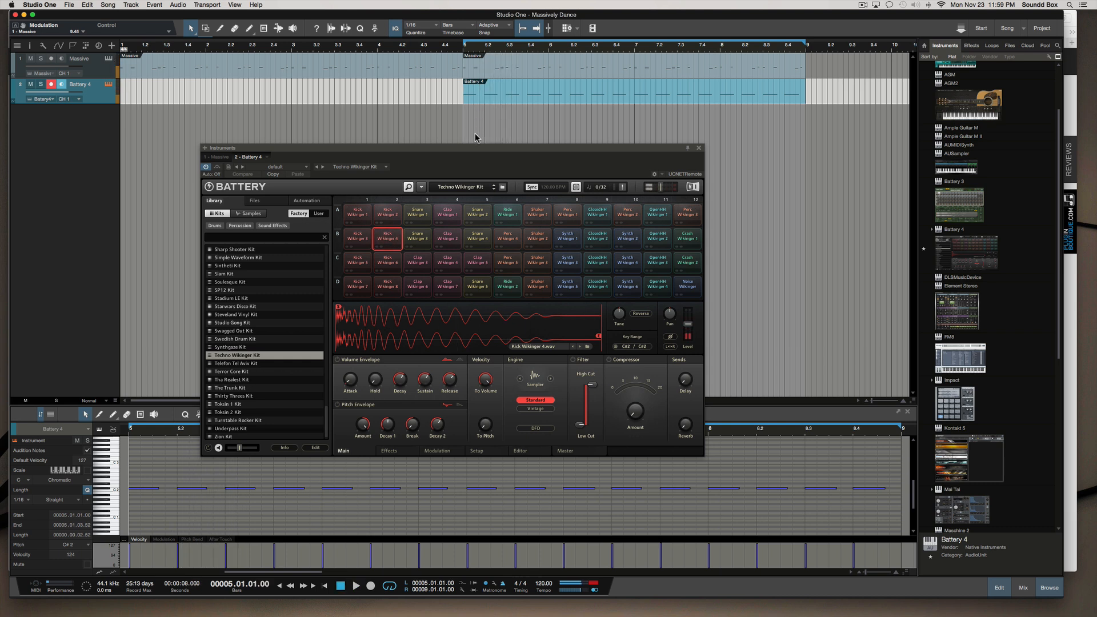
{"action": "left_click", "coordinate": [403, 101]}
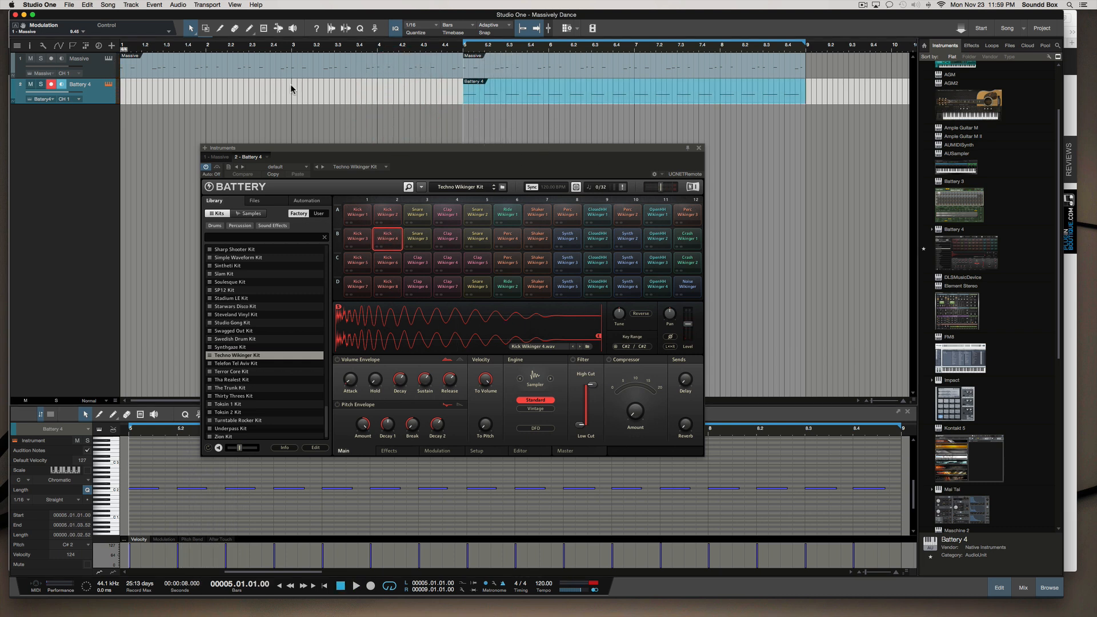
Step: Play the looped section again, stop it, and move the Battery 4 clip to start at bar 9 on a track renamed KICK
{"action": "key", "text": "Home"}
{"action": "key", "text": "space"}
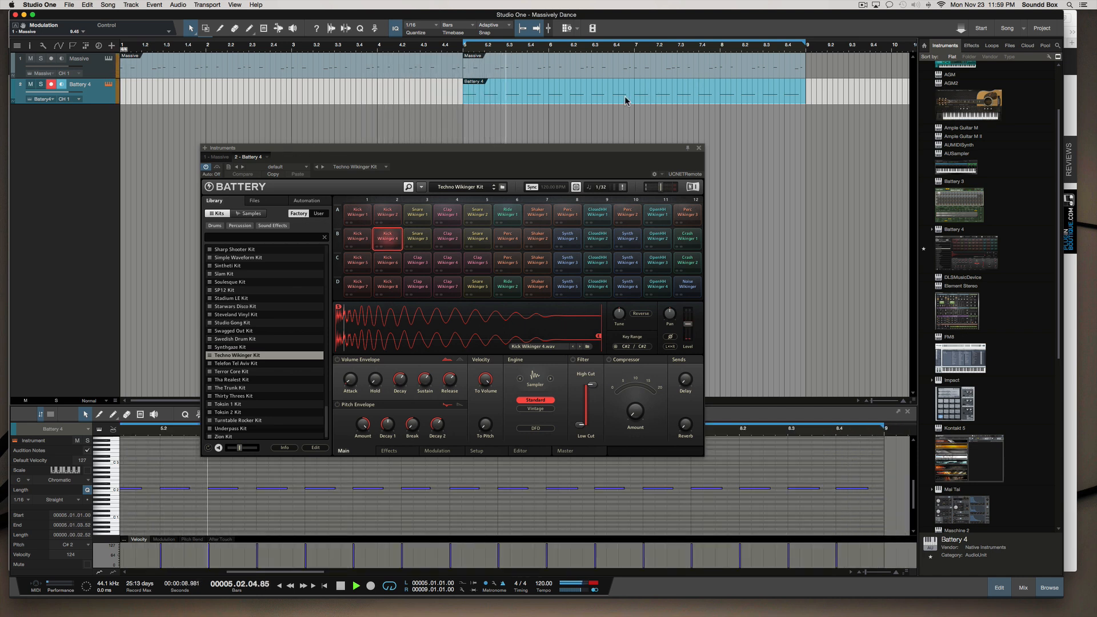
{"action": "key", "text": "space"}
{"action": "left_click_drag", "start_coordinate": [478, 92], "coordinate": [821, 92]}
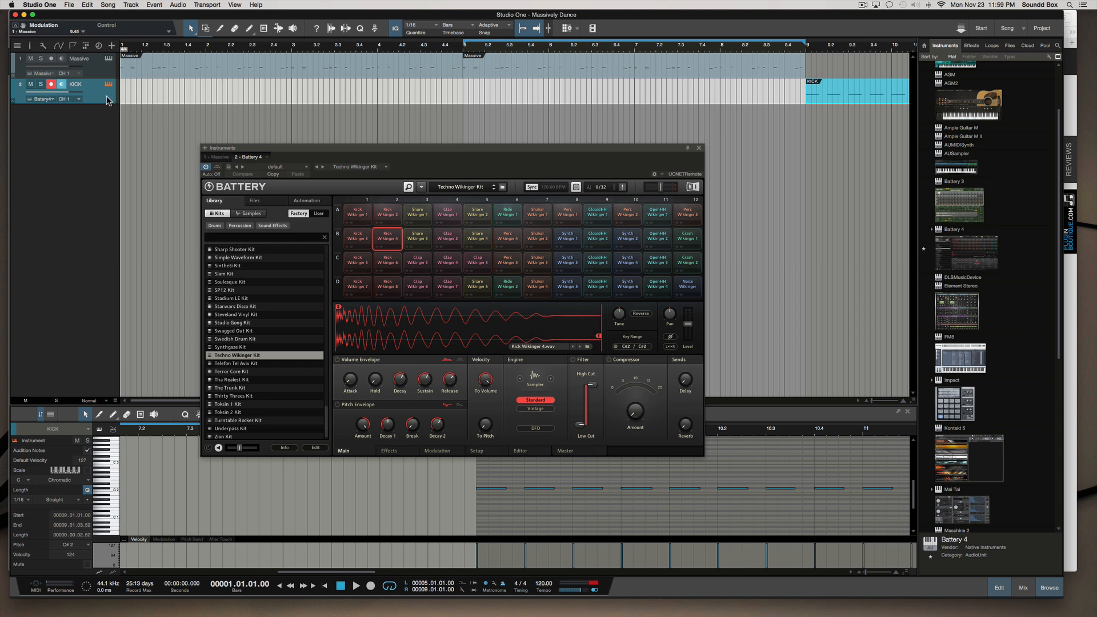
Step: Bounce the KICK clip at bar 9 to a new audio track and delete the original instrument clip
{"action": "scroll", "coordinate": [365, 119], "scroll_direction": "right", "scroll_amount": 10}
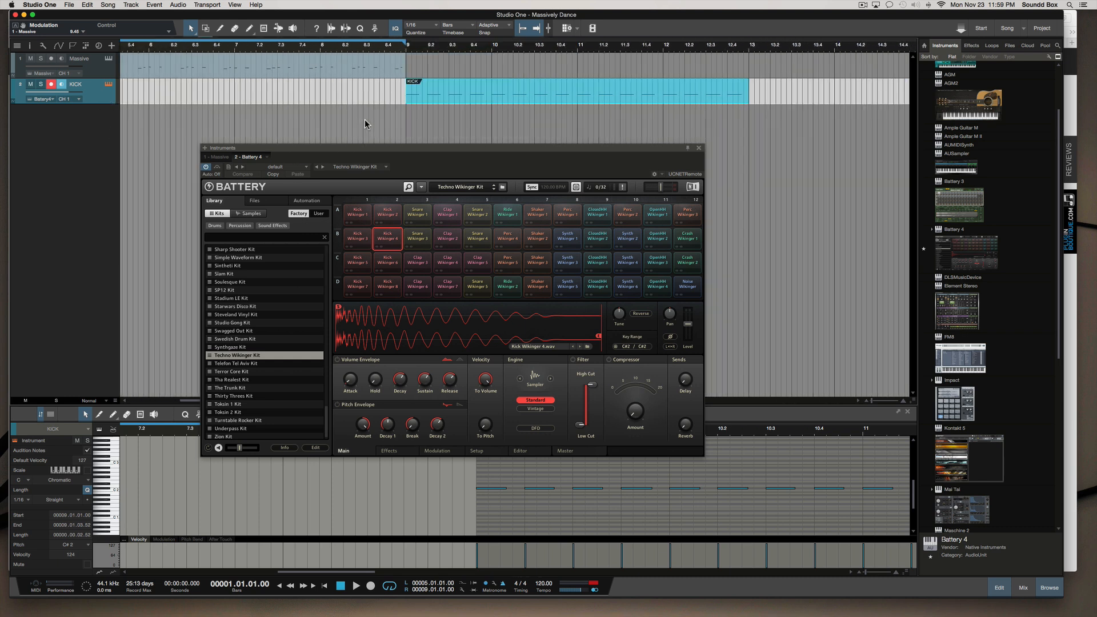
{"action": "left_click", "coordinate": [354, 90]}
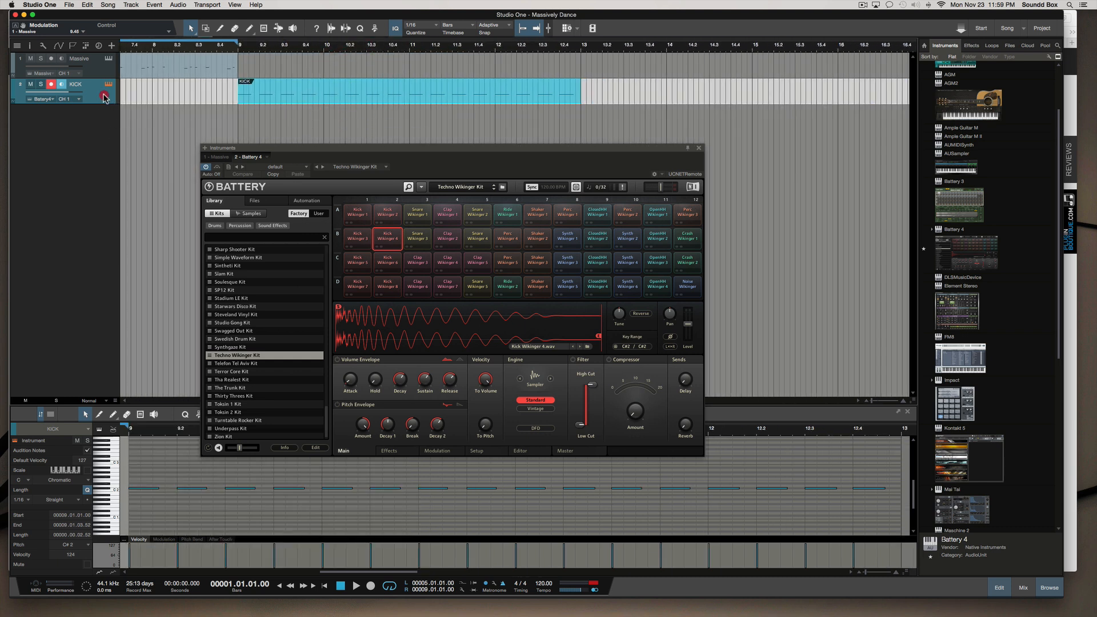
{"action": "left_click", "coordinate": [298, 95]}
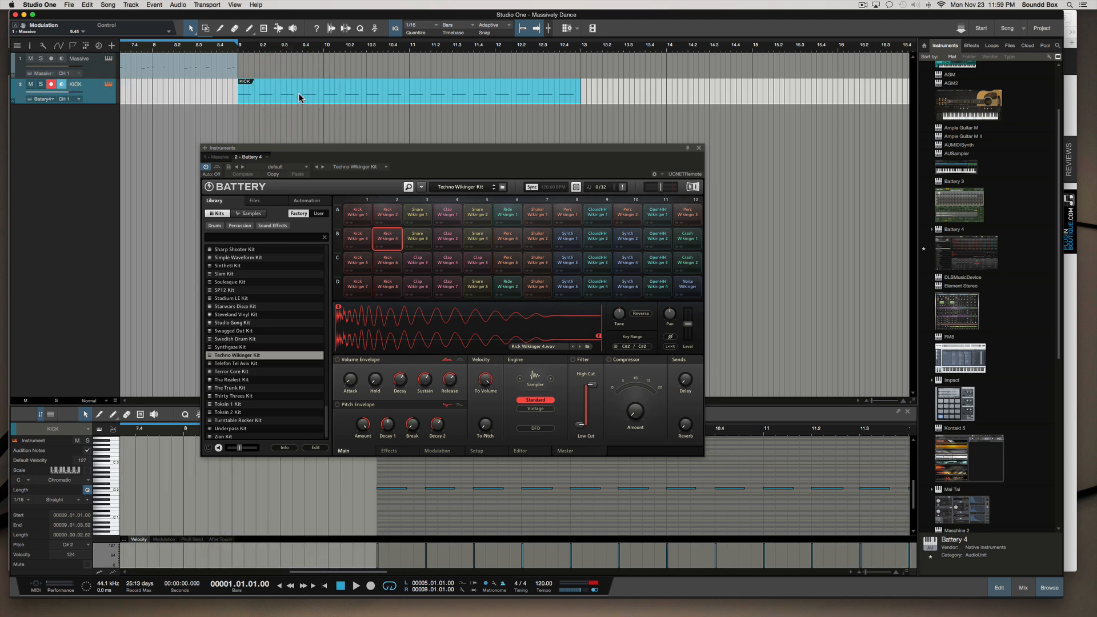
{"action": "key", "text": "super+b"}
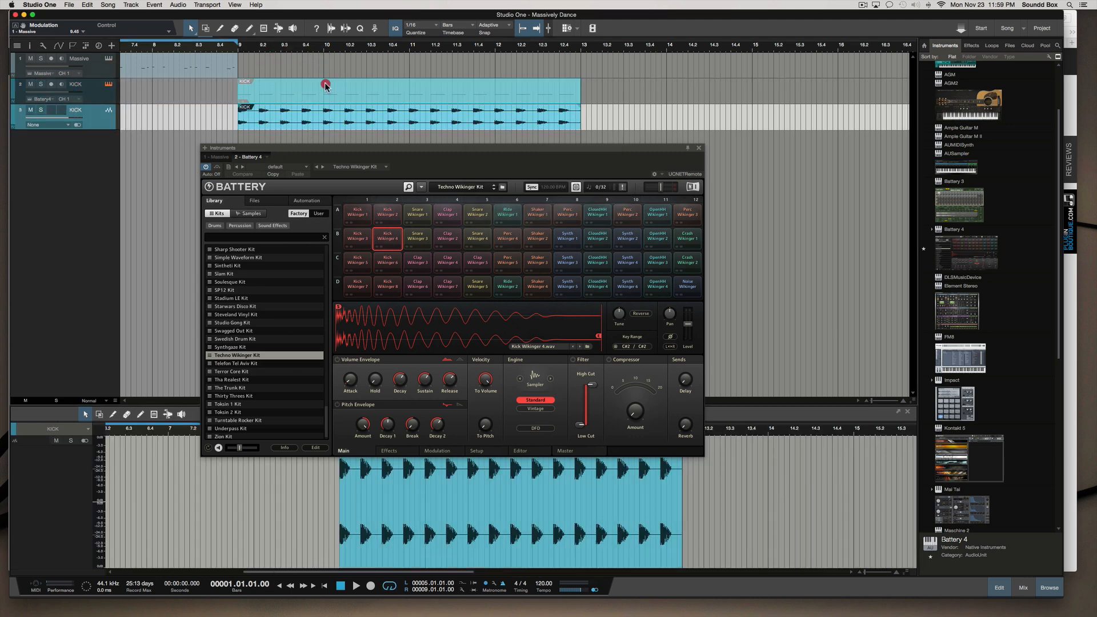
{"action": "left_click", "coordinate": [326, 86]}
{"action": "key", "text": "Delete"}
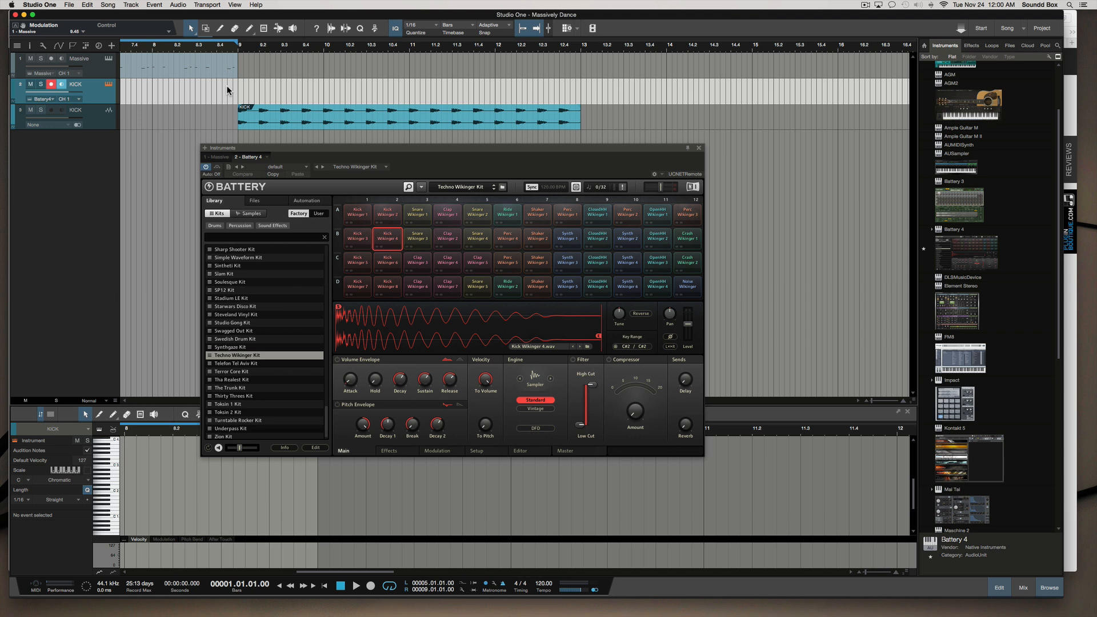
Step: Load the factory Pete Davis Kit in Battery
{"action": "scroll", "coordinate": [226, 84], "scroll_direction": "left", "scroll_amount": 5}
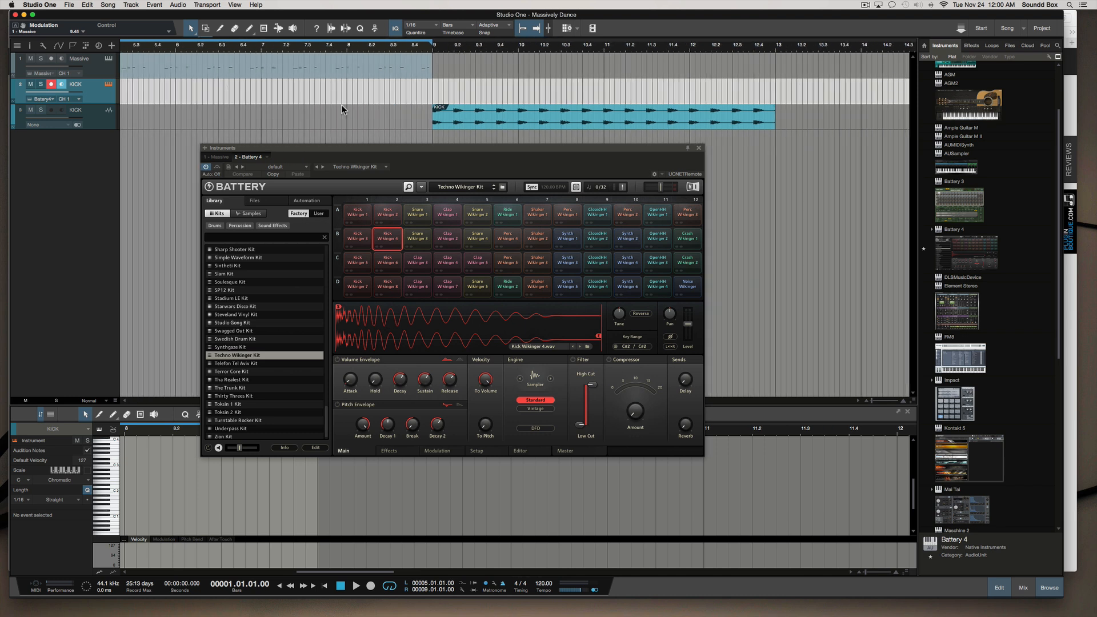
{"action": "key", "text": "w"}
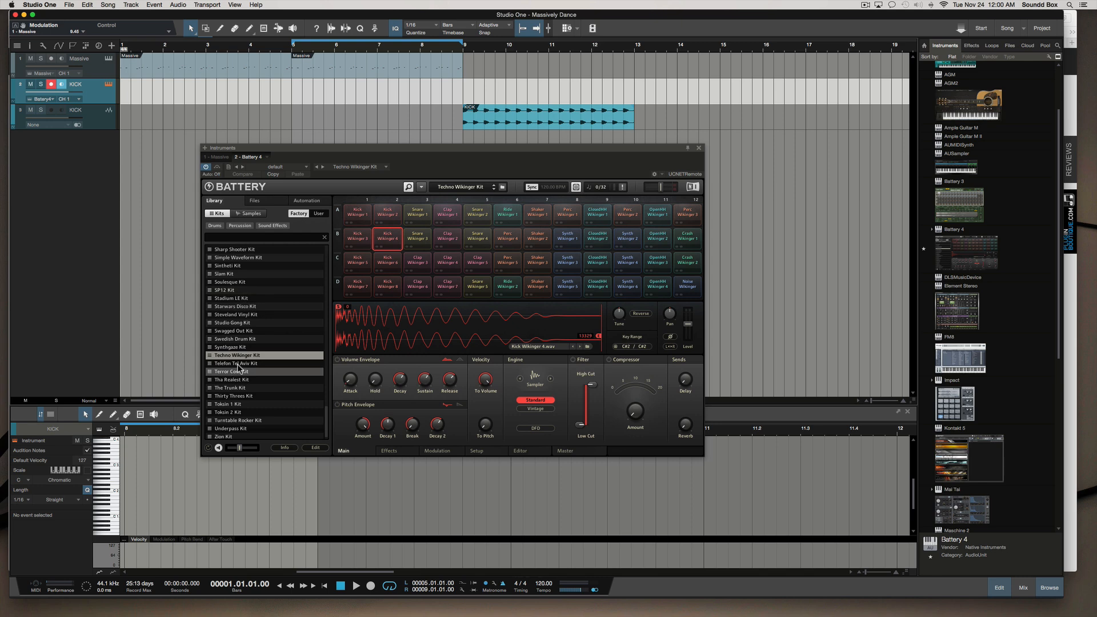
{"action": "scroll", "coordinate": [243, 349], "scroll_direction": "up", "scroll_amount": 8}
{"action": "double_click", "coordinate": [232, 280]}
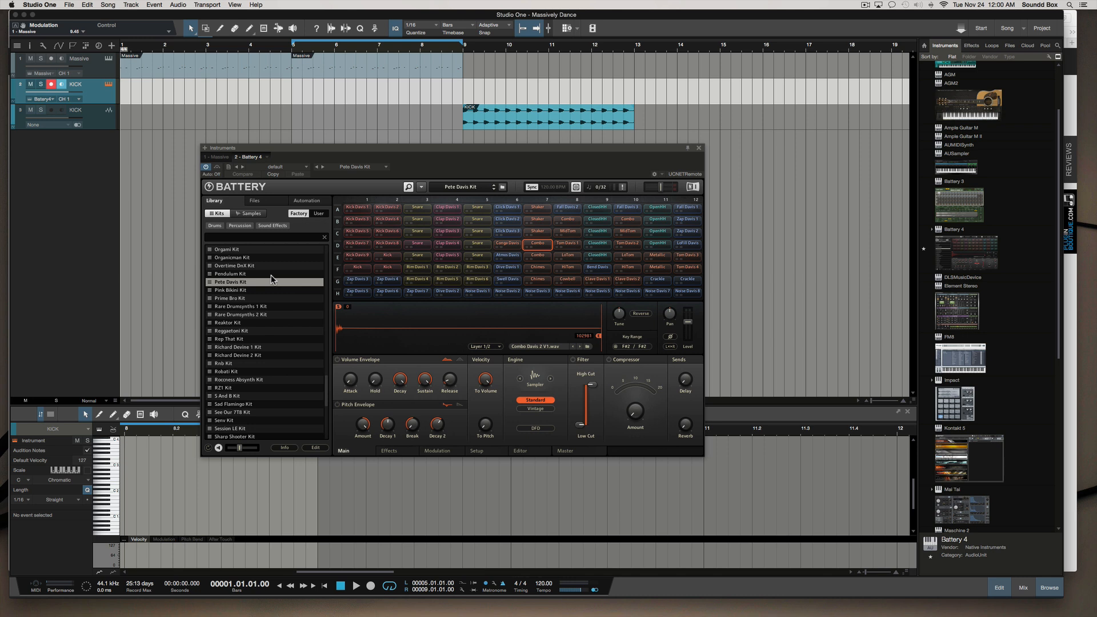
Step: Try out Pete Davis Kit sounds over the loop and record a beat on the KICK instrument track from bar 5 to bar 9
{"action": "key", "text": "KP_Add"}
{"action": "key", "text": "KP_Add"}
{"action": "key", "text": "KP_Add"}
{"action": "key", "text": "space"}
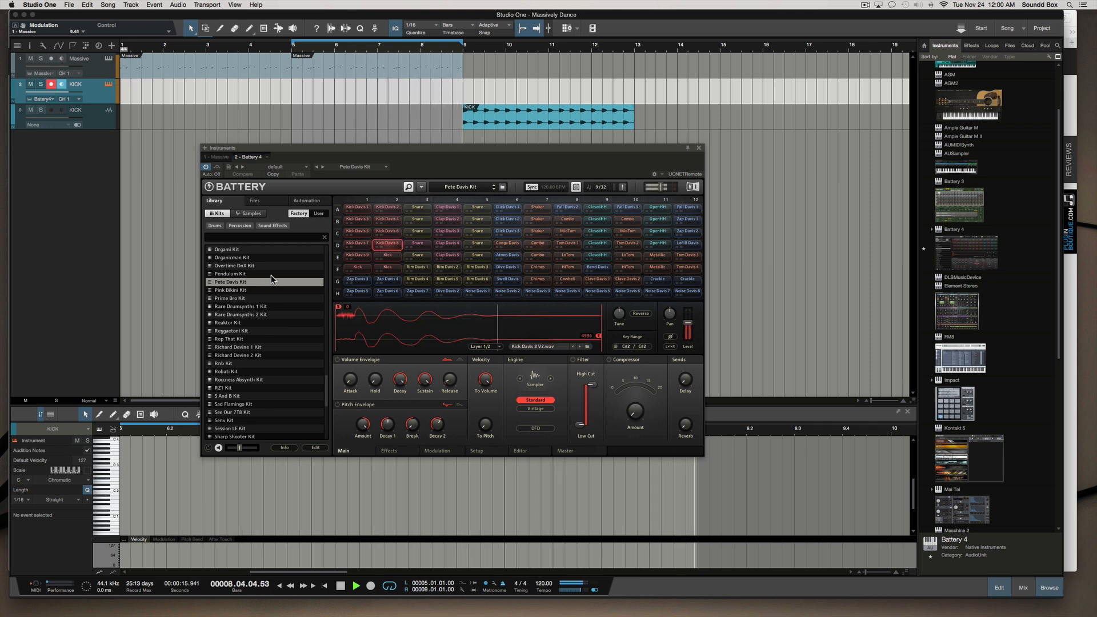
{"action": "key", "text": "space"}
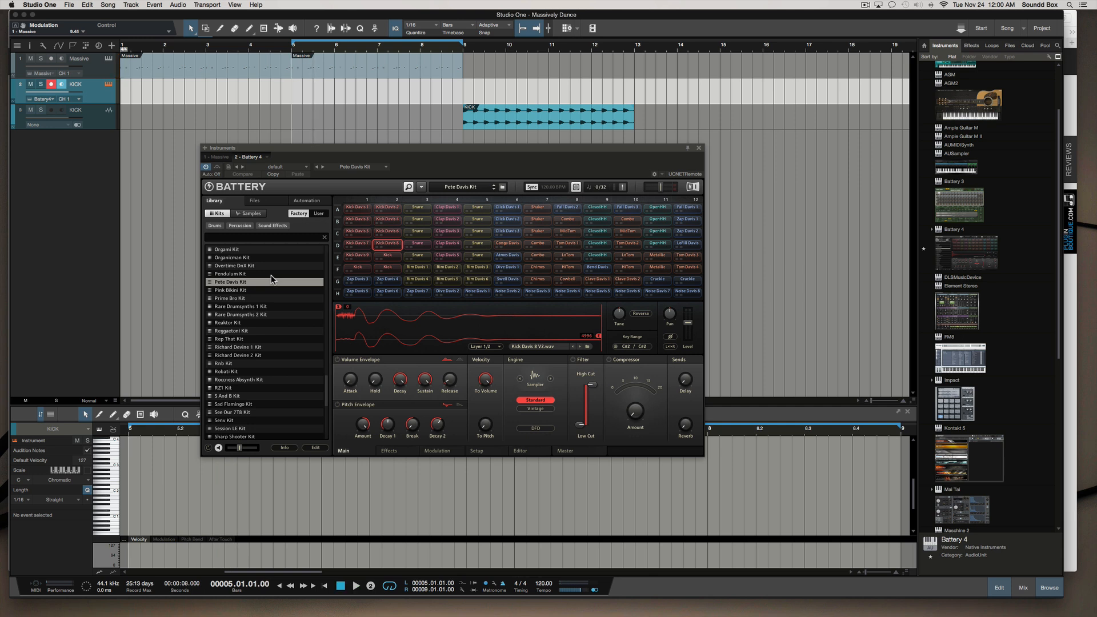
{"action": "key", "text": "KP_Multiply"}
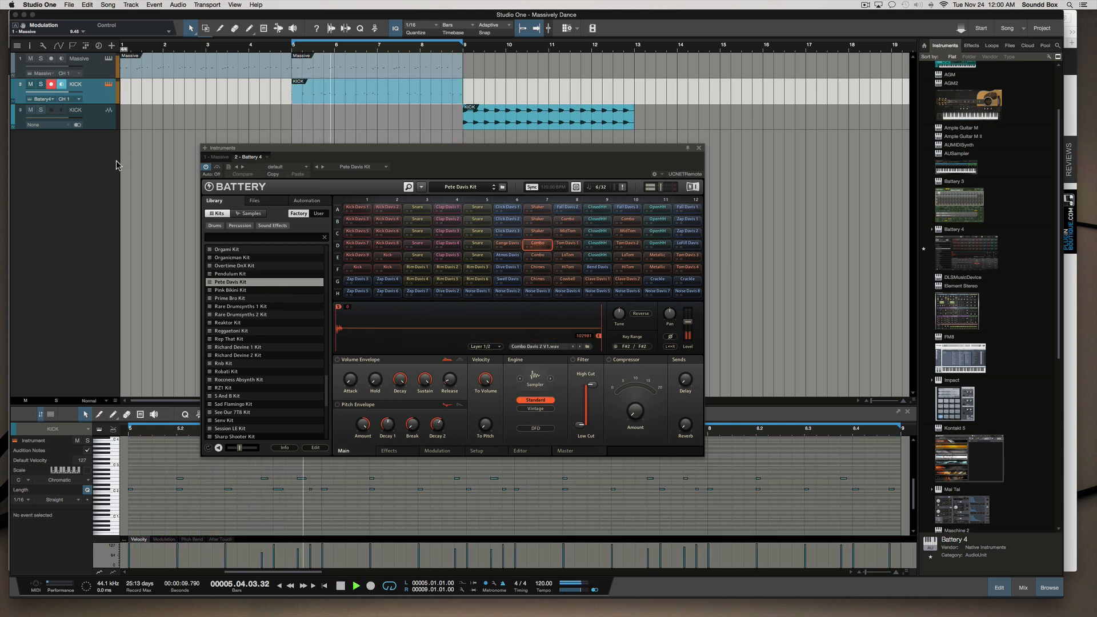
Step: Show the mixer, hide the Battery window and pan the Battery 4 channel to R24
{"action": "left_click", "coordinate": [99, 94]}
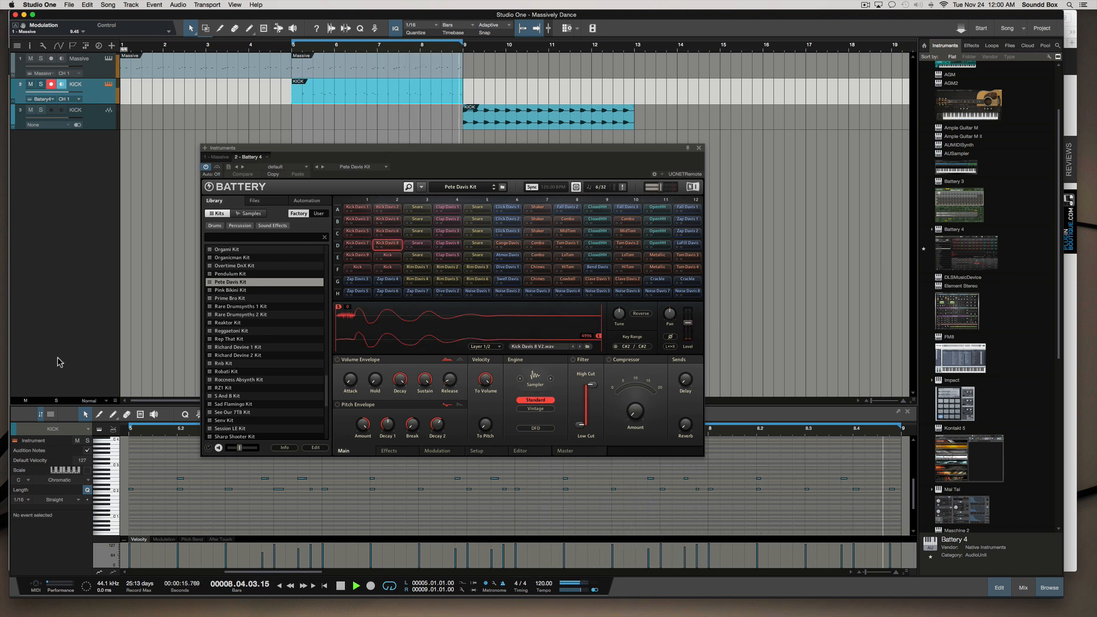
{"action": "key", "text": "F3"}
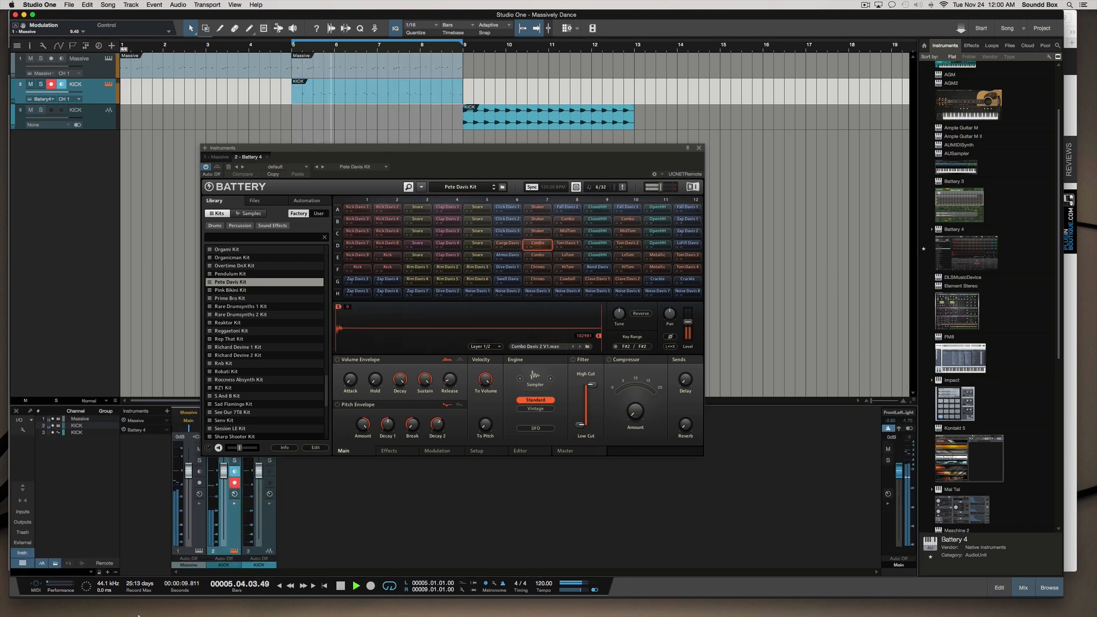
{"action": "key", "text": "F11"}
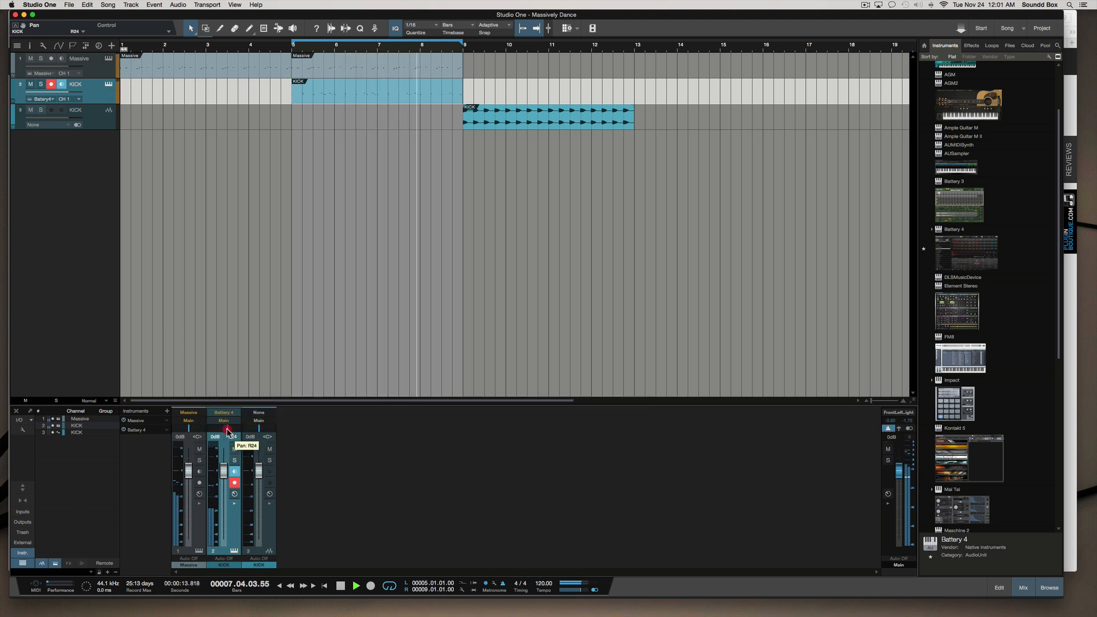
{"action": "left_click_drag", "start_coordinate": [233, 431], "coordinate": [228, 432]}
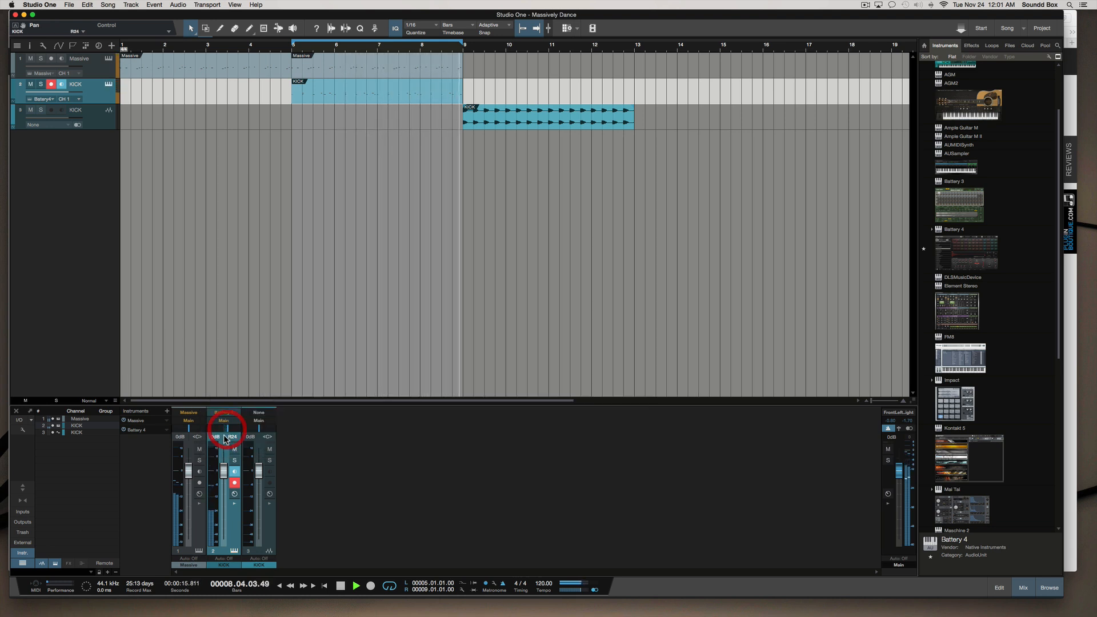
Step: Rename the KICK instrument track as "lite beat"
{"action": "left_click", "coordinate": [288, 172]}
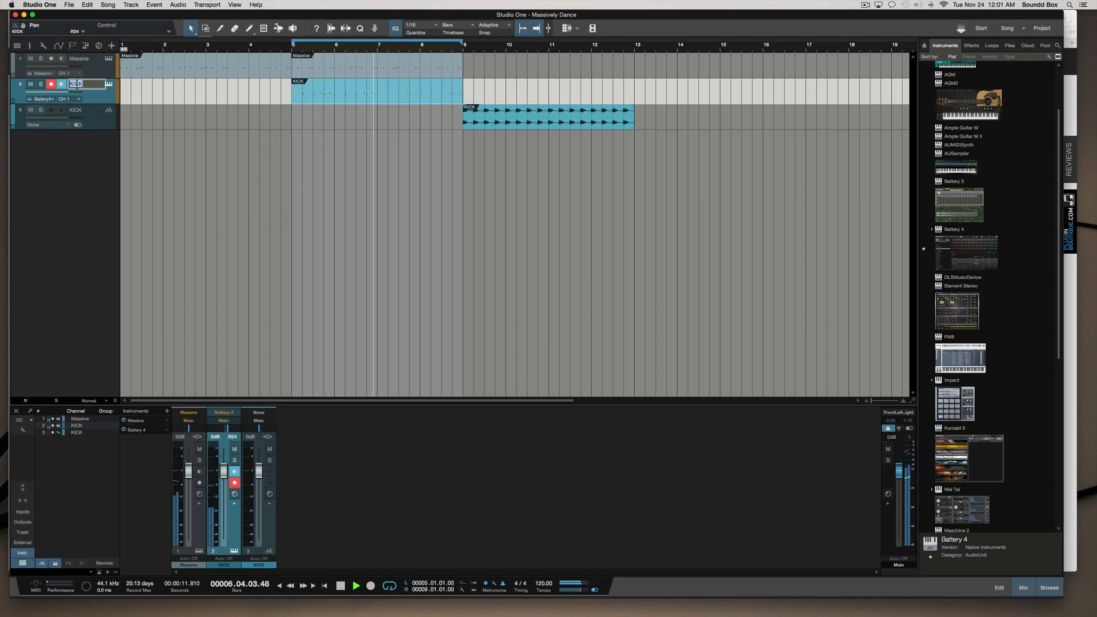
{"action": "type", "text": "lite"}
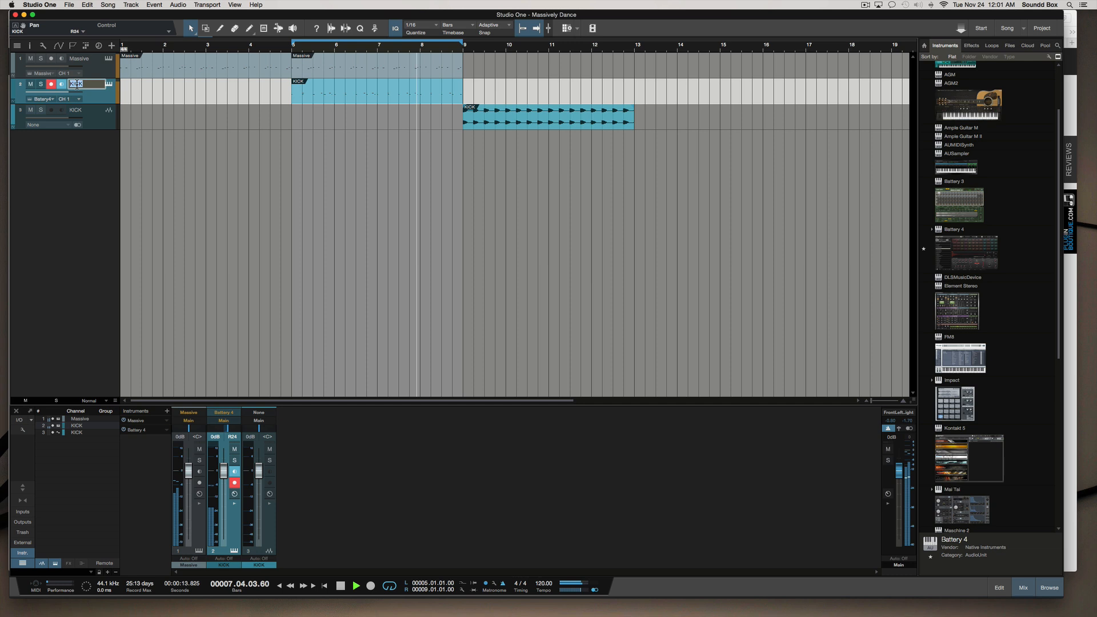
{"action": "type", "text": " beat"}
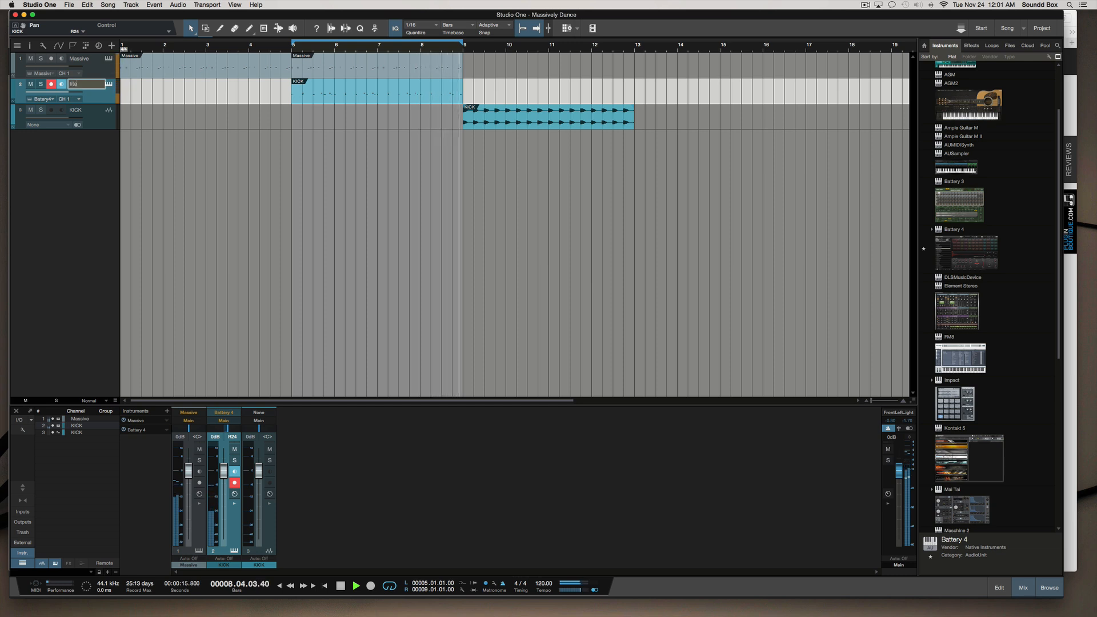
{"action": "key", "text": "Return"}
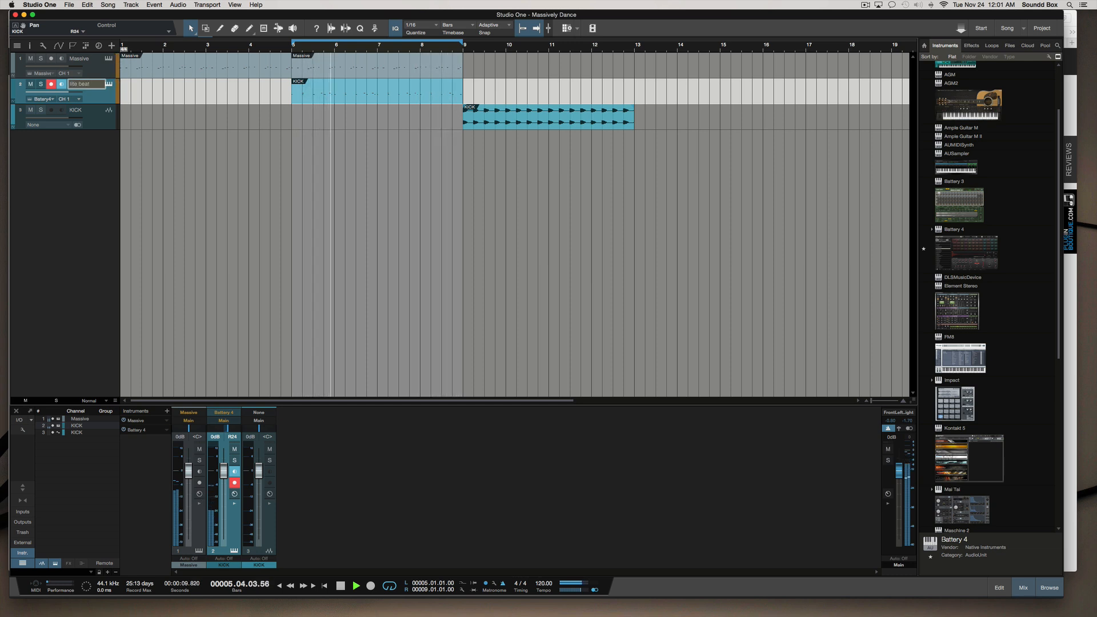
Step: Stop playback, bounce the lite beat clip to a new audio track and delete the original instrument clip
{"action": "key", "text": "space"}
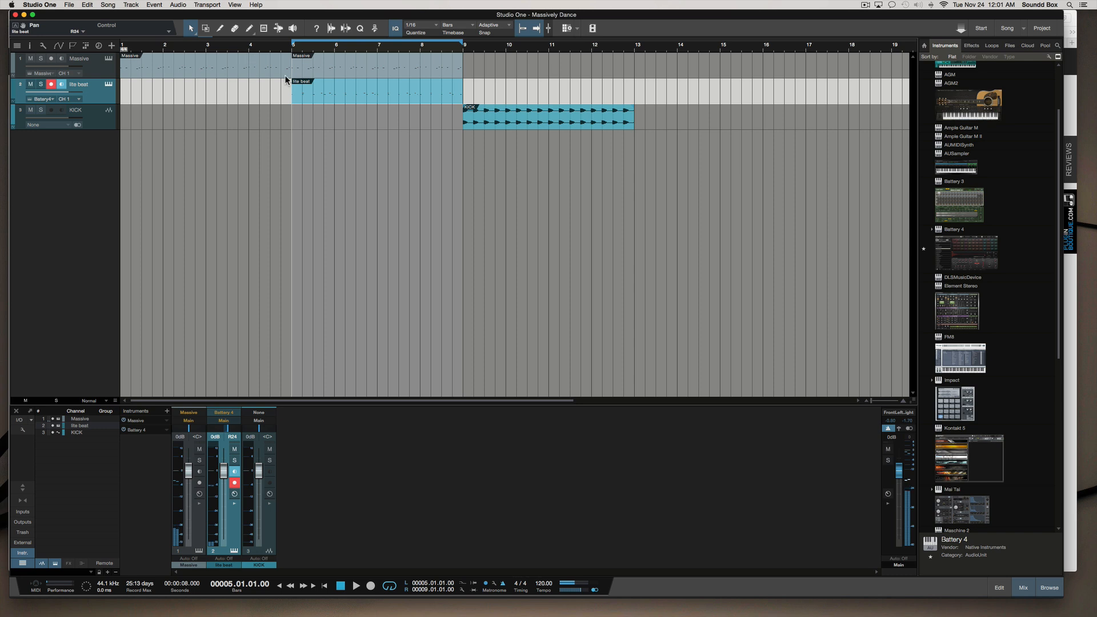
{"action": "key", "text": "super+b"}
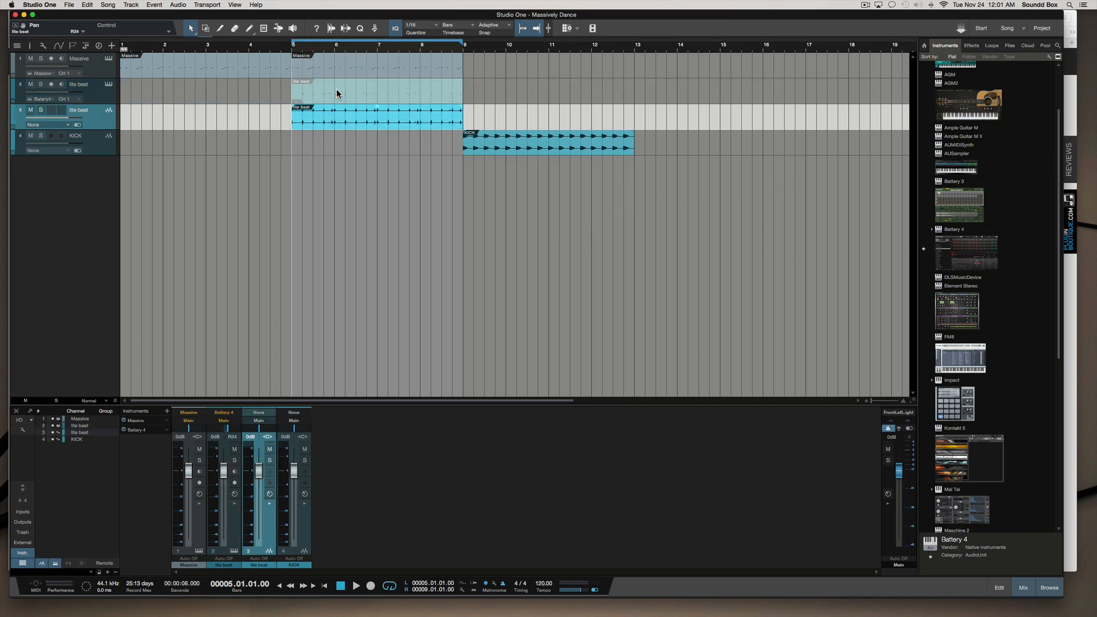
{"action": "left_click", "coordinate": [319, 94]}
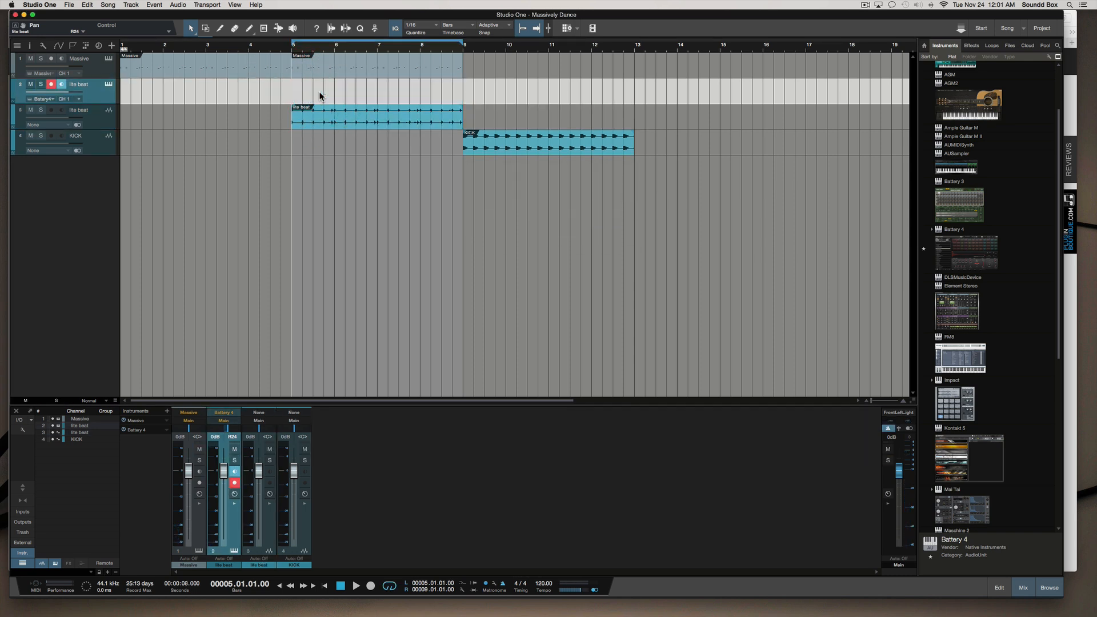
Step: Reopen Battery and record a Click Davis 3 pattern on the lite beat instrument track over the looped bars, then play it back
{"action": "key", "text": "space"}
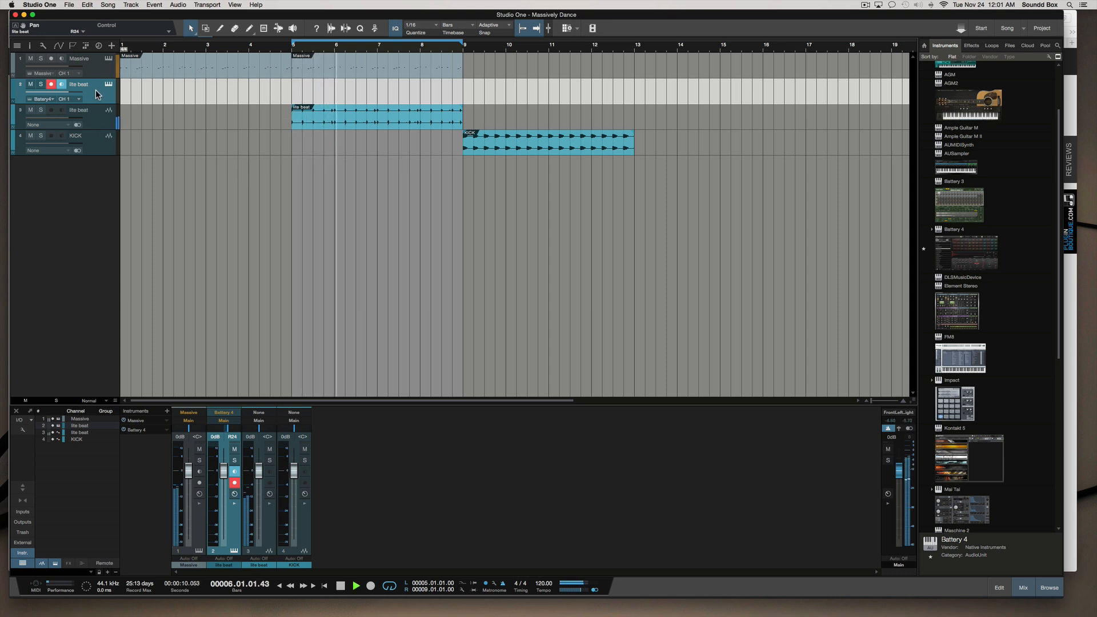
{"action": "key", "text": "F11"}
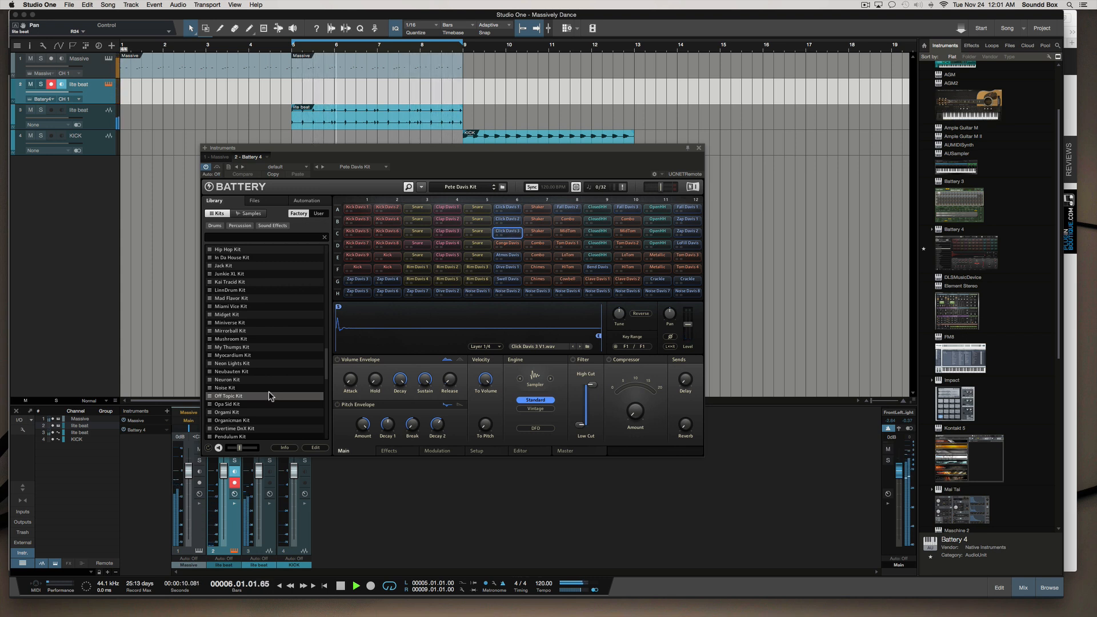
{"action": "key", "text": "space"}
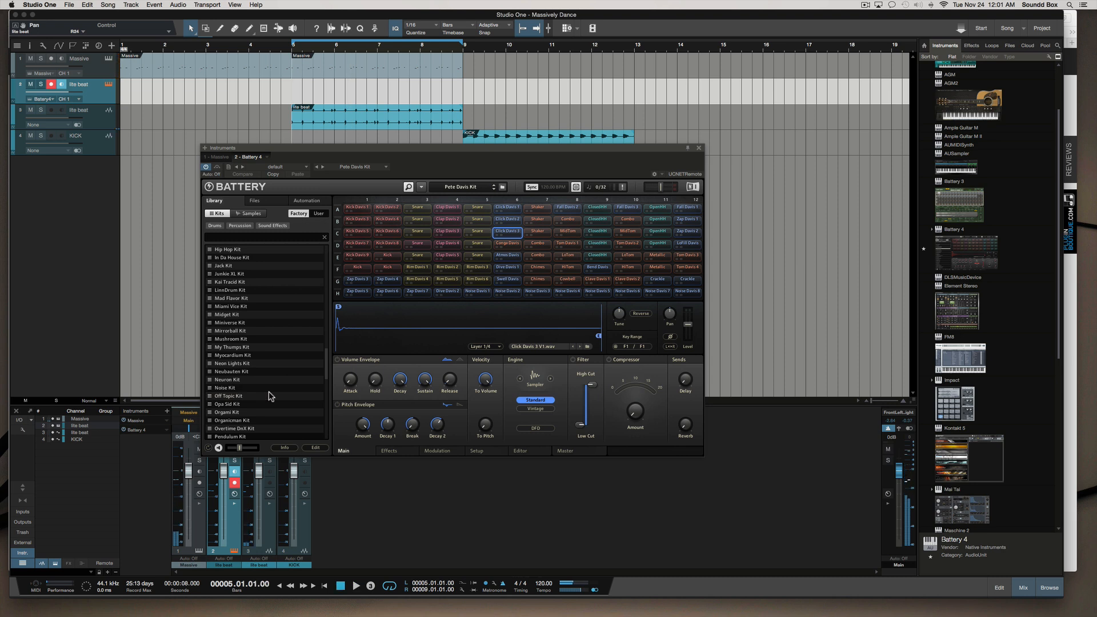
{"action": "key", "text": "KP_Multiply"}
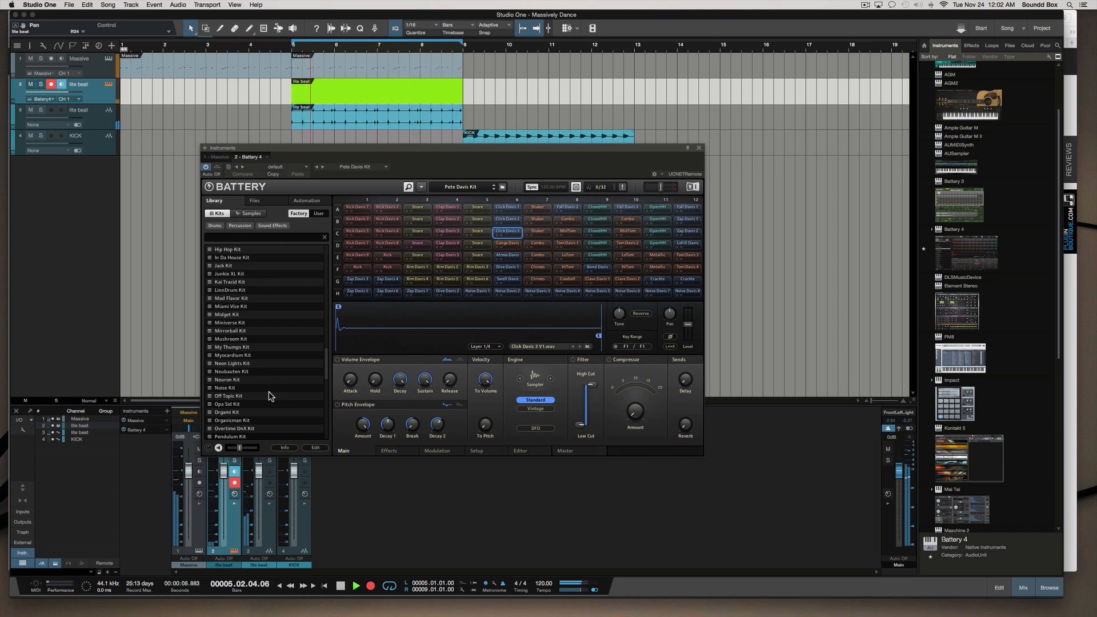
{"action": "key", "text": "space"}
{"action": "key", "text": "space"}
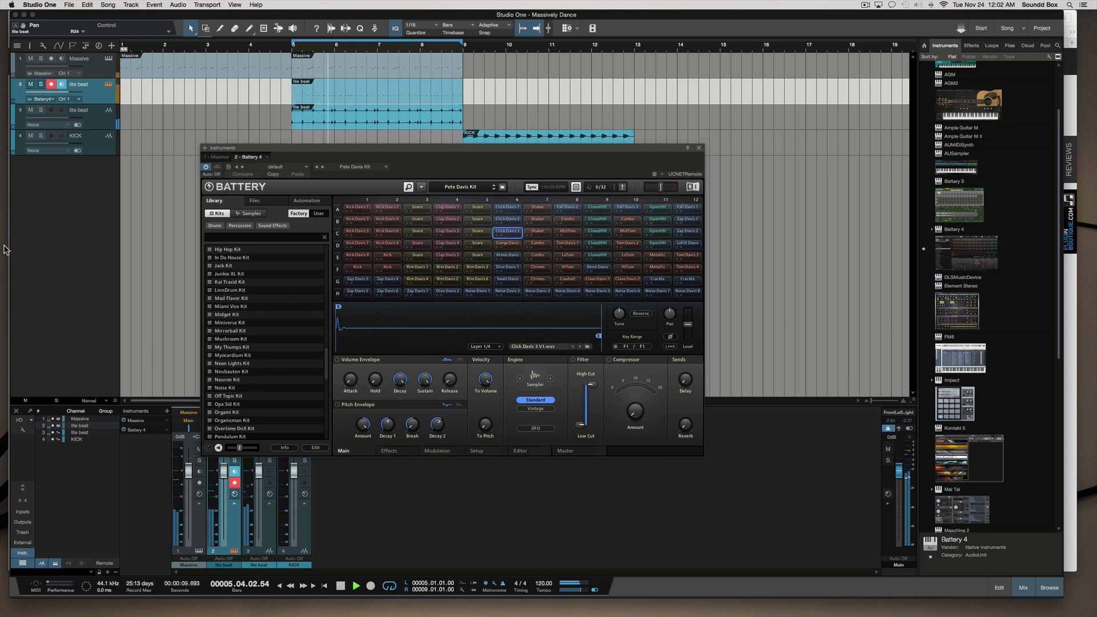
Step: Raise the lite beat instrument track's volume to +8.4 and rename the track CLICK
{"action": "left_click_drag", "start_coordinate": [67, 92], "coordinate": [70, 92]}
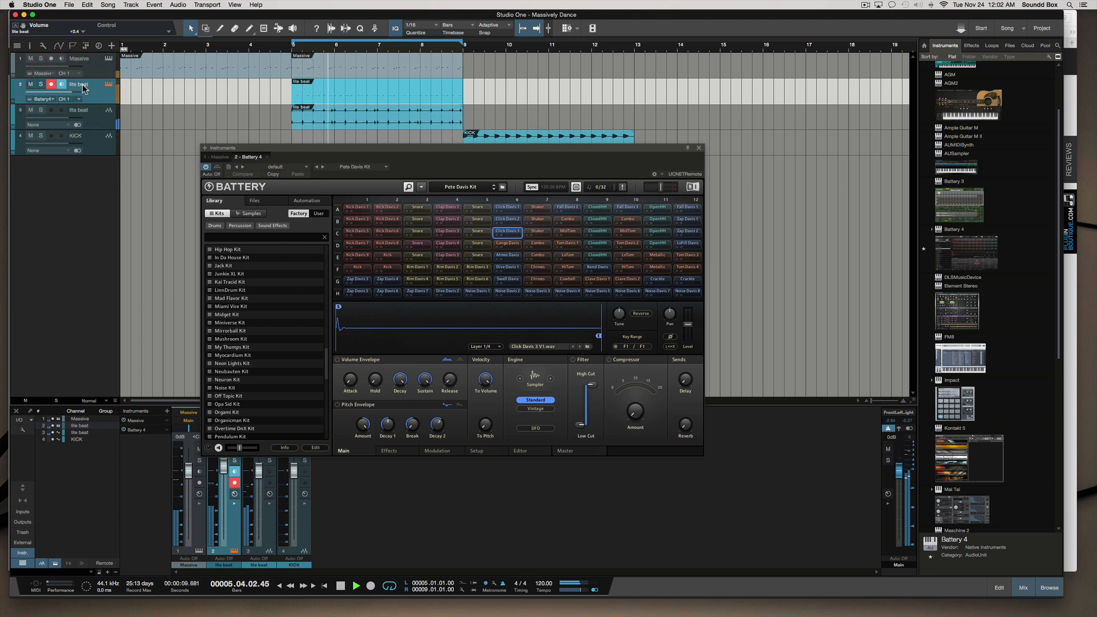
{"action": "double_click", "coordinate": [83, 85]}
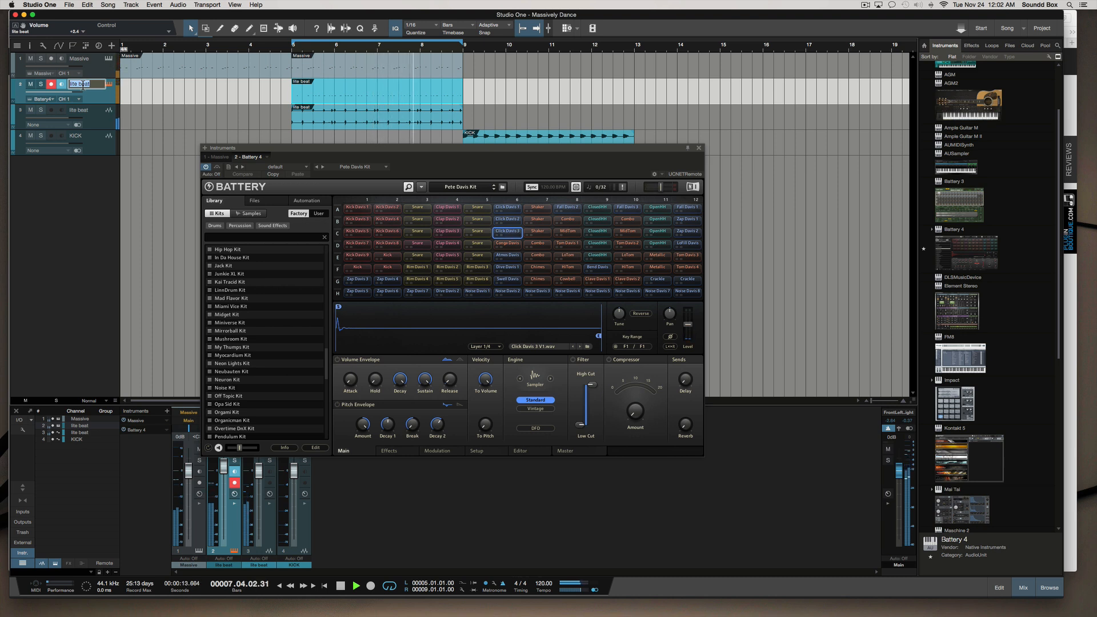
{"action": "type", "text": "CLICK"}
{"action": "key", "text": "Return"}
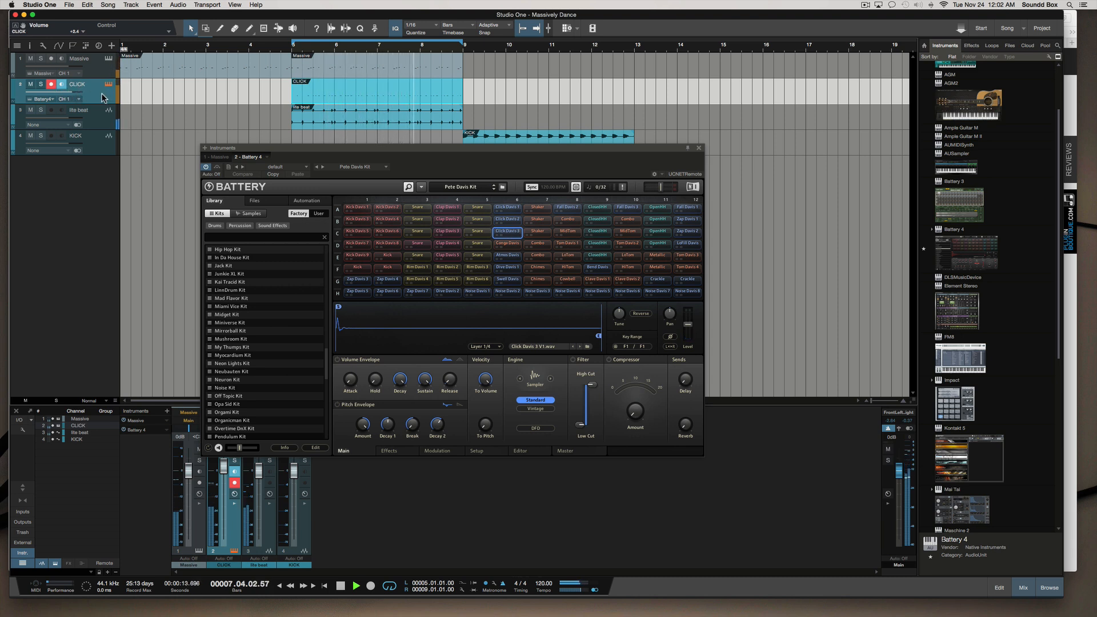
Step: Stop playback, bounce the CLICK clip to a new audio track and delete the original clip on the instrument track
{"action": "key", "text": "space"}
{"action": "left_click", "coordinate": [347, 90]}
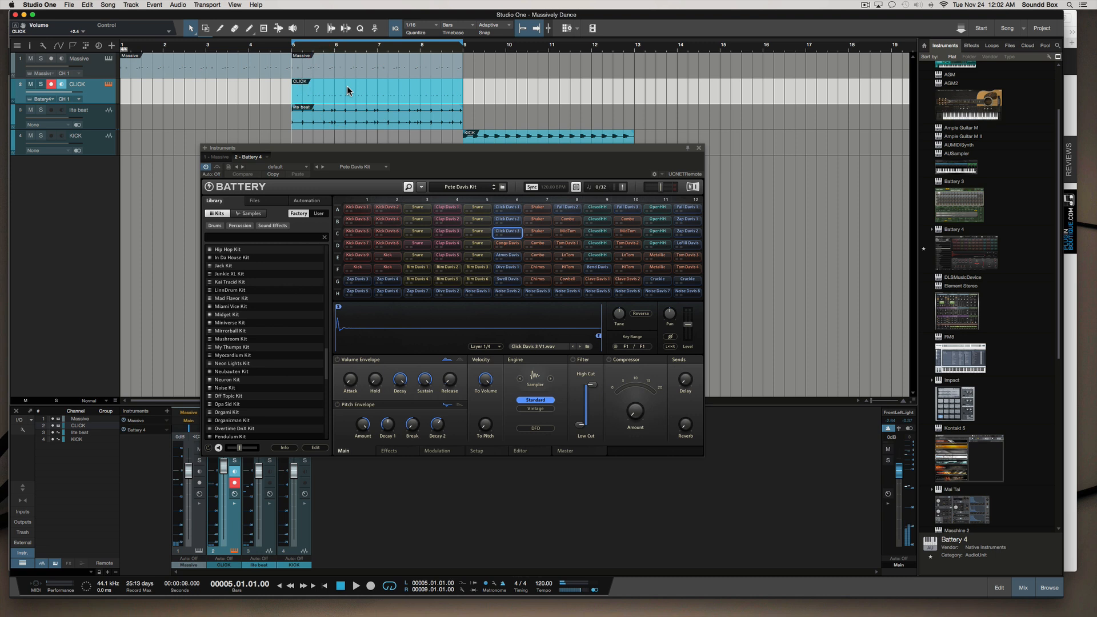
{"action": "key", "text": "super+b"}
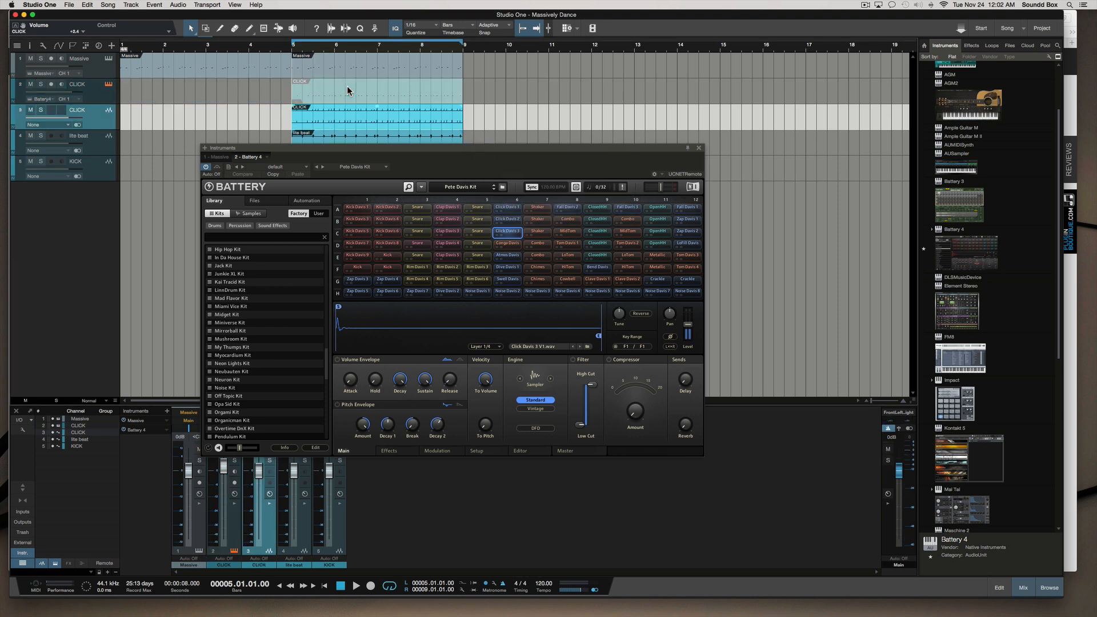
{"action": "left_click", "coordinate": [250, 99]}
{"action": "left_click", "coordinate": [100, 98]}
{"action": "left_click", "coordinate": [376, 90]}
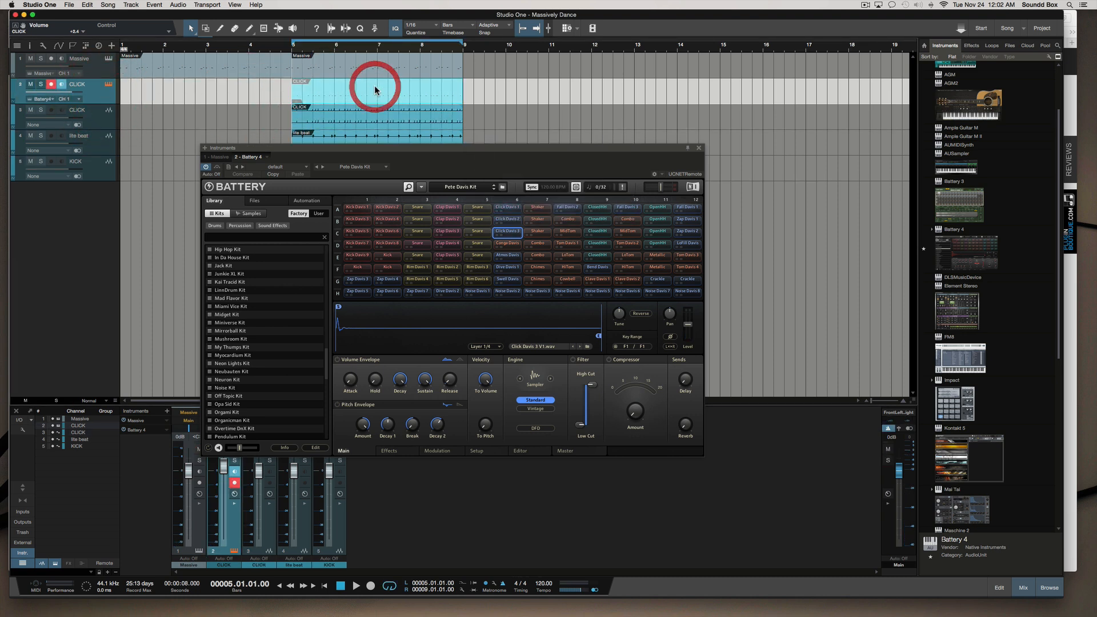
{"action": "key", "text": "Delete"}
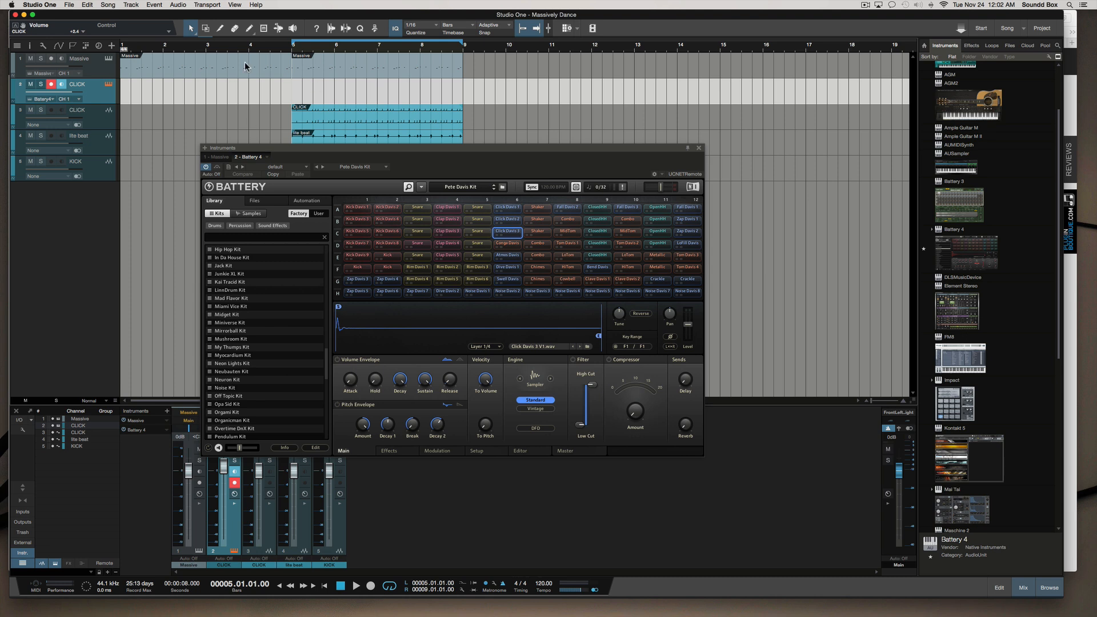
Step: Open the Performance Monitor, move it clear of the instrument window, check the CPU load during playback and close it
{"action": "left_click", "coordinate": [61, 586]}
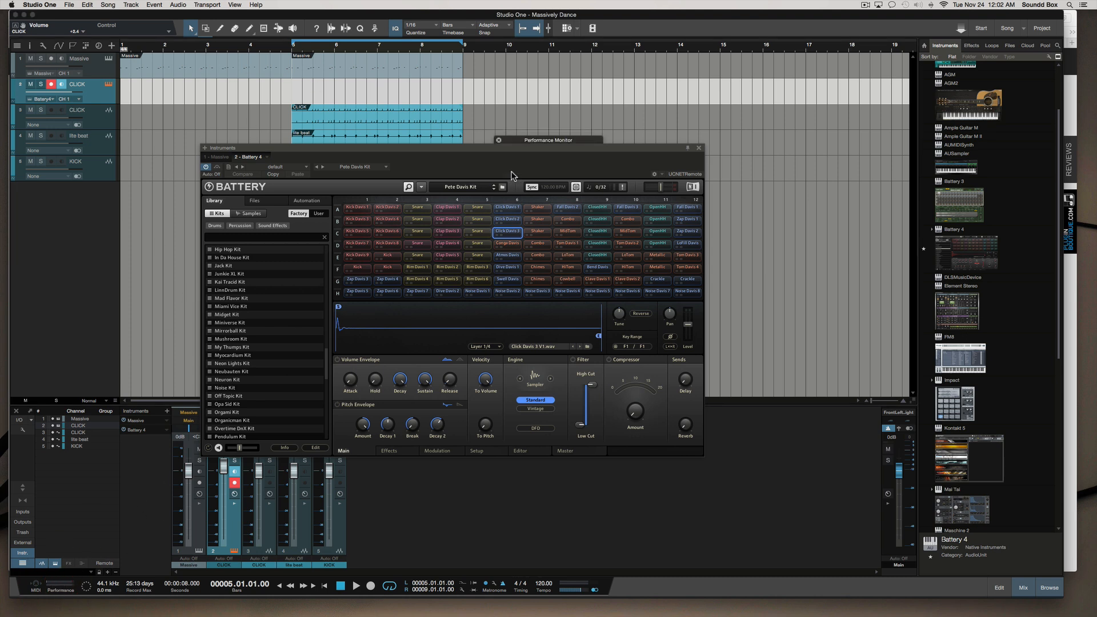
{"action": "key", "text": "F11"}
{"action": "key", "text": "F11"}
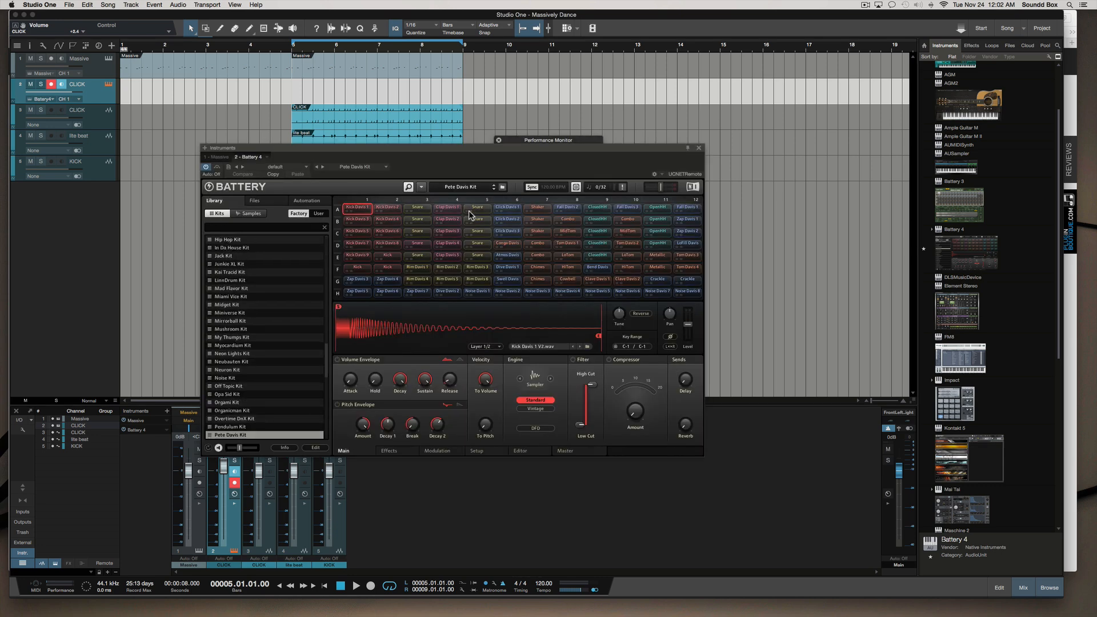
{"action": "key", "text": "F11"}
{"action": "key", "text": "F11"}
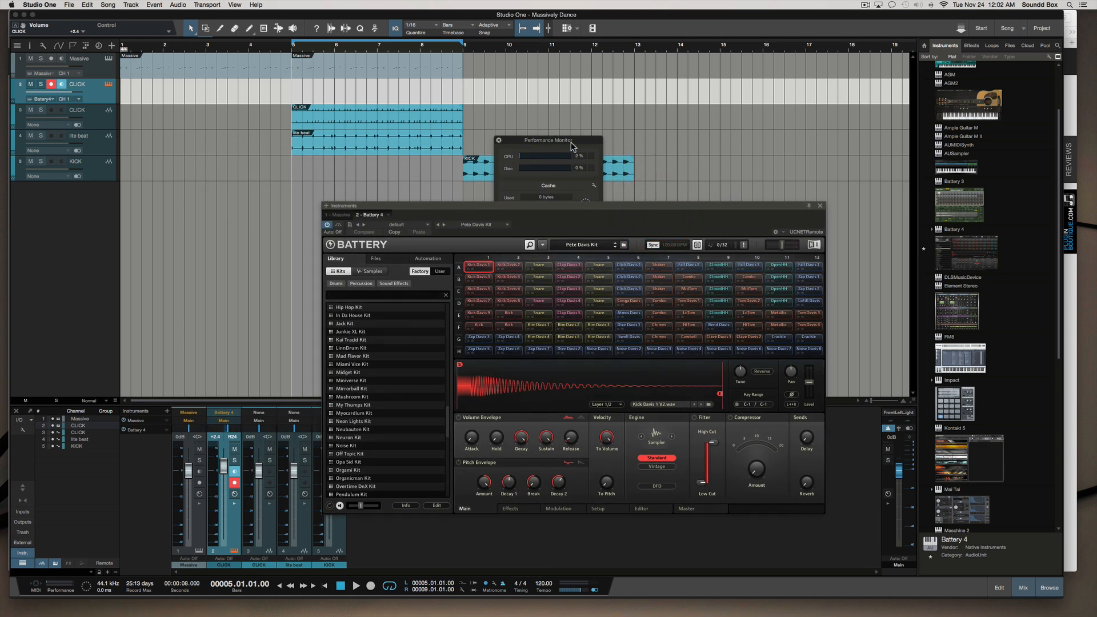
{"action": "left_click_drag", "start_coordinate": [574, 143], "coordinate": [230, 223]}
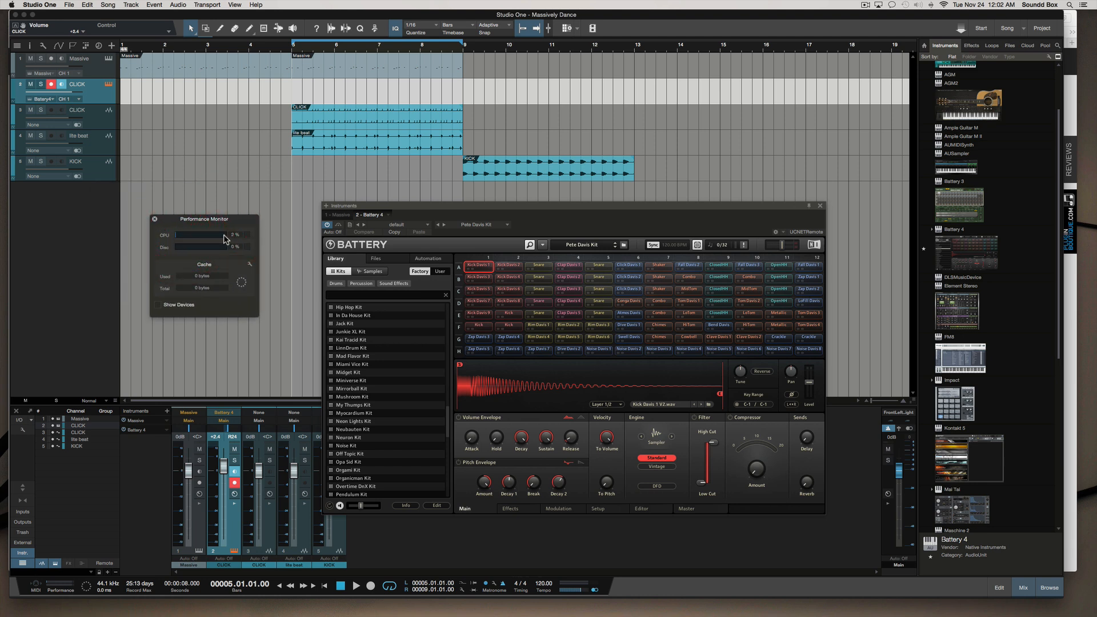
{"action": "key", "text": "space"}
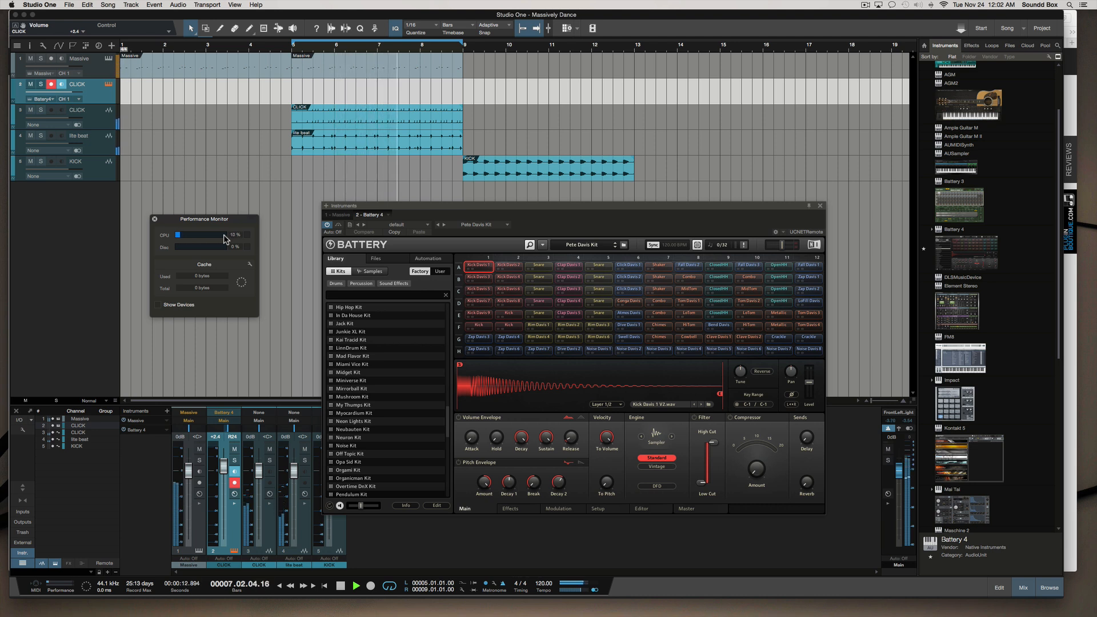
{"action": "key", "text": "space"}
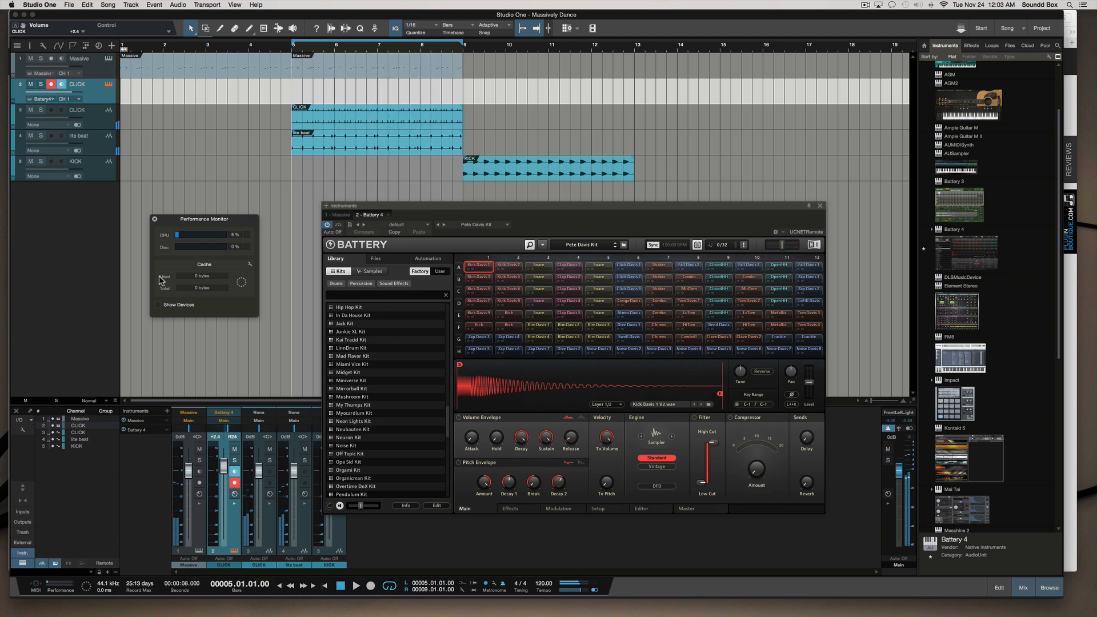
{"action": "left_click", "coordinate": [154, 219]}
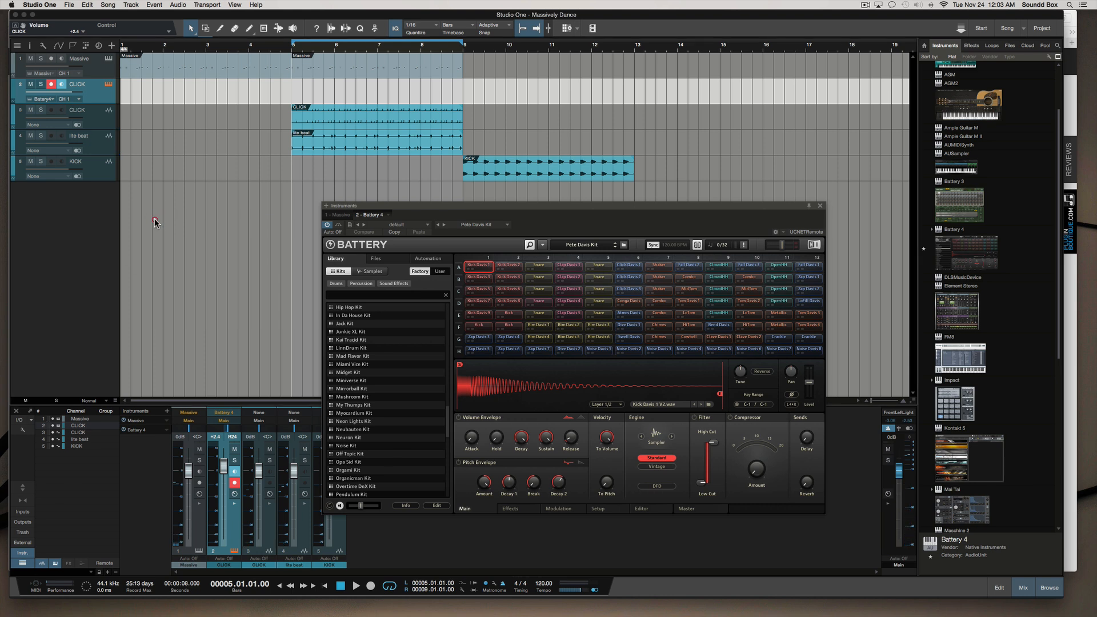
Step: Play the loop and pan the bounced CLICK audio track to R45, moving the Battery window off the arrangement
{"action": "left_click", "coordinate": [103, 99]}
{"action": "key", "text": "space"}
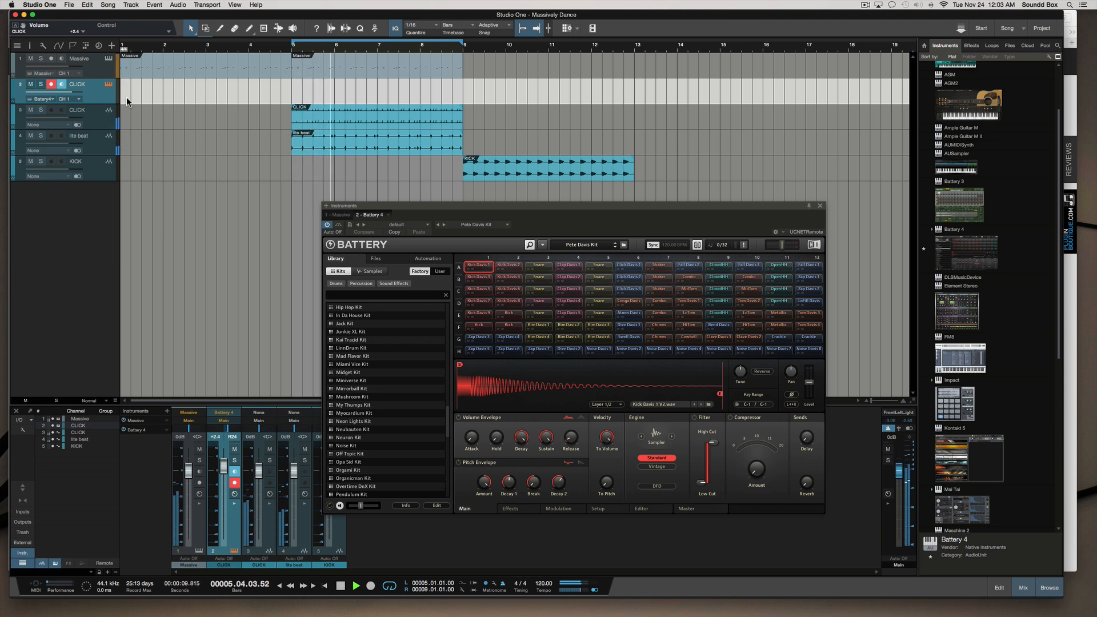
{"action": "left_click", "coordinate": [97, 117]}
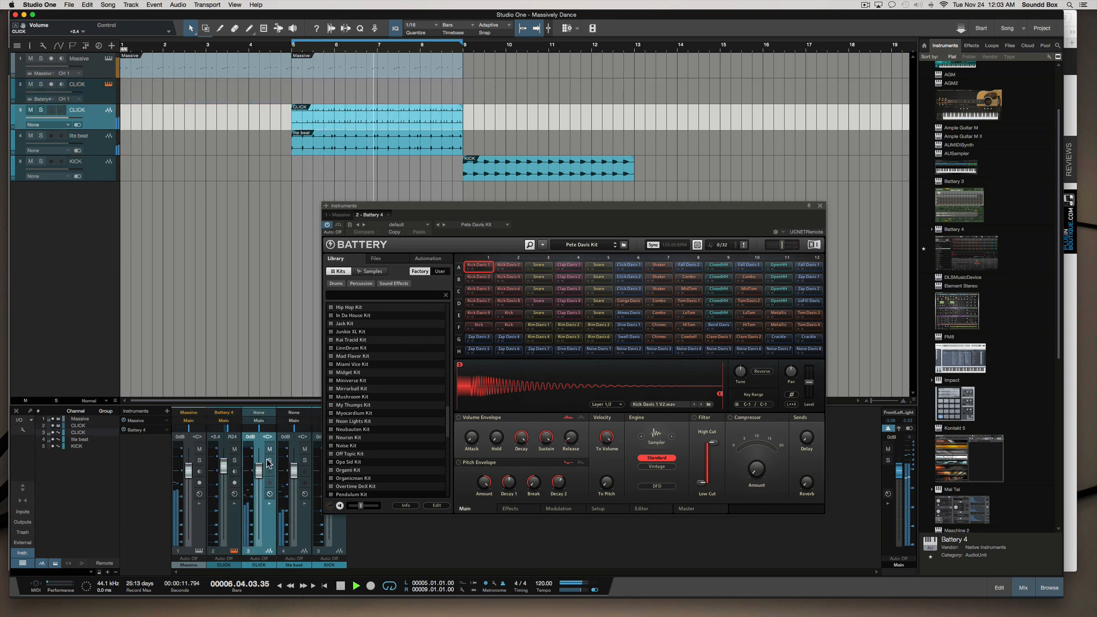
{"action": "left_click_drag", "start_coordinate": [267, 436], "coordinate": [267, 431]}
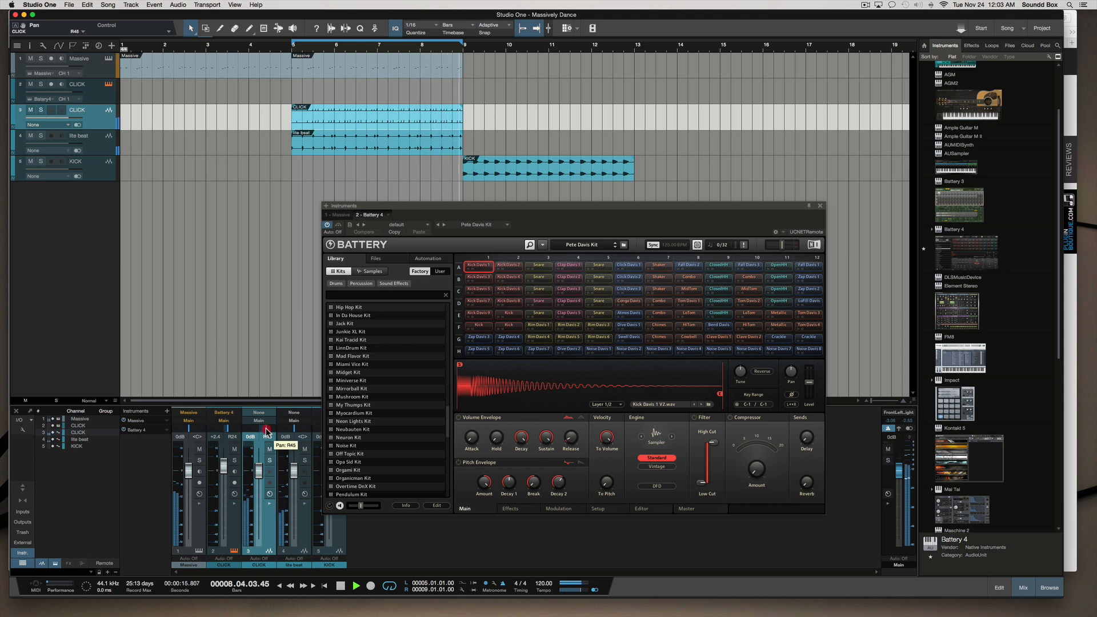
{"action": "left_click", "coordinate": [255, 167]}
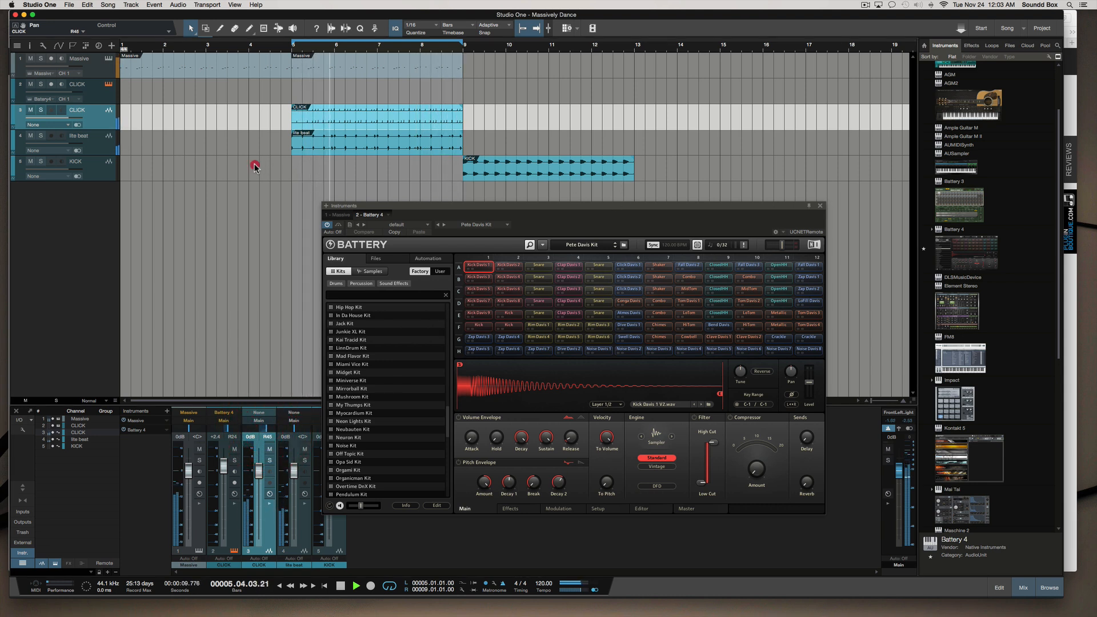
{"action": "left_click_drag", "start_coordinate": [694, 208], "coordinate": [744, 191]}
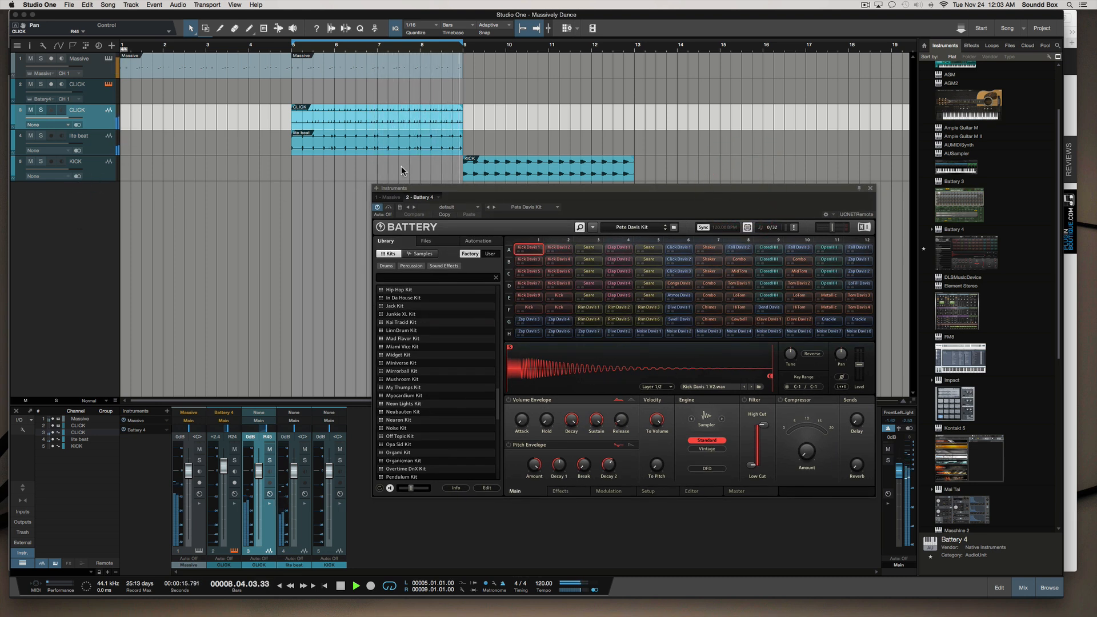
Step: Stop playback and duplicate the Massive, CLICK and lite beat clips at bar 5 so the copies start at bar 9
{"action": "key", "text": "space"}
{"action": "left_click", "coordinate": [417, 62]}
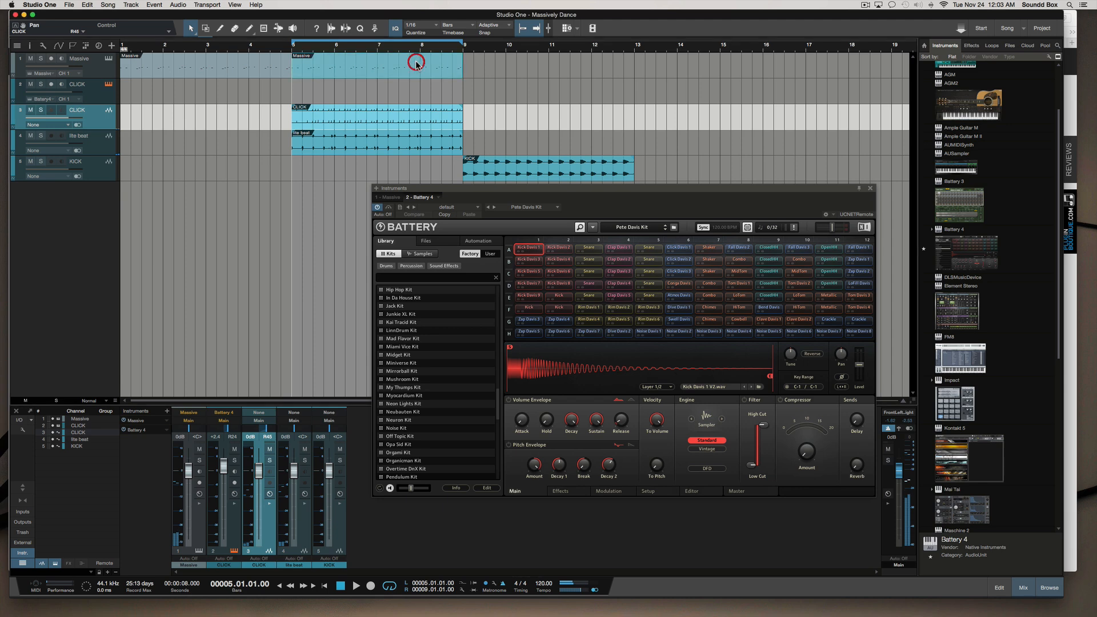
{"action": "left_click_drag", "start_coordinate": [345, 165], "coordinate": [368, 64]}
{"action": "key", "text": "d"}
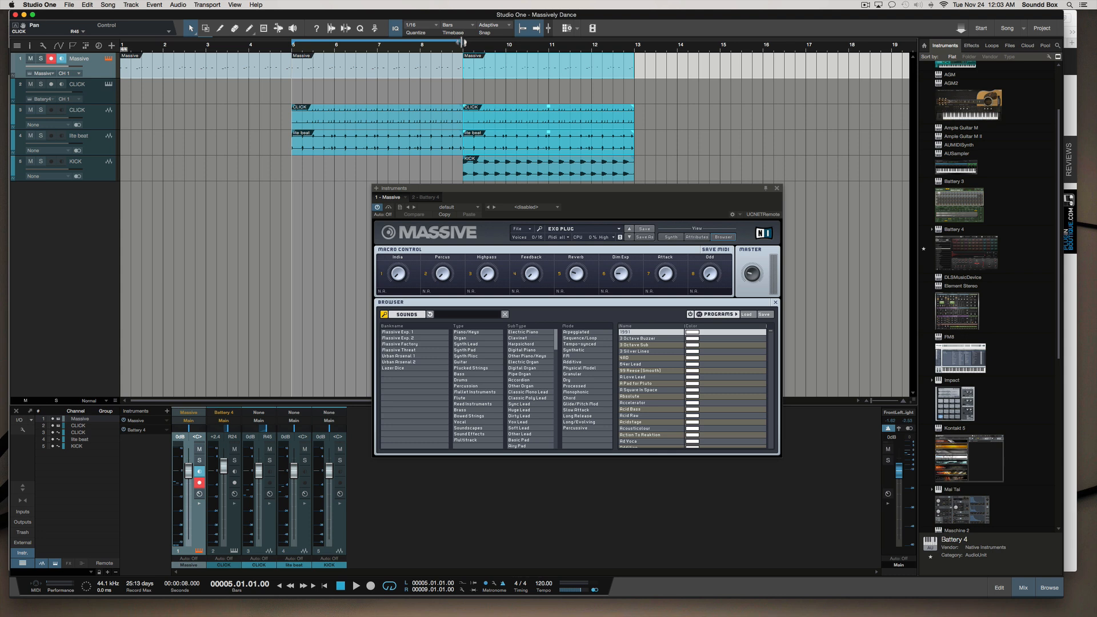
Step: Set the loop range from bar 9 to bar 13, covering the duplicated clips and the KICK clip
{"action": "left_click", "coordinate": [464, 42]}
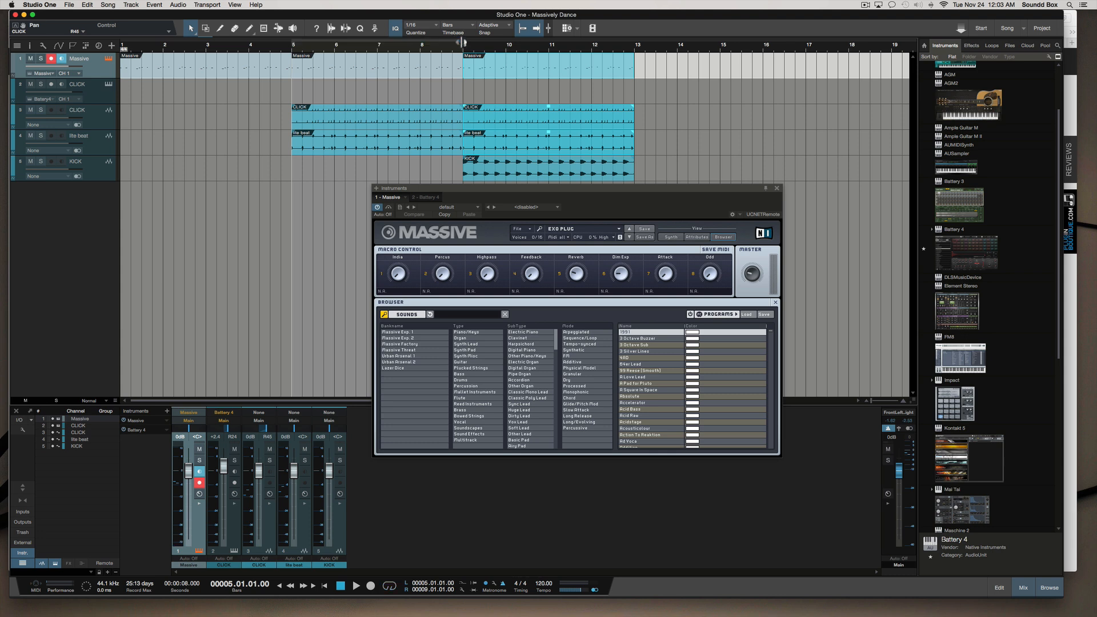
{"action": "key", "text": "KP_Add"}
{"action": "key", "text": "KP_Add"}
{"action": "key", "text": "KP_Add"}
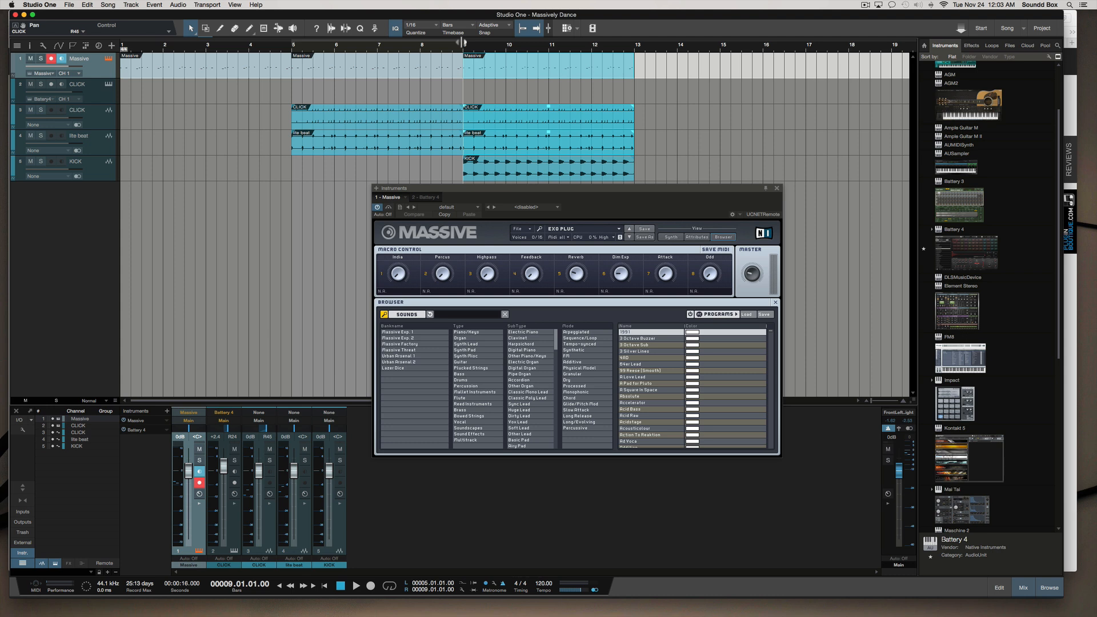
{"action": "key", "text": "space"}
{"action": "left_click", "coordinate": [636, 42]}
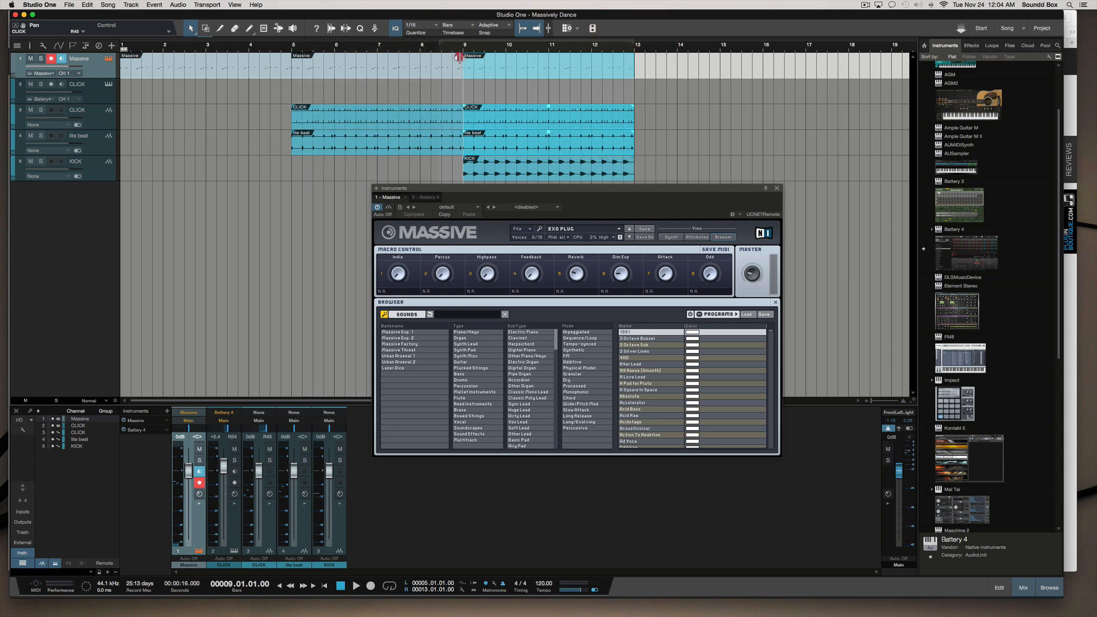
{"action": "left_click", "coordinate": [463, 55]}
{"action": "key", "text": "comma"}
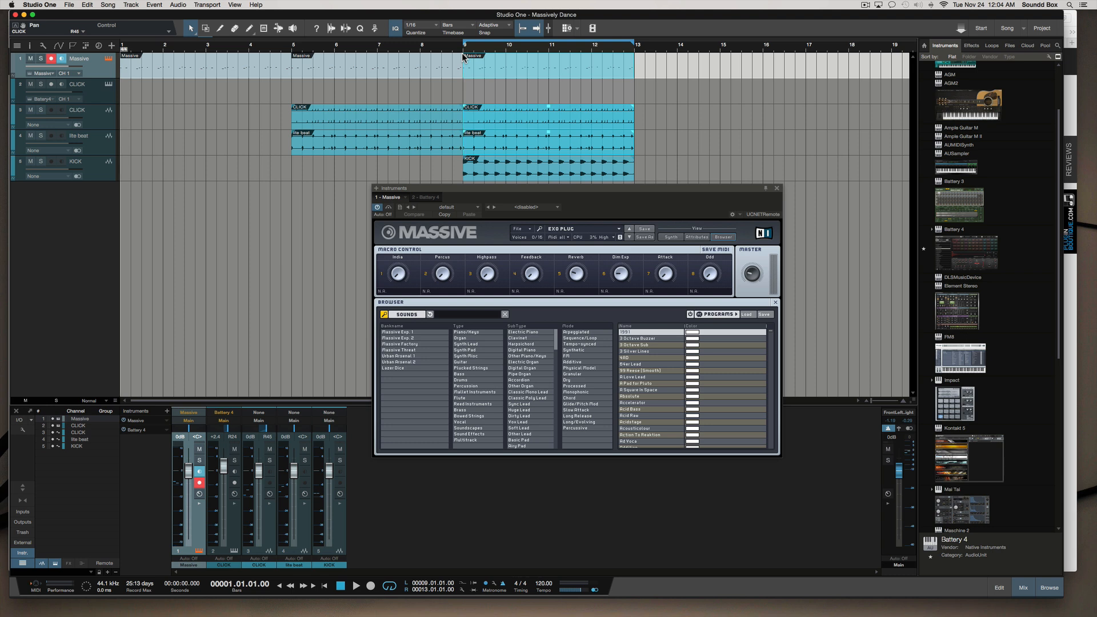
Step: Play the looped section, audition a snare from Battery on the CLICK instrument track, close the instrument window and stop playback
{"action": "key", "text": "space"}
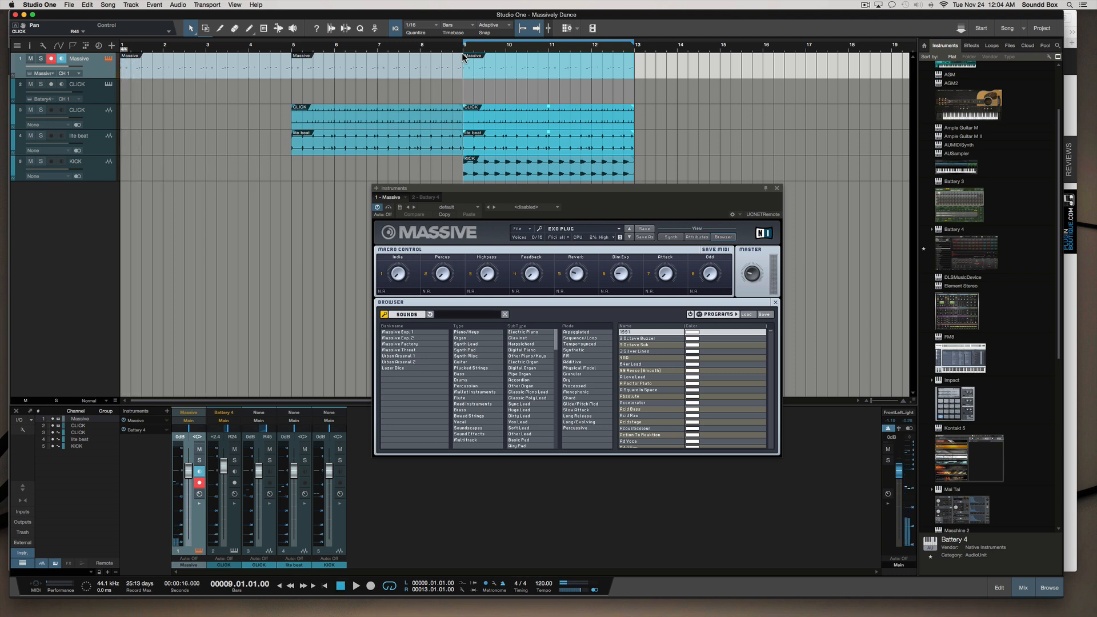
{"action": "key", "text": "space"}
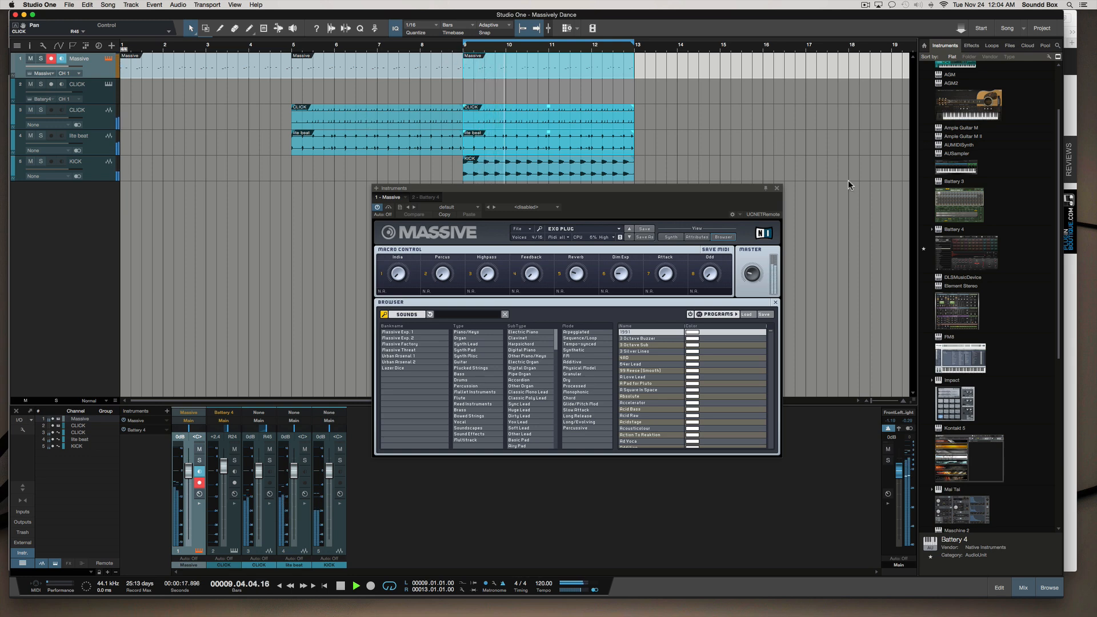
{"action": "left_click", "coordinate": [95, 91]}
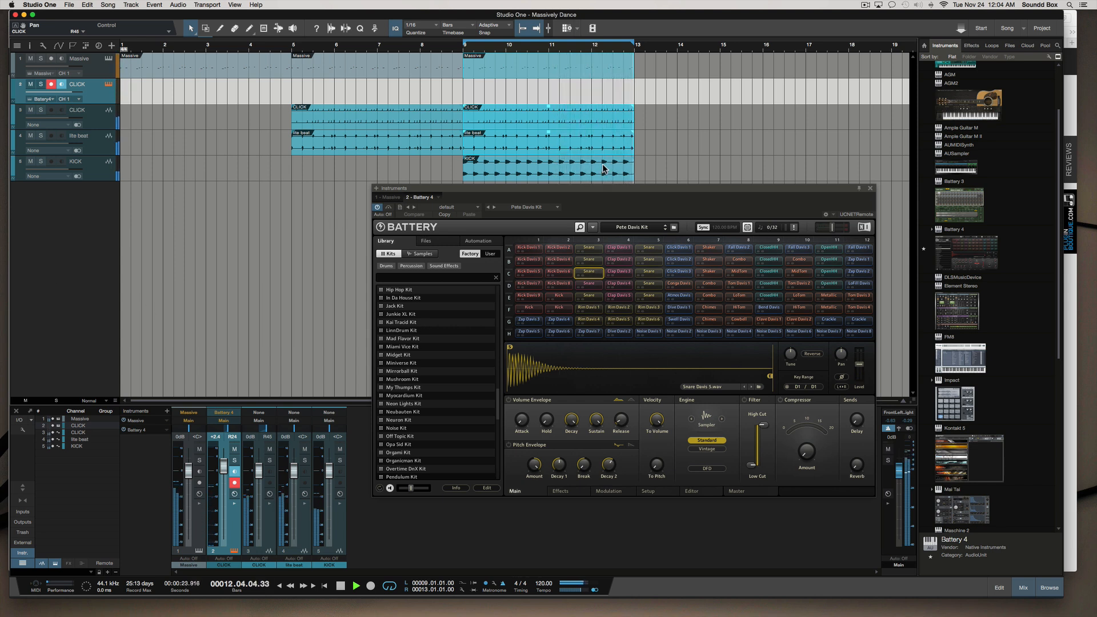
{"action": "left_click", "coordinate": [870, 188]}
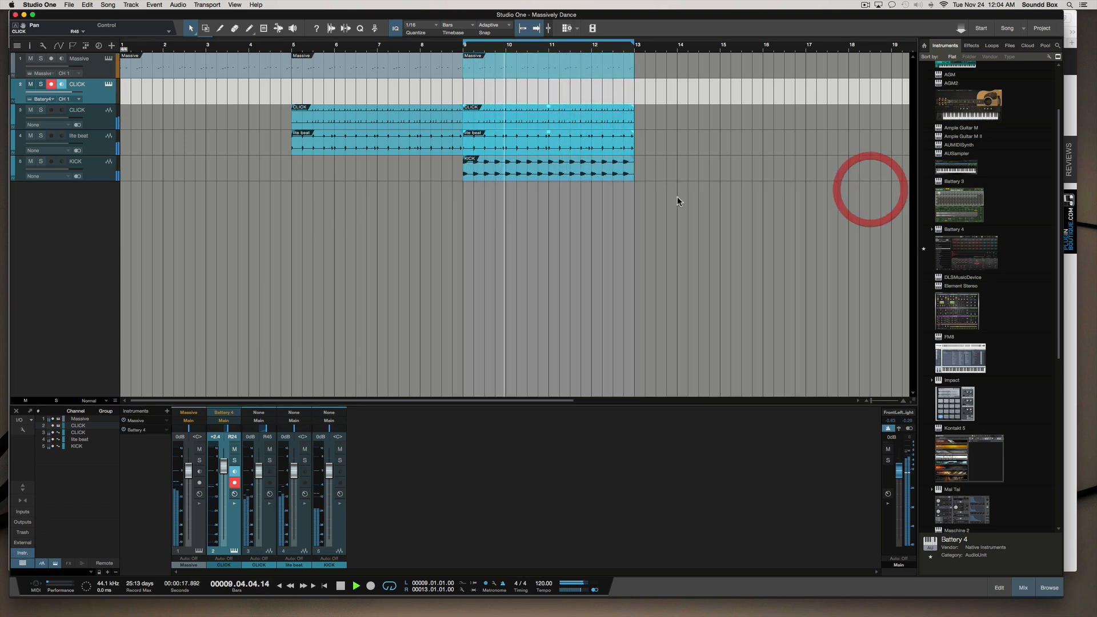
{"action": "key", "text": "space"}
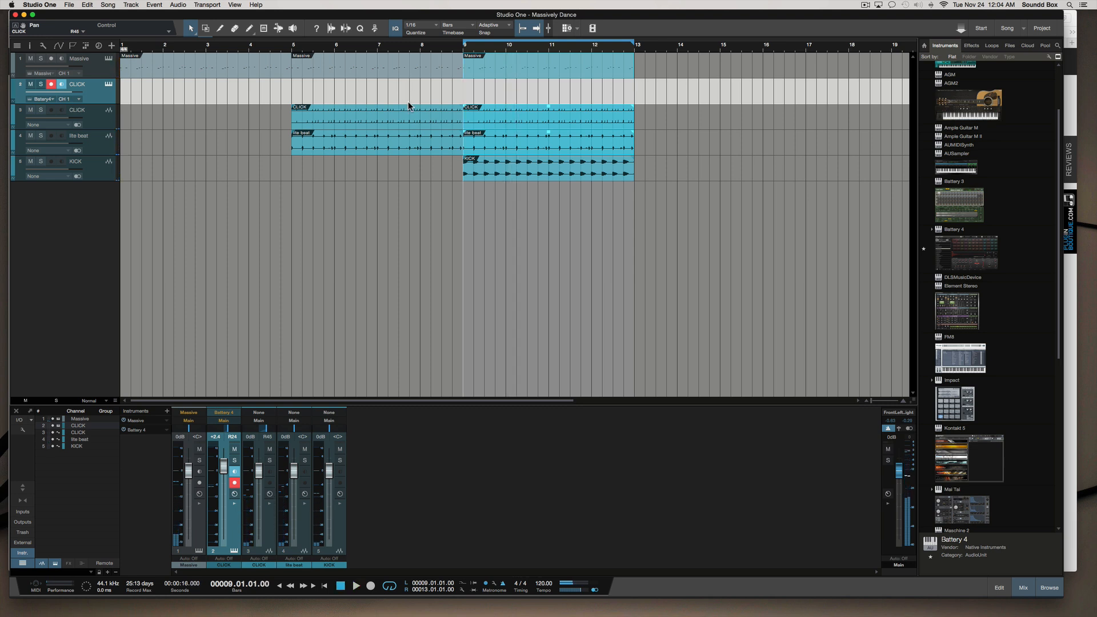
Step: Set the playback start position to bar 8, one bar before the loop, then start and stop playback
{"action": "left_click", "coordinate": [420, 50]}
{"action": "key", "text": "space"}
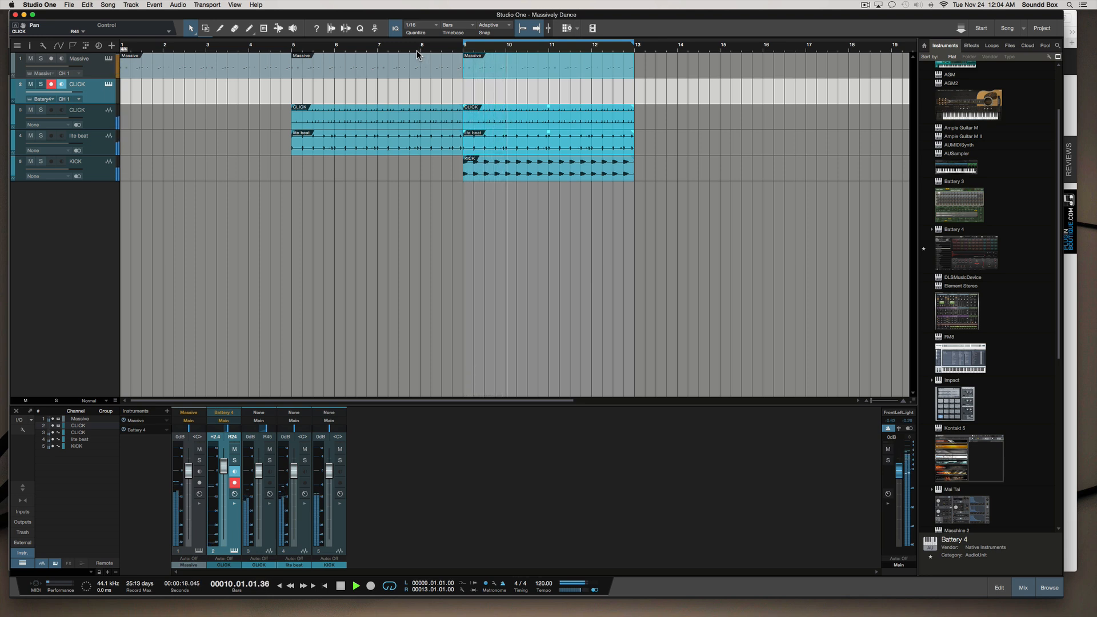
{"action": "key", "text": "space"}
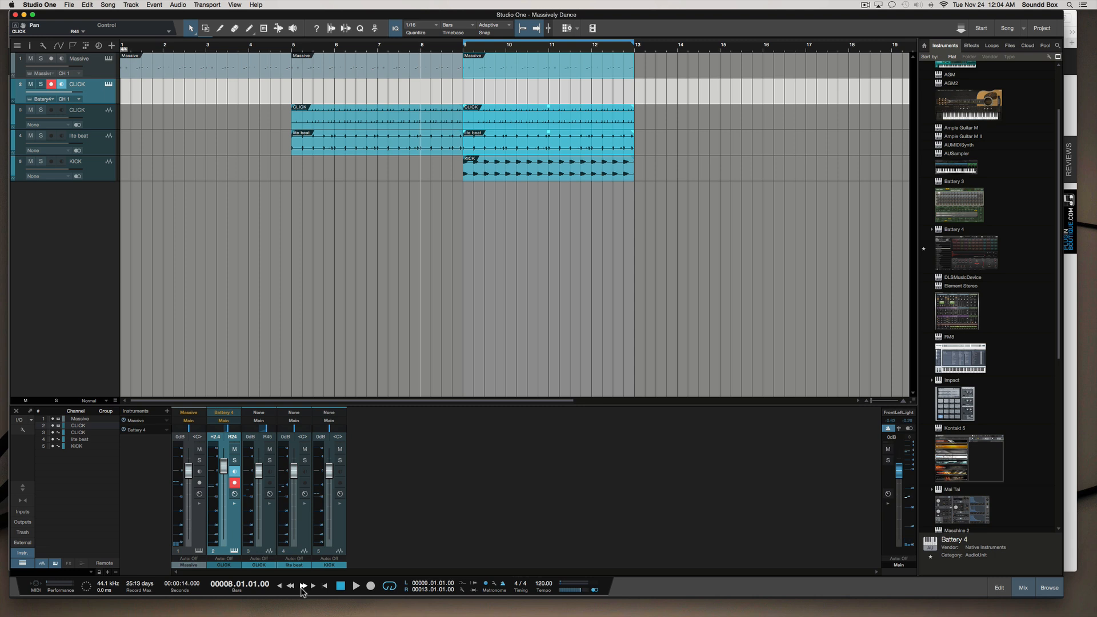
Step: Show the recording options and enable Note Repeat for instrument recording
{"action": "left_click", "coordinate": [463, 587]}
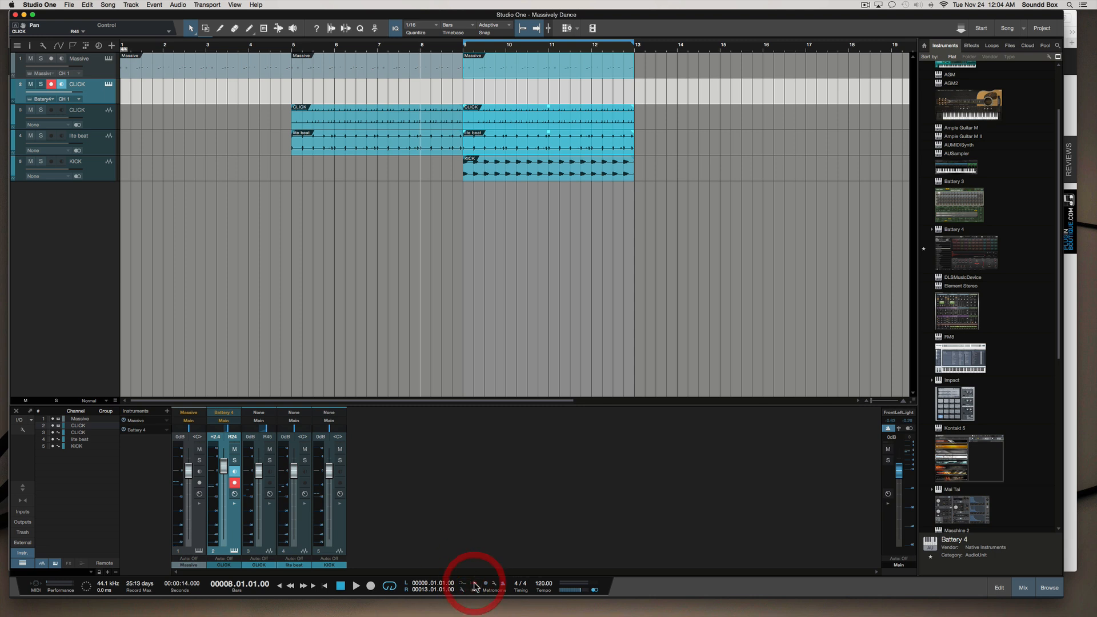
{"action": "left_click", "coordinate": [474, 586]}
{"action": "left_click", "coordinate": [462, 590]}
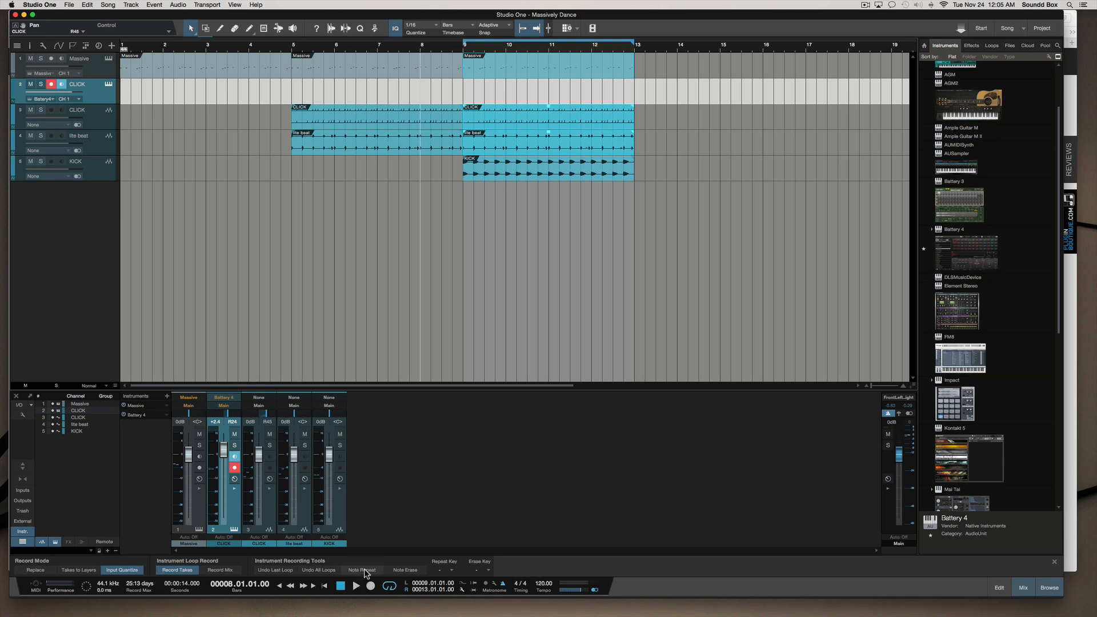
{"action": "left_click", "coordinate": [366, 572]}
Step: Show the quantize settings and set the grid value to 1/32 while playing the loop, then stop playback
{"action": "left_click", "coordinate": [360, 29]}
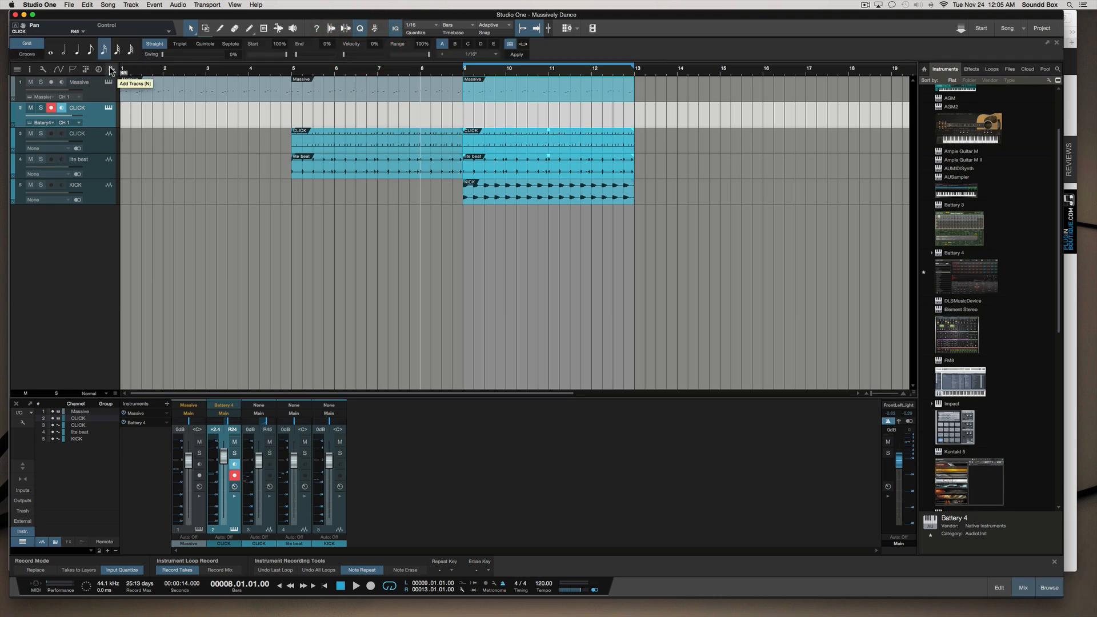
{"action": "key", "text": "space"}
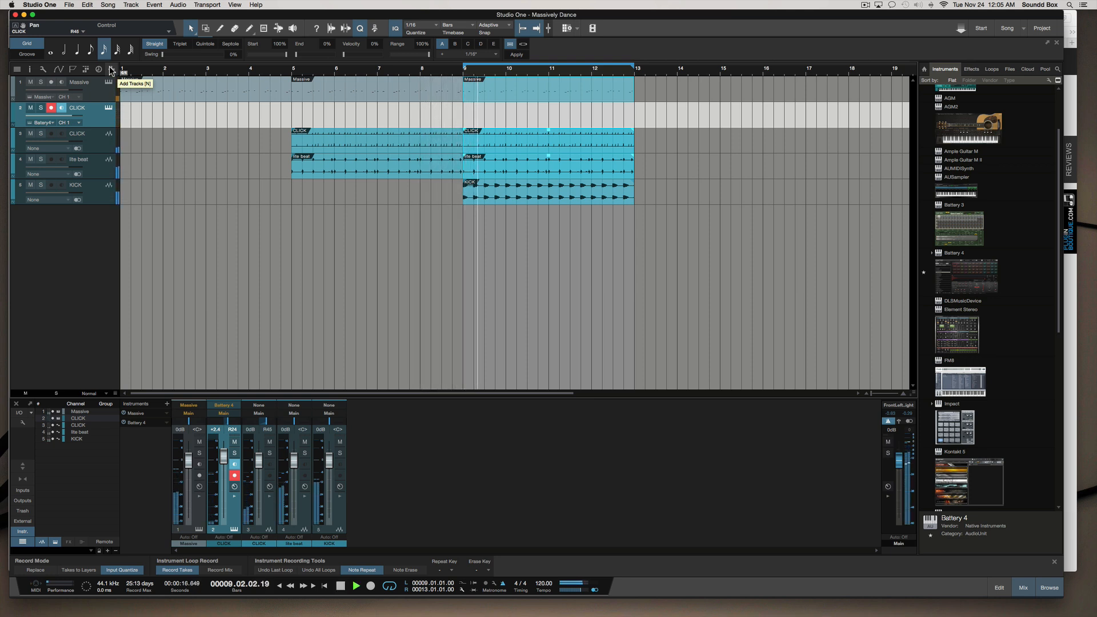
{"action": "left_click", "coordinate": [118, 53]}
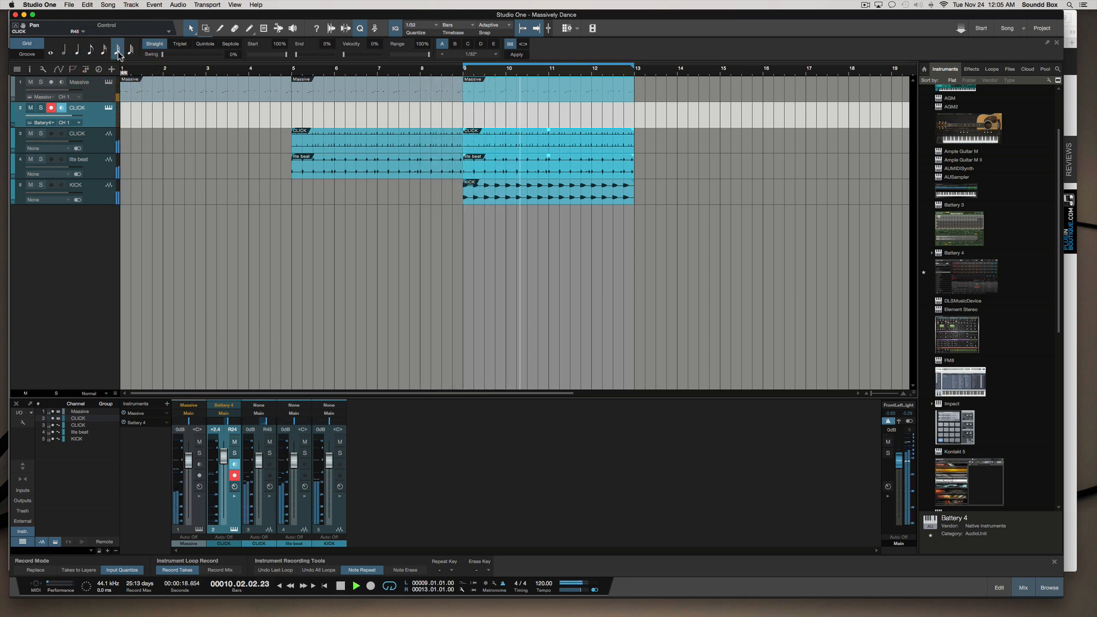
{"action": "key", "text": "space"}
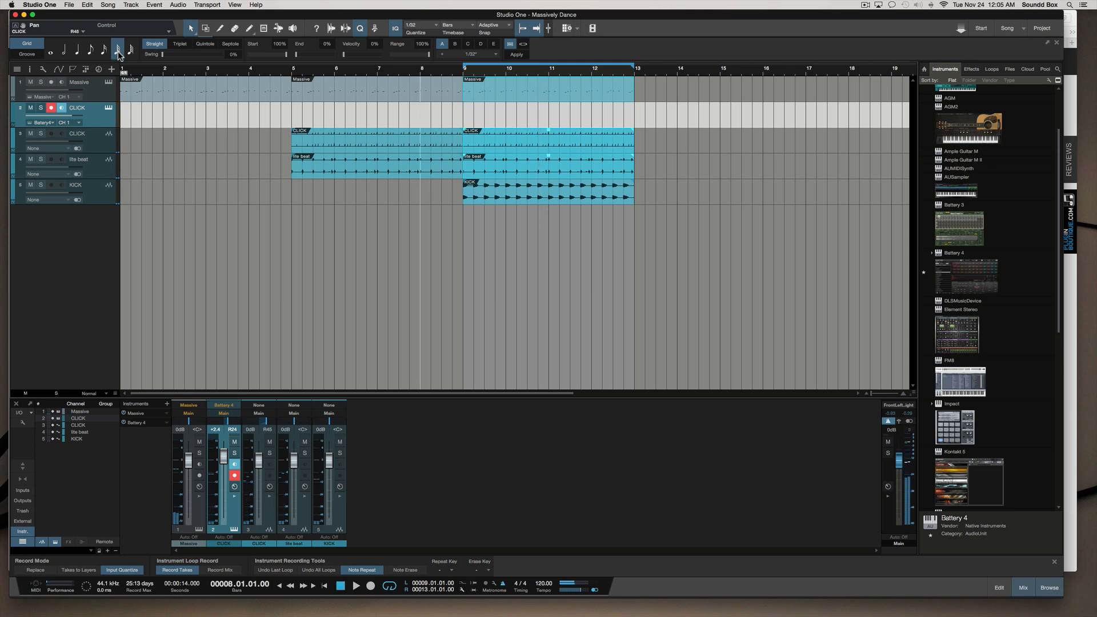
Step: Set the playback start to bar 8 and record a 1/32 Note Repeat snare roll on the CLICK instrument track
{"action": "key", "text": "comma"}
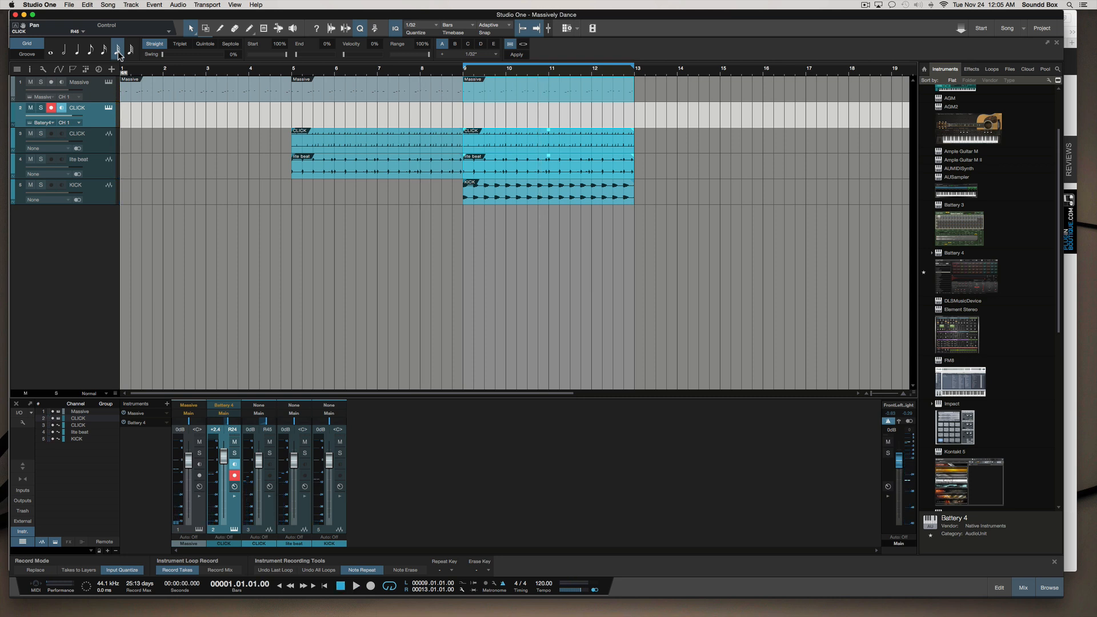
{"action": "key", "text": "period"}
{"action": "key", "text": "period"}
{"action": "key", "text": "period"}
{"action": "key", "text": "period"}
{"action": "key", "text": "period"}
{"action": "key", "text": "period"}
{"action": "key", "text": "period"}
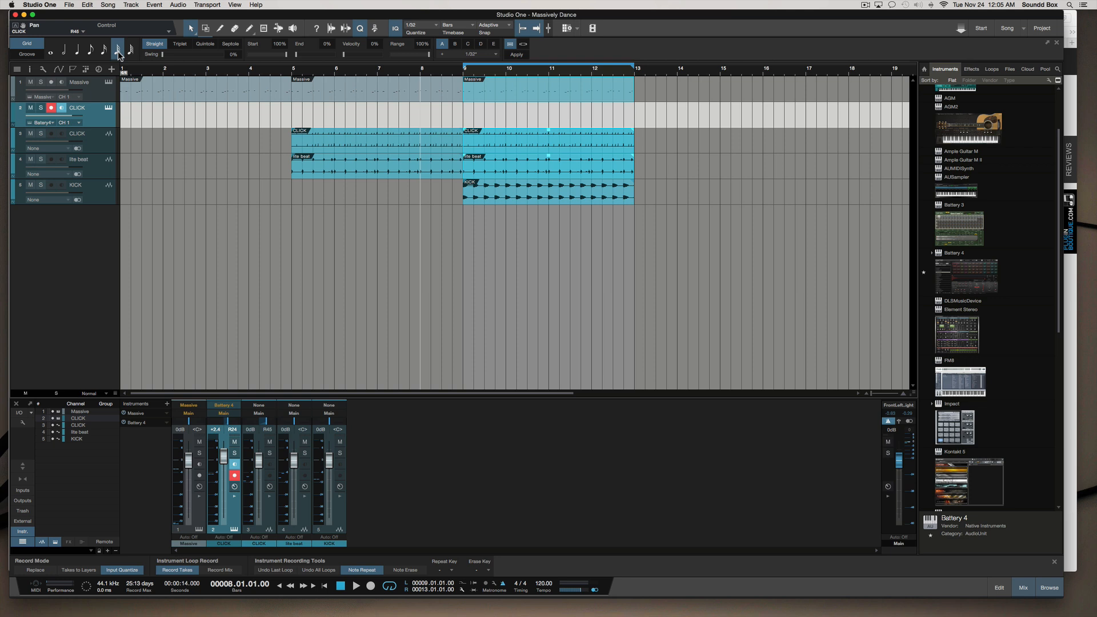
{"action": "key", "text": "KP_Multiply"}
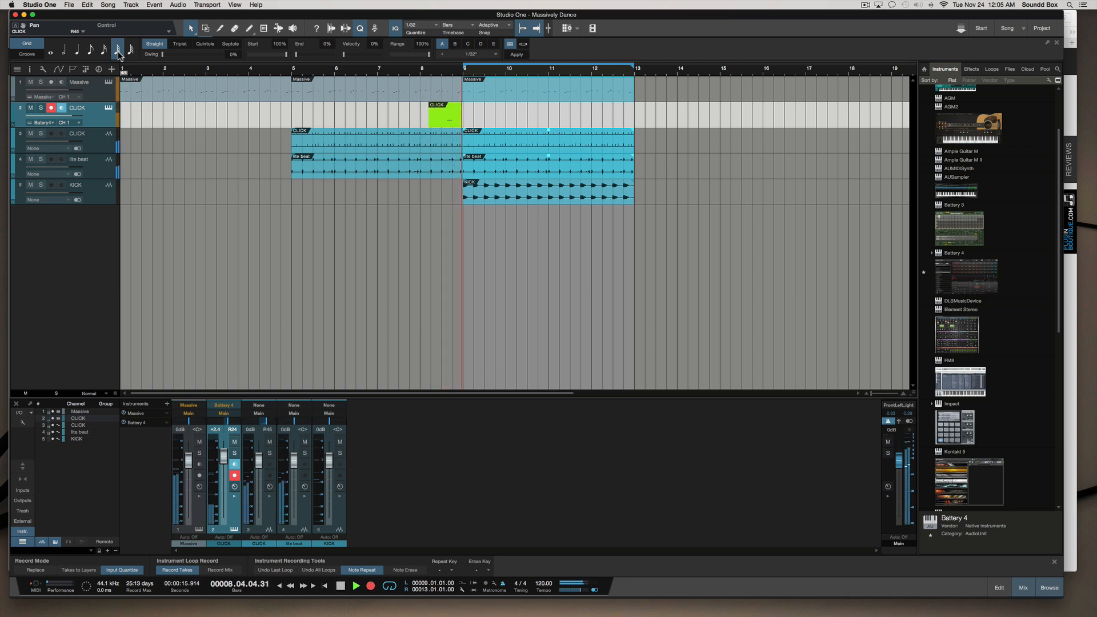
{"action": "key", "text": "space"}
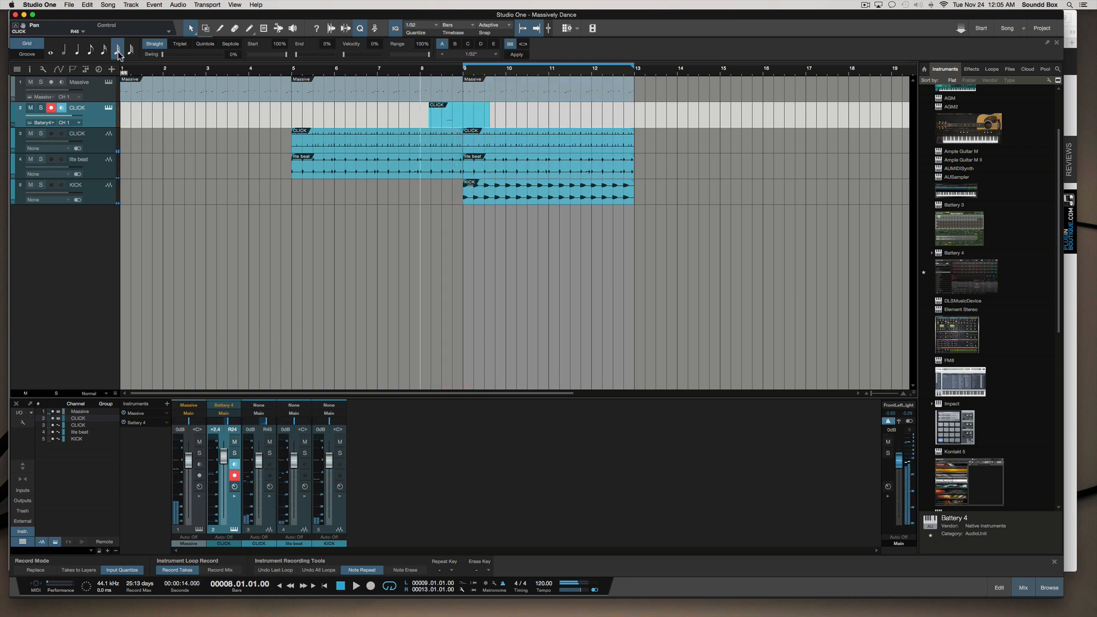
Step: Change the quantize grid to 1/16, record another snare roll from bar 8 over the first take and play it back
{"action": "left_click", "coordinate": [104, 49]}
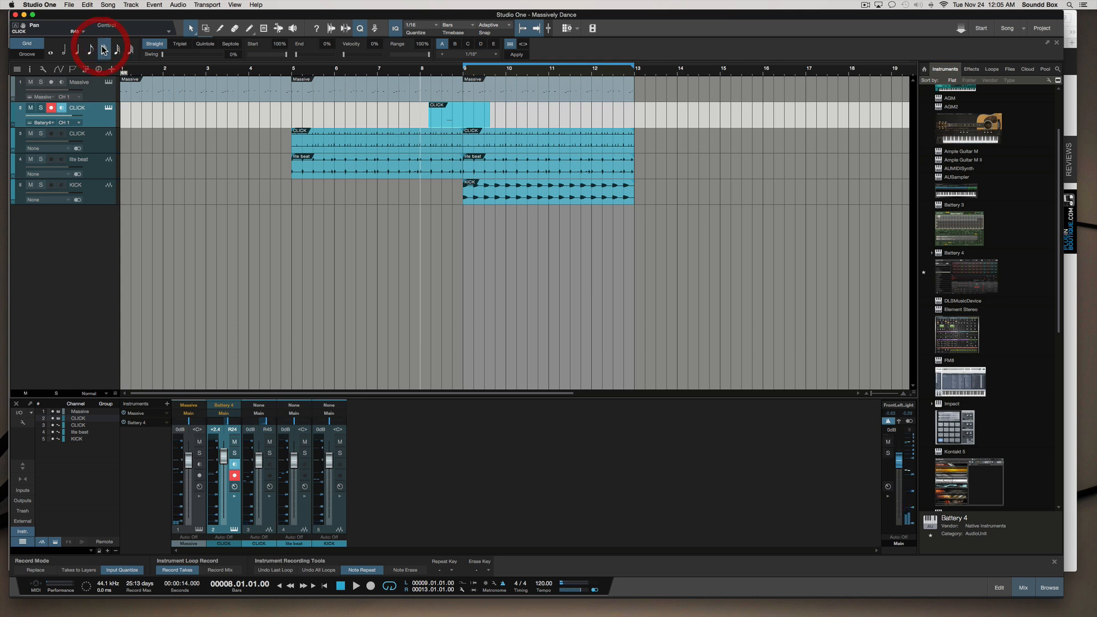
{"action": "key", "text": "KP_Multiply"}
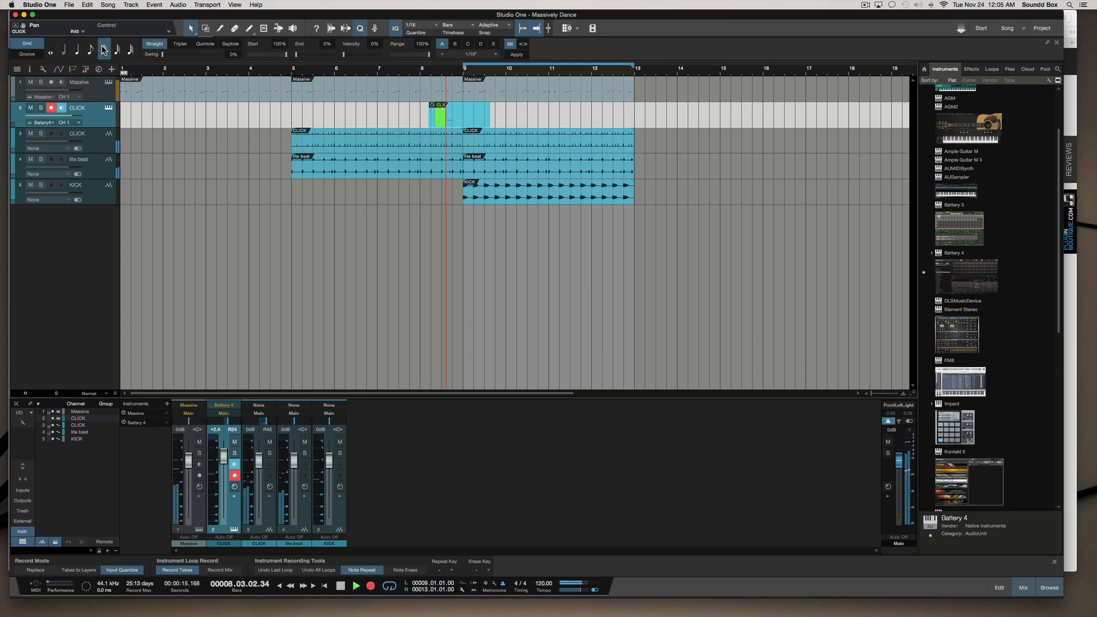
{"action": "key", "text": "space"}
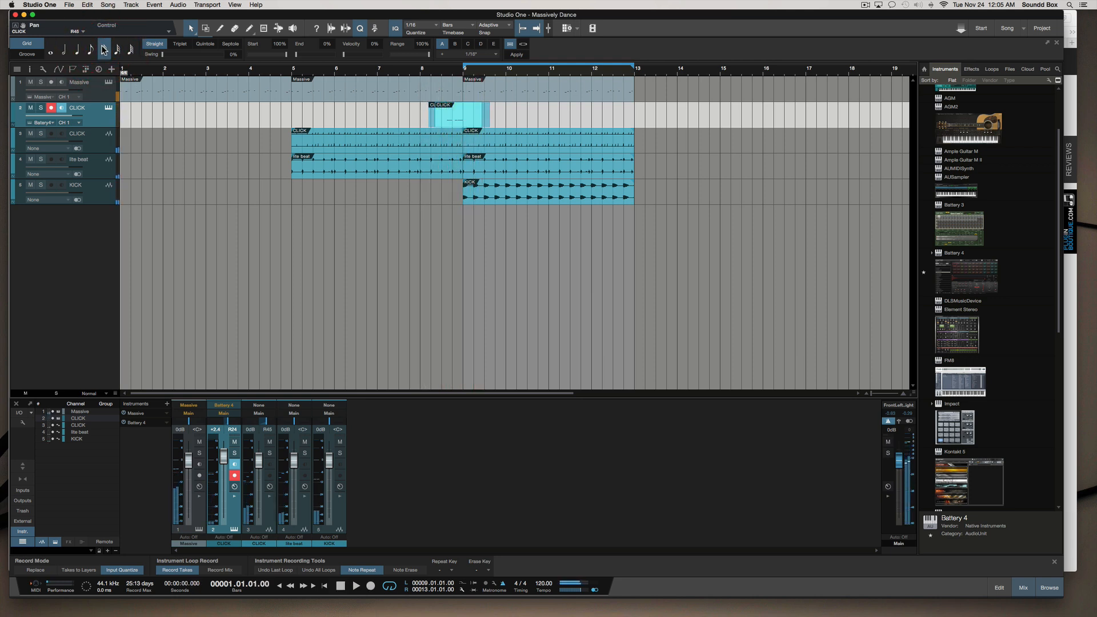
{"action": "key", "text": "space"}
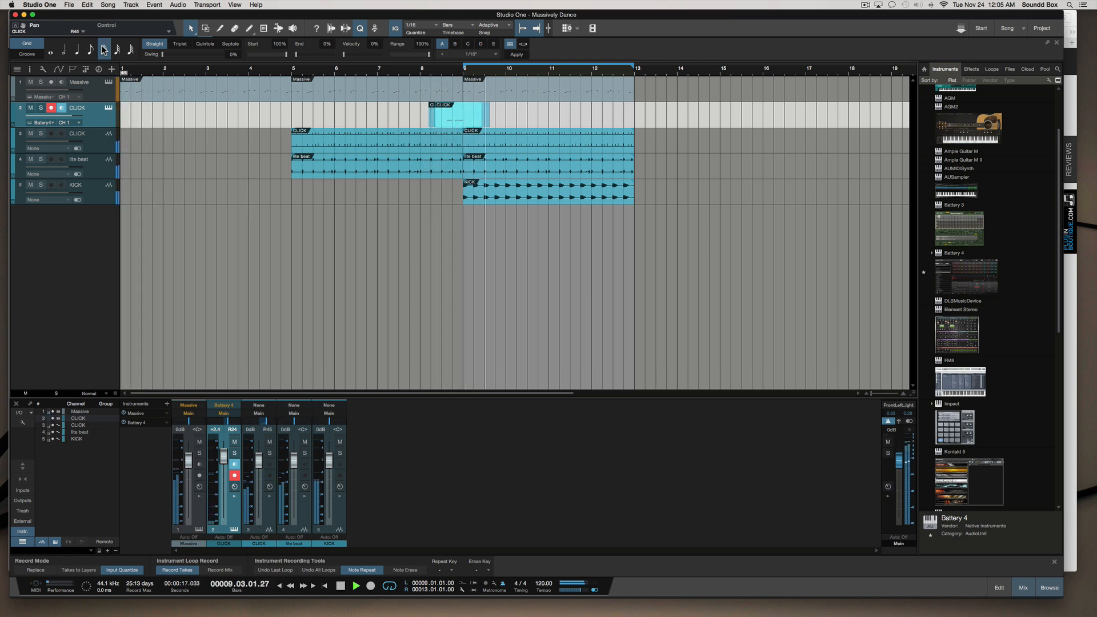
{"action": "key", "text": "space"}
{"action": "left_click", "coordinate": [103, 50]}
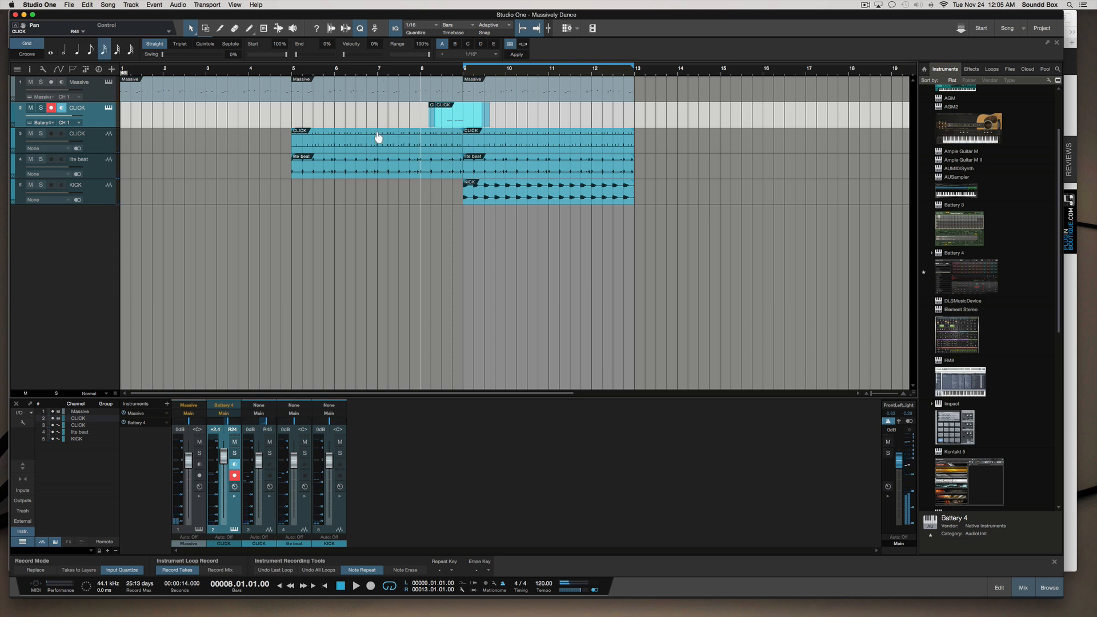
Step: Combine the overlapping snare takes into one part spanning bar 8 to bar 9 and name the instrument track SNR UP
{"action": "left_click", "coordinate": [410, 110]}
{"action": "left_click", "coordinate": [499, 105]}
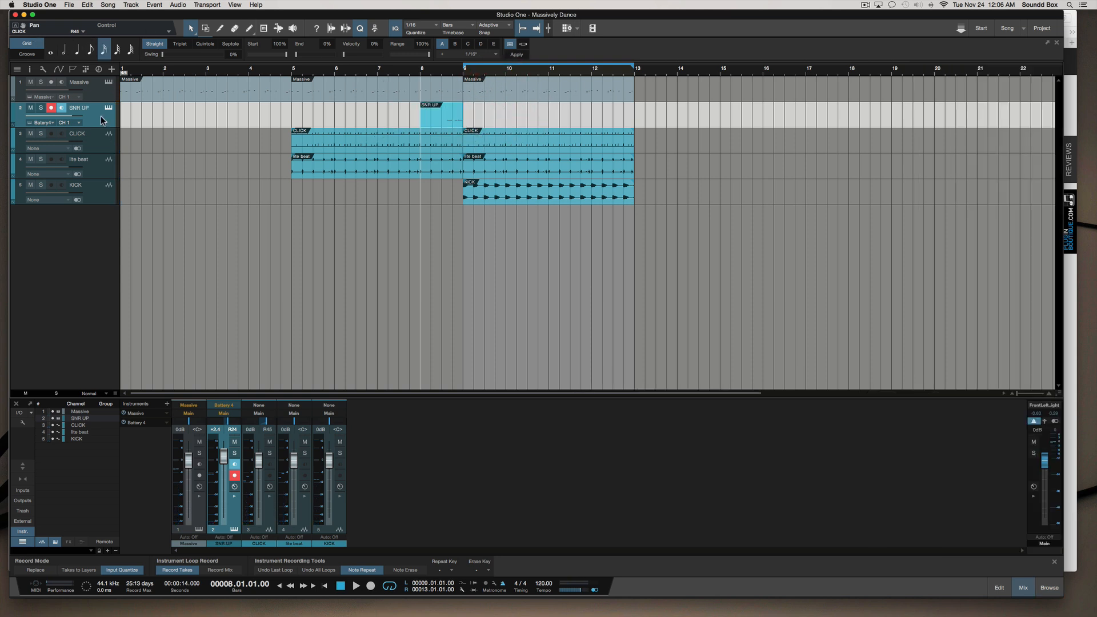
{"action": "left_click", "coordinate": [101, 119]}
Step: Bounce the SNR UP part to a new audio track and delete the original instrument part
{"action": "left_click", "coordinate": [444, 111]}
{"action": "key", "text": "super+b"}
{"action": "left_click", "coordinate": [363, 135]}
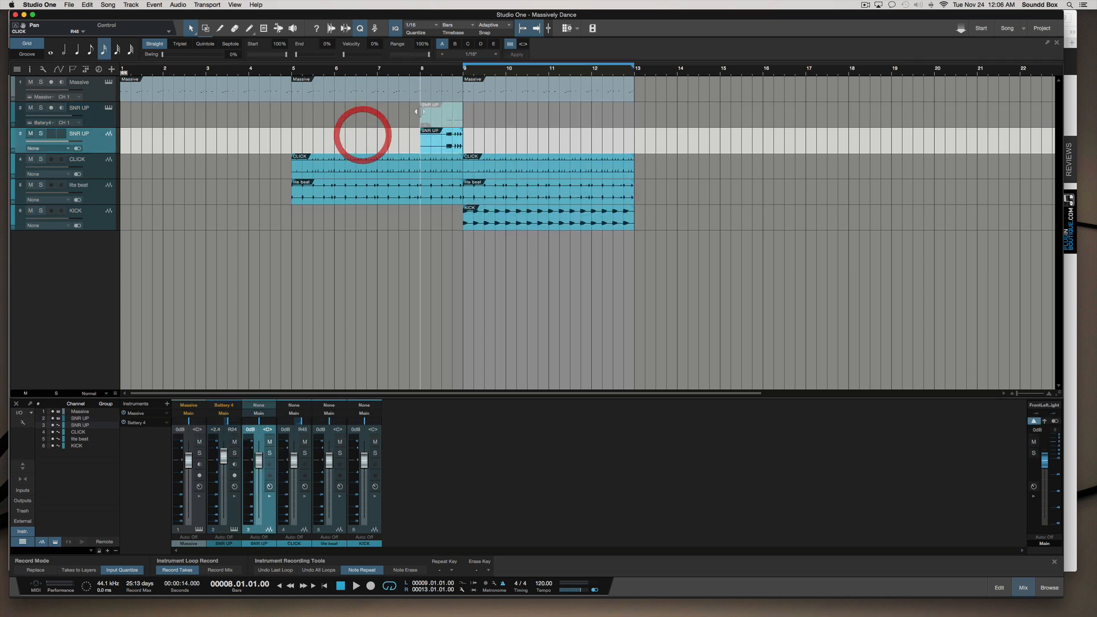
{"action": "left_click", "coordinate": [437, 110]}
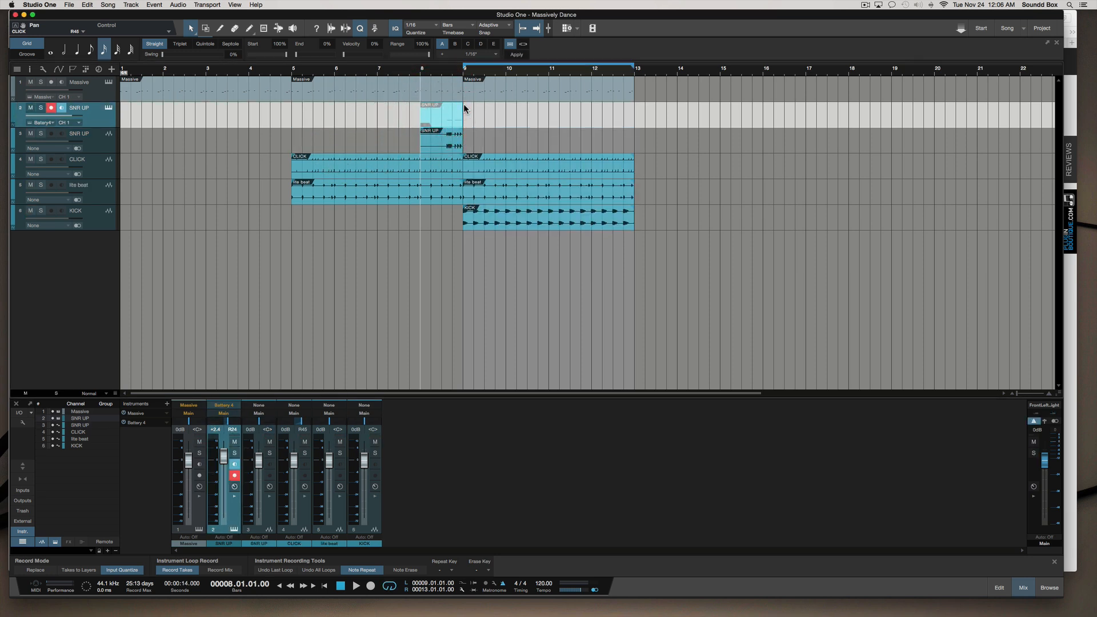
{"action": "key", "text": "Delete"}
Step: Play the arrangement from bar 8 and disable Note Repeat on the SNR UP instrument track
{"action": "key", "text": "space"}
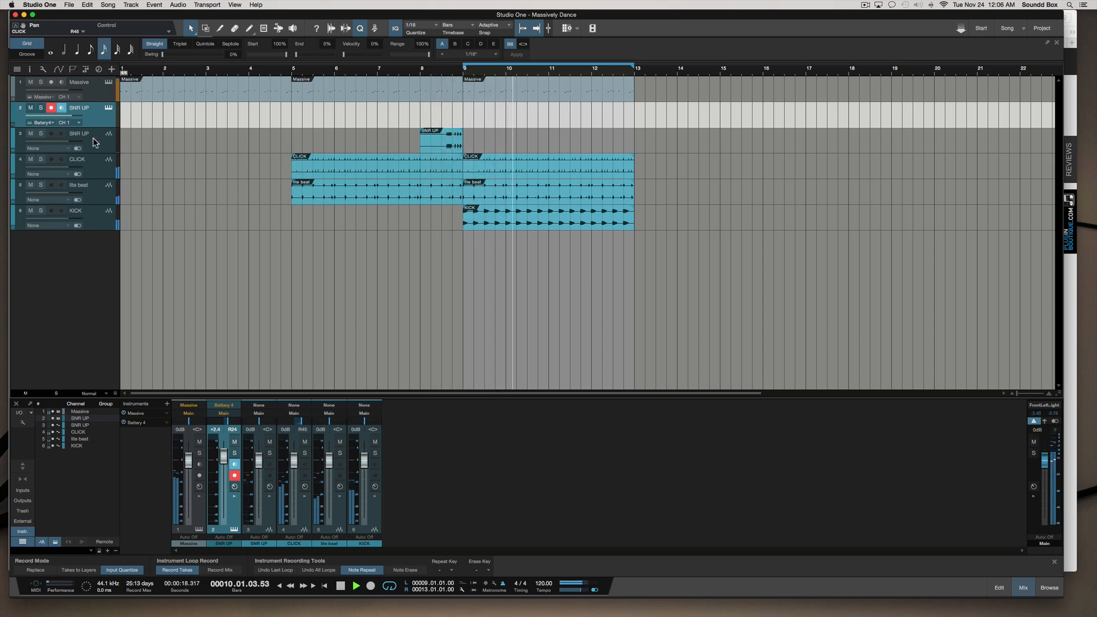
{"action": "left_click", "coordinate": [105, 113]}
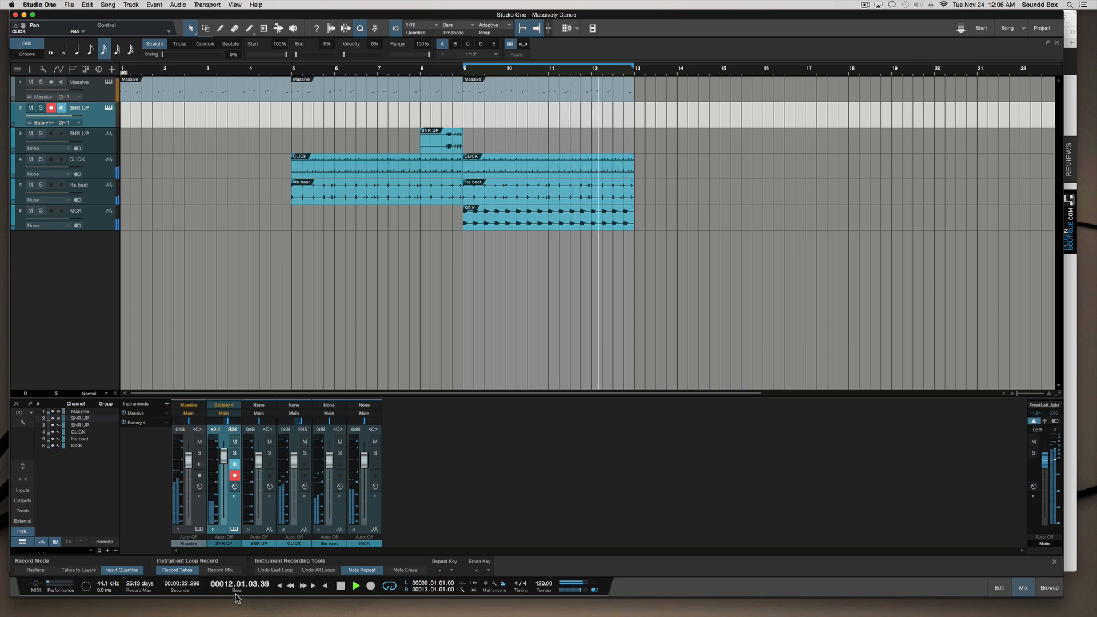
{"action": "left_click", "coordinate": [360, 572]}
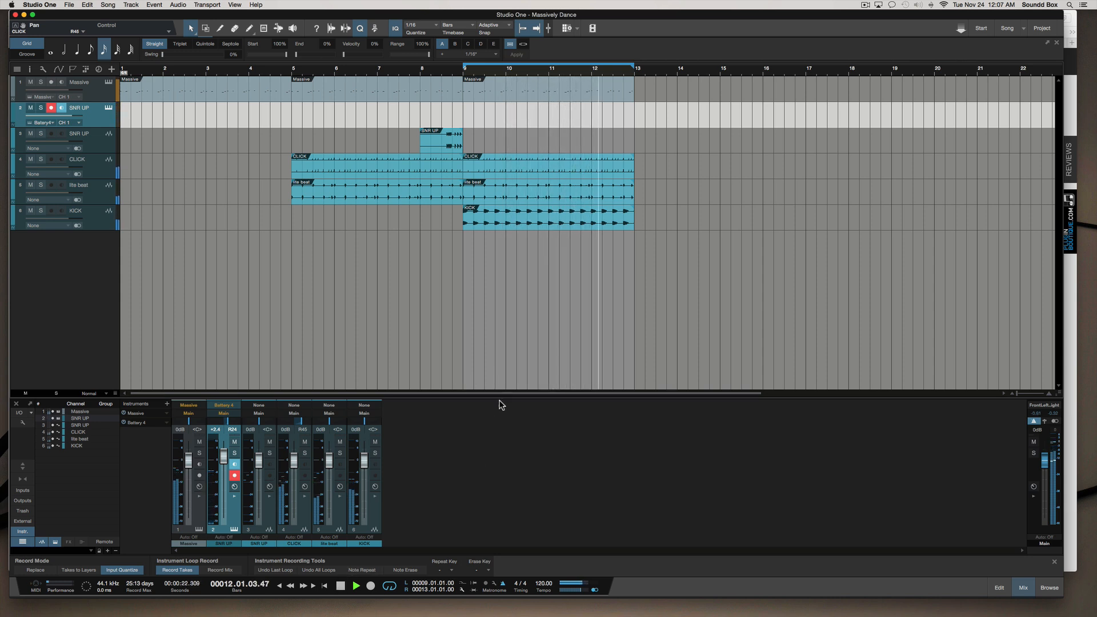
{"action": "left_click", "coordinate": [608, 172]}
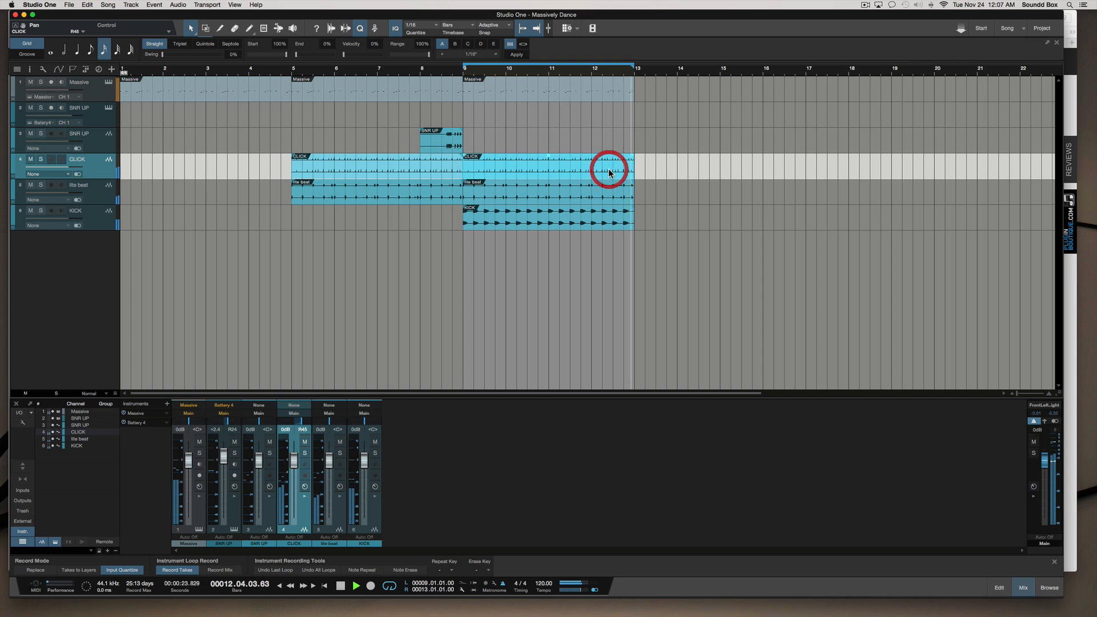
{"action": "left_click", "coordinate": [563, 125]}
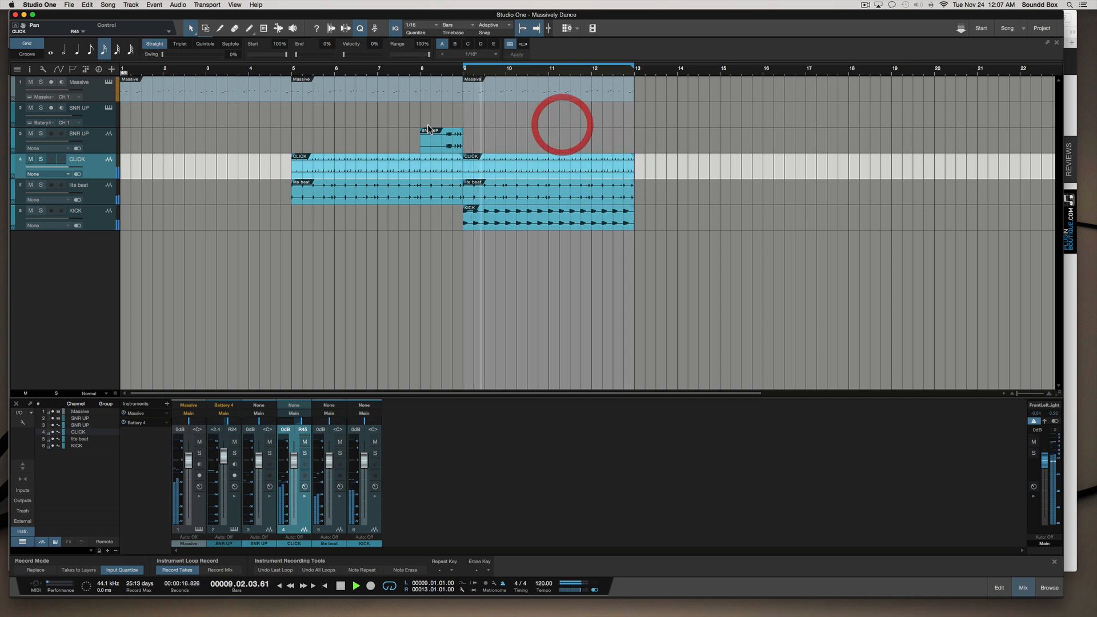
Step: Load the Miami Vice Kit in Battery 4, audition its sounds on the SNR UP instrument track over the loop and stop playback
{"action": "left_click", "coordinate": [108, 108]}
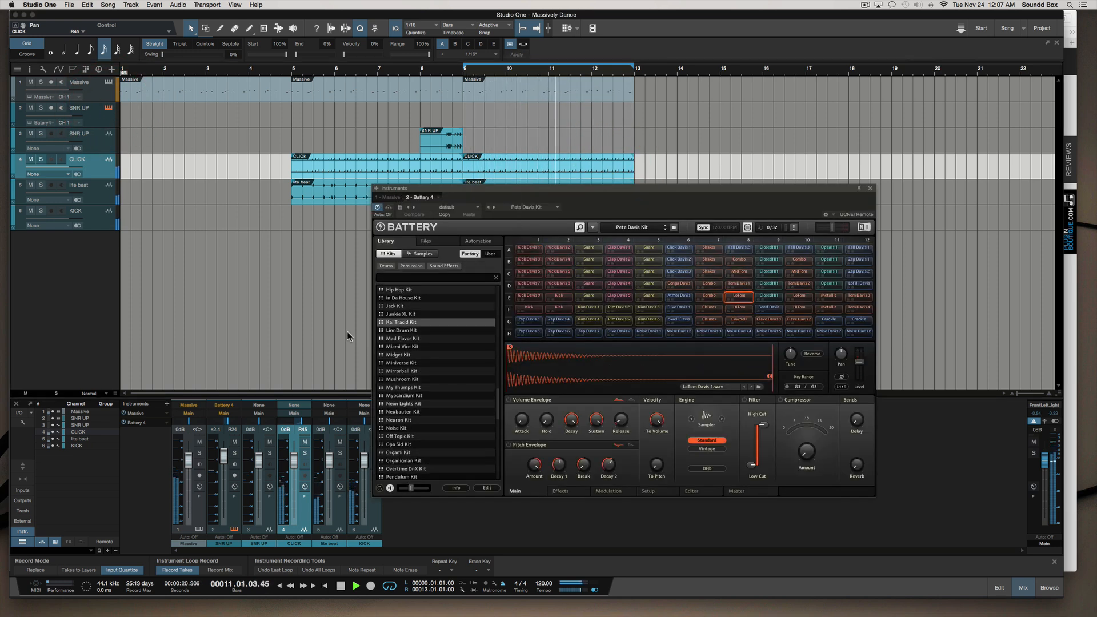
{"action": "double_click", "coordinate": [414, 347]}
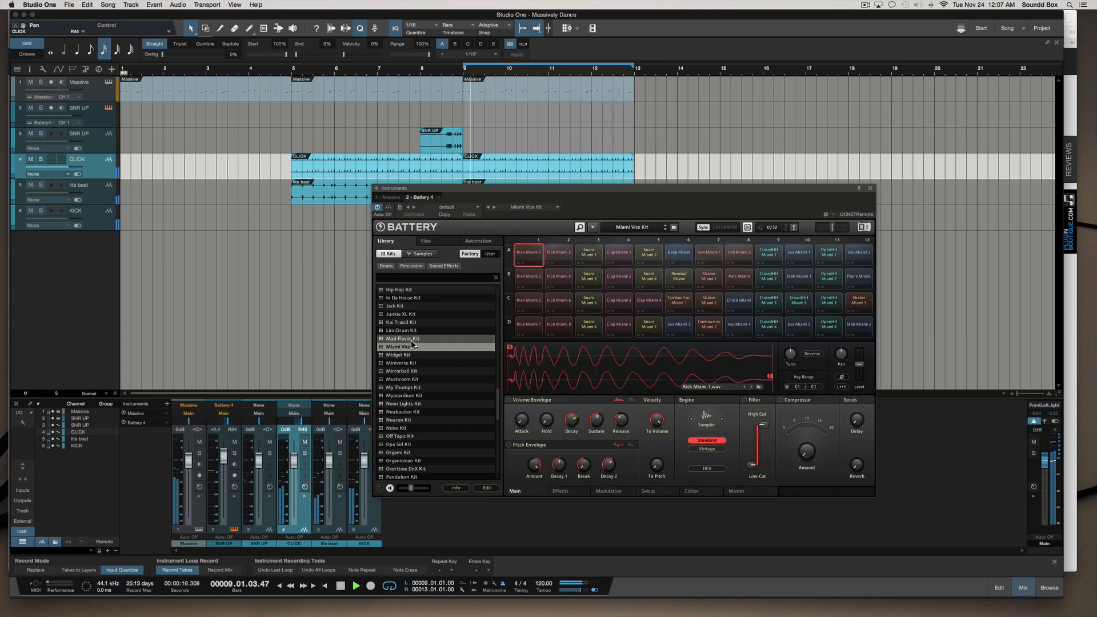
{"action": "left_click", "coordinate": [95, 117]}
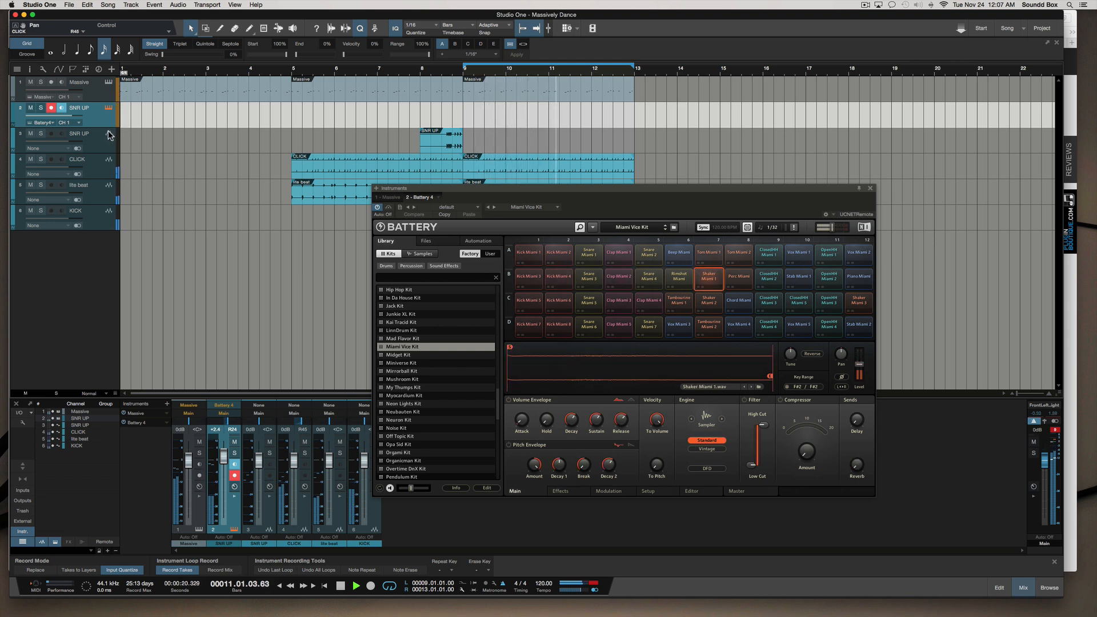
{"action": "key", "text": "space"}
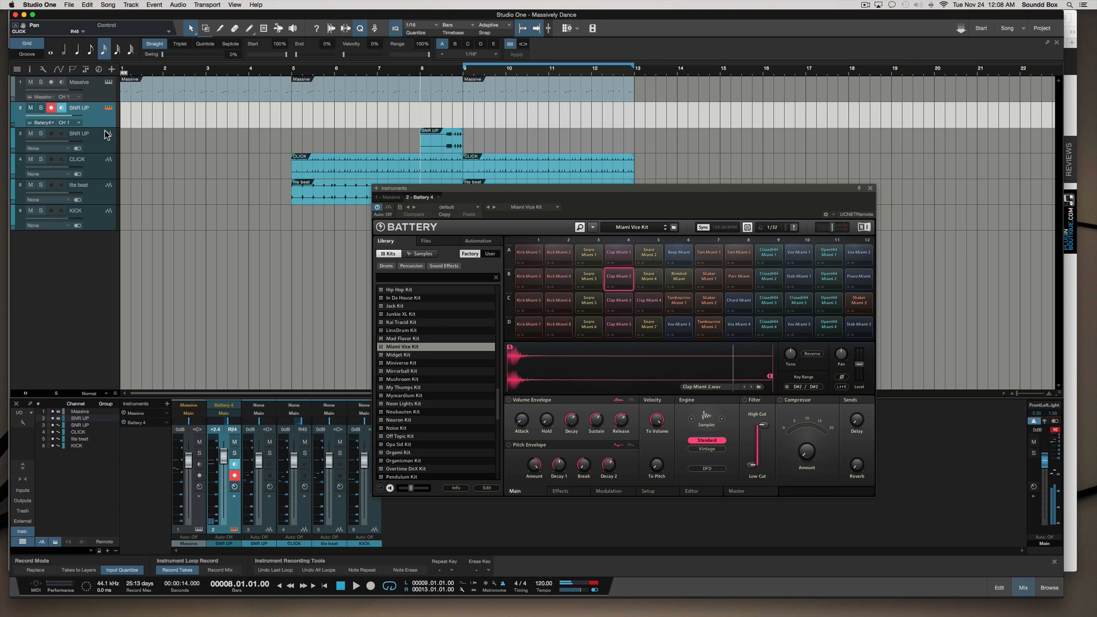
Step: Record a clap and shaker pattern on the SNR UP instrument track from bar 8 through bar 13, and play it back
{"action": "key", "text": "KP_Multiply"}
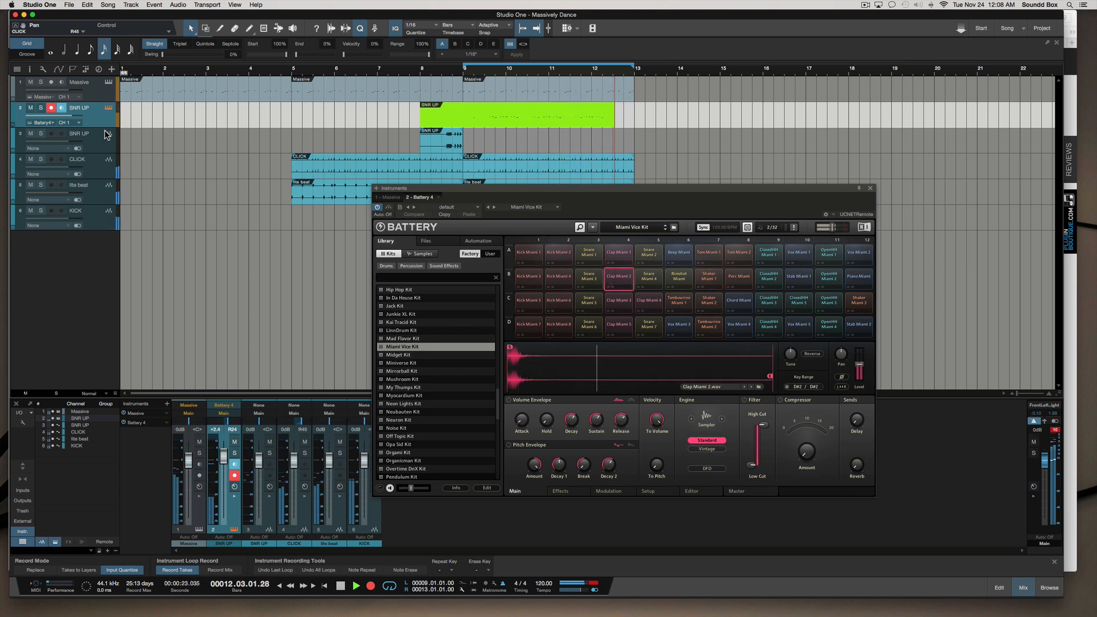
{"action": "key", "text": "space"}
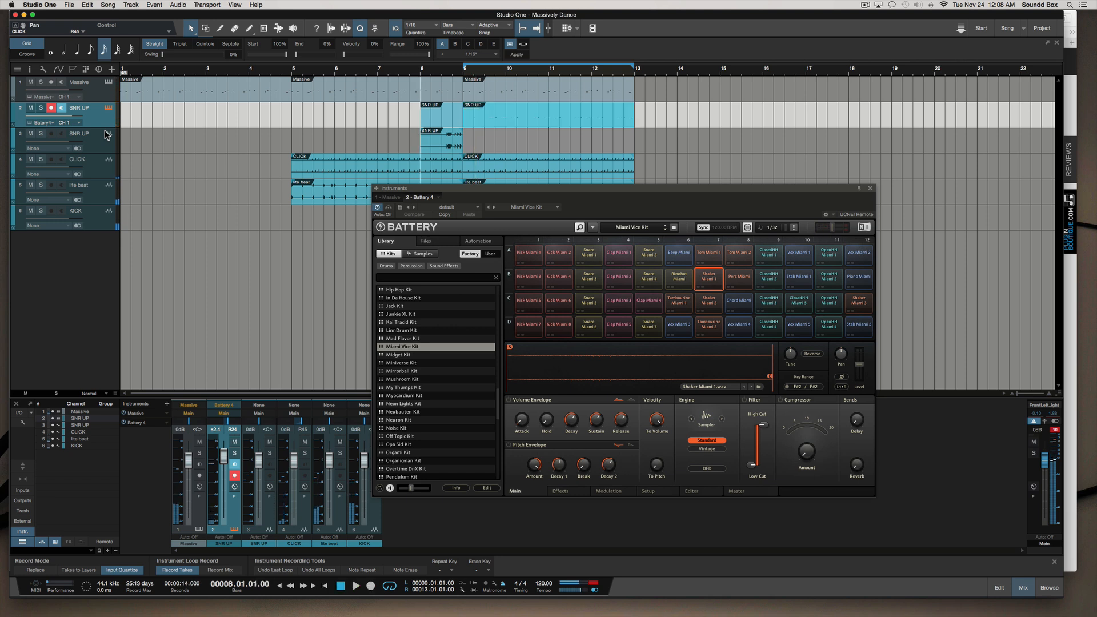
{"action": "key", "text": "space"}
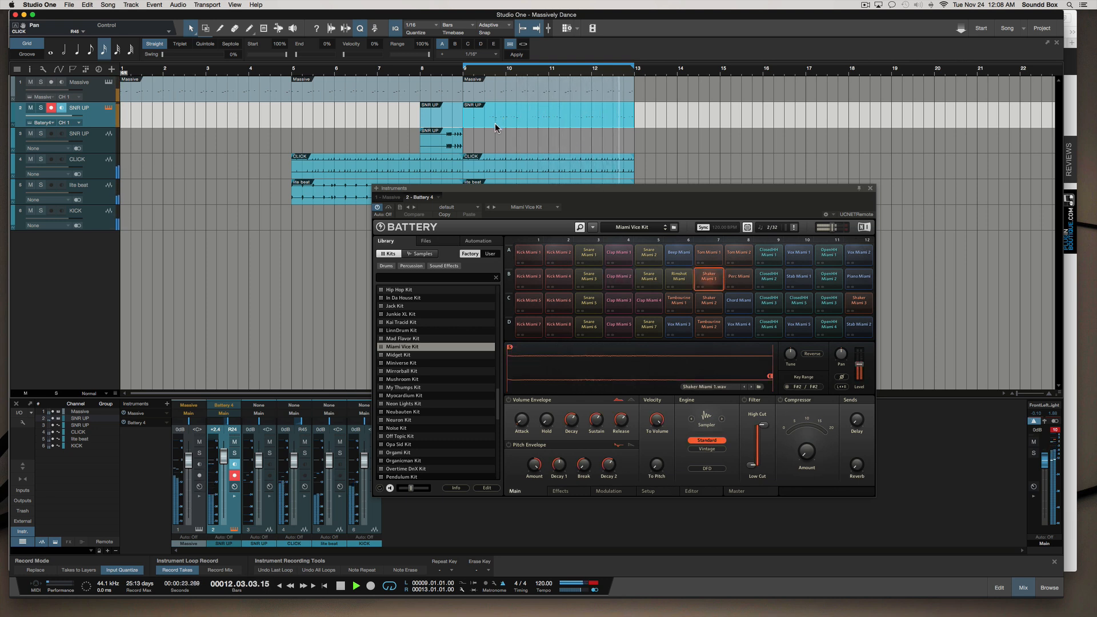
{"action": "key", "text": "space"}
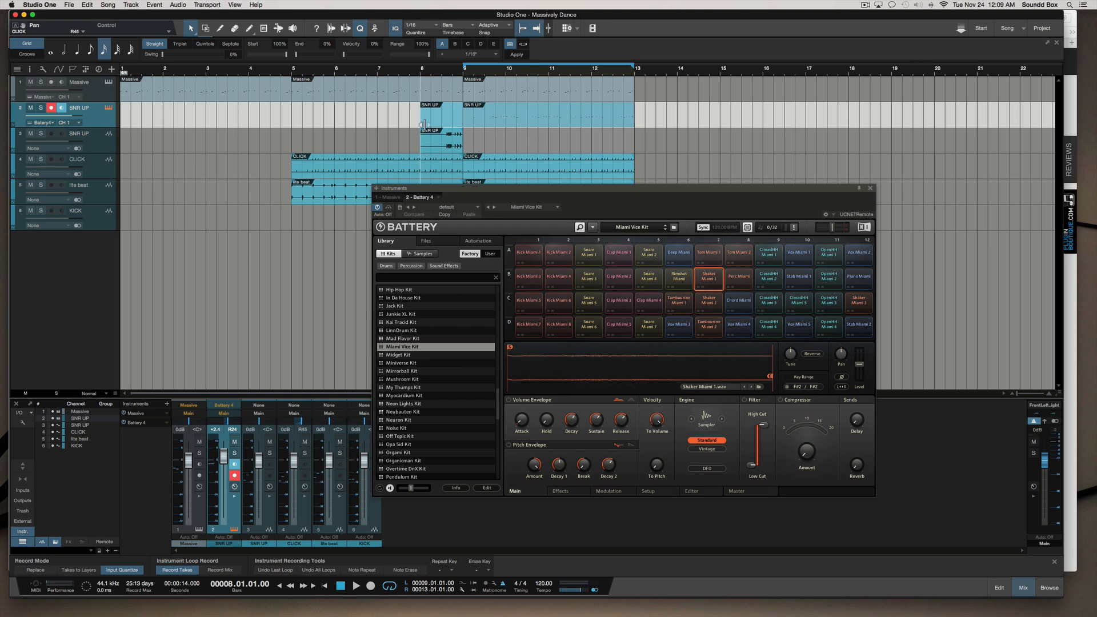
Step: Delete the one-bar part at bar 8 on the SNR UP instrument track and open the remaining part in the note editor
{"action": "key", "text": "Delete"}
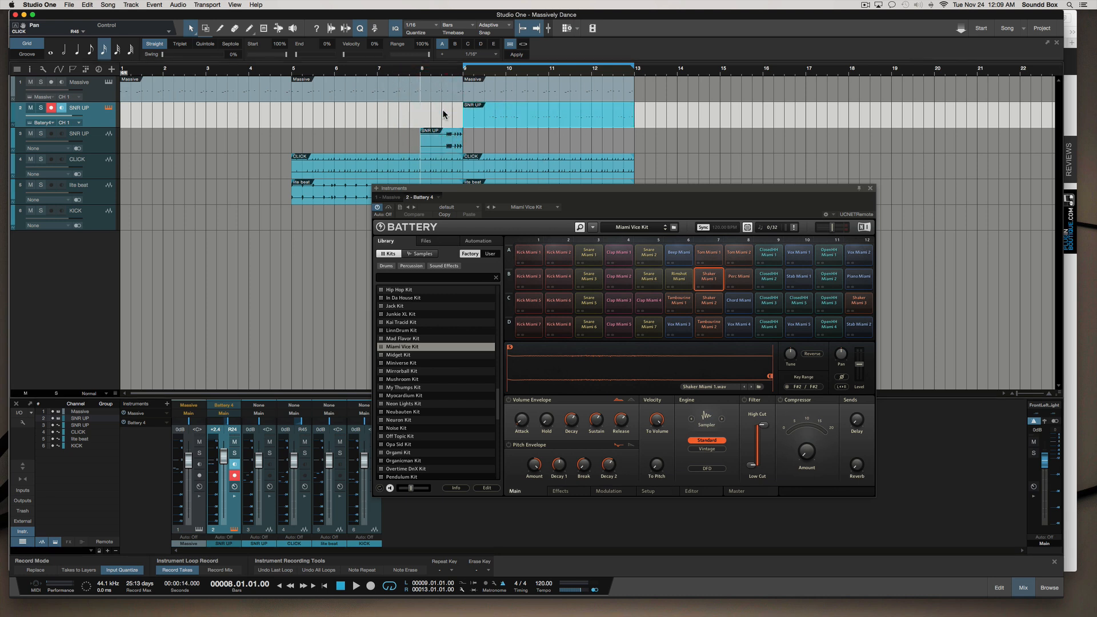
{"action": "left_click", "coordinate": [503, 106]}
{"action": "double_click", "coordinate": [551, 116]}
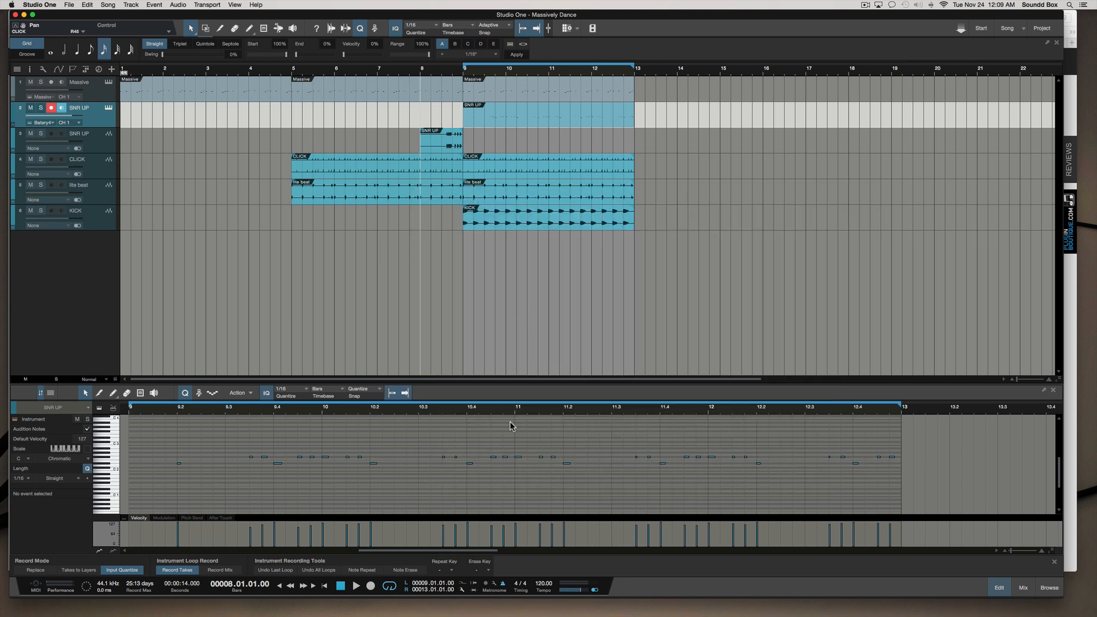
Step: Examine the recorded clap and shaker notes in the note editor and play the part within the arrangement
{"action": "scroll", "coordinate": [496, 468], "scroll_direction": "left", "scroll_amount": 1}
{"action": "scroll", "coordinate": [496, 468], "scroll_direction": "down", "scroll_amount": 2}
{"action": "scroll", "coordinate": [496, 469], "scroll_direction": "up", "scroll_amount": 1}
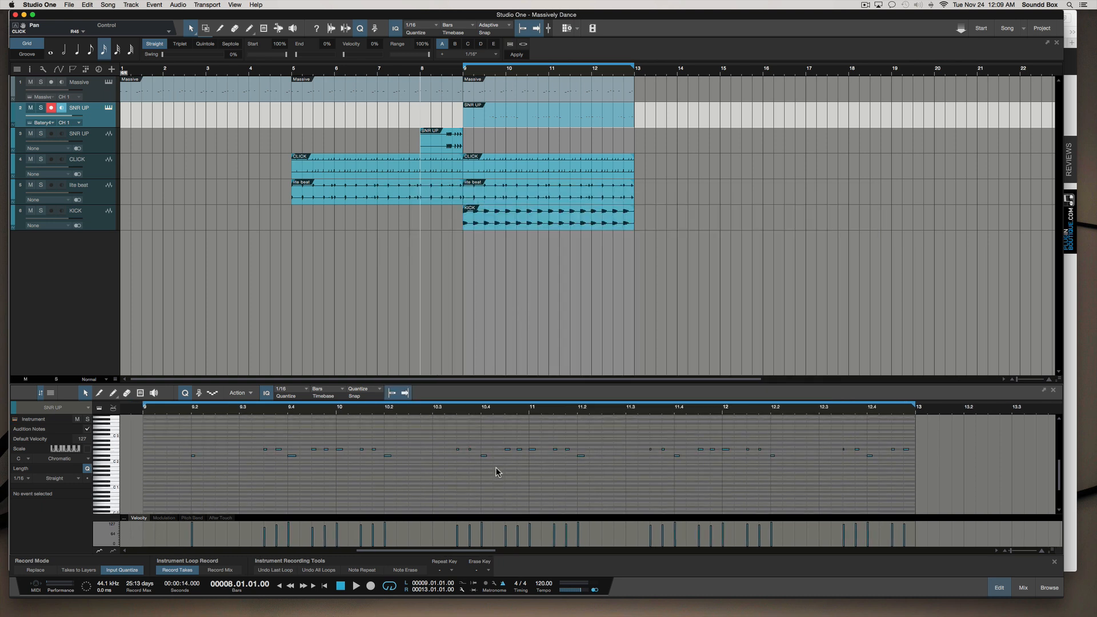
{"action": "scroll", "coordinate": [496, 471], "scroll_direction": "left", "scroll_amount": 1}
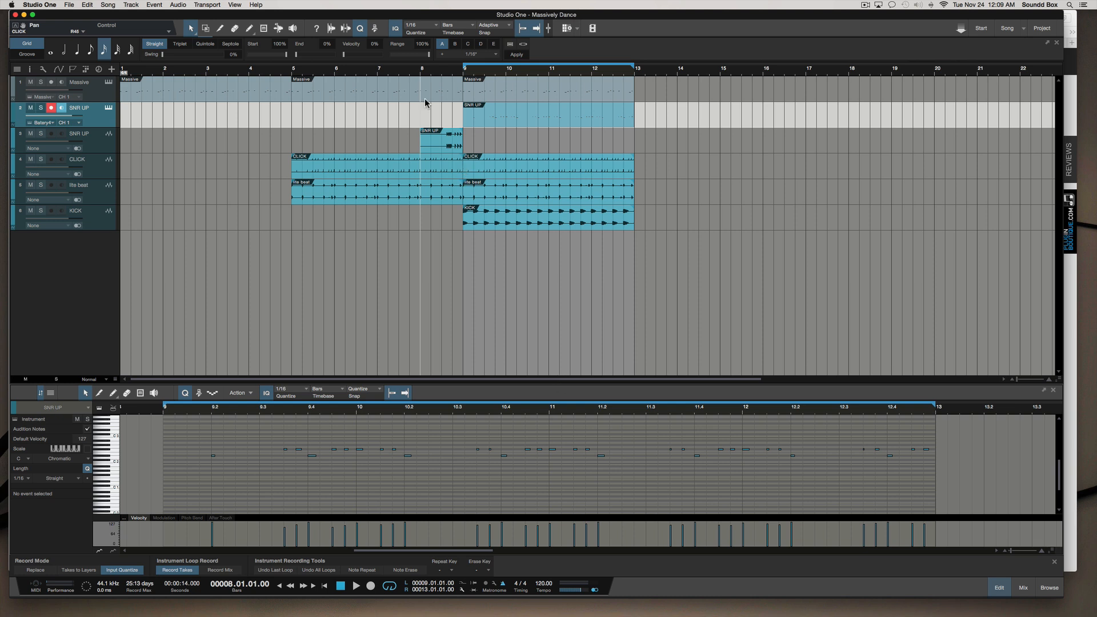
{"action": "scroll", "coordinate": [424, 98], "scroll_direction": "right", "scroll_amount": 5}
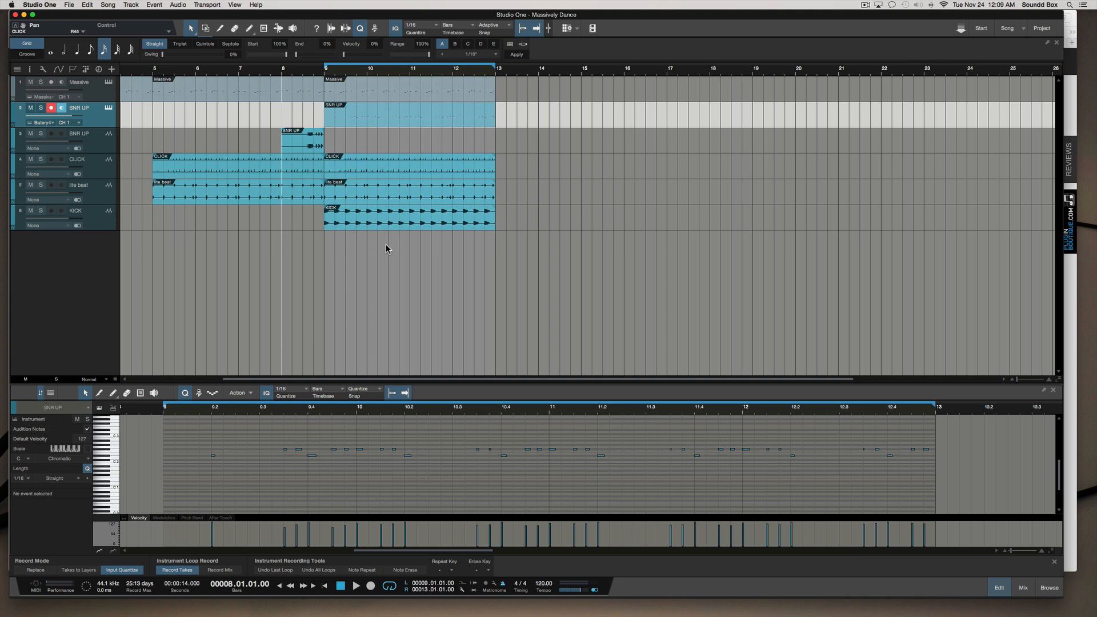
{"action": "left_click", "coordinate": [302, 112]}
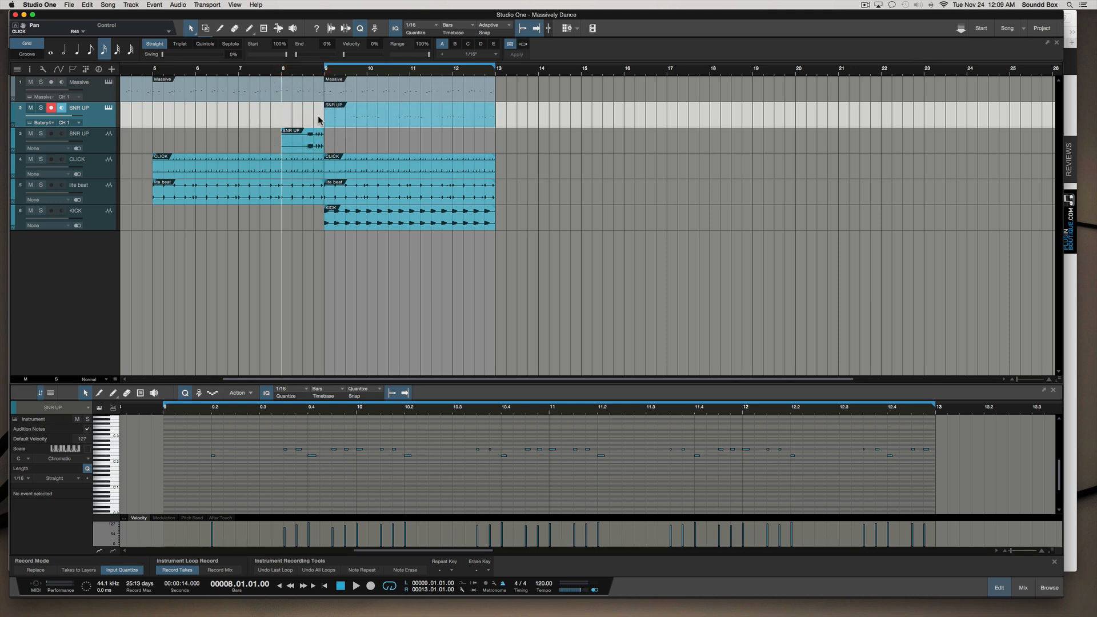
{"action": "key", "text": "space"}
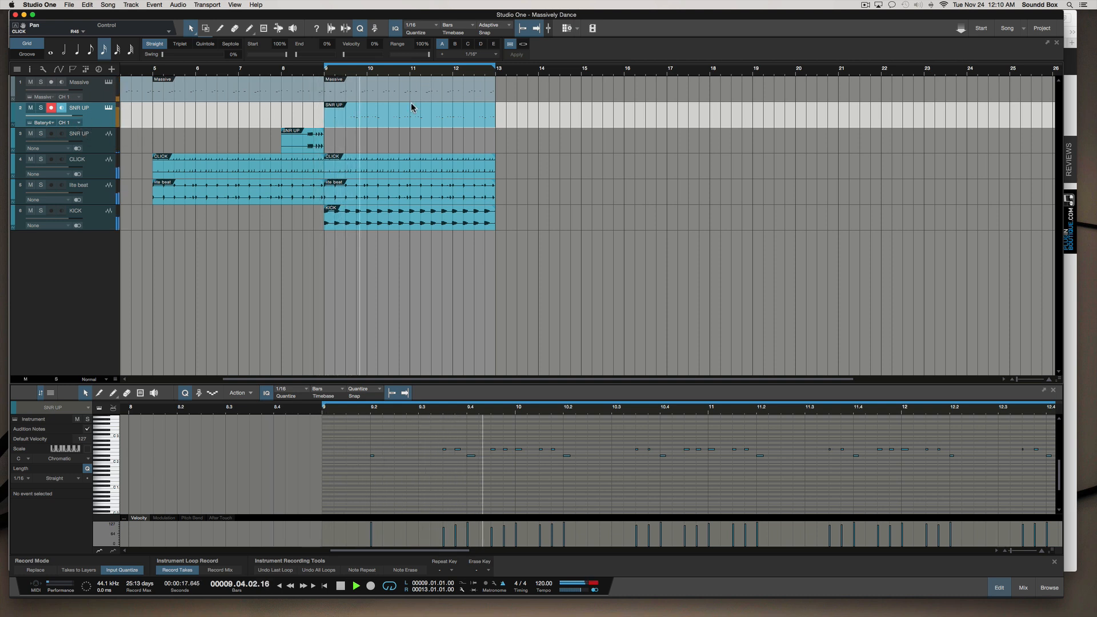
{"action": "key", "text": "space"}
Step: Explode the pitches of the SNR UP instrument part to separate tracks and solo the F#2 track
{"action": "right_click", "coordinate": [456, 121]}
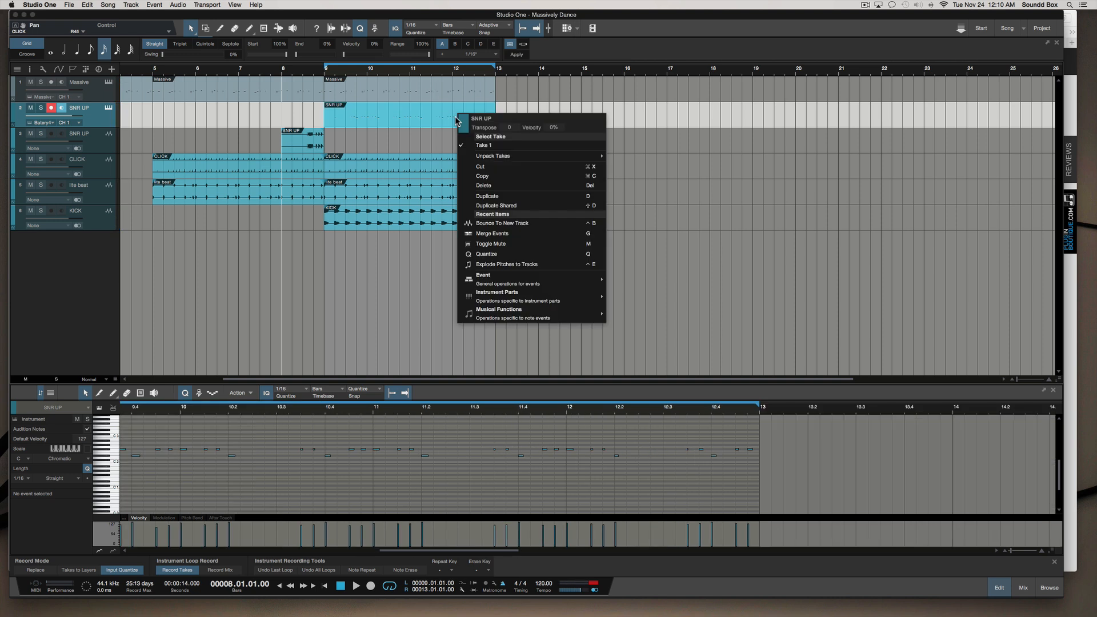
{"action": "left_click", "coordinate": [564, 264]}
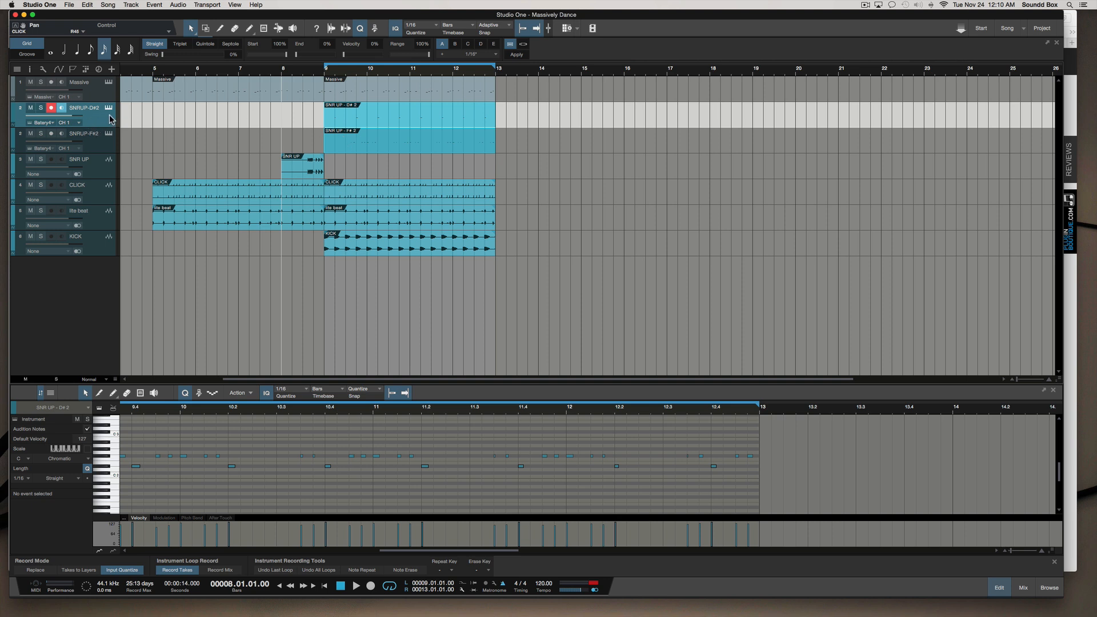
{"action": "left_click", "coordinate": [41, 133]}
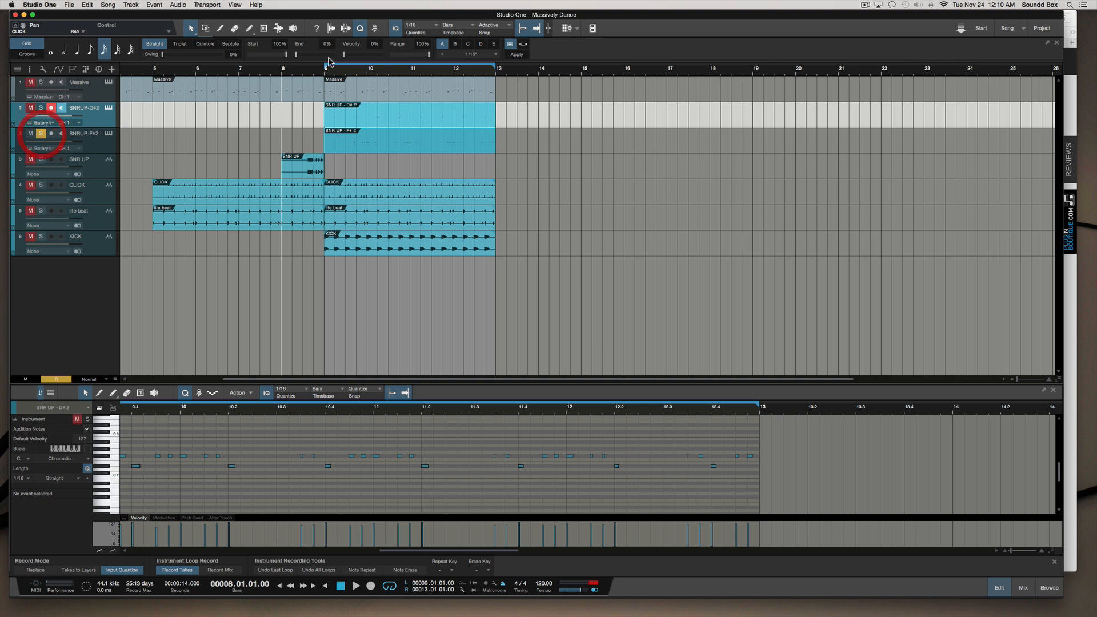
Step: Play back the soloed F#2 track and rename it SHAKE
{"action": "key", "text": "space"}
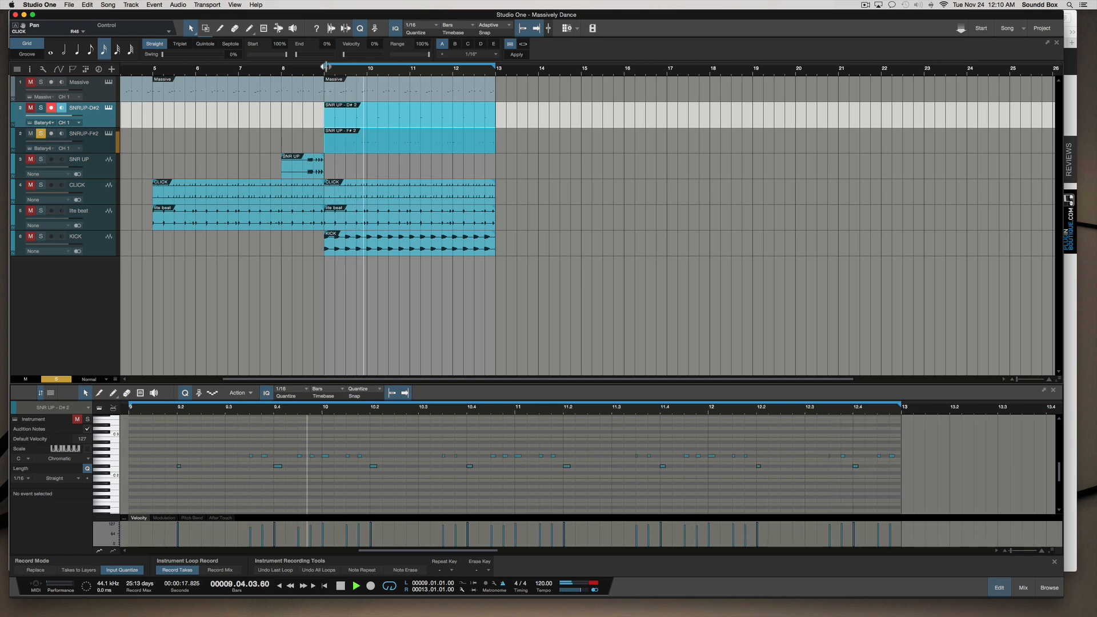
{"action": "left_click", "coordinate": [88, 134]}
{"action": "double_click", "coordinate": [88, 134]}
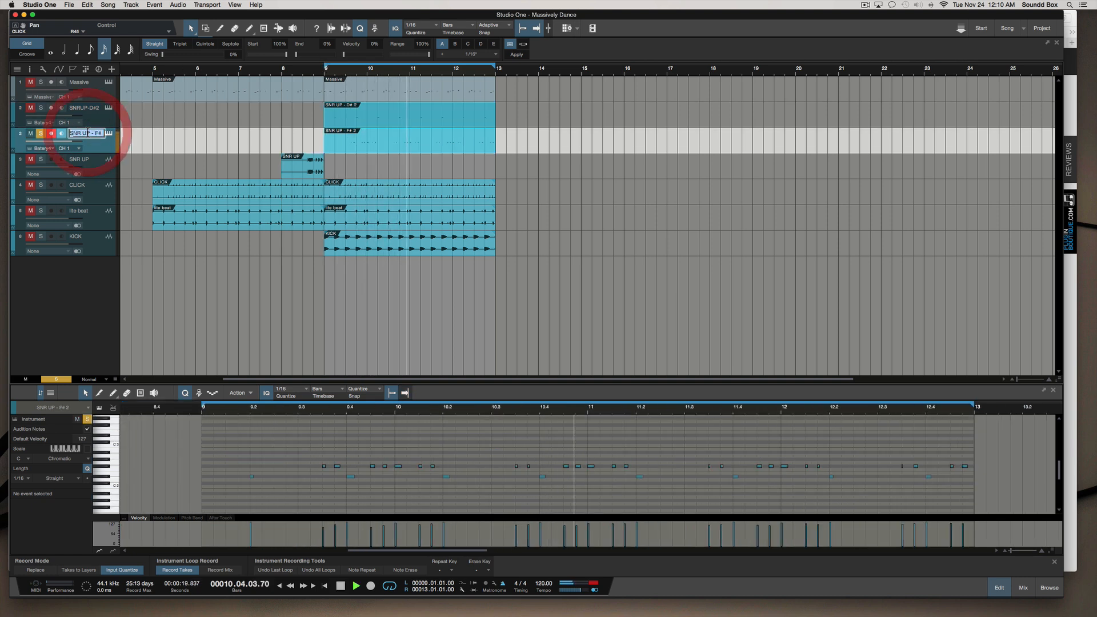
{"action": "type", "text": "SHAKE"}
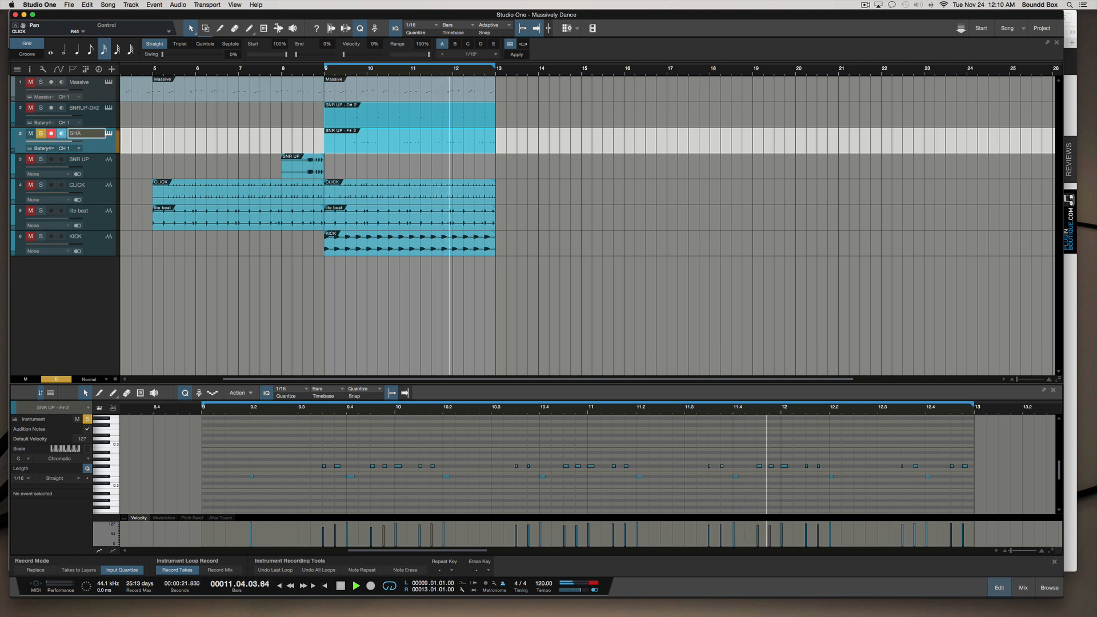
{"action": "key", "text": "Return"}
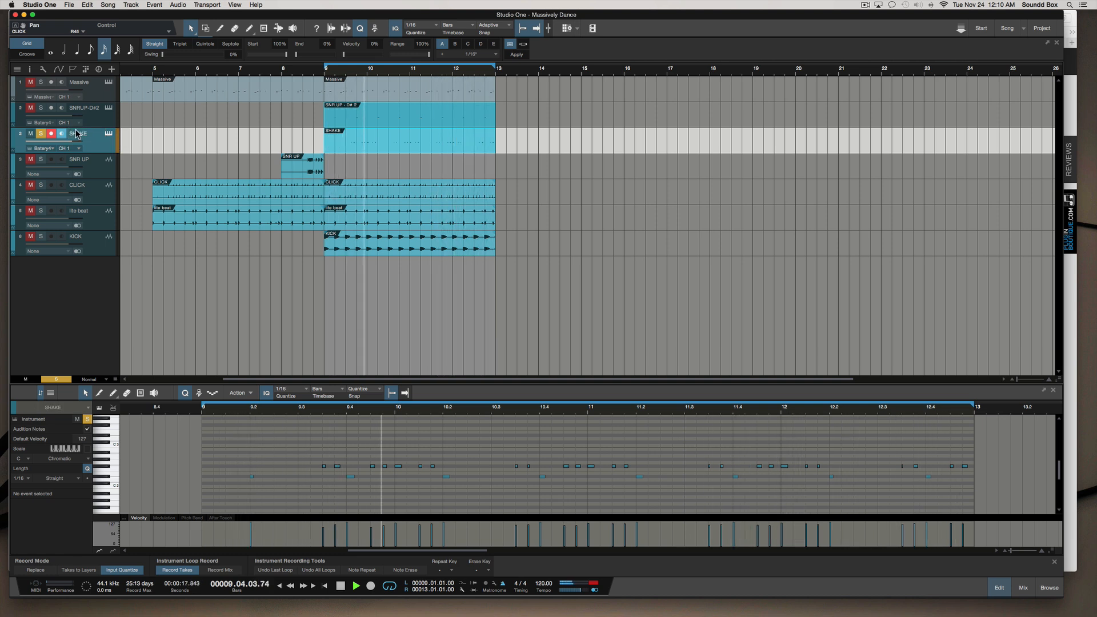
Step: Rename the D#2 instrument track as CLAP
{"action": "double_click", "coordinate": [93, 108]}
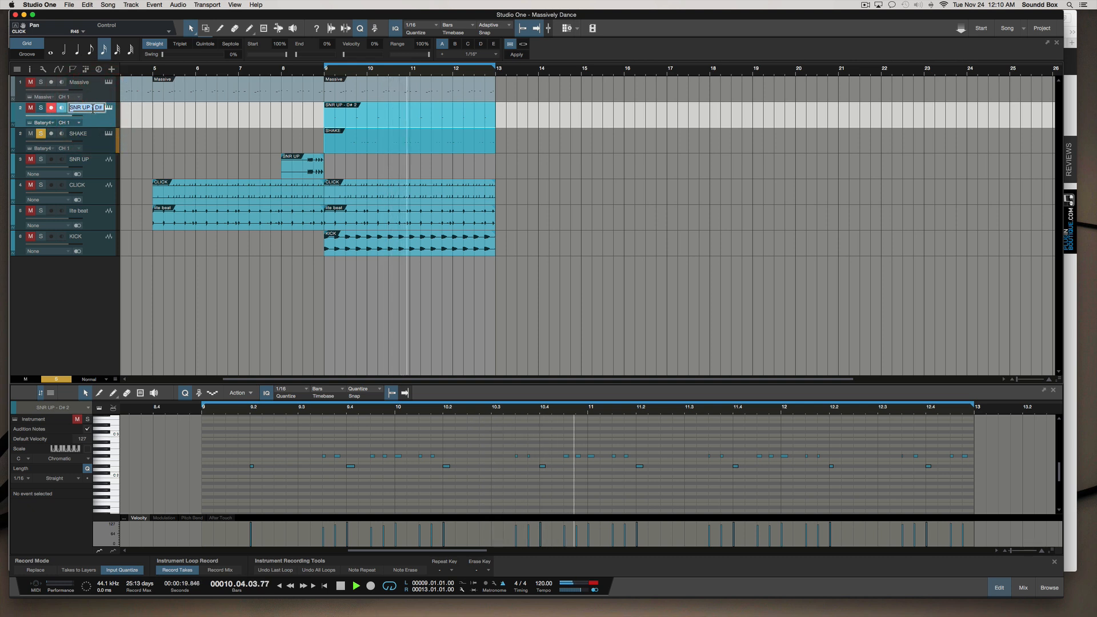
{"action": "type", "text": "CLAPS"}
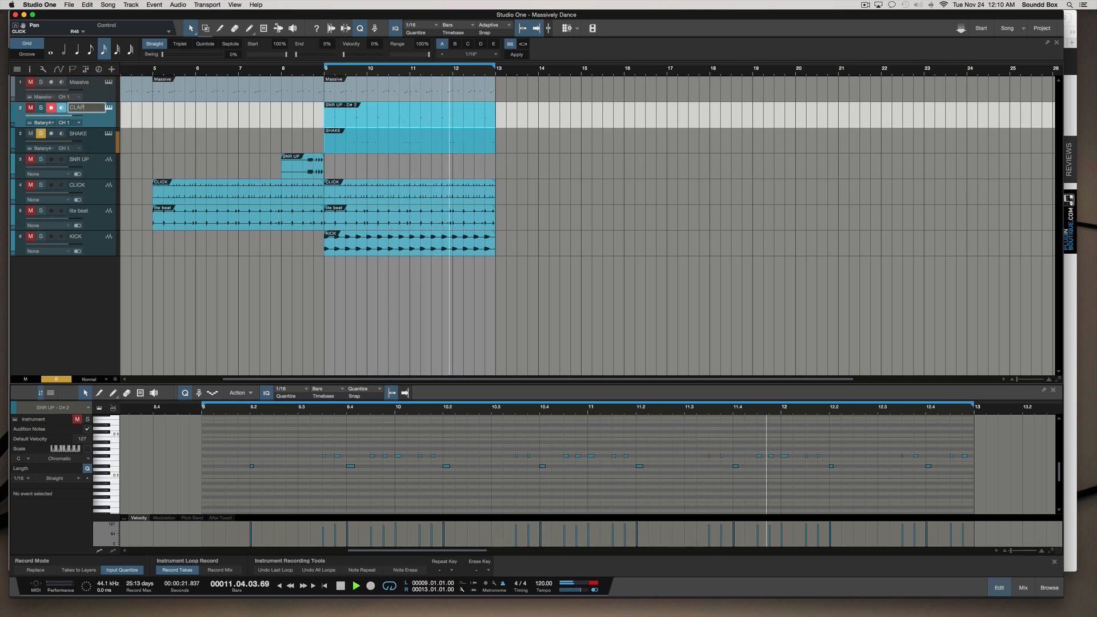
{"action": "key", "text": "BackSpace"}
{"action": "key", "text": "Return"}
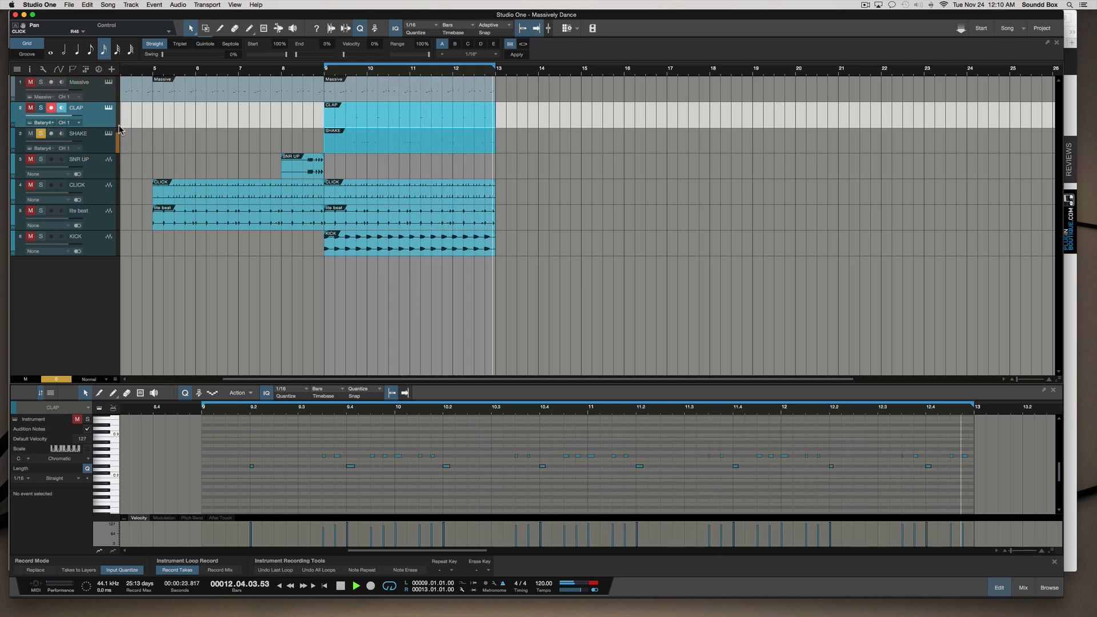
Step: Stop playback and bounce the CLAP and SHAKE instrument parts from bar 9 to bar 13 to new audio tracks
{"action": "left_click", "coordinate": [264, 119]}
{"action": "key", "text": "space"}
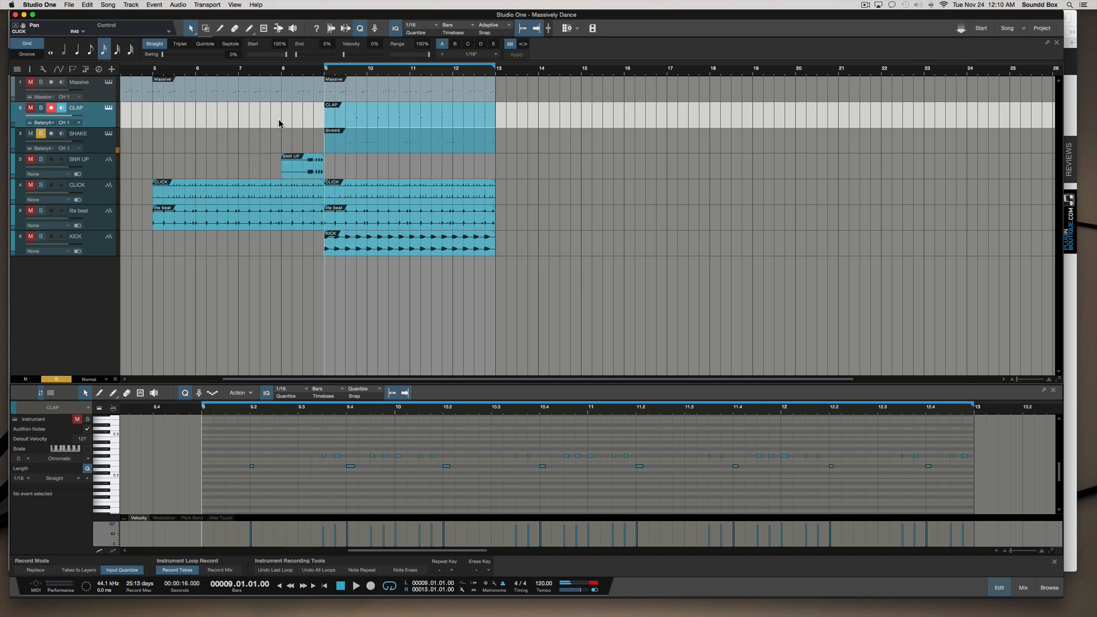
{"action": "left_click_drag", "start_coordinate": [278, 117], "coordinate": [394, 129]}
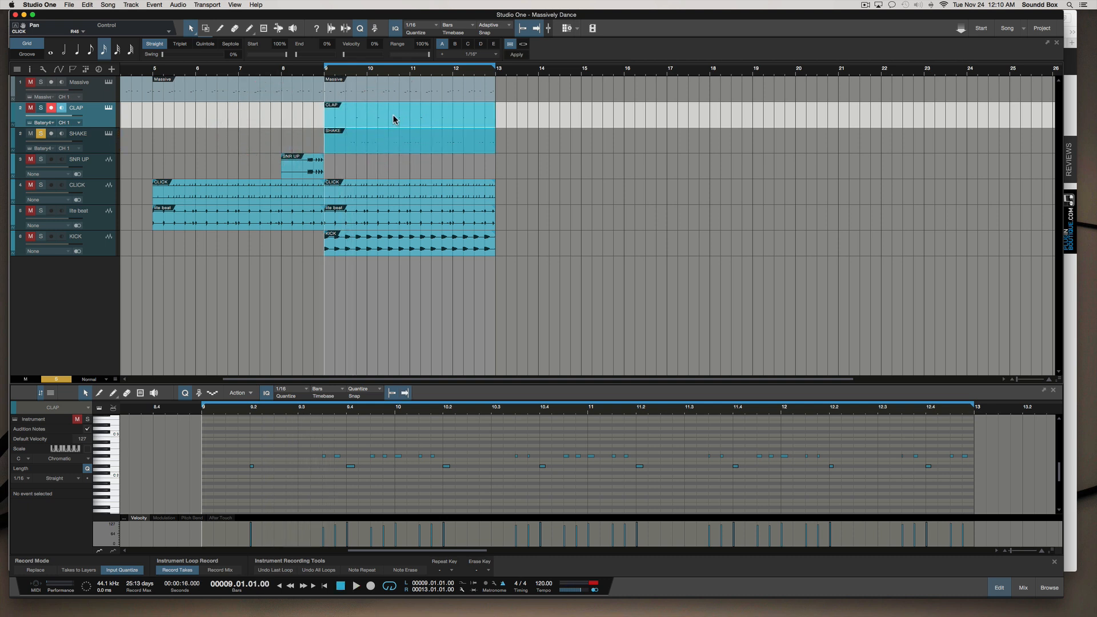
{"action": "key", "text": "super+b"}
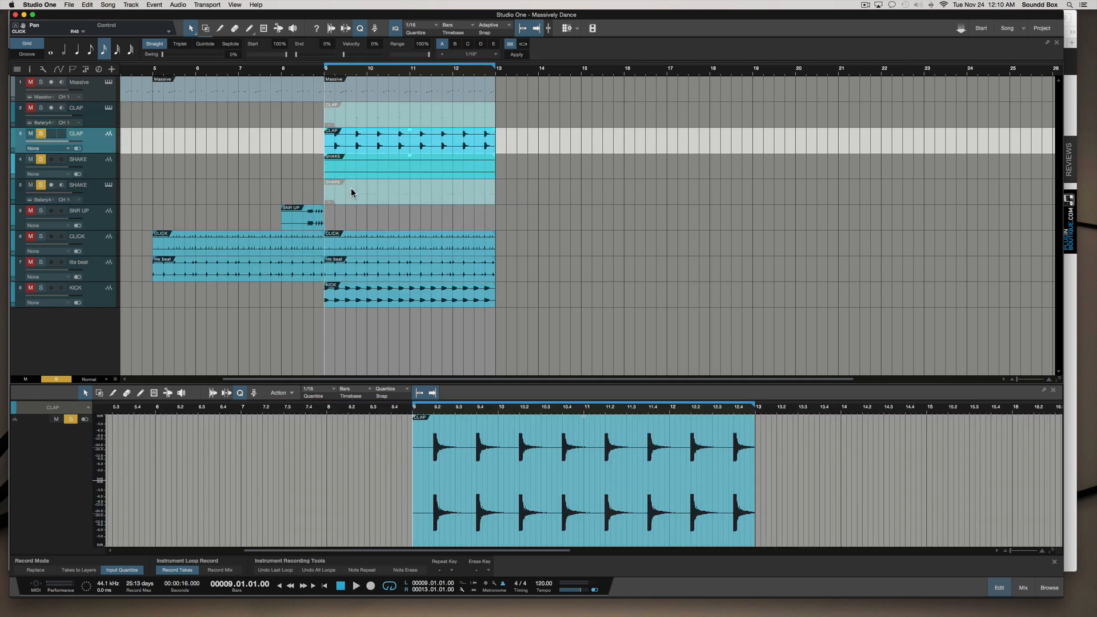
Step: Remove the SHAKE instrument track and delete the muted part from the CLAP instrument track
{"action": "left_click", "coordinate": [86, 194]}
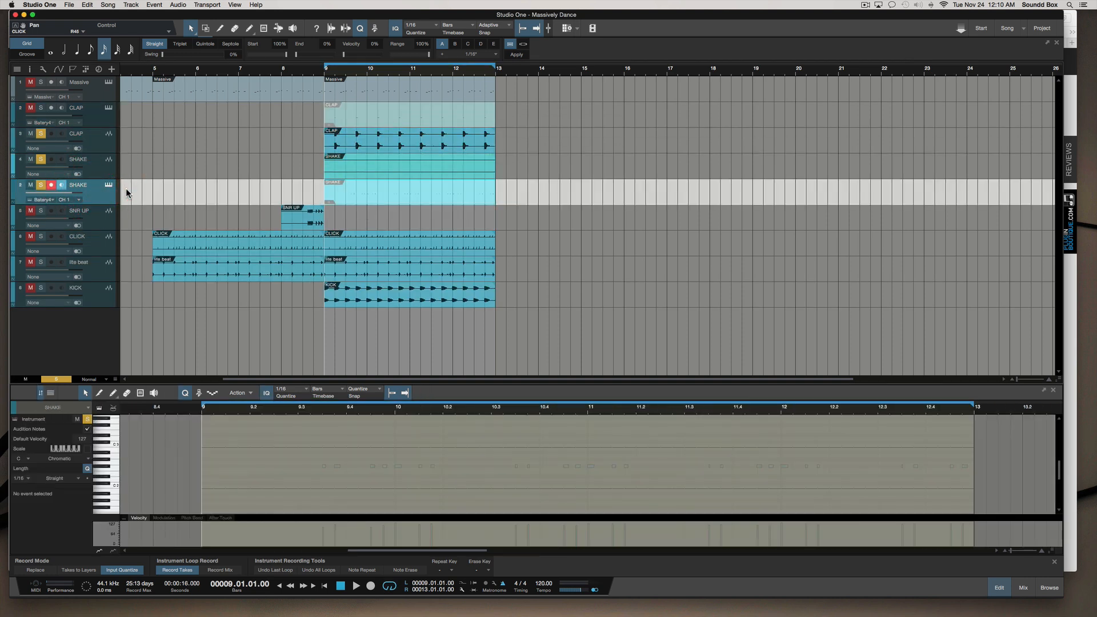
{"action": "key", "text": "shift+t"}
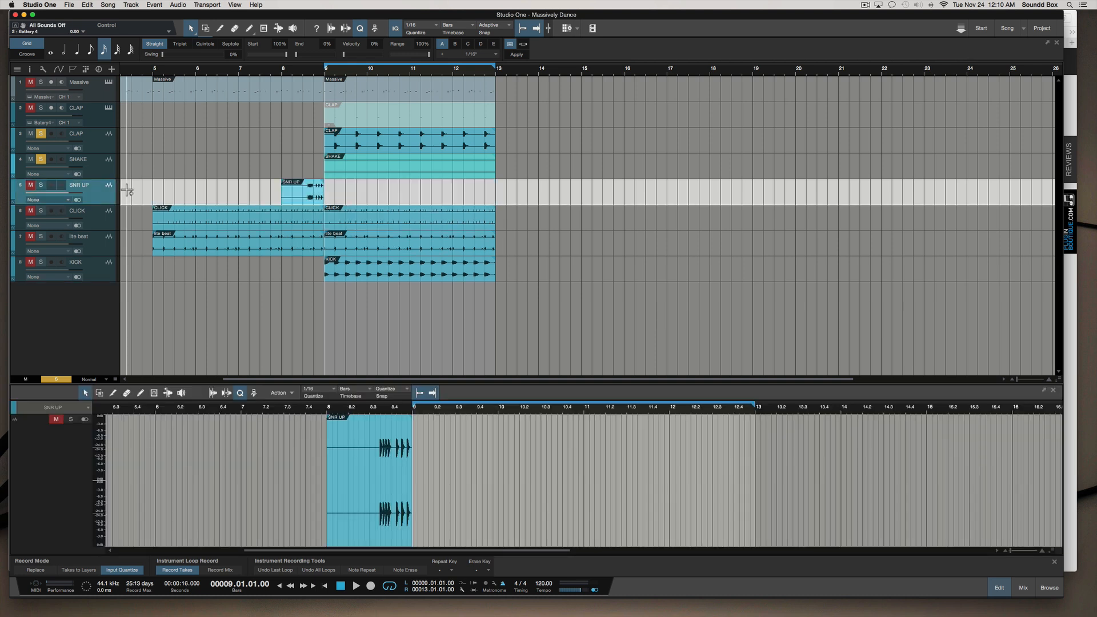
{"action": "left_click", "coordinate": [102, 118]}
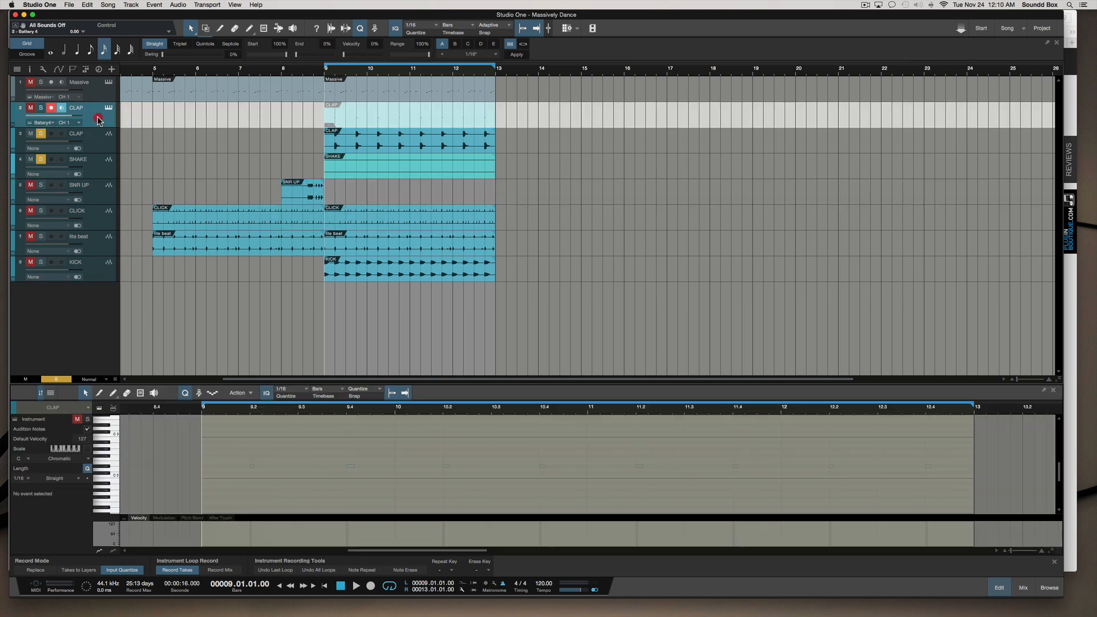
{"action": "left_click", "coordinate": [395, 115]}
{"action": "key", "text": "Delete"}
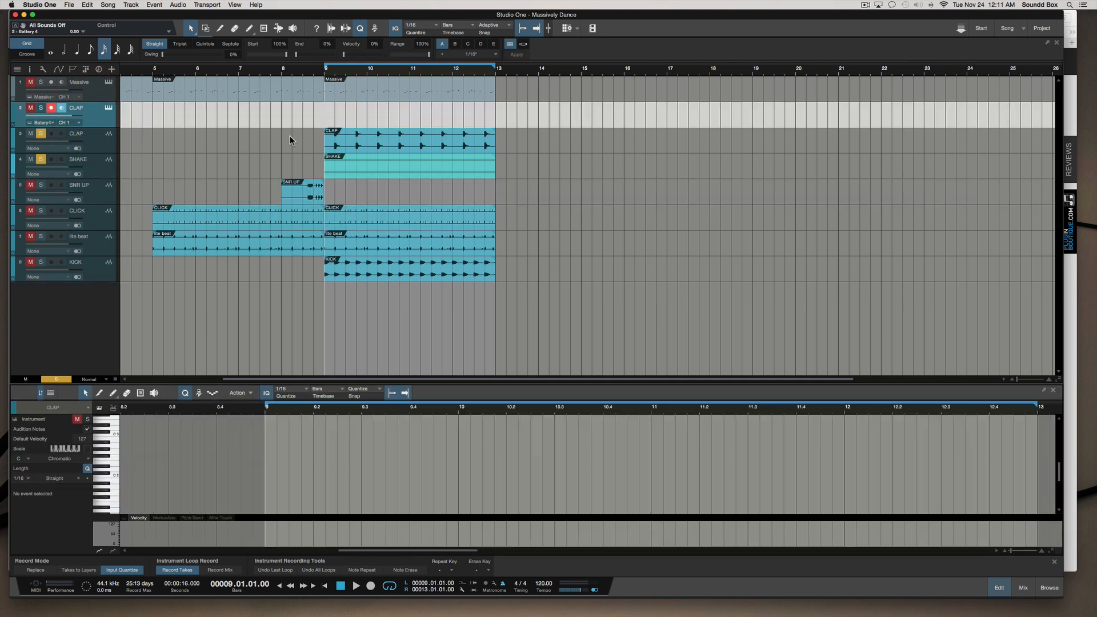
{"action": "left_click", "coordinate": [187, 129]}
{"action": "left_click", "coordinate": [281, 166]}
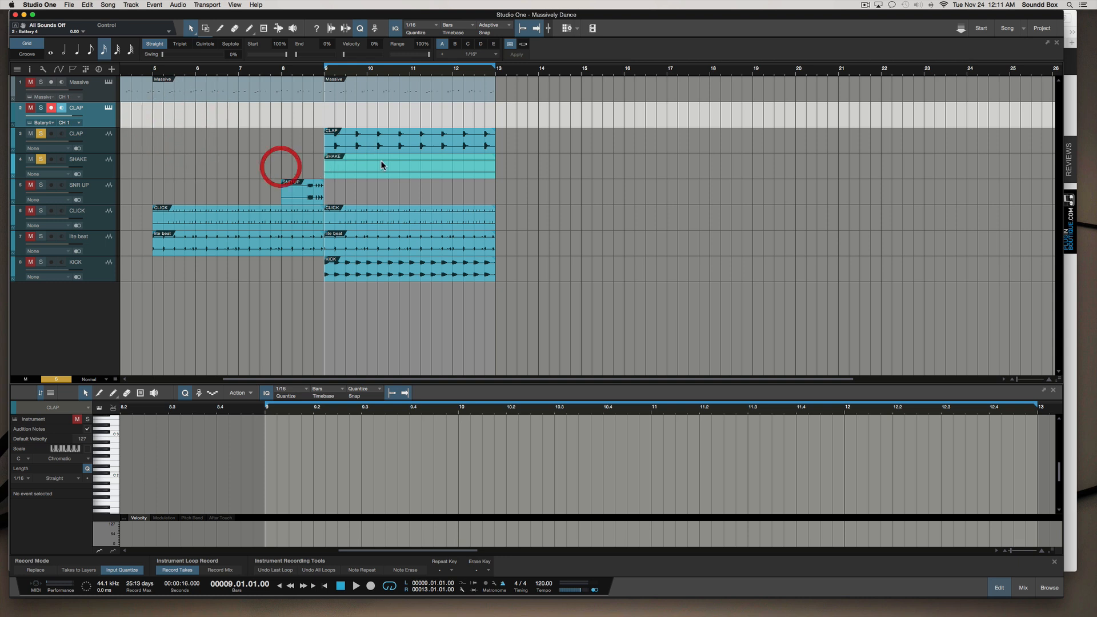
Step: Solo only the SHAKE audio track and play it back, examining its waveform enlarged in the arrangement
{"action": "left_click", "coordinate": [379, 161]}
{"action": "key", "text": "space"}
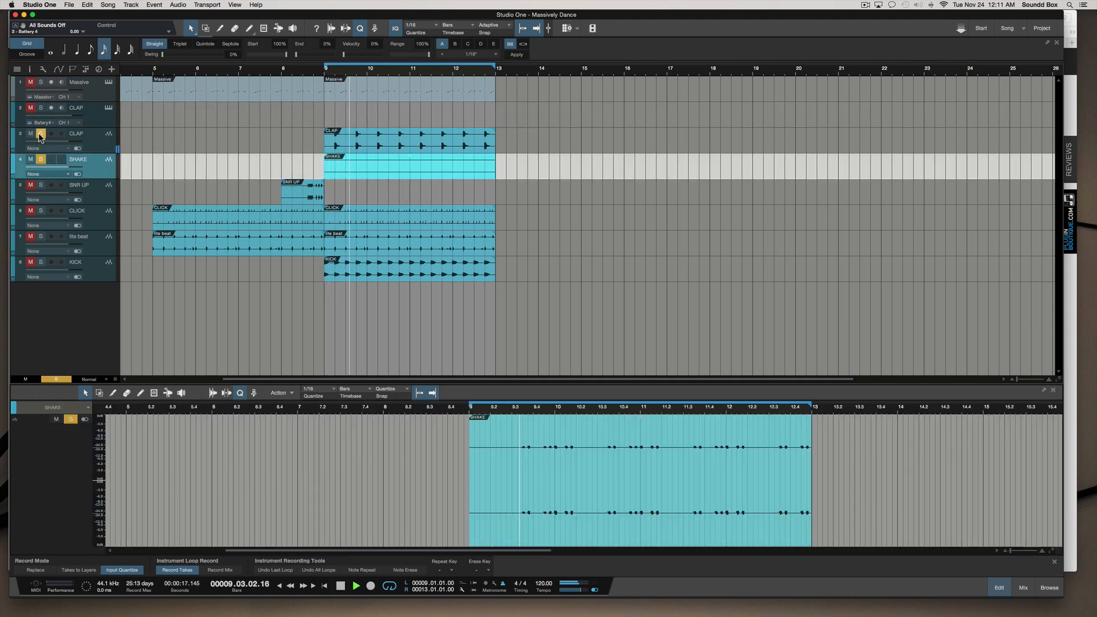
{"action": "left_click", "coordinate": [41, 160], "text": "super"}
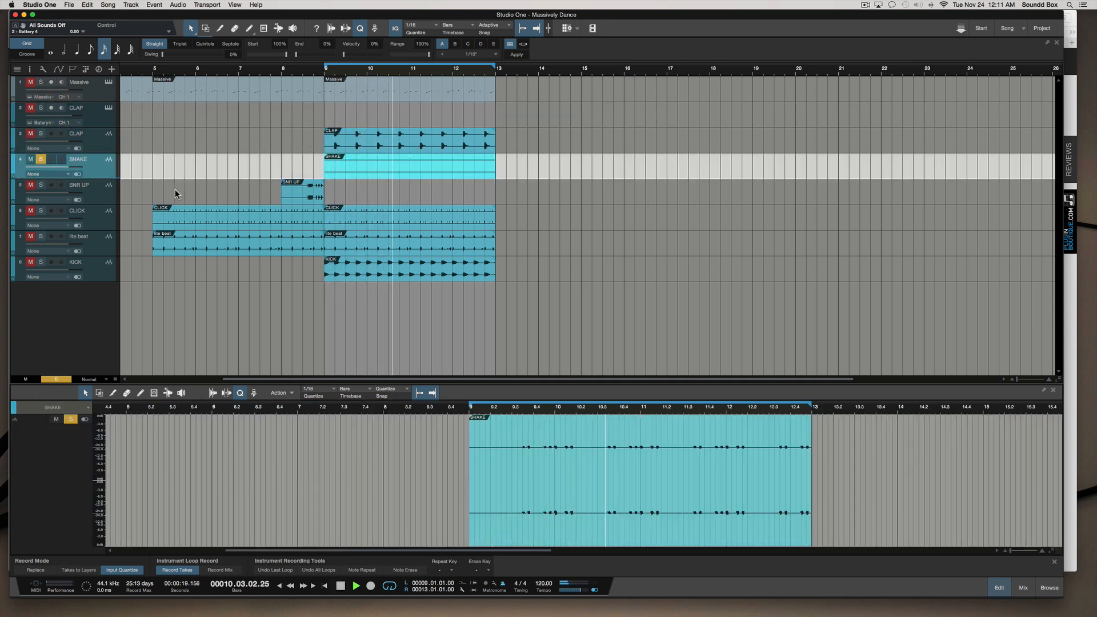
{"action": "scroll", "coordinate": [384, 158], "scroll_direction": "up", "scroll_amount": 8}
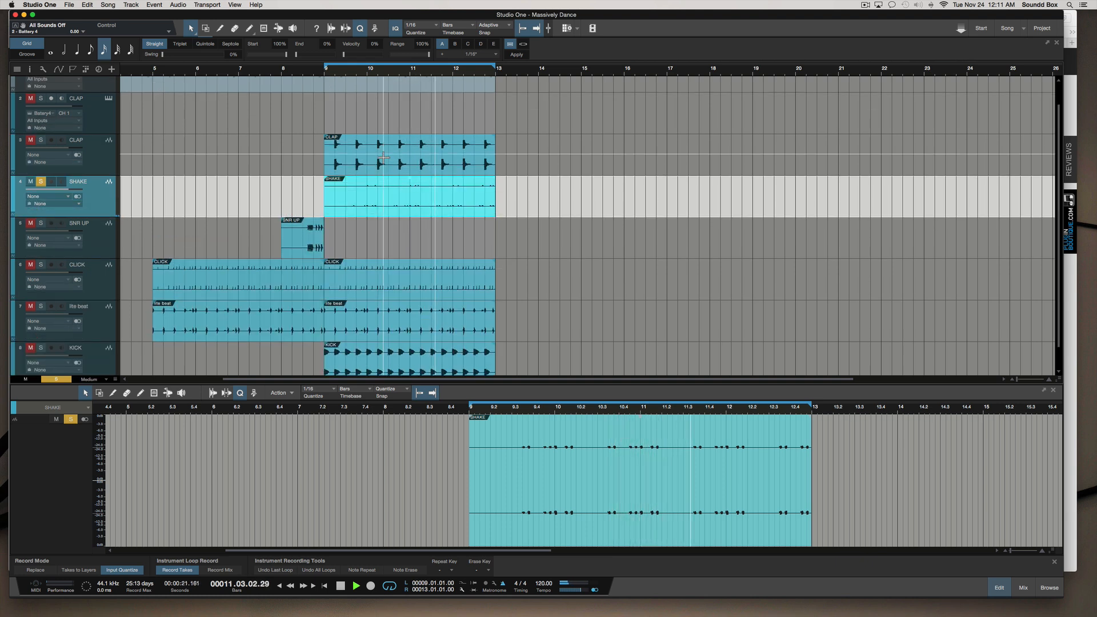
{"action": "key", "text": "shift+e"}
{"action": "key", "text": "e"}
{"action": "key", "text": "e"}
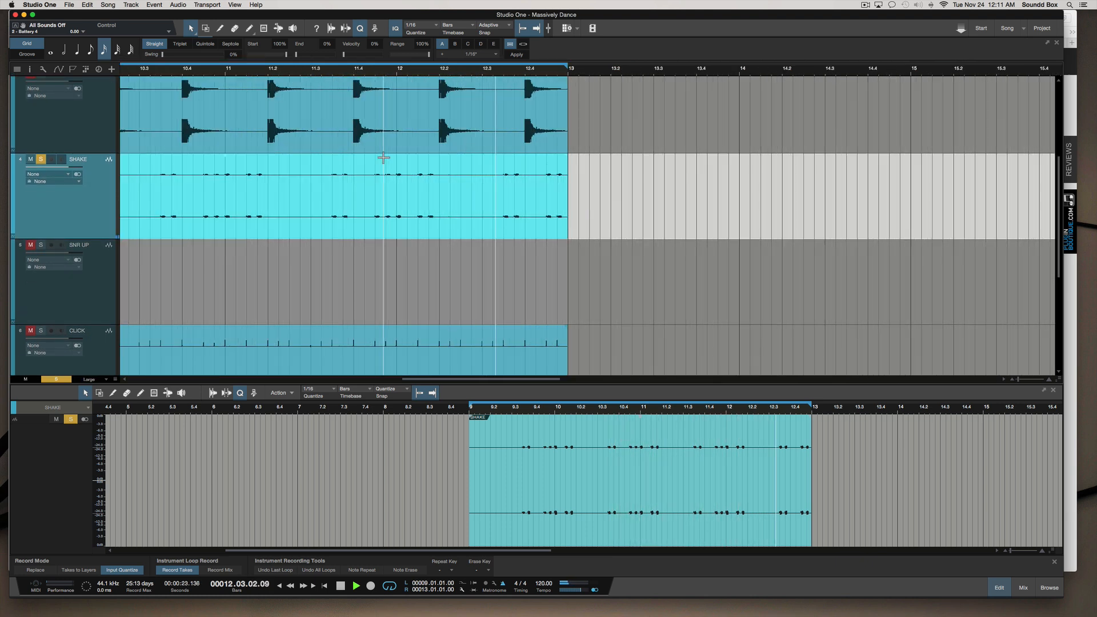
{"action": "key", "text": "shift+e"}
{"action": "key", "text": "shift+e"}
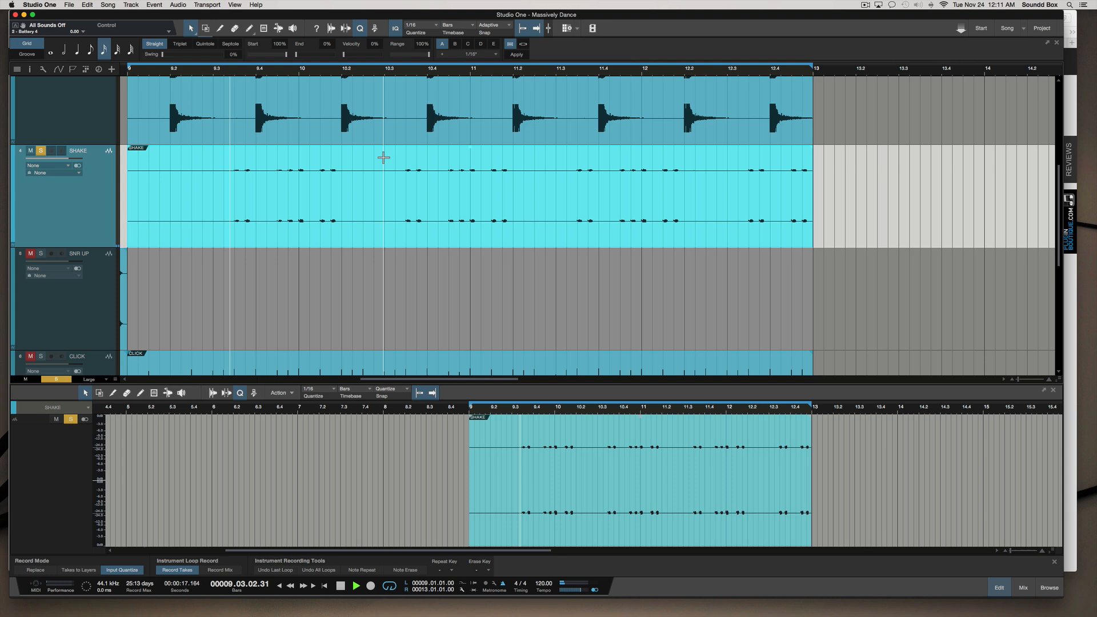
{"action": "key", "text": "space"}
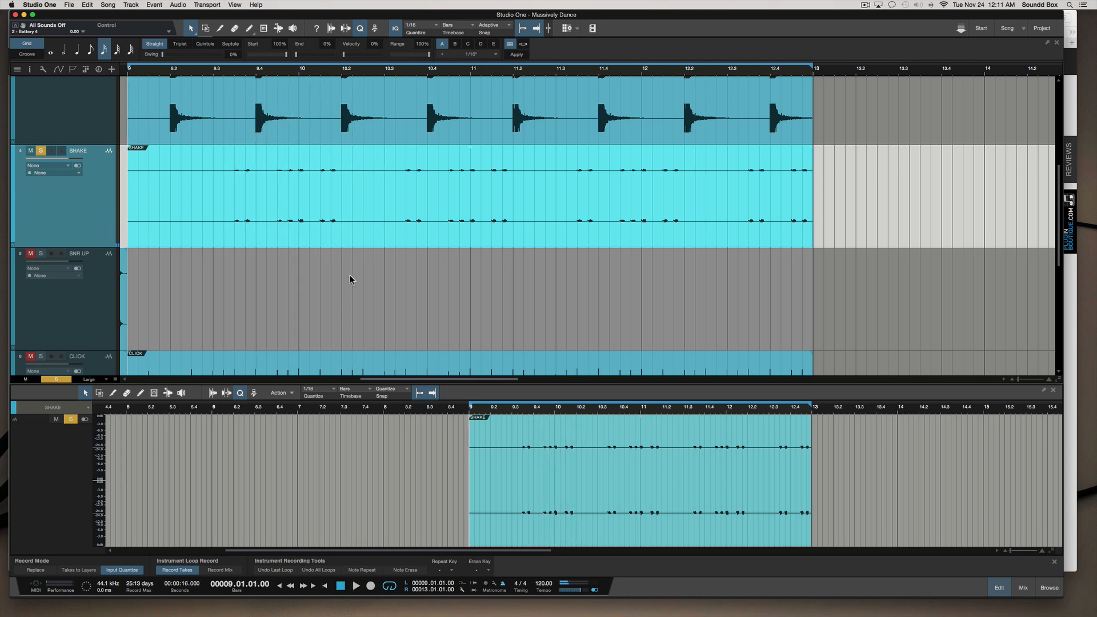
Step: Compare the bounced SHAKE and CLAP waveforms and lower the CLAP audio track's volume to -8.1 dB
{"action": "scroll", "coordinate": [259, 175], "scroll_direction": "left", "scroll_amount": 3}
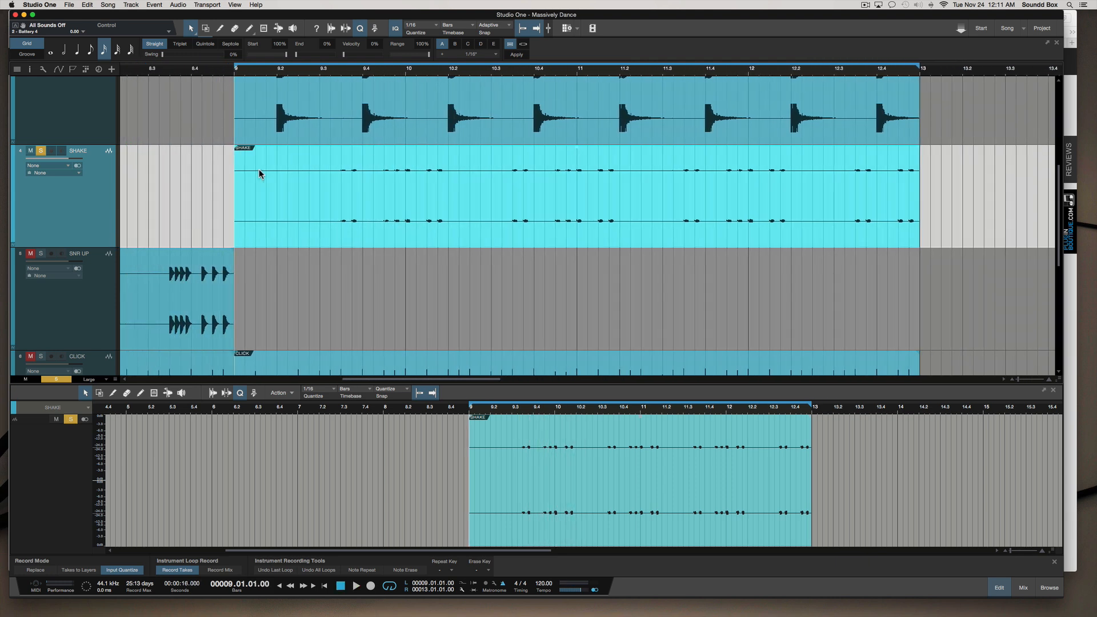
{"action": "left_click", "coordinate": [364, 190]}
{"action": "left_click", "coordinate": [381, 106]}
{"action": "scroll", "coordinate": [336, 189], "scroll_direction": "up", "scroll_amount": 3}
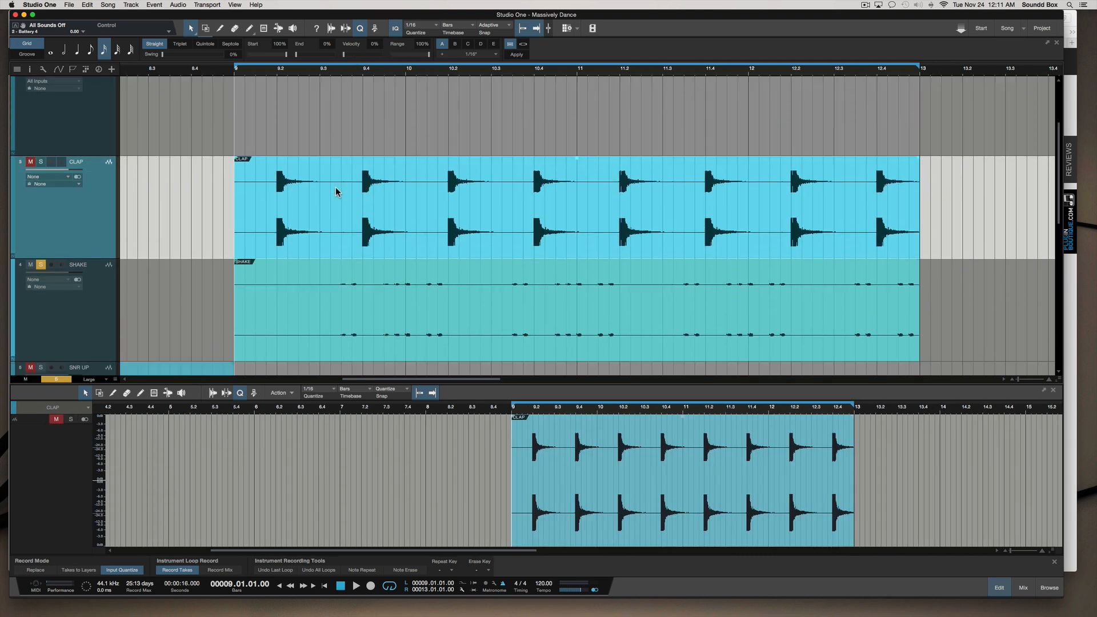
{"action": "scroll", "coordinate": [331, 177], "scroll_direction": "down", "scroll_amount": 2}
{"action": "scroll", "coordinate": [329, 167], "scroll_direction": "up", "scroll_amount": 3}
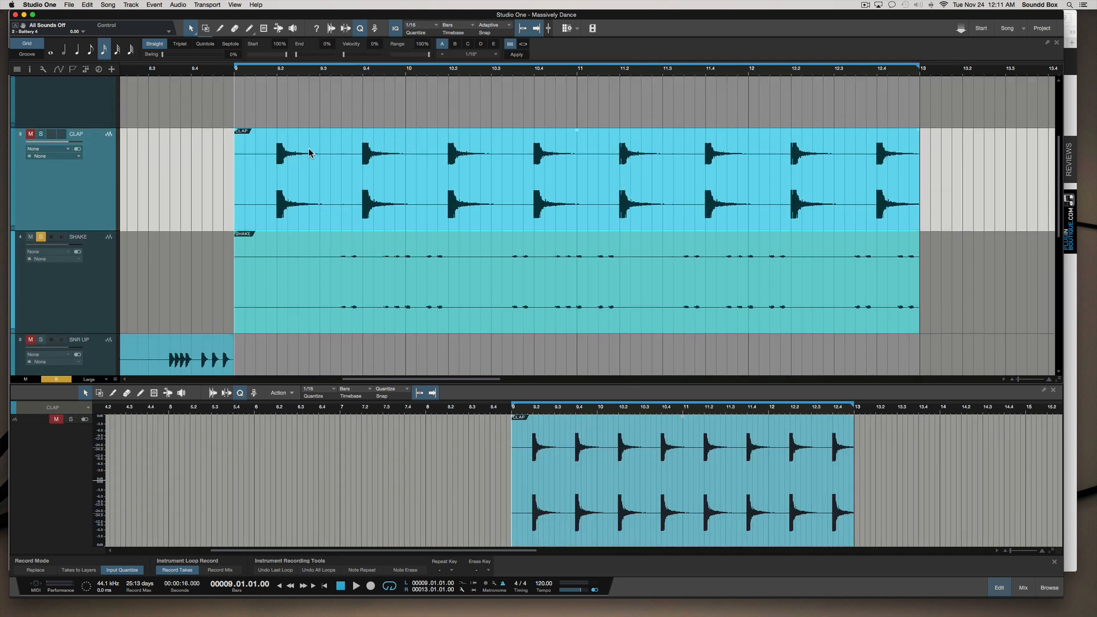
{"action": "left_click", "coordinate": [312, 181]}
{"action": "left_click_drag", "start_coordinate": [64, 153], "coordinate": [56, 153]}
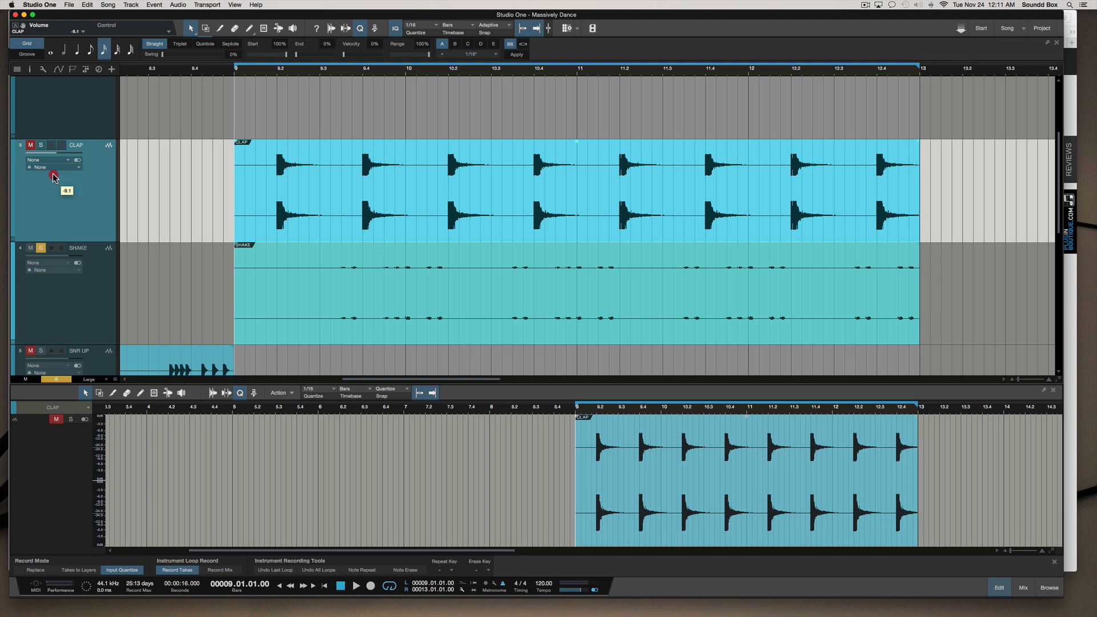
Step: Examine the bounced SHAKE and CLAP audio alongside the other tracks in the arrangement
{"action": "scroll", "coordinate": [497, 297], "scroll_direction": "down", "scroll_amount": 5}
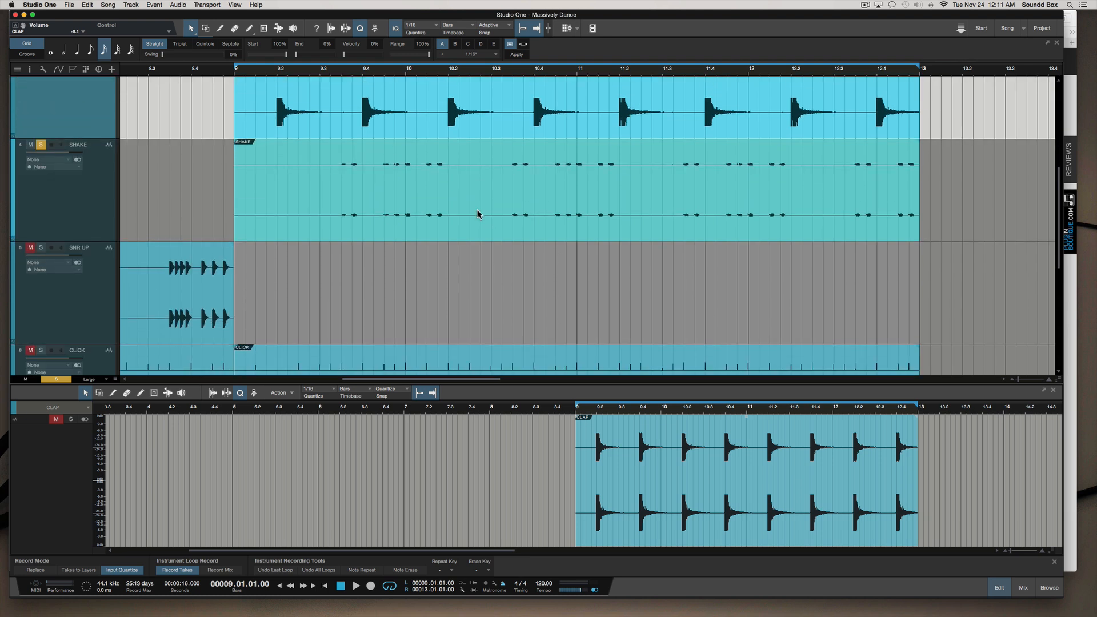
{"action": "left_click", "coordinate": [466, 203]}
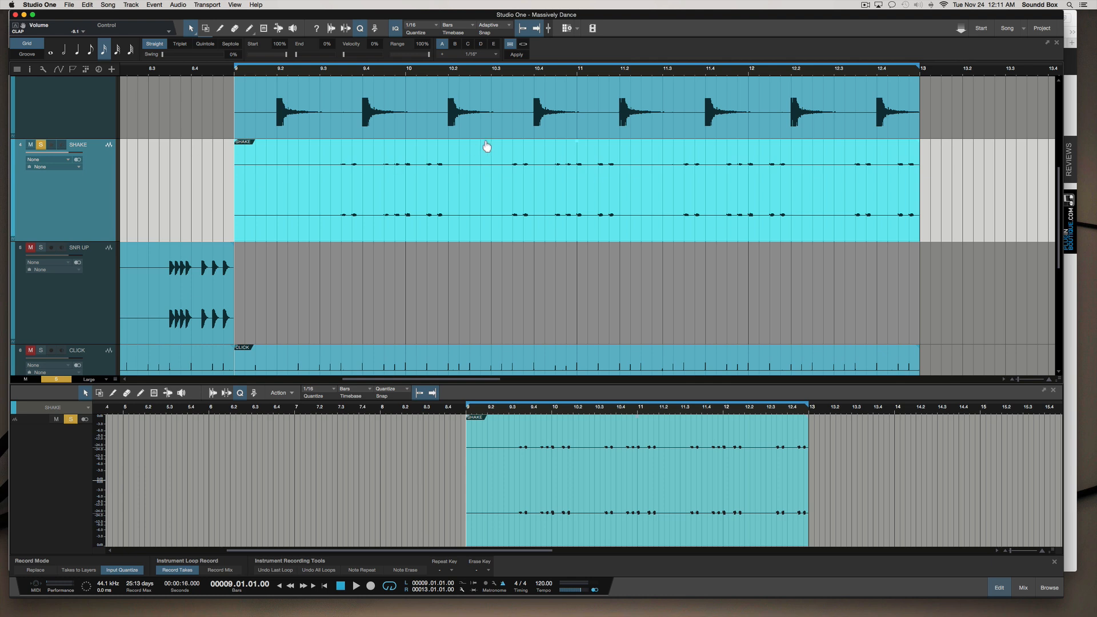
{"action": "key", "text": "w"}
{"action": "key", "text": "w"}
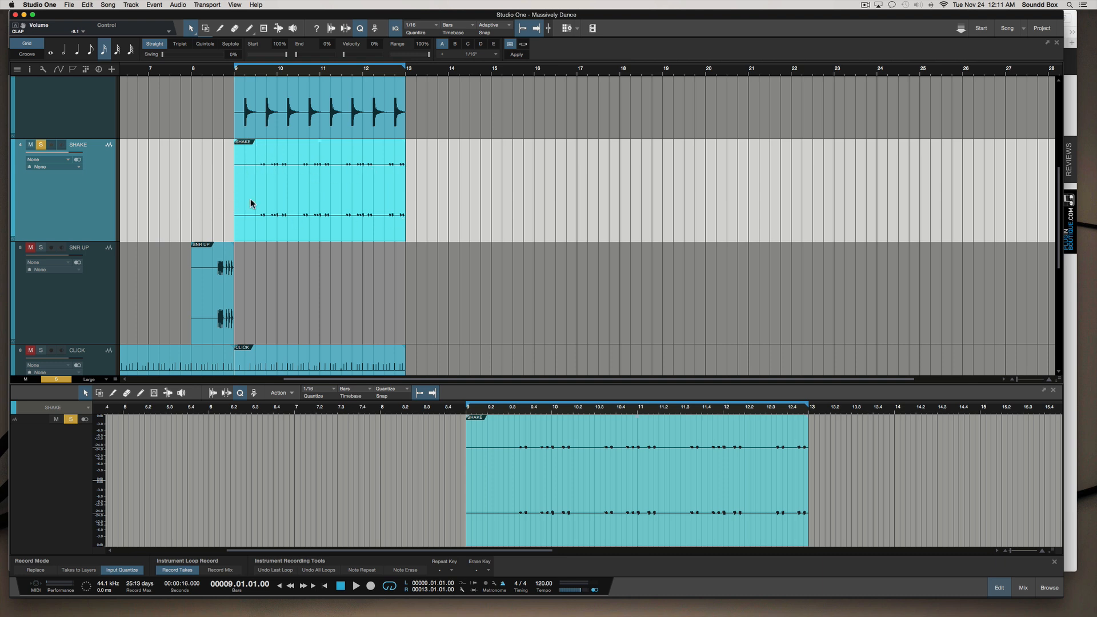
{"action": "left_click", "coordinate": [182, 172]}
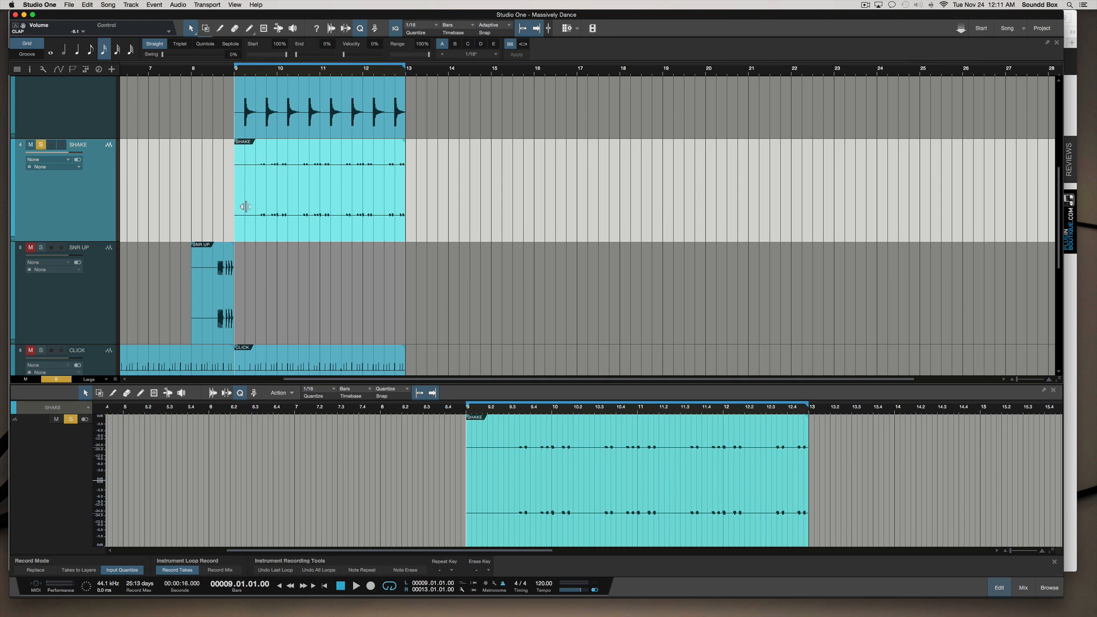
{"action": "scroll", "coordinate": [260, 216], "scroll_direction": "up", "scroll_amount": 5}
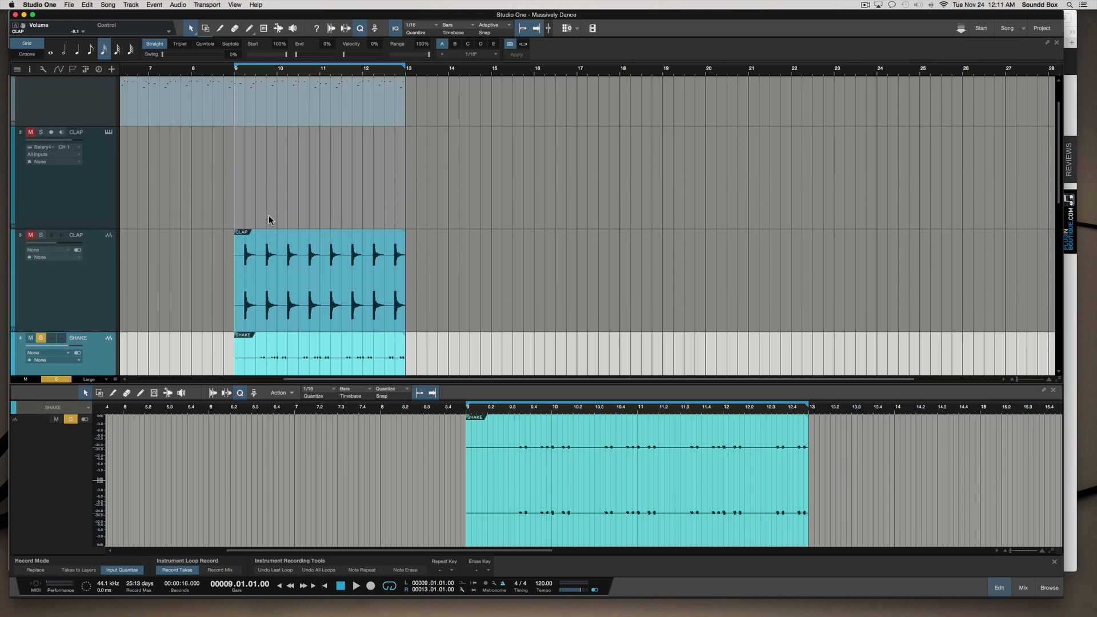
{"action": "scroll", "coordinate": [269, 220], "scroll_direction": "down", "scroll_amount": 3}
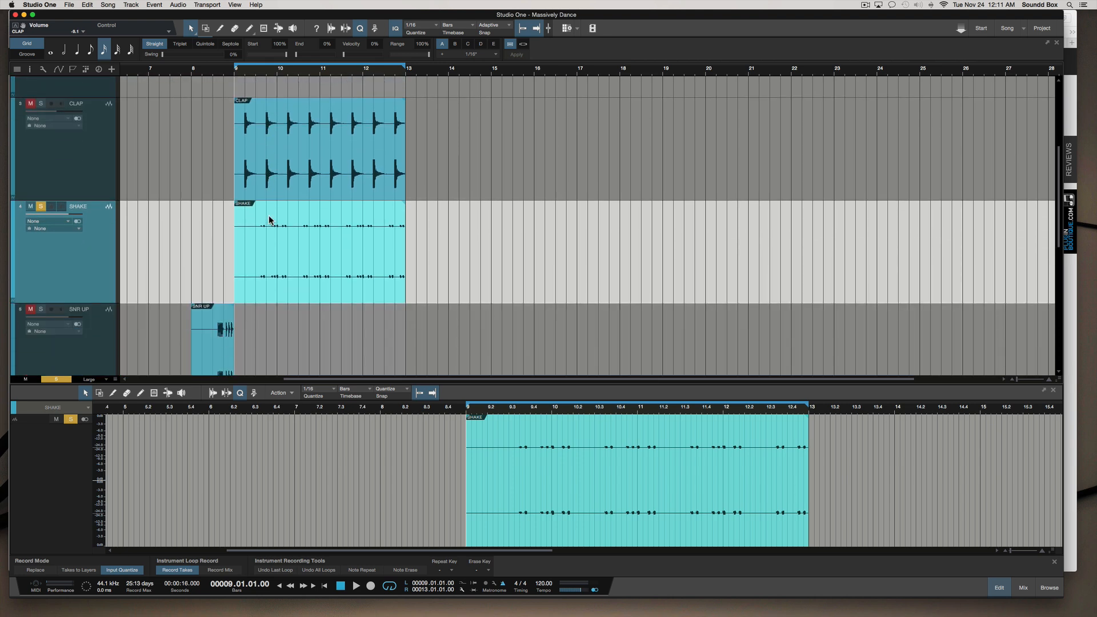
{"action": "scroll", "coordinate": [269, 220], "scroll_direction": "up", "scroll_amount": 5}
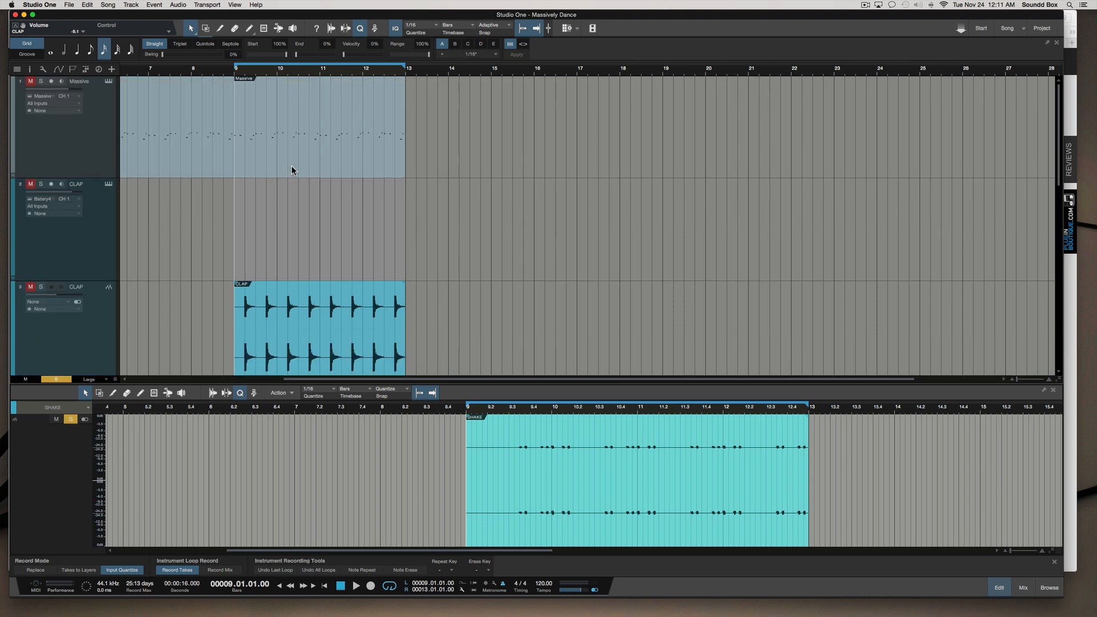
{"action": "scroll", "coordinate": [290, 169], "scroll_direction": "down", "scroll_amount": 2}
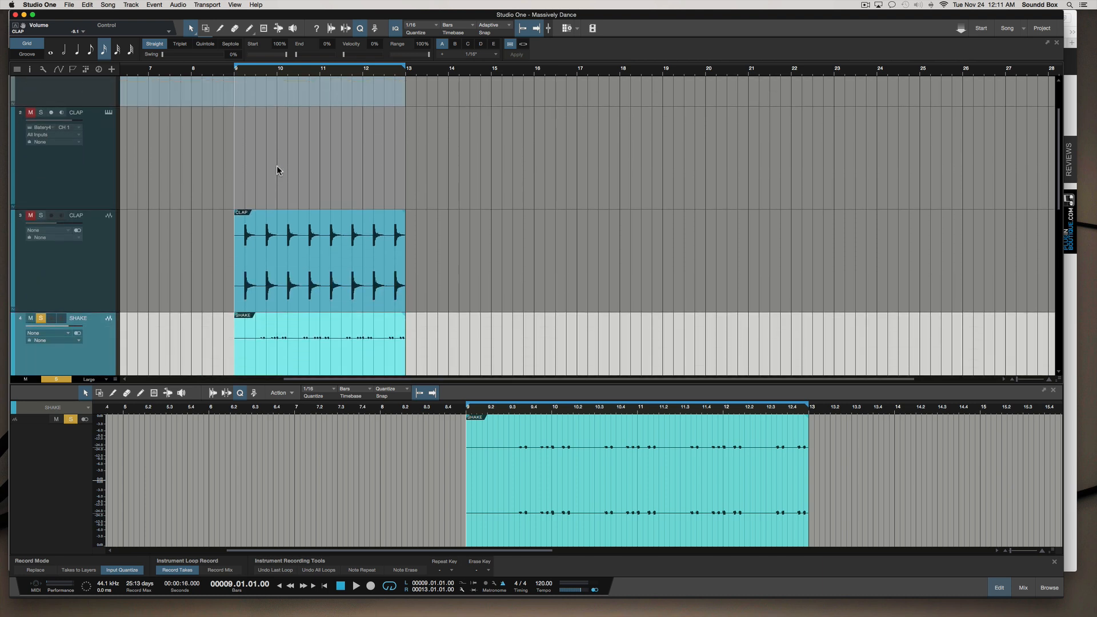
{"action": "scroll", "coordinate": [277, 169], "scroll_direction": "down", "scroll_amount": 3}
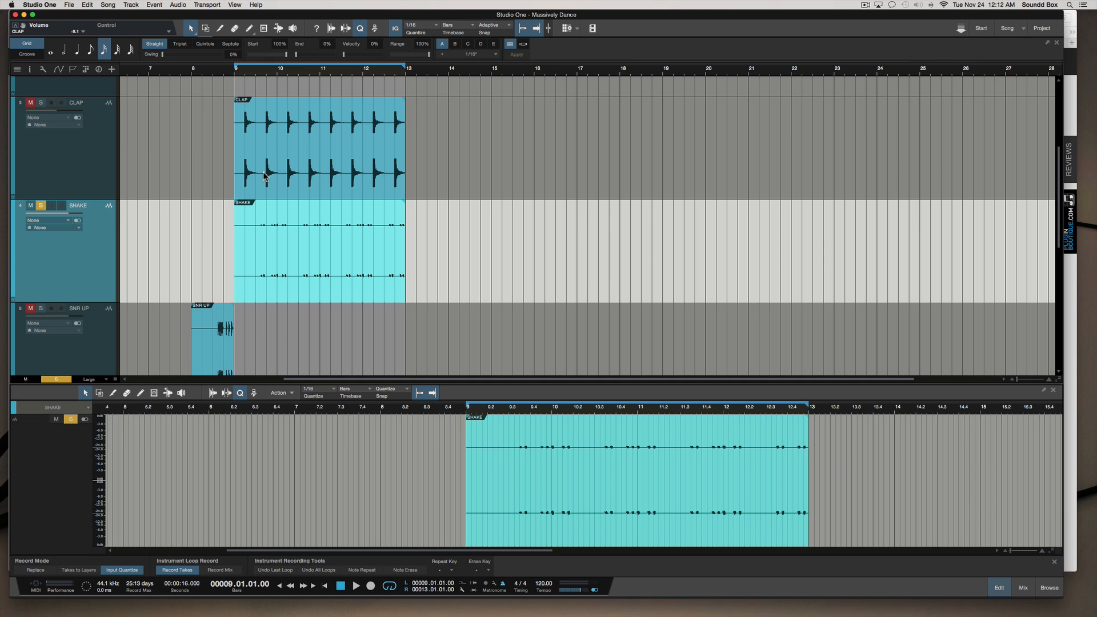
{"action": "scroll", "coordinate": [269, 174], "scroll_direction": "up", "scroll_amount": 5}
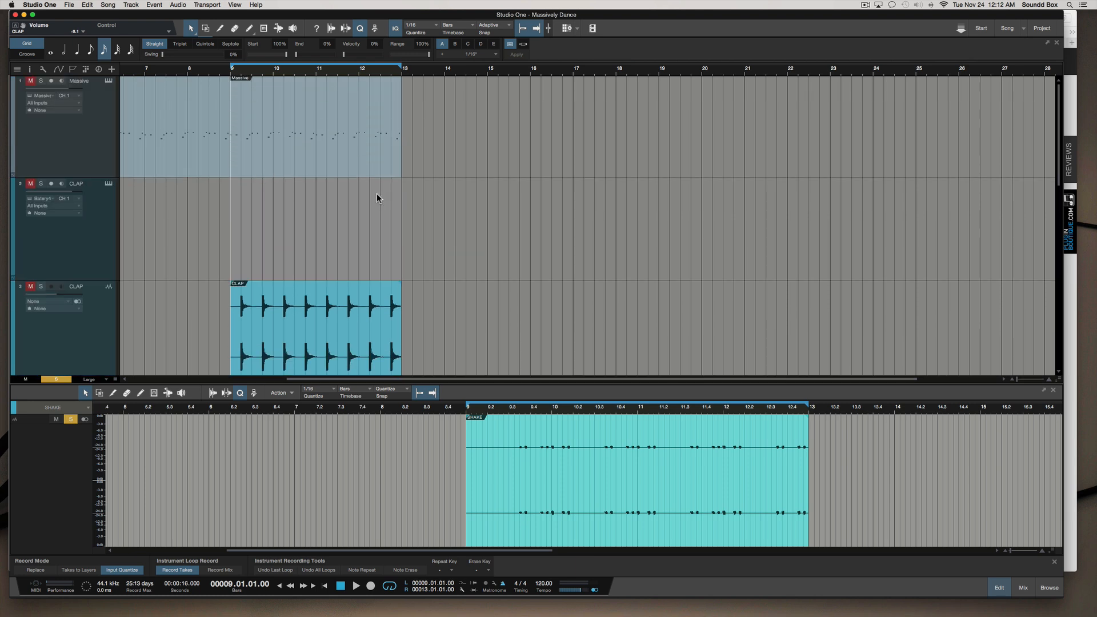
Step: Examine the Massive, CLAP, SHAKE, SNR UP and CLICK parts across the tracks in the arrangement
{"action": "scroll", "coordinate": [378, 194], "scroll_direction": "down", "scroll_amount": 3}
{"action": "scroll", "coordinate": [452, 167], "scroll_direction": "up", "scroll_amount": 2}
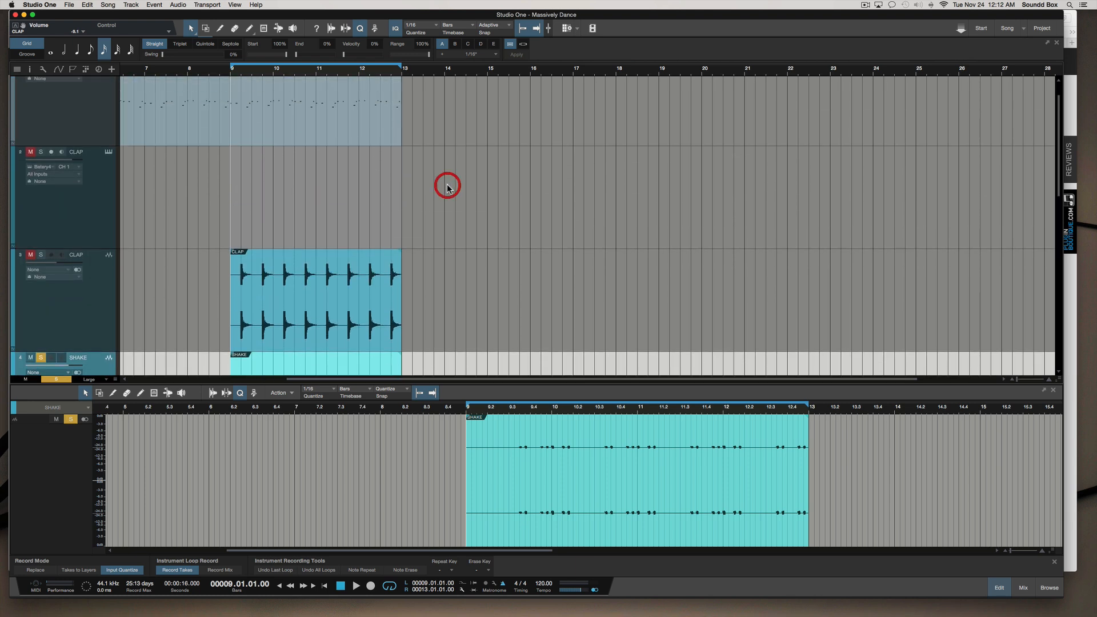
{"action": "left_click_drag", "start_coordinate": [439, 197], "coordinate": [184, 112]}
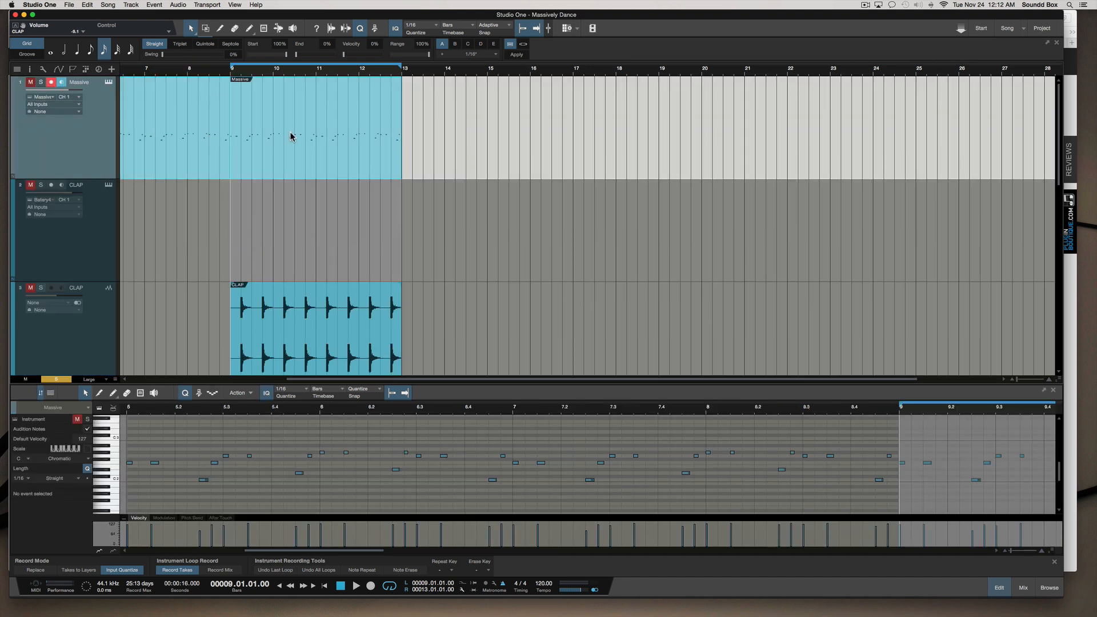
{"action": "scroll", "coordinate": [285, 132], "scroll_direction": "left", "scroll_amount": 3}
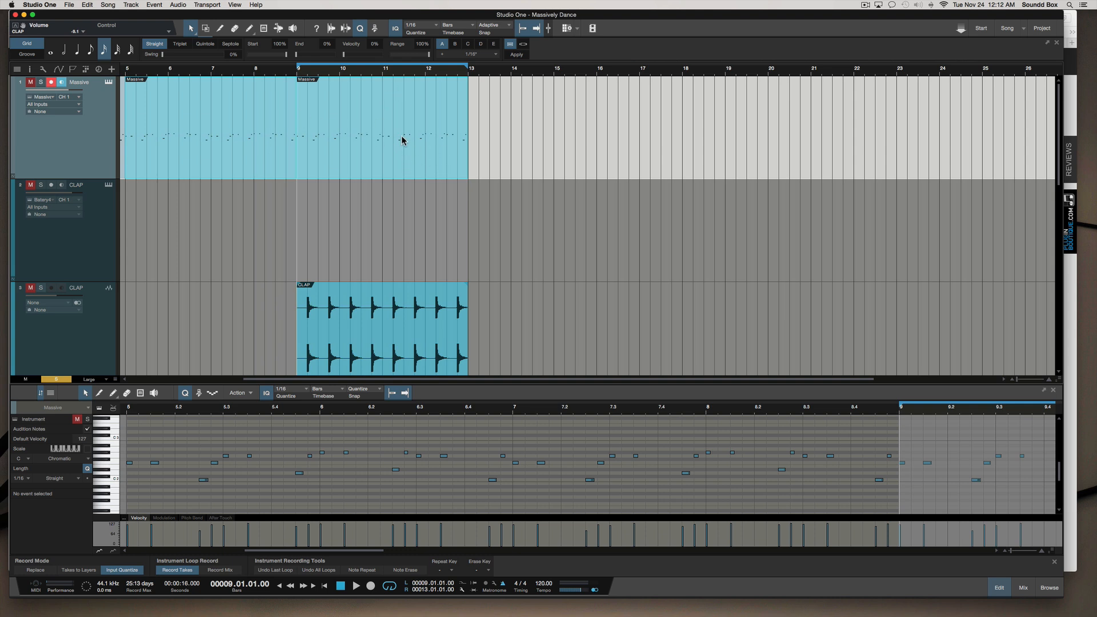
{"action": "left_click", "coordinate": [471, 215]}
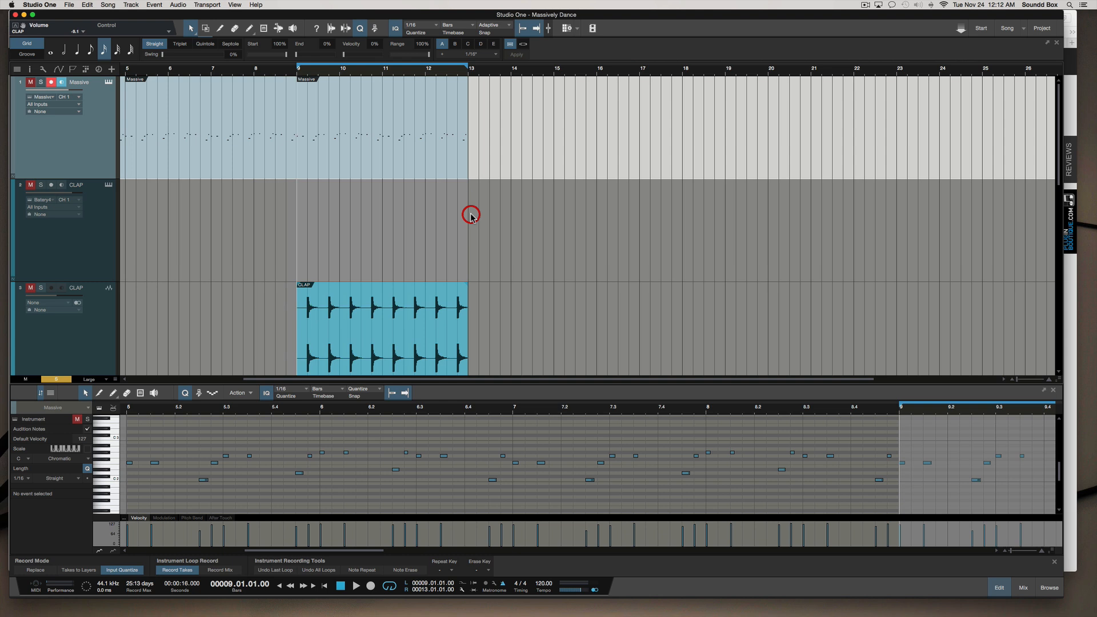
{"action": "scroll", "coordinate": [341, 226], "scroll_direction": "down", "scroll_amount": 3}
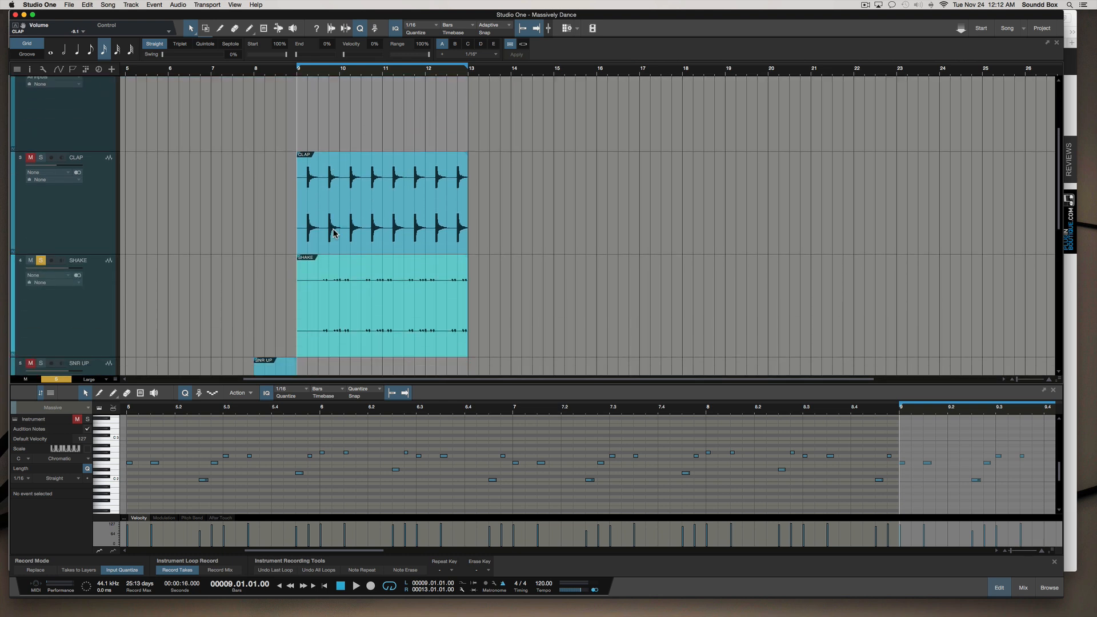
{"action": "scroll", "coordinate": [334, 233], "scroll_direction": "up", "scroll_amount": 3}
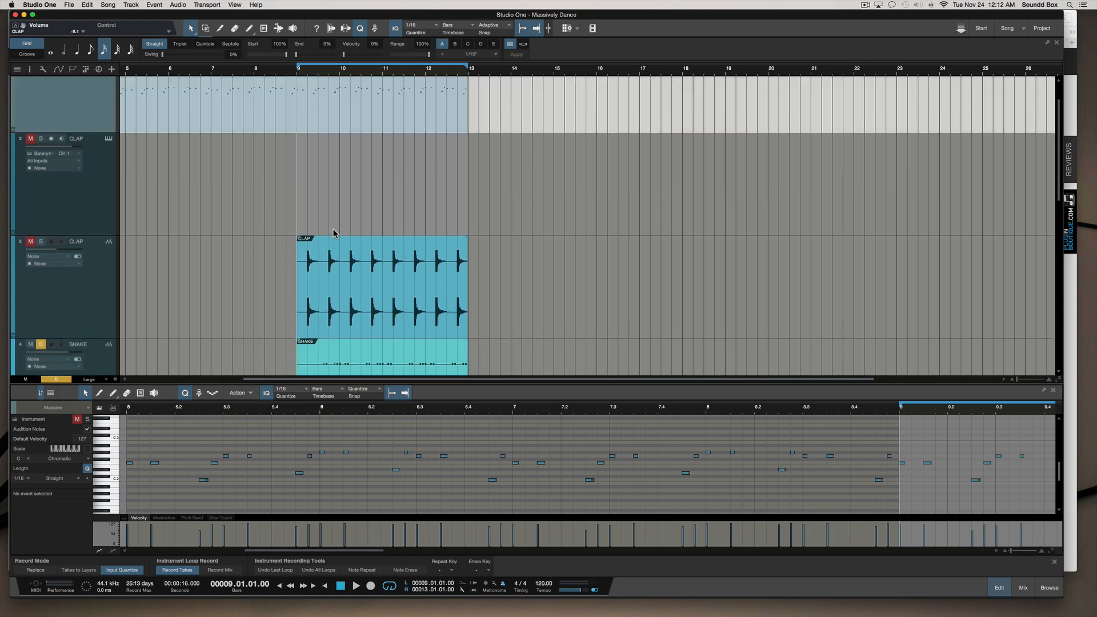
{"action": "scroll", "coordinate": [366, 258], "scroll_direction": "down", "scroll_amount": 1}
{"action": "scroll", "coordinate": [366, 258], "scroll_direction": "down", "scroll_amount": 10}
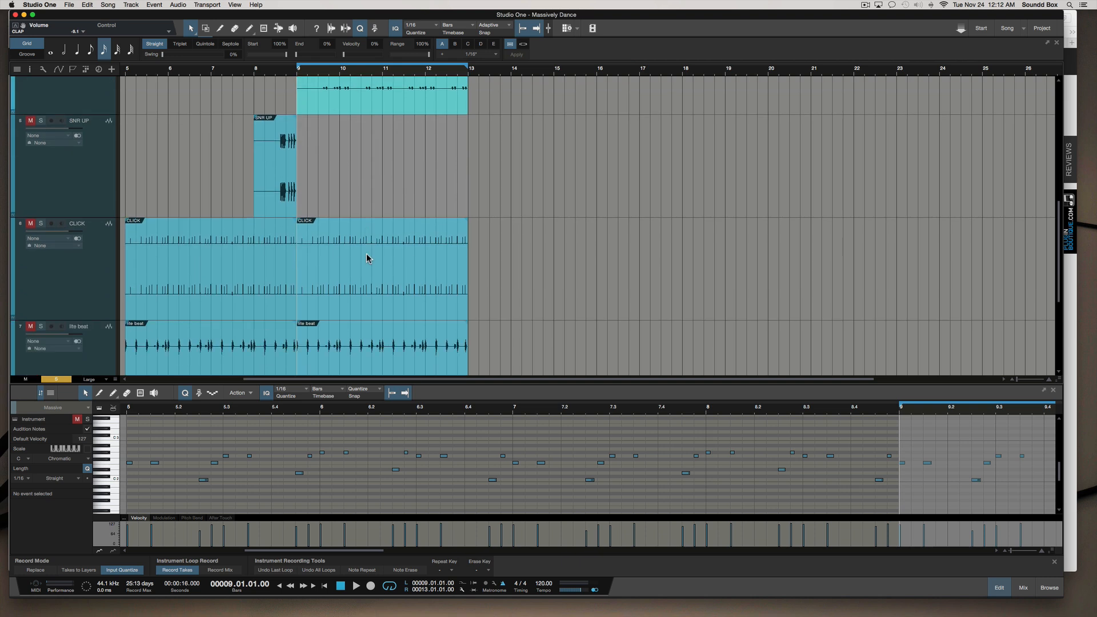
{"action": "scroll", "coordinate": [368, 259], "scroll_direction": "up", "scroll_amount": 7}
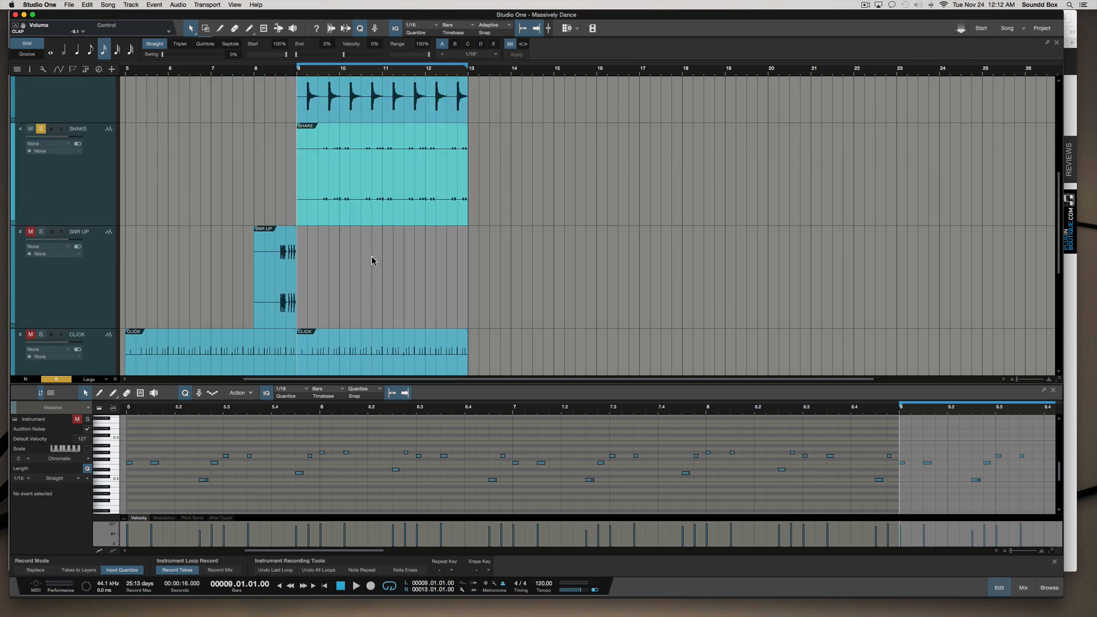
{"action": "scroll", "coordinate": [371, 260], "scroll_direction": "up", "scroll_amount": 4}
{"action": "scroll", "coordinate": [371, 260], "scroll_direction": "up", "scroll_amount": 3}
{"action": "scroll", "coordinate": [371, 260], "scroll_direction": "down", "scroll_amount": 3}
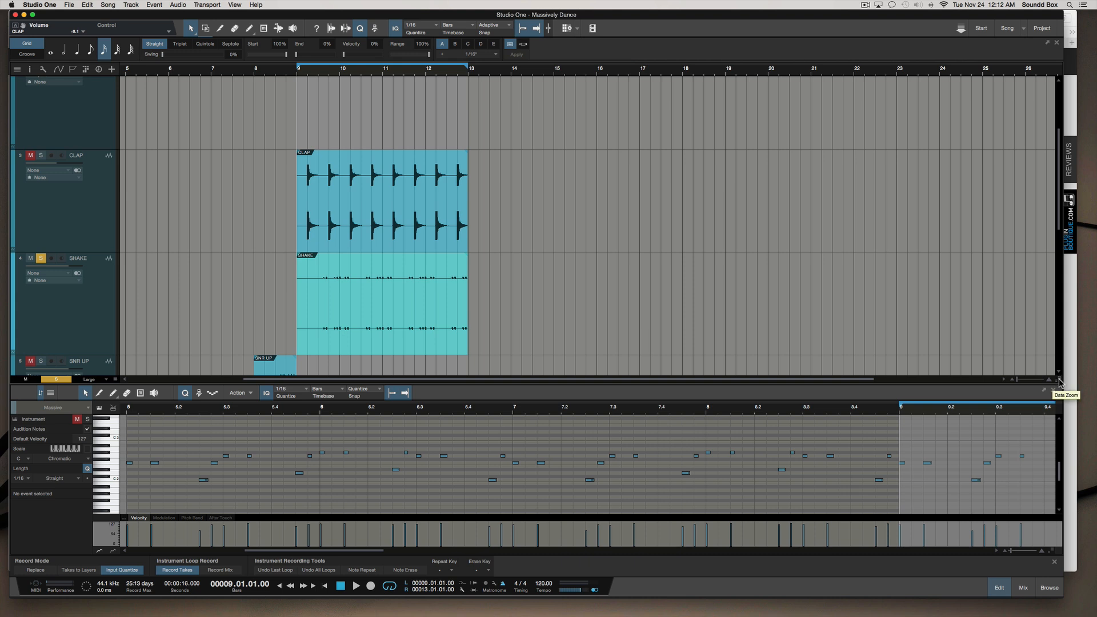
Step: Enlarge the waveform display in the arrangement and play the loop with all tracks unmuted and unsoloed
{"action": "left_click_drag", "start_coordinate": [1058, 379], "coordinate": [1057, 427]}
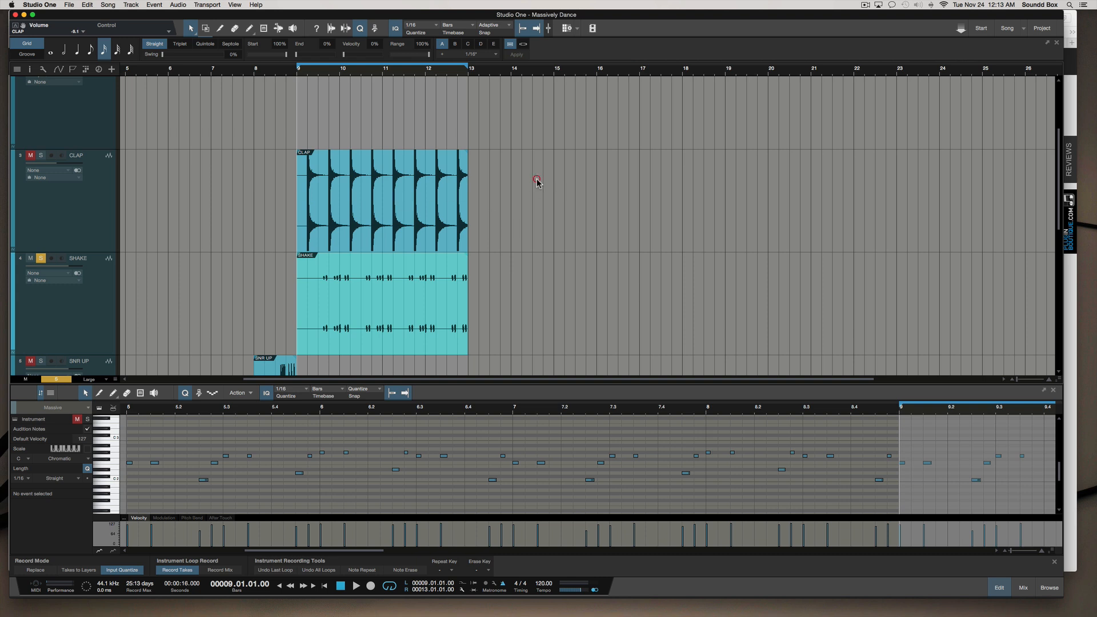
{"action": "key", "text": "space"}
{"action": "key", "text": "space"}
{"action": "key", "text": "space"}
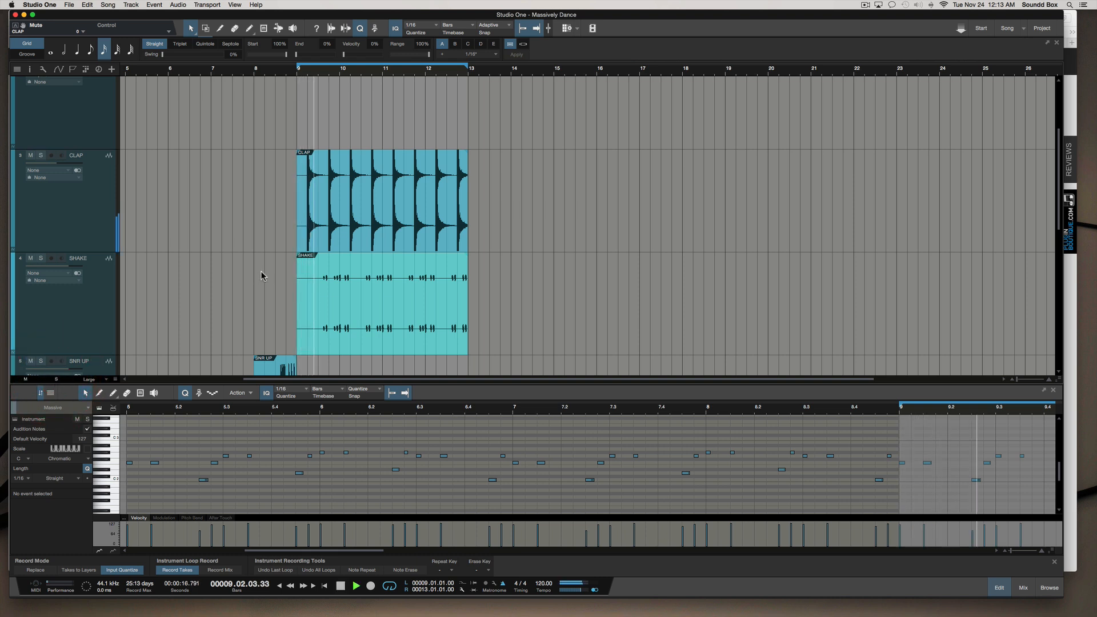
Step: Set the CLAP audio track's volume to -7.5 dB and the SHAKE audio track's volume to -0.8 dB
{"action": "left_click_drag", "start_coordinate": [55, 163], "coordinate": [58, 165]}
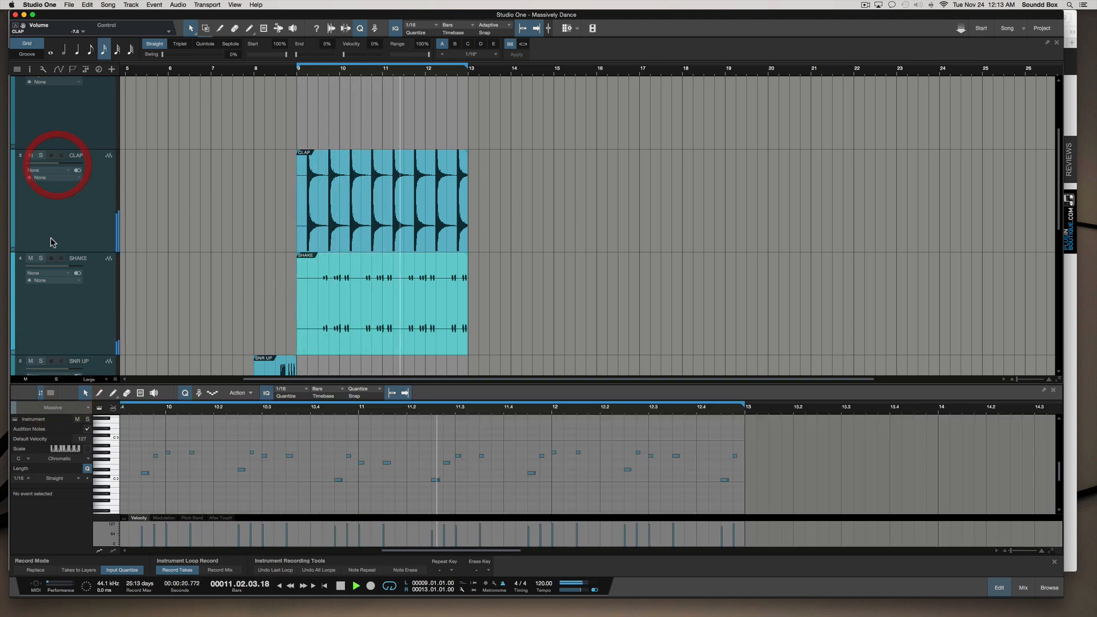
{"action": "left_click_drag", "start_coordinate": [68, 267], "coordinate": [66, 267]}
Step: Show the mixer, pan the SHAKE channel to R41 and raise its volume to +0.8 dB
{"action": "left_click", "coordinate": [89, 297]}
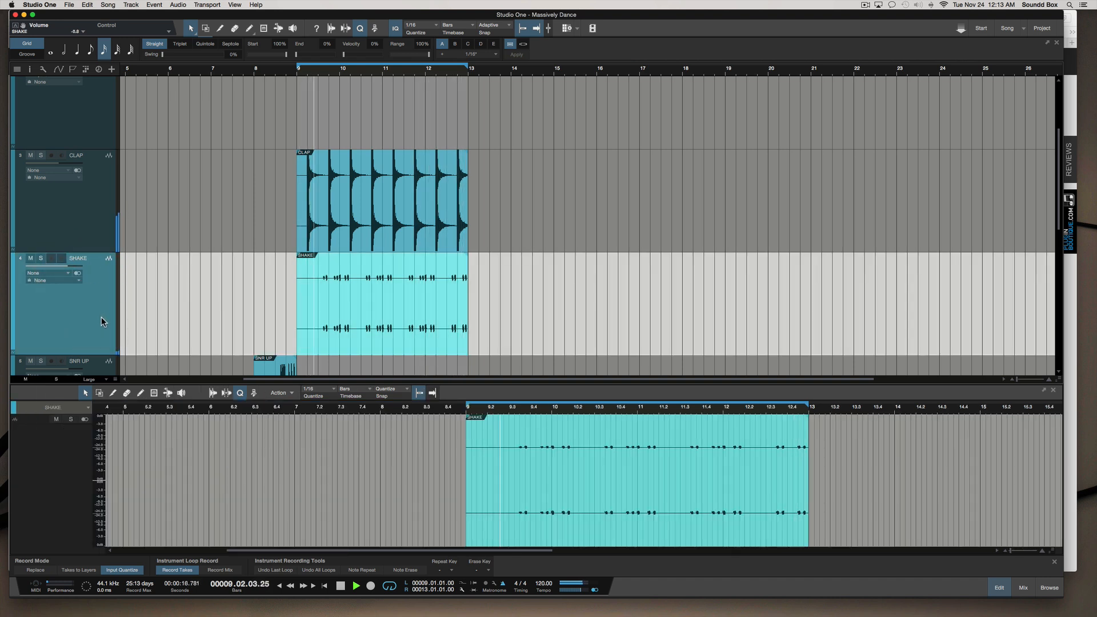
{"action": "key", "text": "F3"}
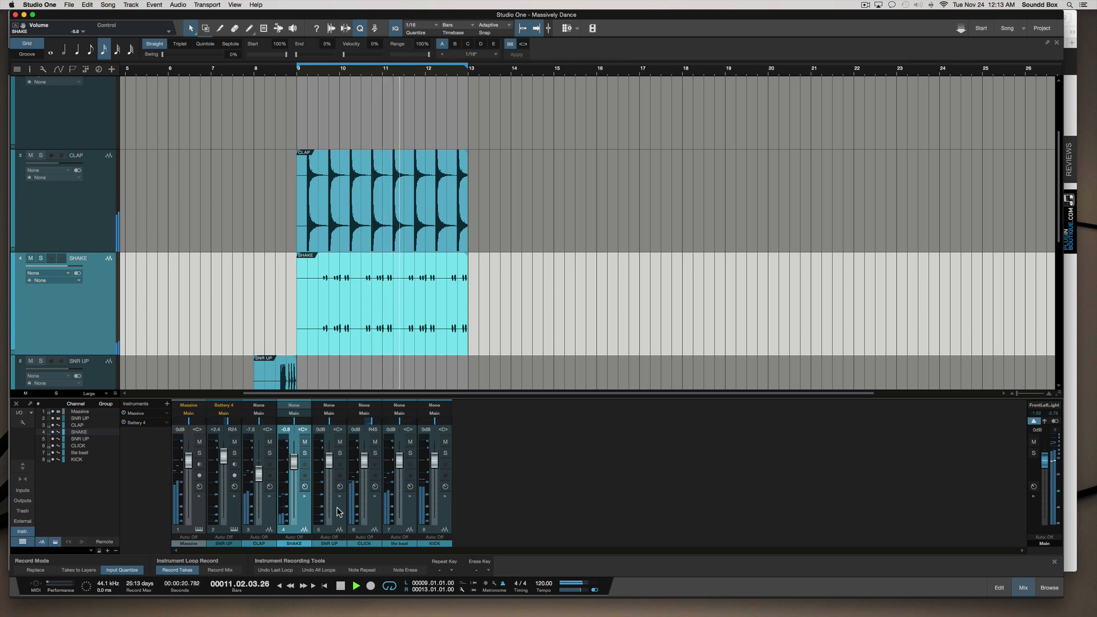
{"action": "left_click_drag", "start_coordinate": [300, 429], "coordinate": [301, 427]}
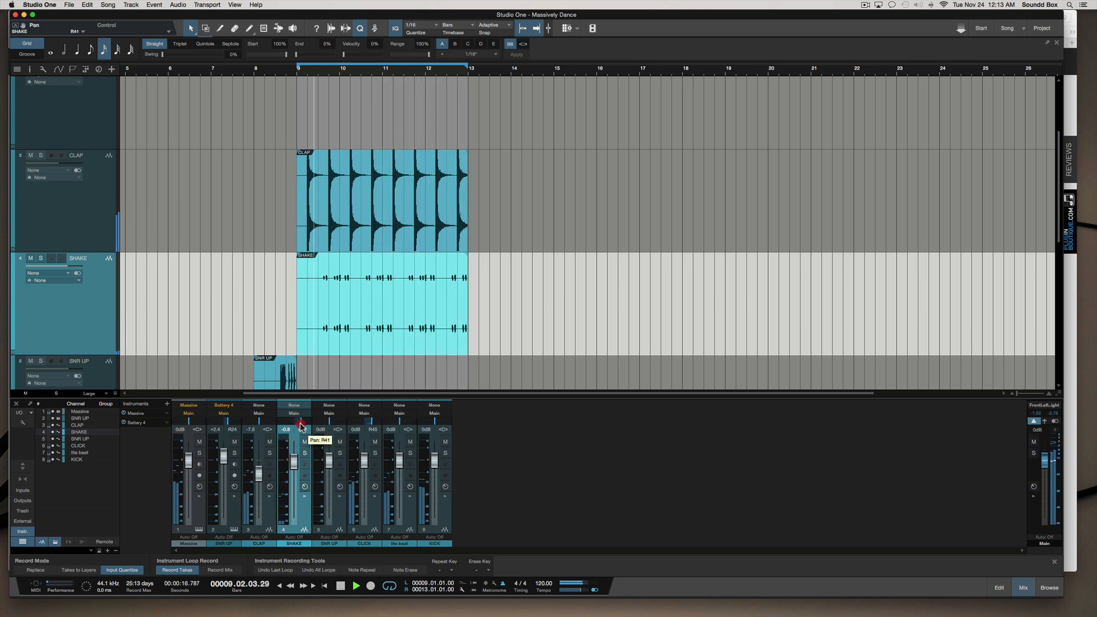
{"action": "left_click_drag", "start_coordinate": [295, 463], "coordinate": [294, 459]}
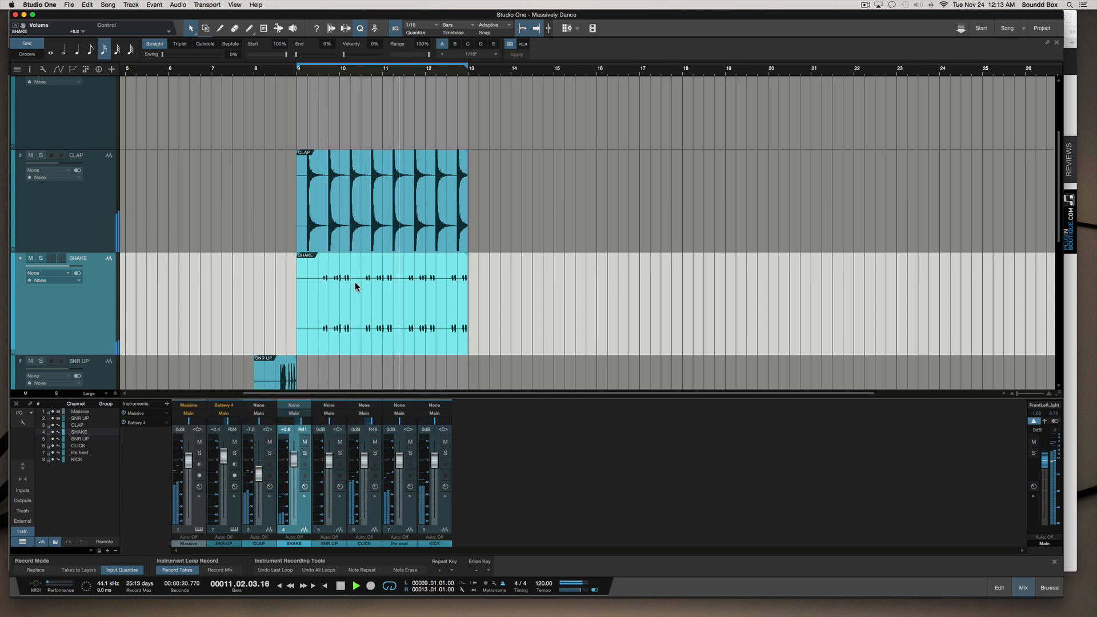
Step: Open the Massive track's instrument window and show its Synth page
{"action": "scroll", "coordinate": [260, 276], "scroll_direction": "down", "scroll_amount": 2}
{"action": "scroll", "coordinate": [261, 275], "scroll_direction": "up", "scroll_amount": 5}
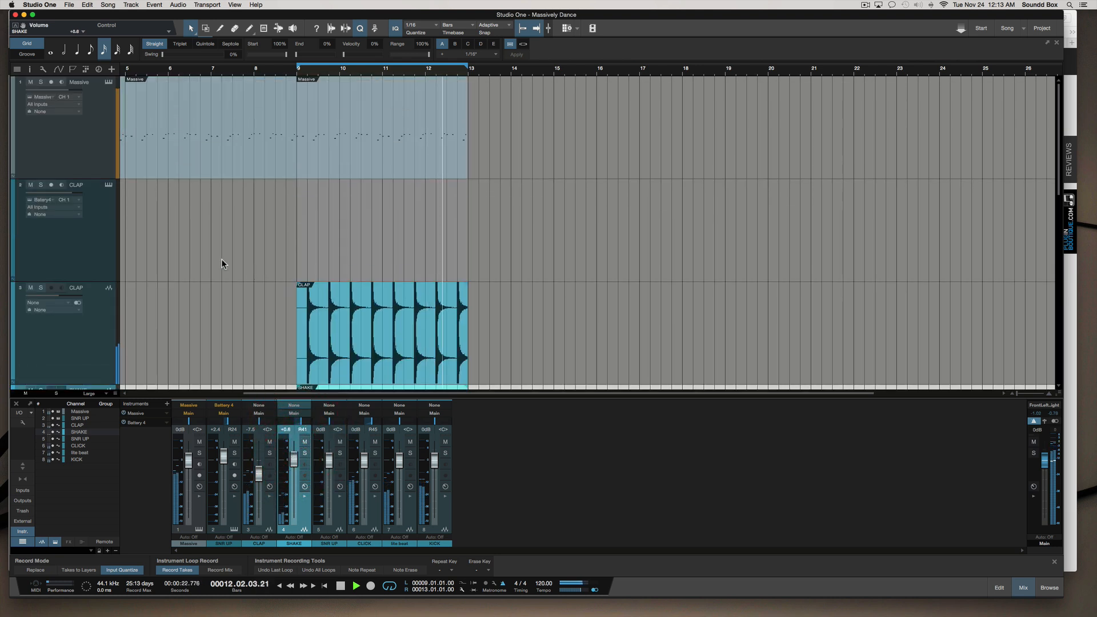
{"action": "left_click", "coordinate": [97, 264]}
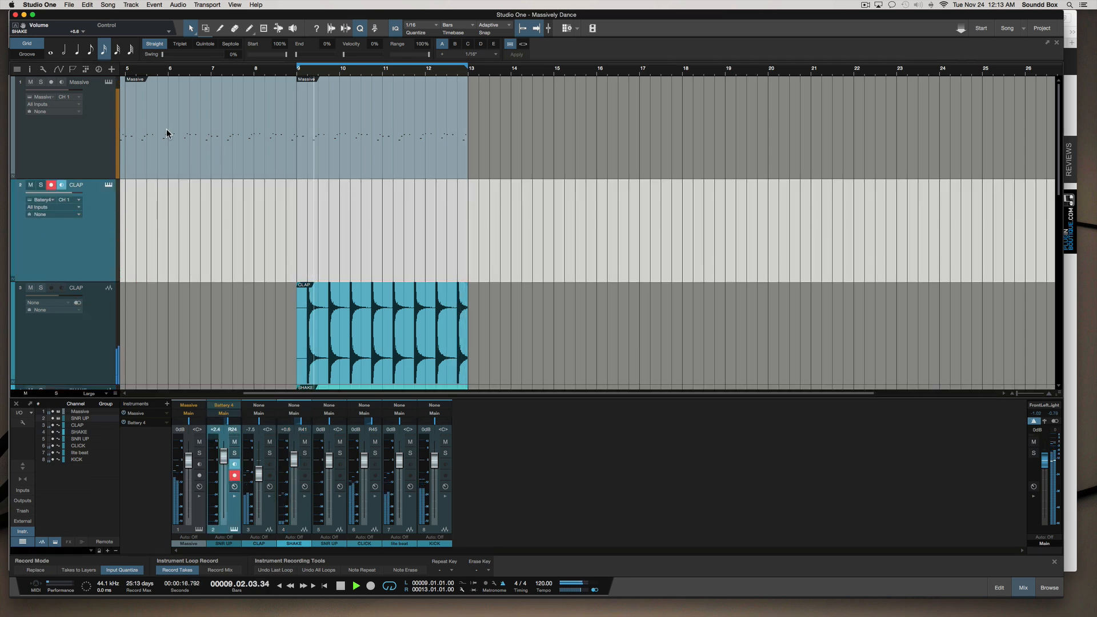
{"action": "left_click", "coordinate": [80, 121]}
{"action": "left_click", "coordinate": [108, 83]}
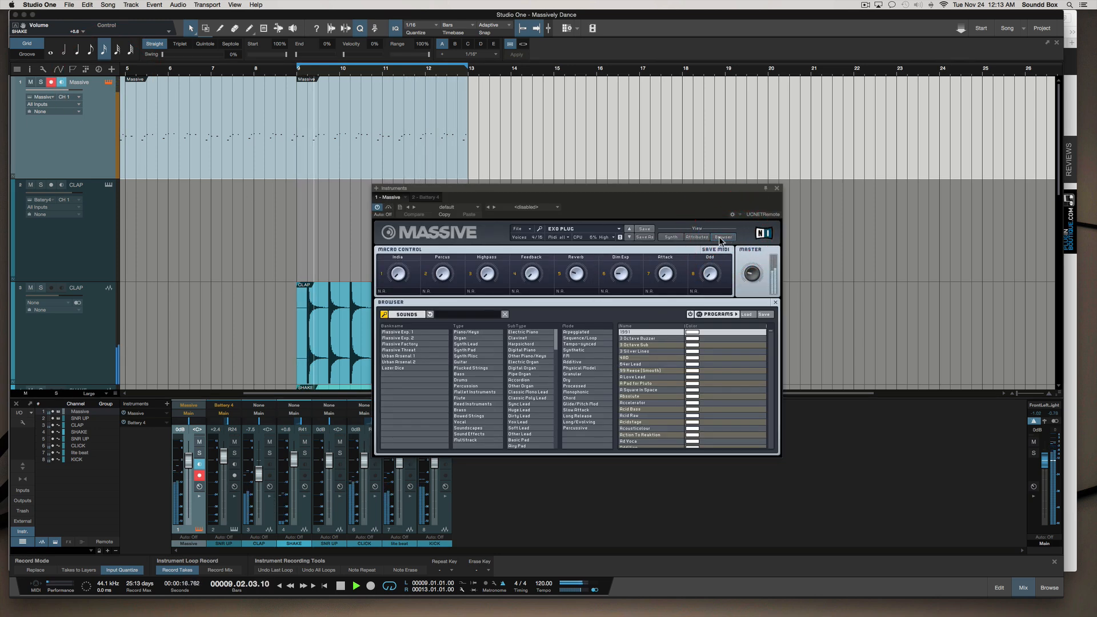
{"action": "left_click", "coordinate": [672, 237]}
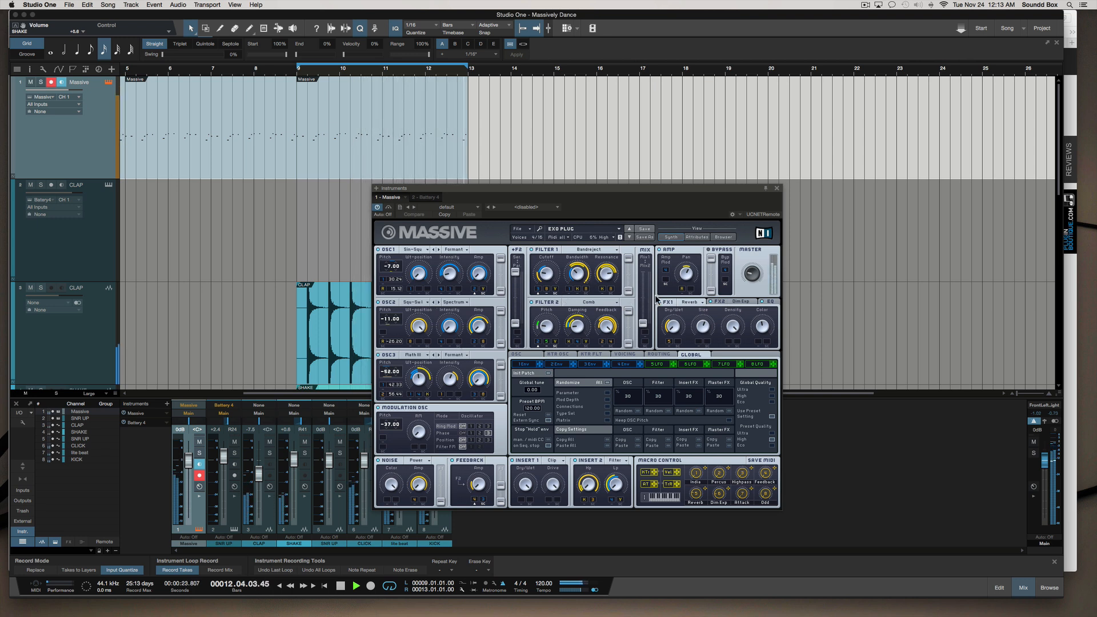
Step: Adjust Massive's amp pan, Filter 1 bandwidth and resonance, and Filter 2 damping while the loop plays
{"action": "left_click", "coordinate": [685, 288]}
{"action": "left_click_drag", "start_coordinate": [685, 288], "coordinate": [685, 270]}
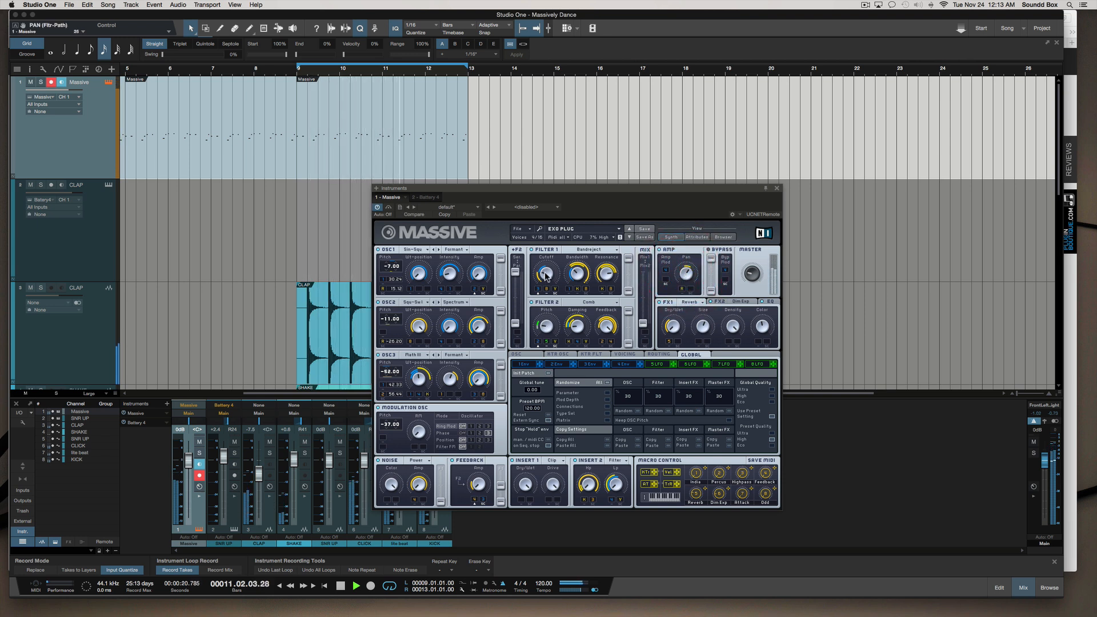
{"action": "left_click", "coordinate": [575, 261]}
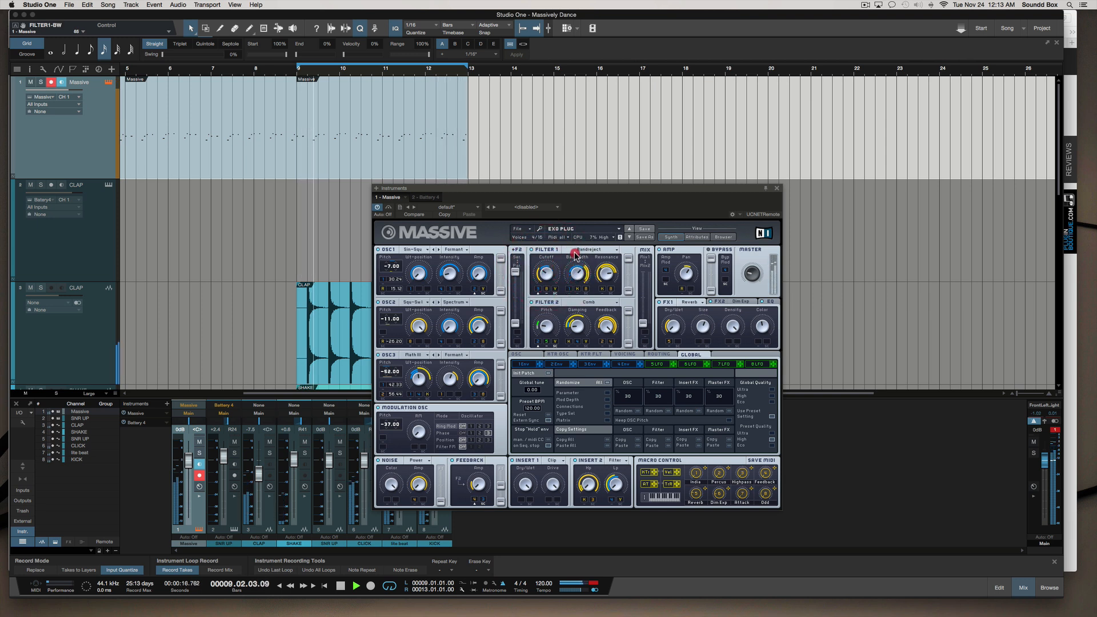
{"action": "left_click", "coordinate": [603, 280]}
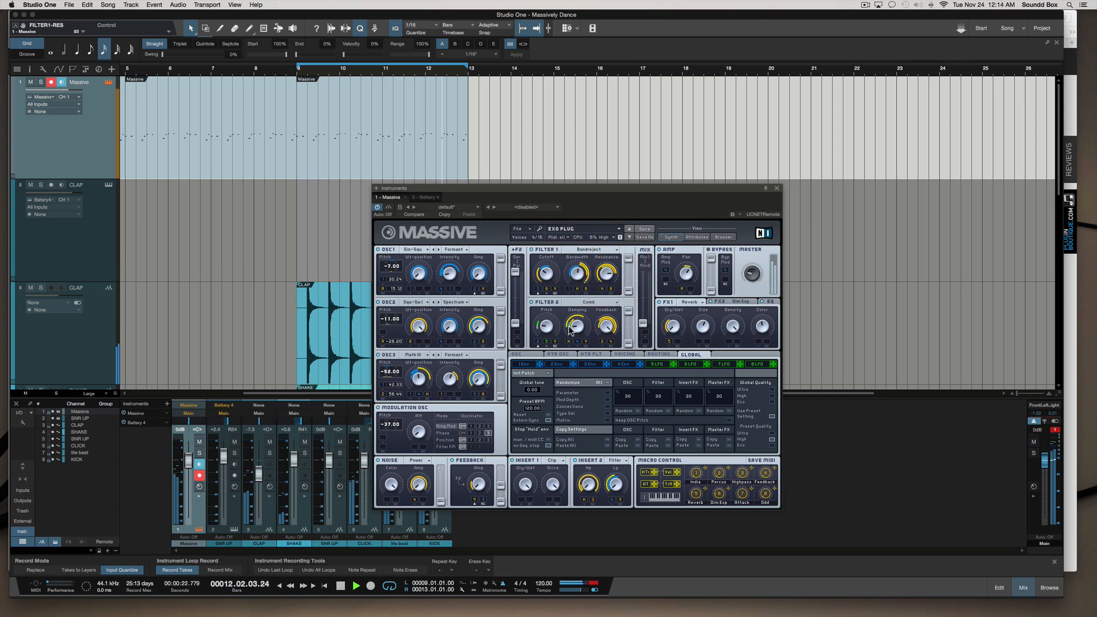
{"action": "mouse_move", "coordinate": [578, 310]}
{"action": "left_mouse_down"}
{"action": "mouse_move", "coordinate": [578, 270]}
{"action": "mouse_move", "coordinate": [578, 305]}
{"action": "left_mouse_up"}
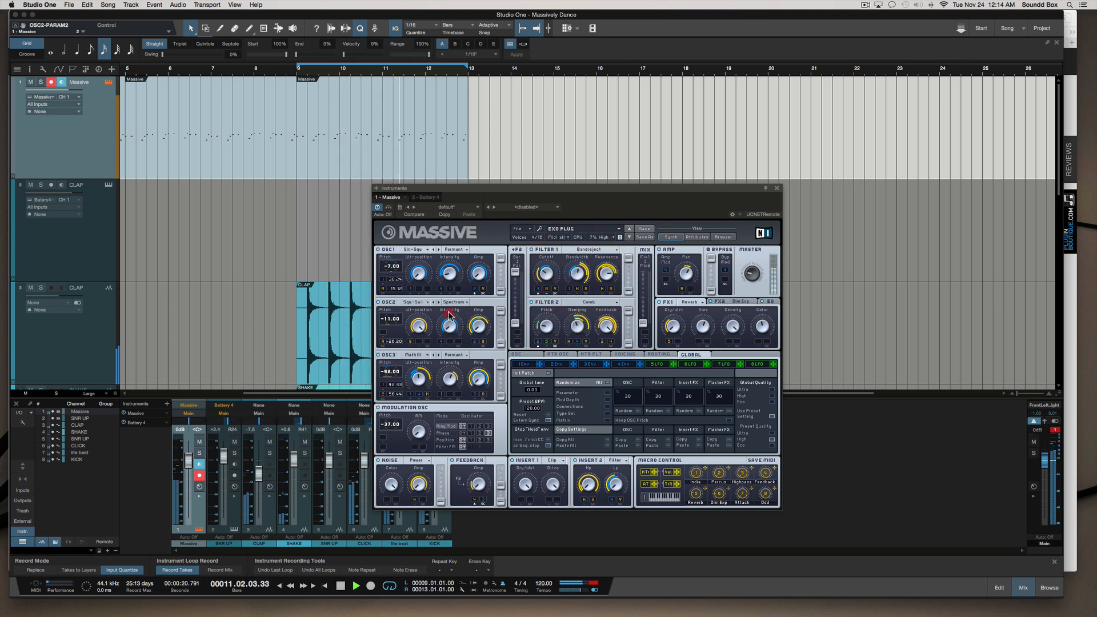
Step: Adjust oscillator 2's amp level and oscillator 3's wavetable position, intensity and amp level in the EXO PLUG patch
{"action": "left_click", "coordinate": [483, 330]}
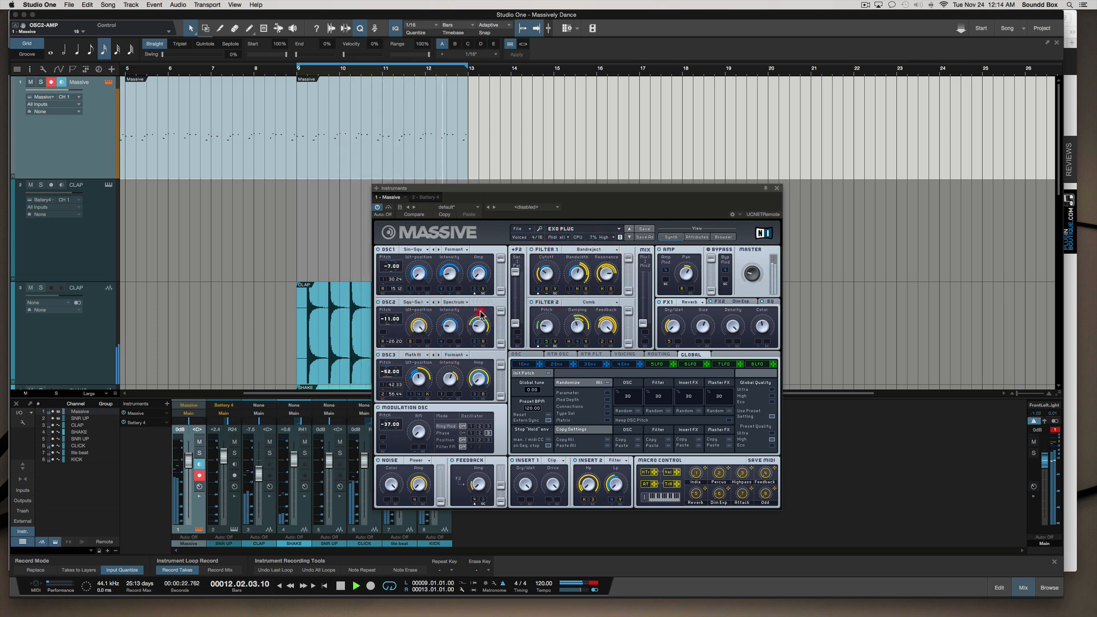
{"action": "left_click_drag", "start_coordinate": [482, 297], "coordinate": [478, 338]}
{"action": "left_click_drag", "start_coordinate": [418, 385], "coordinate": [452, 392]}
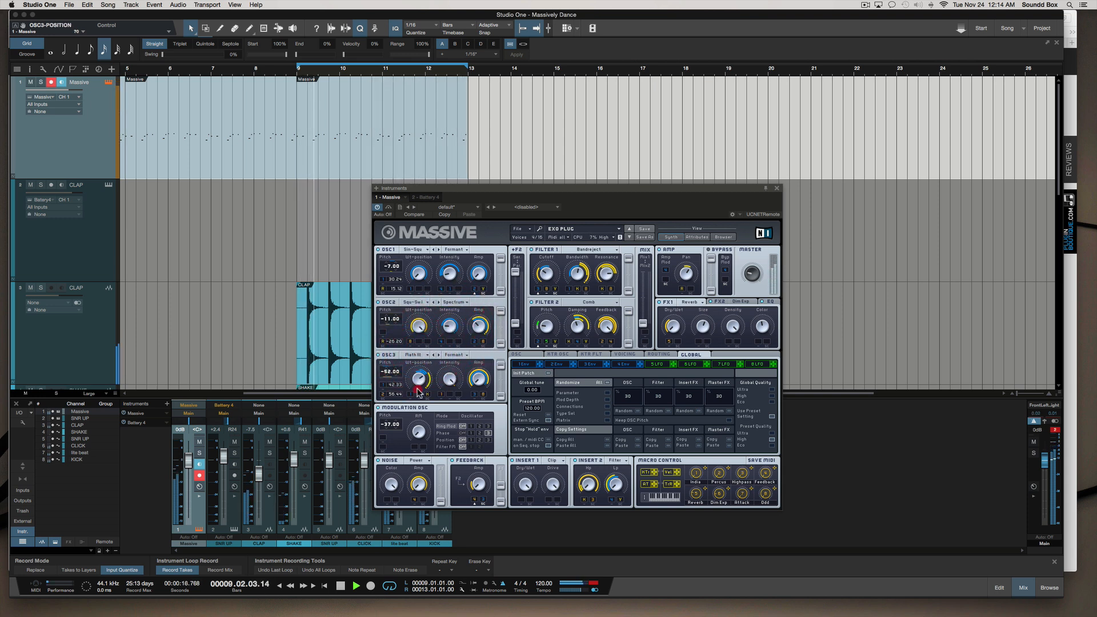
{"action": "left_click_drag", "start_coordinate": [419, 379], "coordinate": [421, 398]}
{"action": "left_click_drag", "start_coordinate": [478, 377], "coordinate": [478, 354]}
Step: Examine the settings of envelopes 2 to 4 and LFOs 5 and 6, and oscillator 3's modulation slots
{"action": "left_click", "coordinate": [554, 366]}
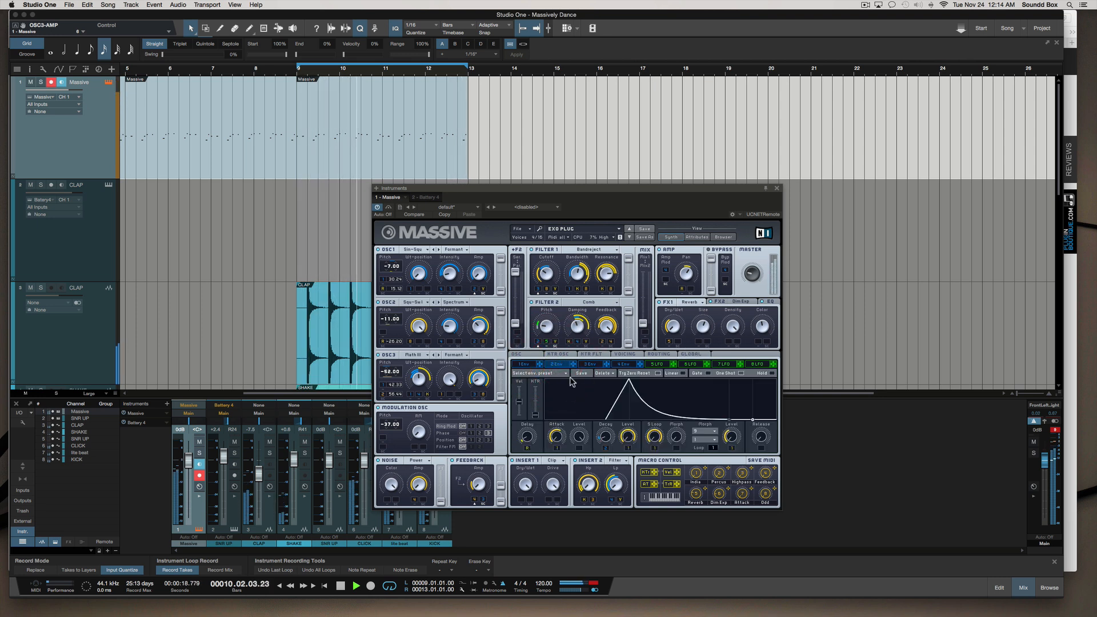
{"action": "left_click", "coordinate": [588, 366]}
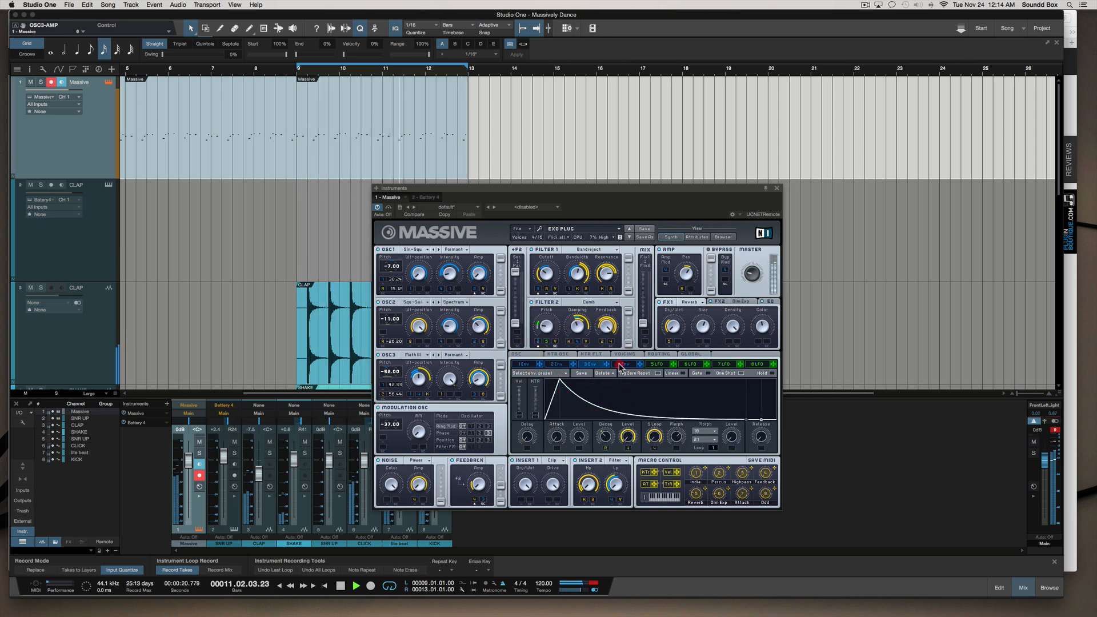
{"action": "left_click", "coordinate": [622, 366]}
{"action": "left_click", "coordinate": [658, 366]}
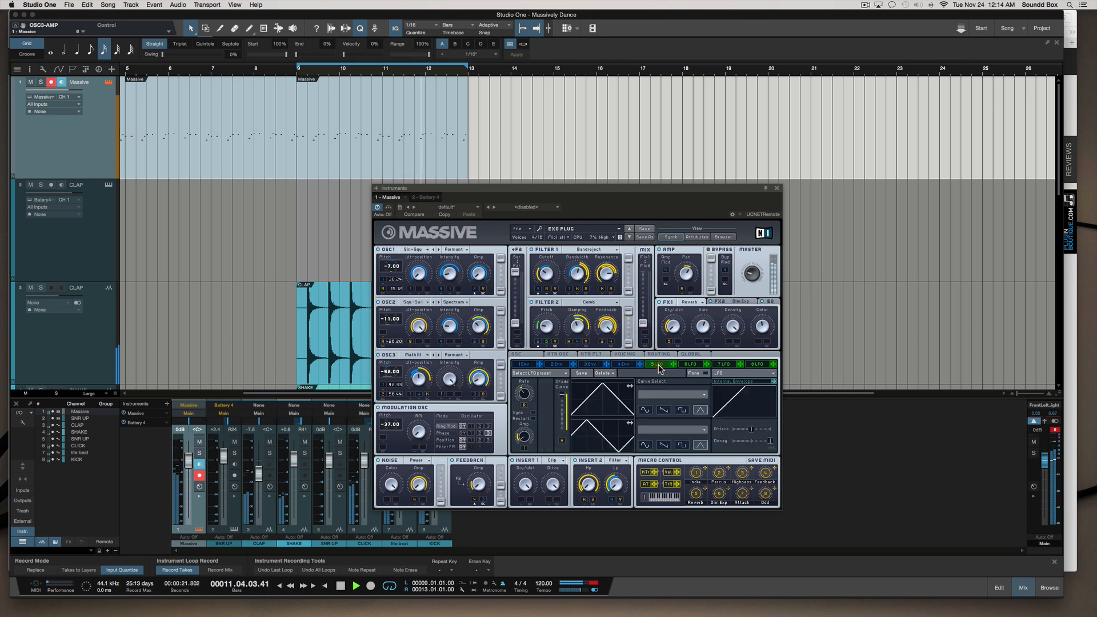
{"action": "left_click", "coordinate": [693, 367]}
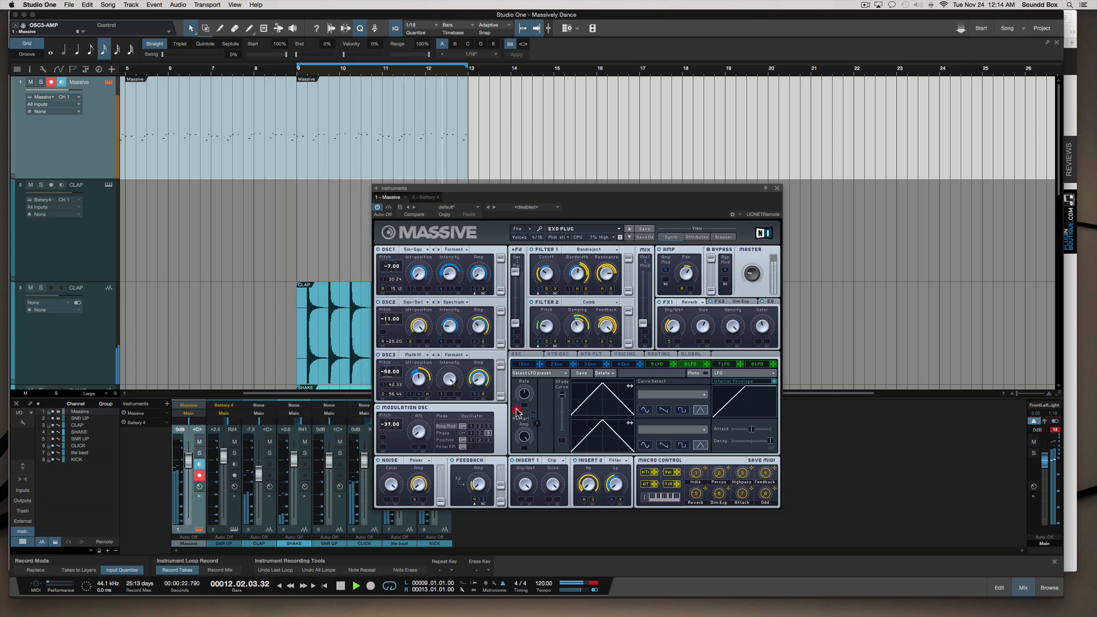
{"action": "left_click_drag", "start_coordinate": [456, 398], "coordinate": [449, 396]}
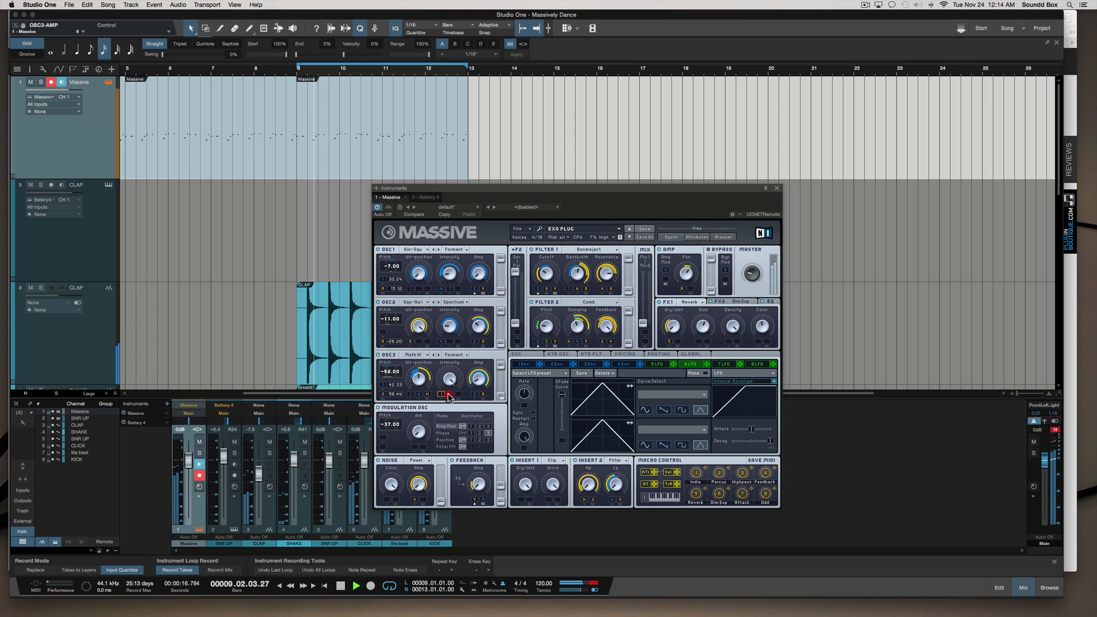
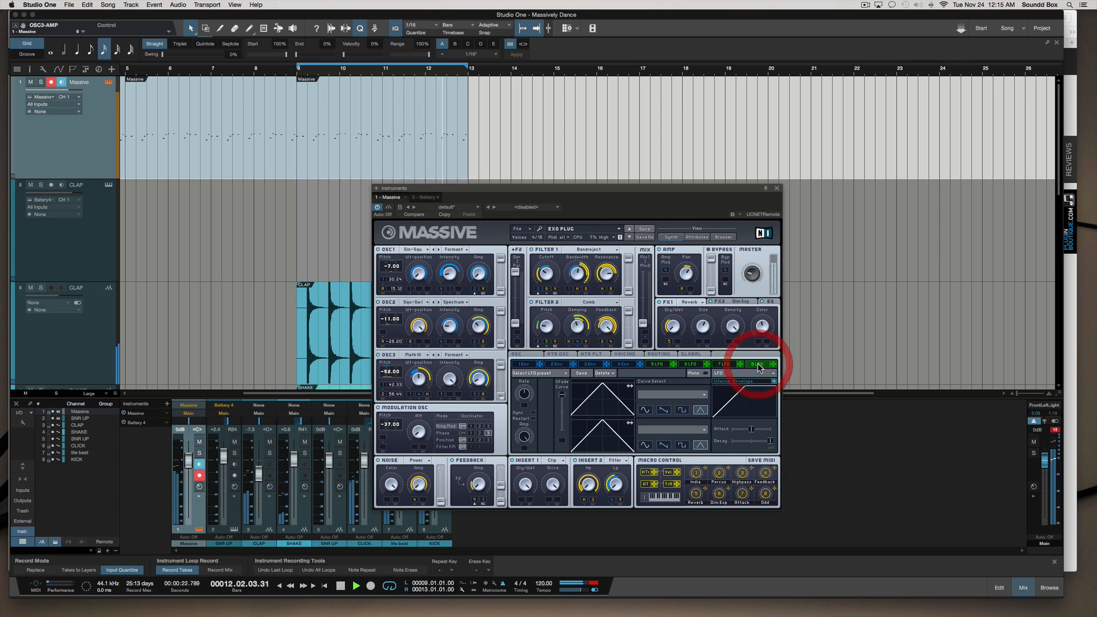
Step: Adjust the attack and decay times of envelope 1
{"action": "left_click", "coordinate": [524, 364]}
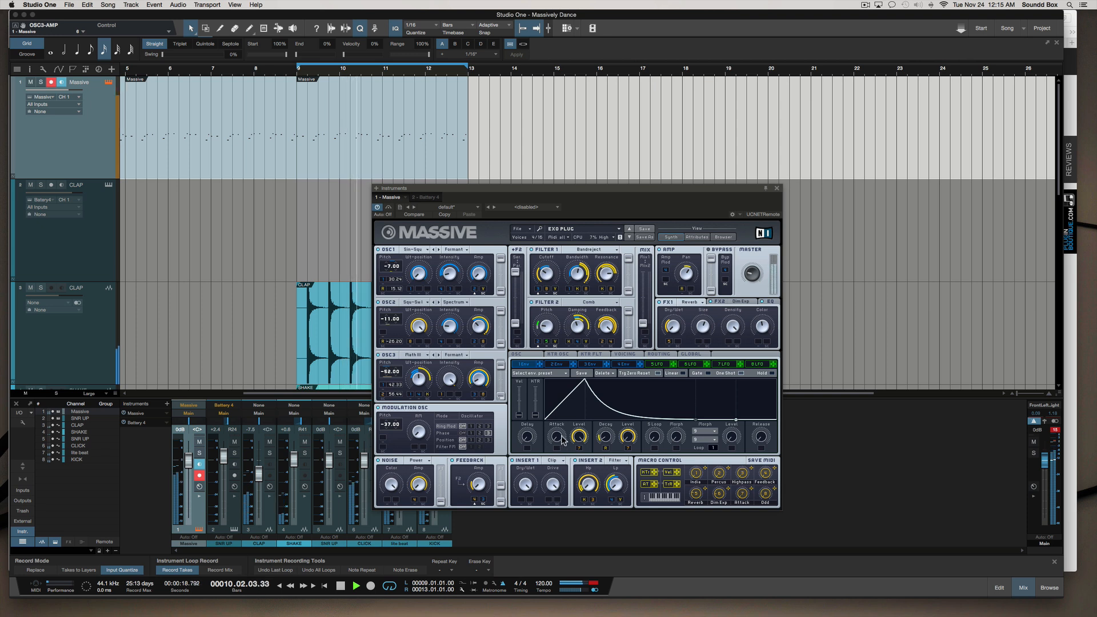
{"action": "left_click_drag", "start_coordinate": [555, 427], "coordinate": [557, 463]}
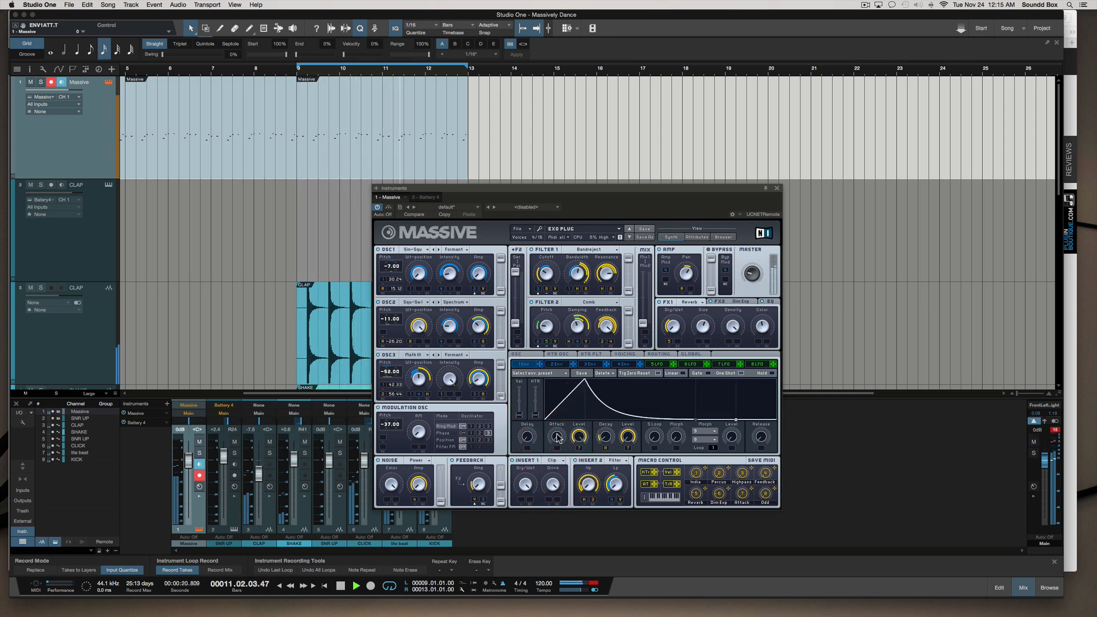
{"action": "mouse_move", "coordinate": [605, 437]}
{"action": "left_mouse_down"}
{"action": "mouse_move", "coordinate": [605, 414]}
{"action": "mouse_move", "coordinate": [605, 449]}
{"action": "left_mouse_up"}
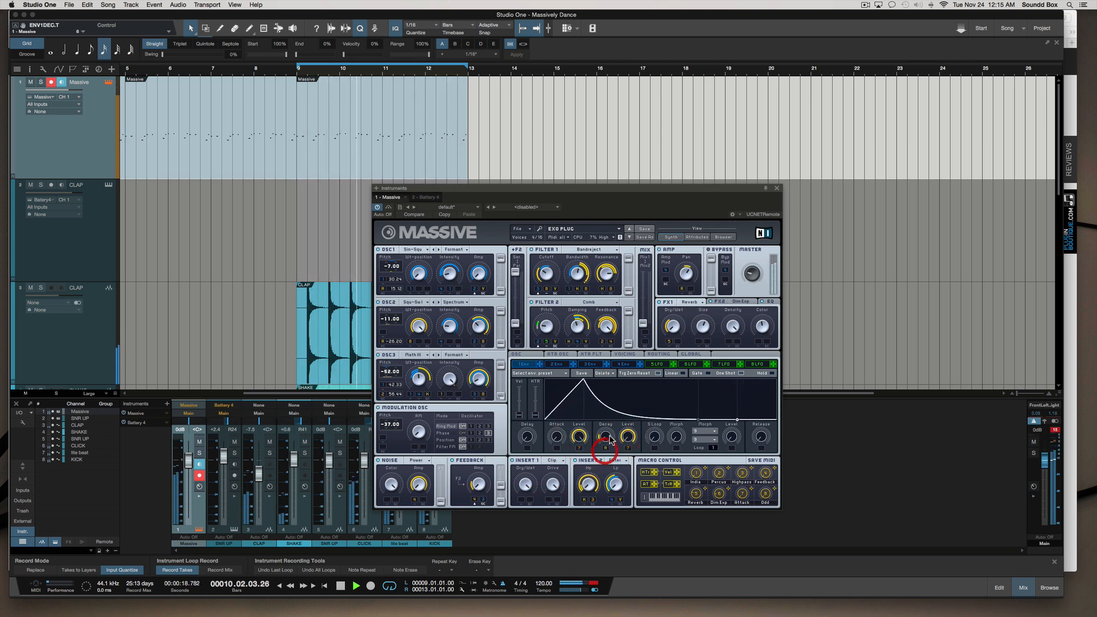
Step: Display LFO 5, toggle the modulation oscillator off and on, and adjust its RM amount
{"action": "left_click", "coordinate": [655, 364]}
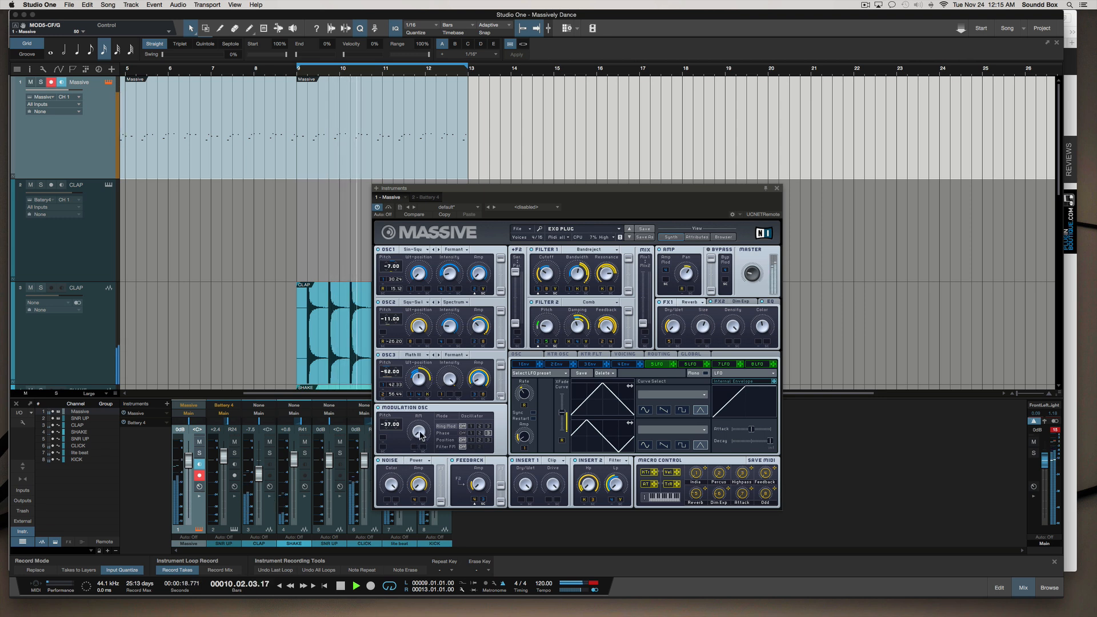
{"action": "left_click", "coordinate": [378, 409]}
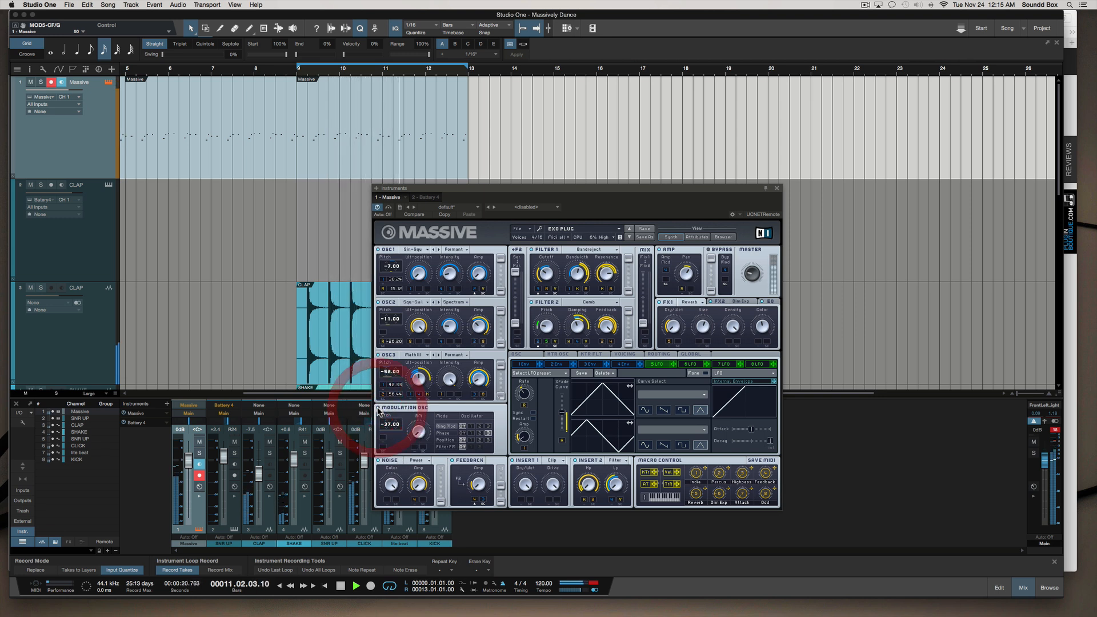
{"action": "left_click", "coordinate": [378, 409]}
{"action": "mouse_move", "coordinate": [419, 432]}
{"action": "left_mouse_down"}
{"action": "mouse_move", "coordinate": [422, 401]}
{"action": "mouse_move", "coordinate": [418, 418]}
{"action": "left_mouse_up"}
Step: Adjust the Insert 1 effect's controls and fine-tune oscillator 3's wavetable position
{"action": "left_click_drag", "start_coordinate": [523, 482], "coordinate": [549, 527]}
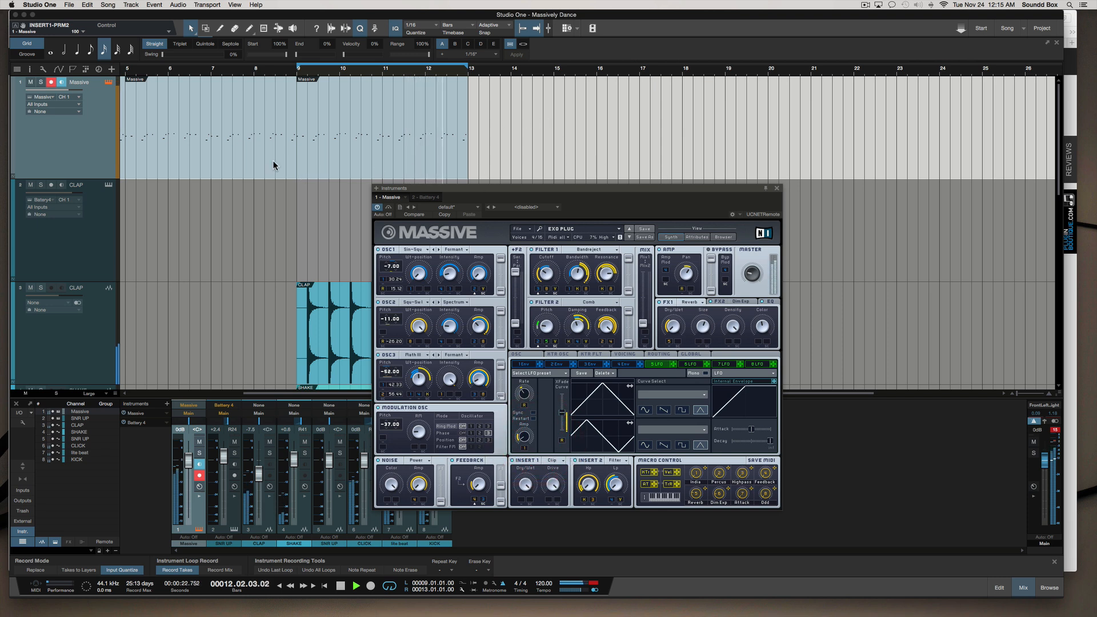
{"action": "mouse_move", "coordinate": [427, 380]}
{"action": "left_mouse_down"}
{"action": "mouse_move", "coordinate": [421, 408]}
{"action": "mouse_move", "coordinate": [404, 411]}
{"action": "mouse_move", "coordinate": [422, 382]}
{"action": "left_mouse_up"}
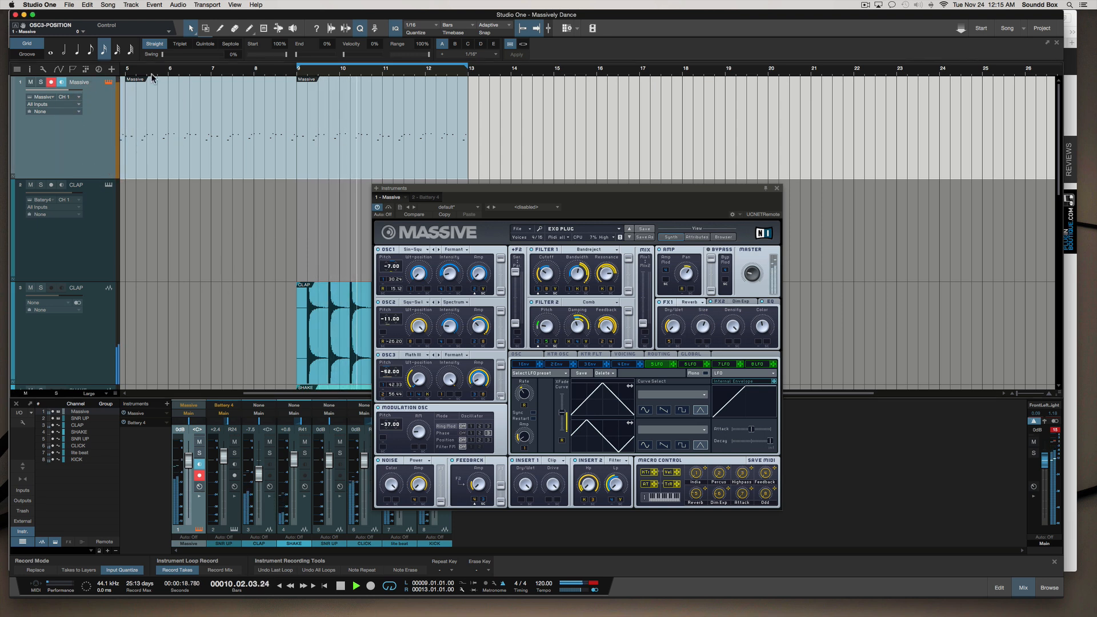
Step: Lower the Massive track's volume to -4.0 dB and leave the track record-armed
{"action": "left_click", "coordinate": [52, 83]}
{"action": "left_click_drag", "start_coordinate": [55, 90], "coordinate": [56, 96]}
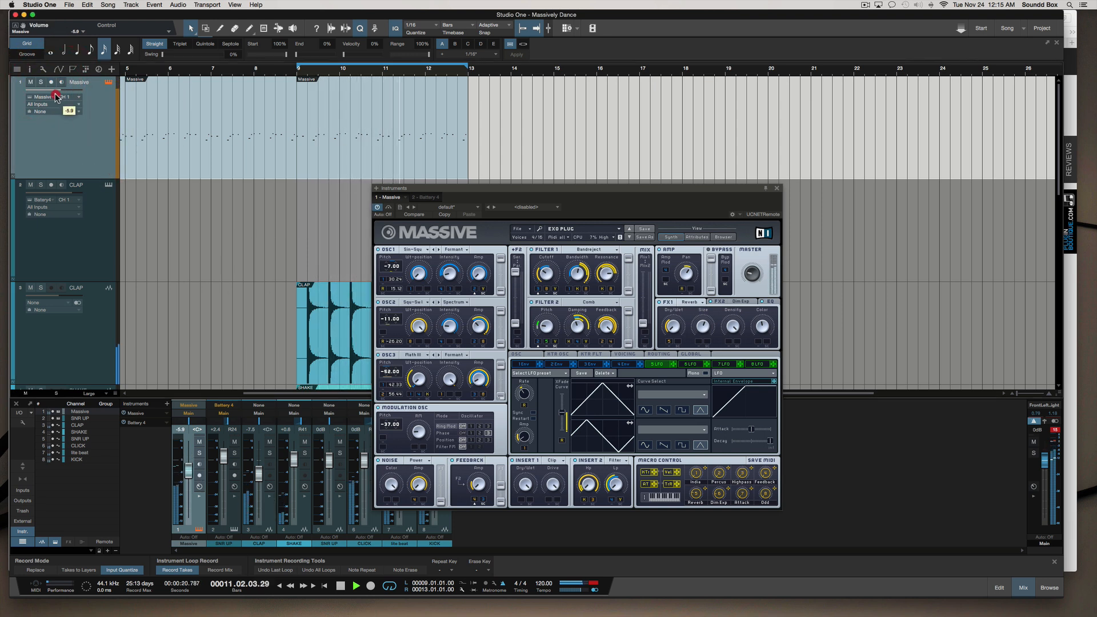
{"action": "left_click", "coordinate": [51, 81]}
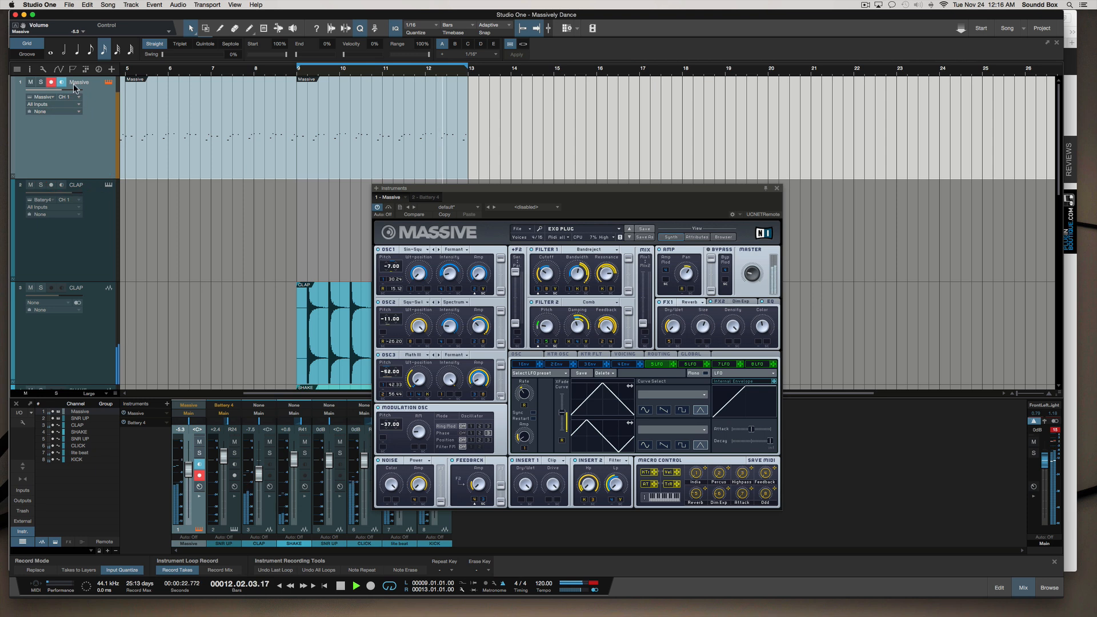
{"action": "left_click_drag", "start_coordinate": [57, 92], "coordinate": [61, 91]}
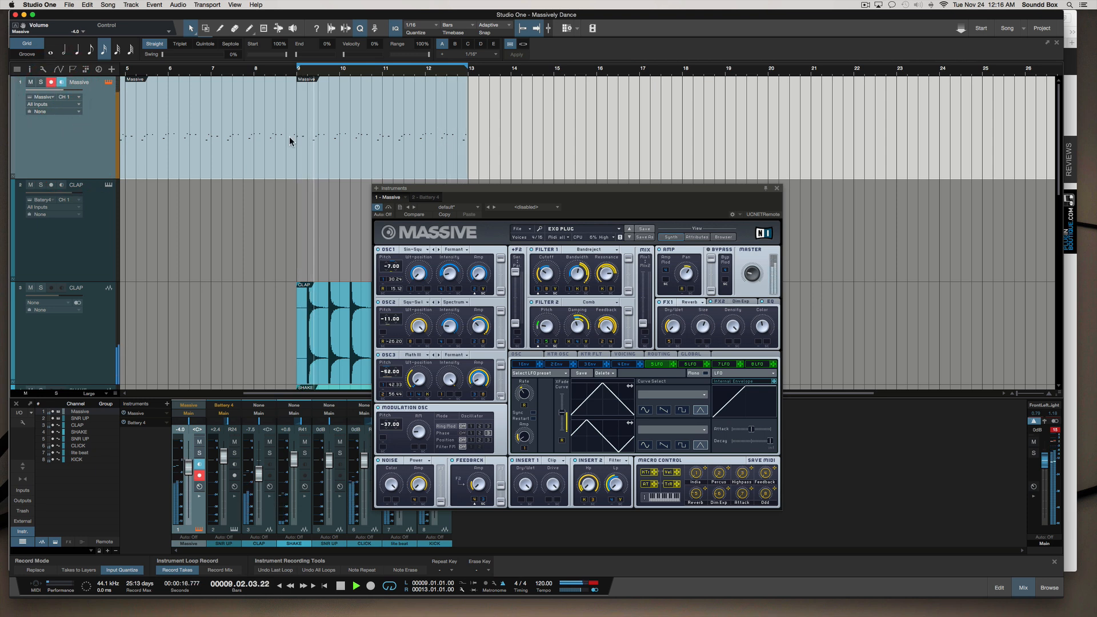
Step: Stop playback and merge all instrument parts on the Massive track into one continuous part
{"action": "left_click", "coordinate": [380, 121]}
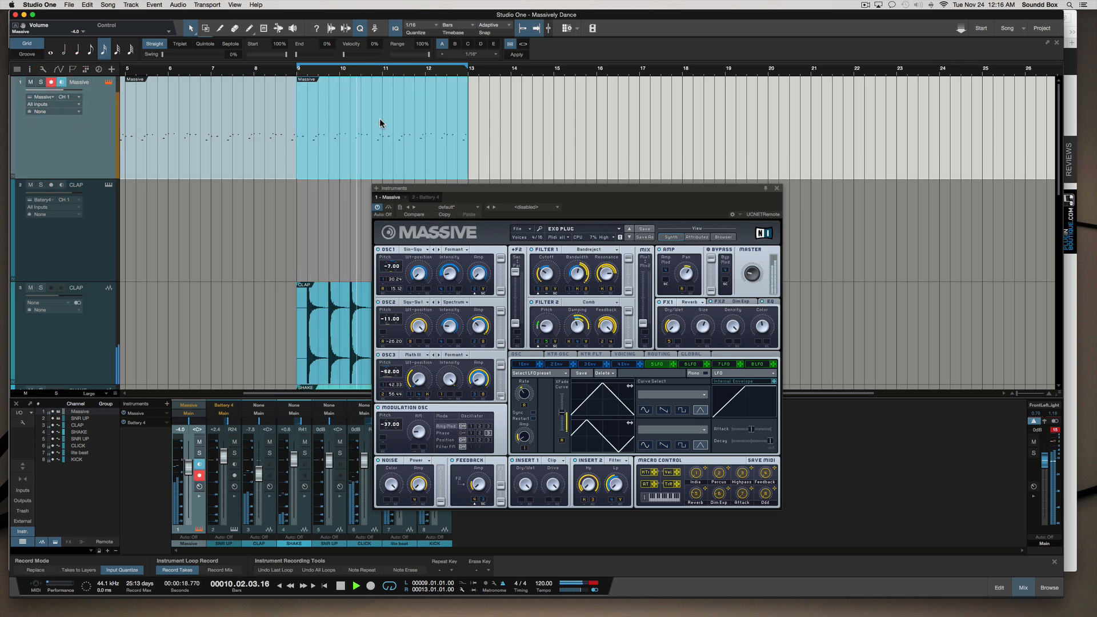
{"action": "key", "text": "space"}
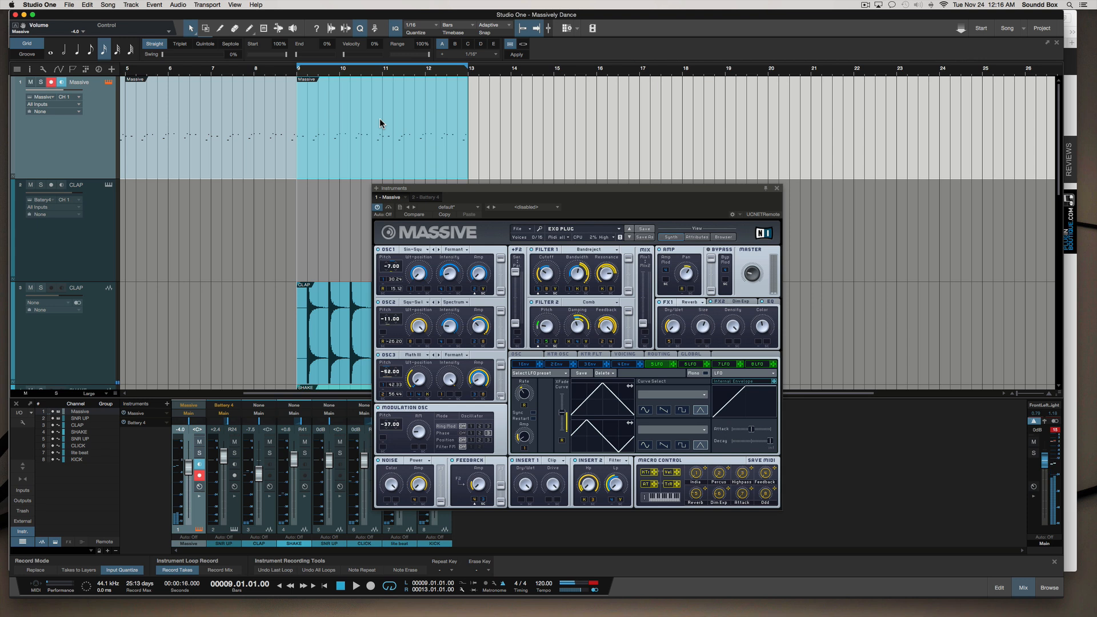
{"action": "left_click", "coordinate": [54, 122]}
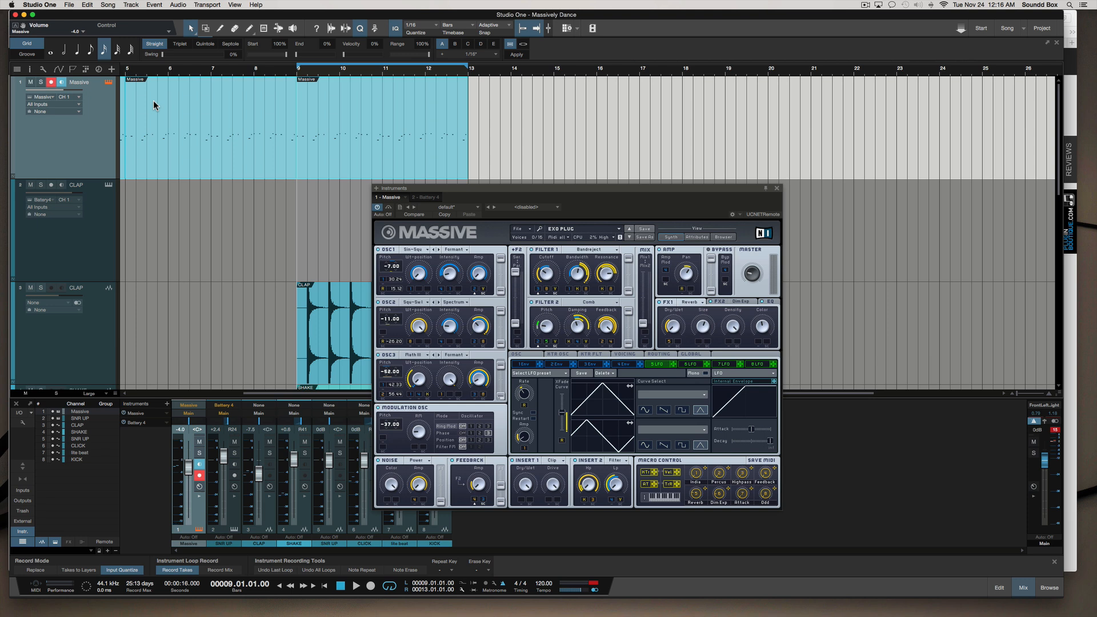
{"action": "key", "text": "g"}
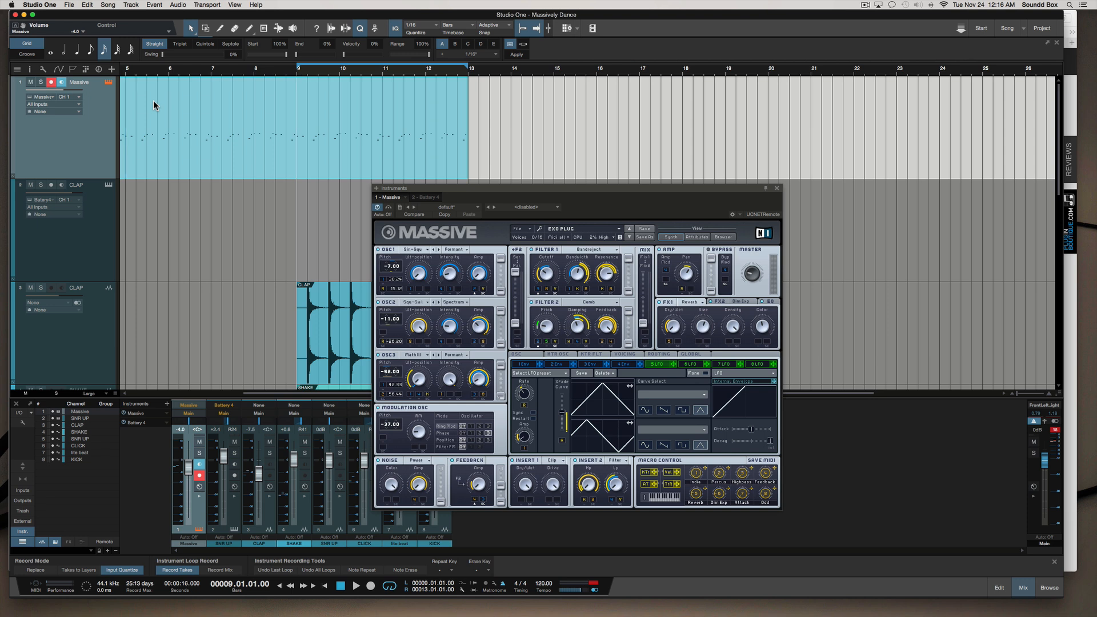
{"action": "scroll", "coordinate": [251, 118], "scroll_direction": "left", "scroll_amount": 4}
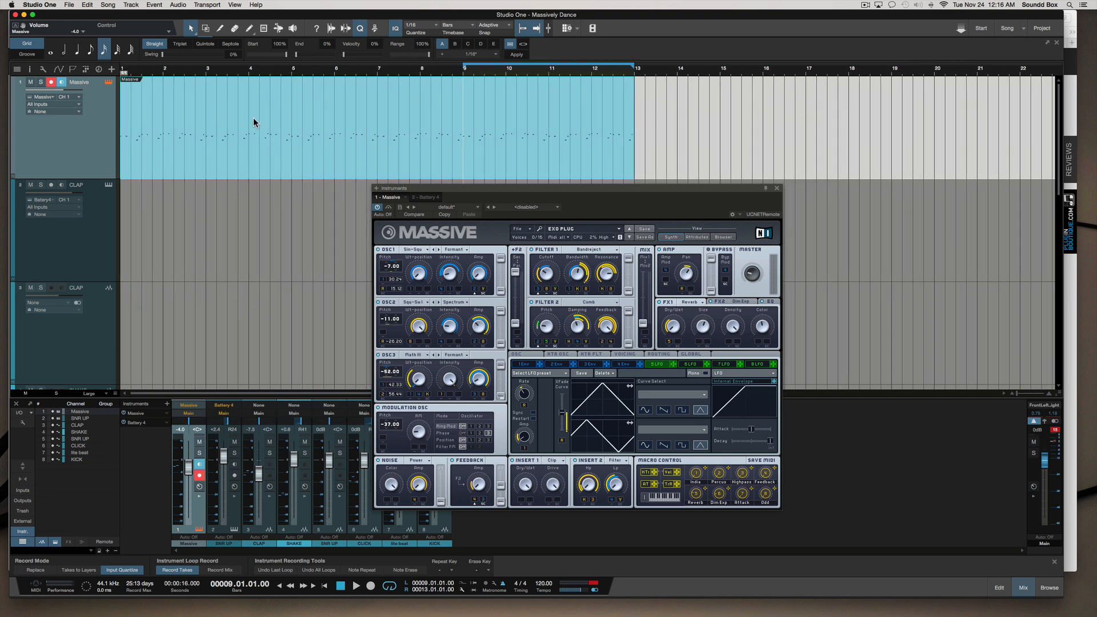
Step: Rename the Massive track to "Massive LEAD" and bounce its merged part to a new audio track
{"action": "left_click", "coordinate": [294, 108]}
{"action": "double_click", "coordinate": [84, 83]}
{"action": "key", "text": "Right"}
{"action": "type", "text": "LEAD"}
{"action": "key", "text": "Return"}
{"action": "key", "text": "super+b"}
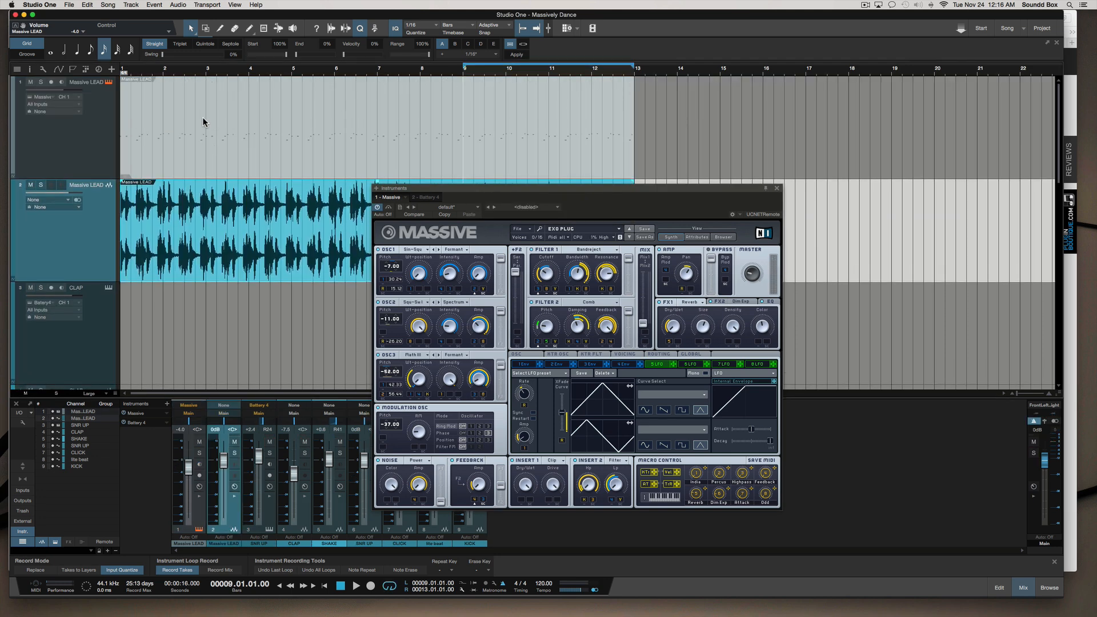
Step: Unmute the original Massive LEAD instrument part and reposition the instrument window over the upper arrangement
{"action": "left_click", "coordinate": [407, 101]}
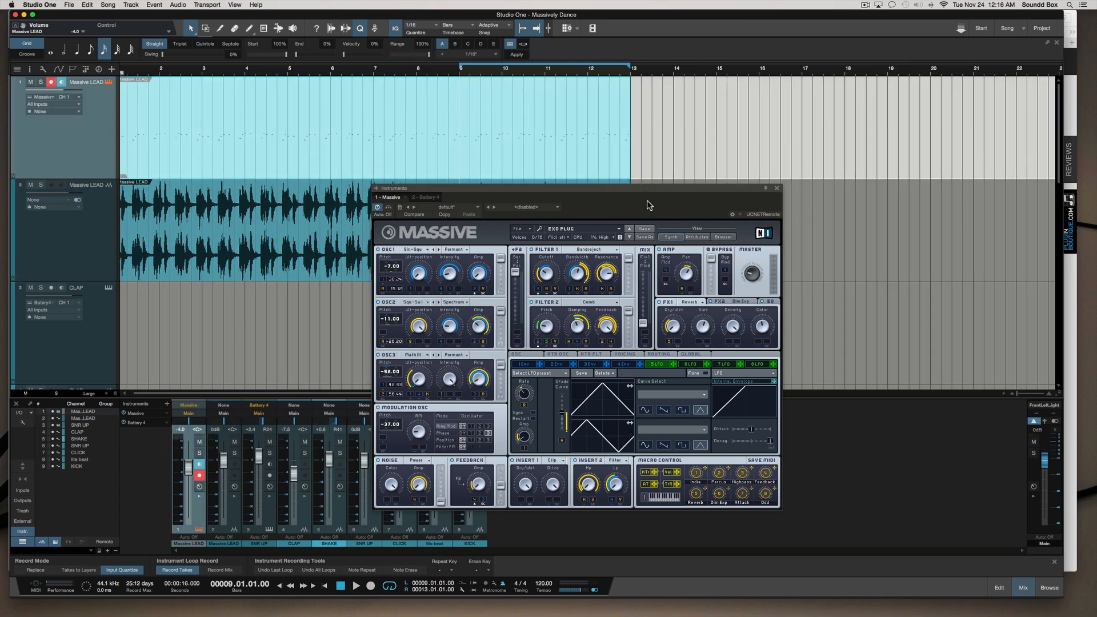
{"action": "left_click_drag", "start_coordinate": [652, 190], "coordinate": [707, 270]}
{"action": "scroll", "coordinate": [713, 105], "scroll_direction": "down", "scroll_amount": 8}
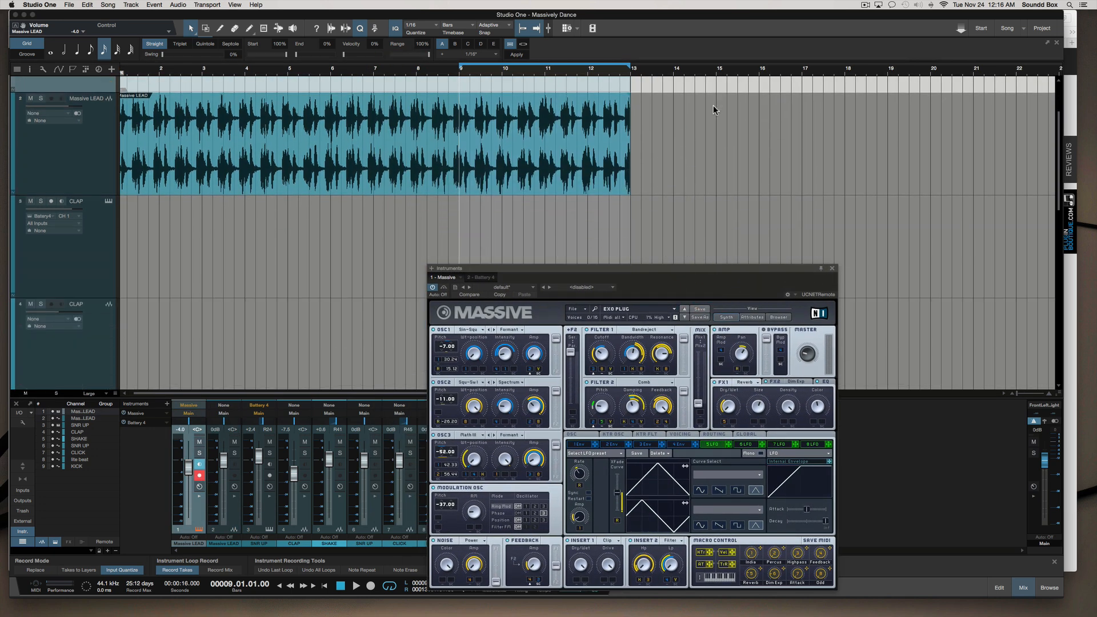
{"action": "scroll", "coordinate": [712, 105], "scroll_direction": "up", "scroll_amount": 7}
{"action": "scroll", "coordinate": [712, 106], "scroll_direction": "up", "scroll_amount": 1}
{"action": "left_click", "coordinate": [458, 148]}
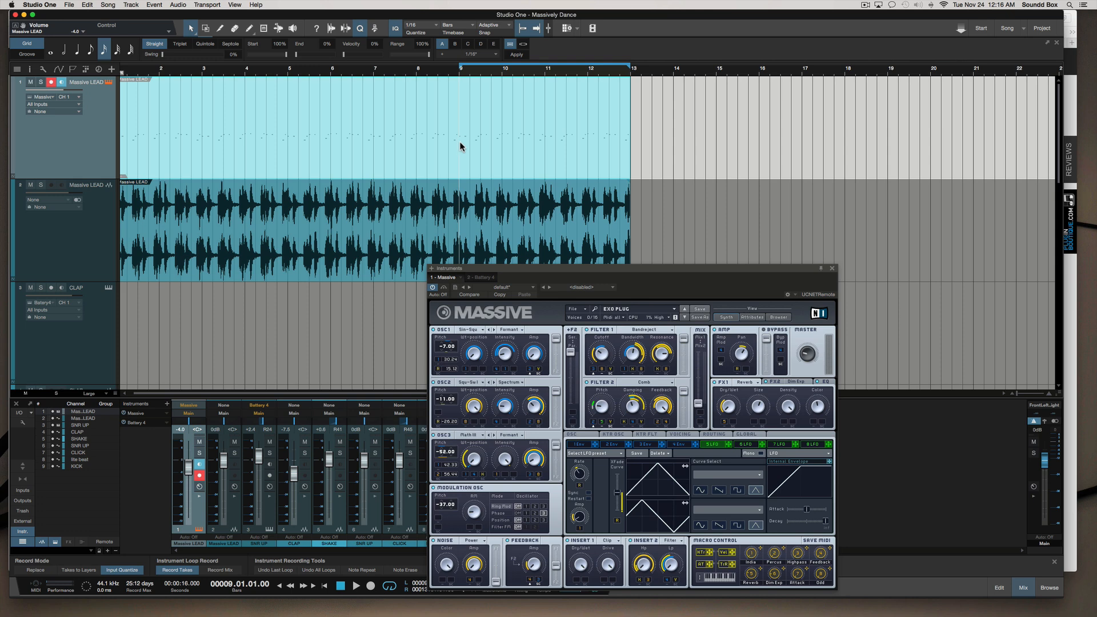
{"action": "left_click_drag", "start_coordinate": [572, 268], "coordinate": [550, 102]}
Step: Show Massive's sound browser, filter it to Bass and Digital Bass, and load the Battery Acid preset
{"action": "left_click", "coordinate": [546, 122]}
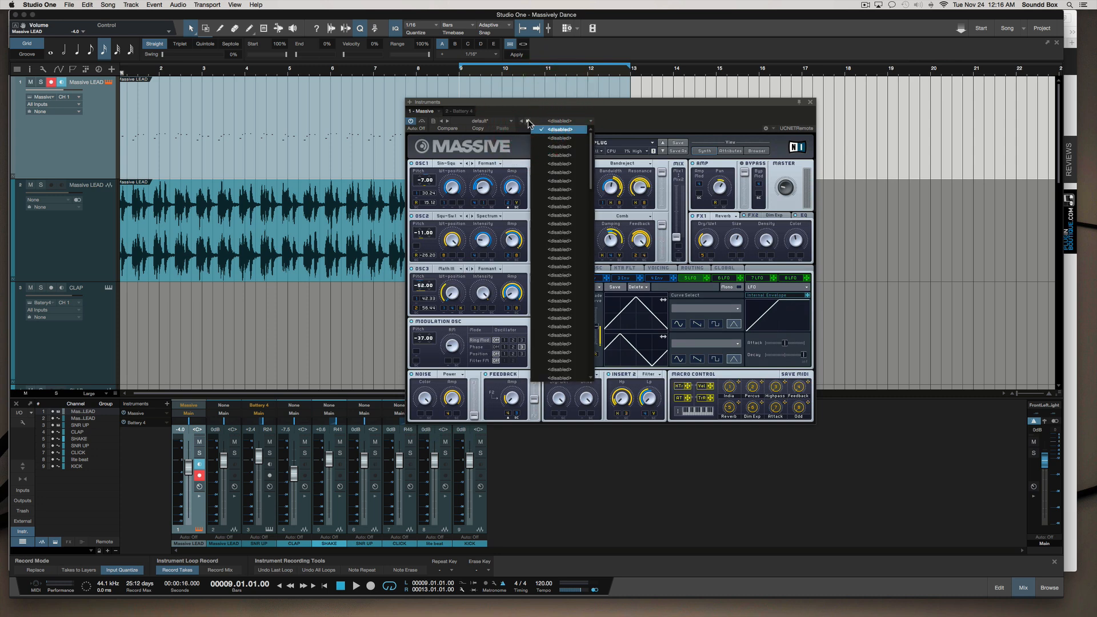
{"action": "left_click", "coordinate": [673, 114]}
{"action": "left_click", "coordinate": [756, 151]}
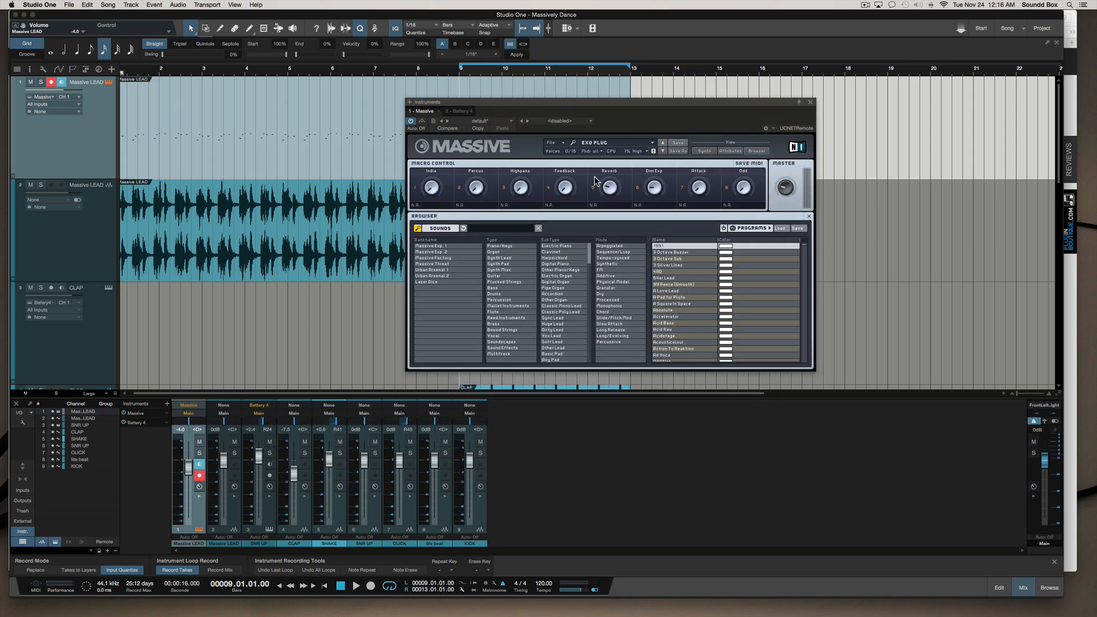
{"action": "left_click", "coordinate": [507, 283]}
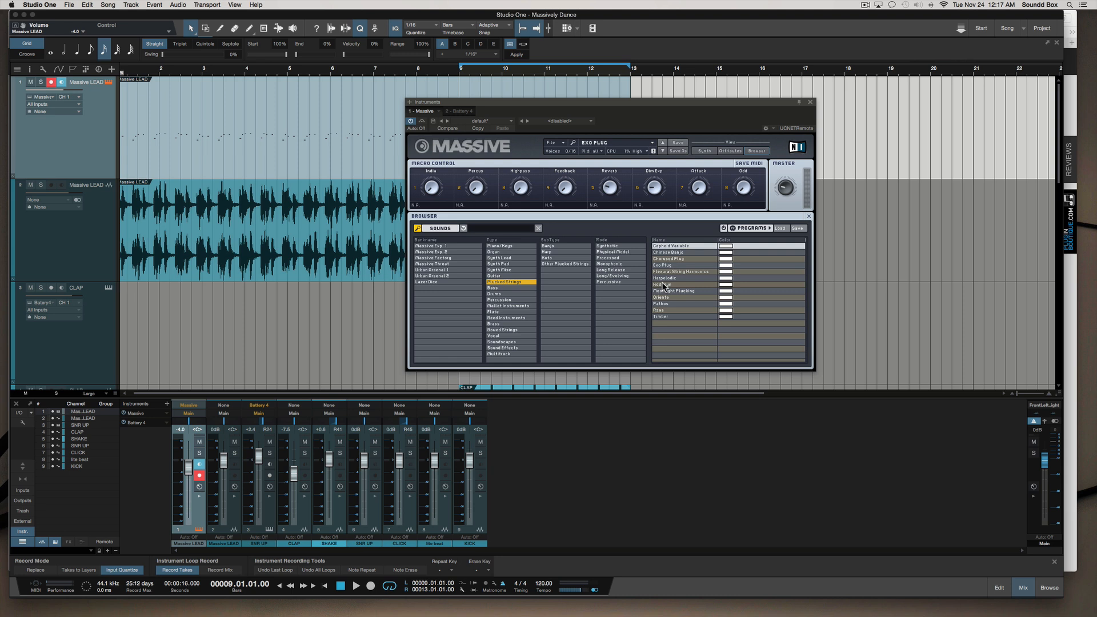
{"action": "left_click", "coordinate": [504, 289]}
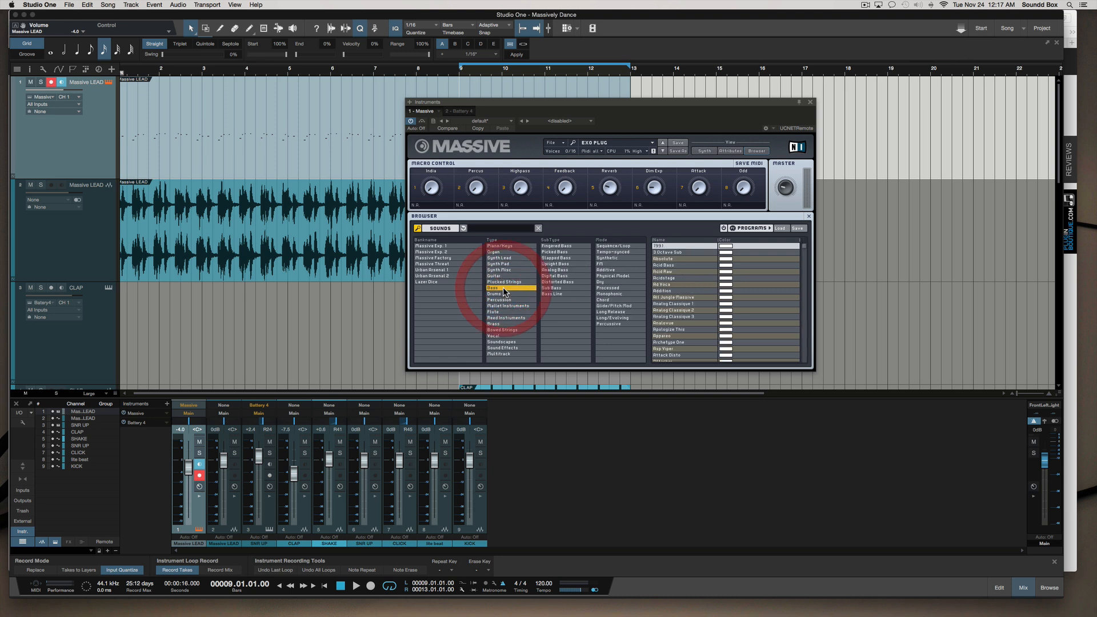
{"action": "left_click", "coordinate": [569, 277]}
{"action": "left_click", "coordinate": [684, 286]}
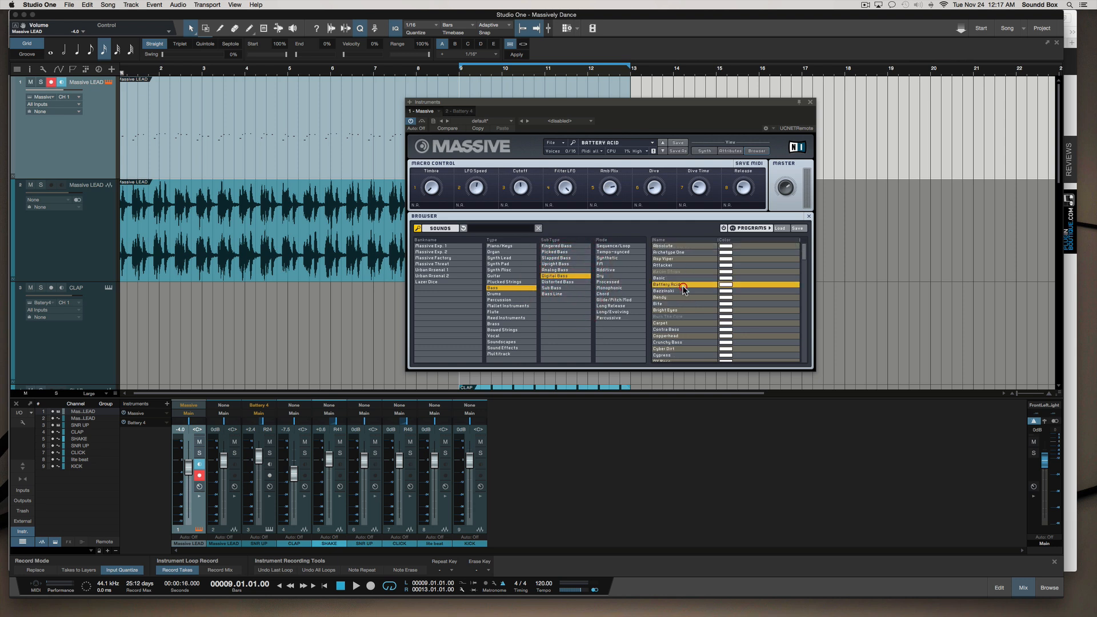
Step: Start playback and audition the following bass presets in order, ending on Bite
{"action": "key", "text": "space"}
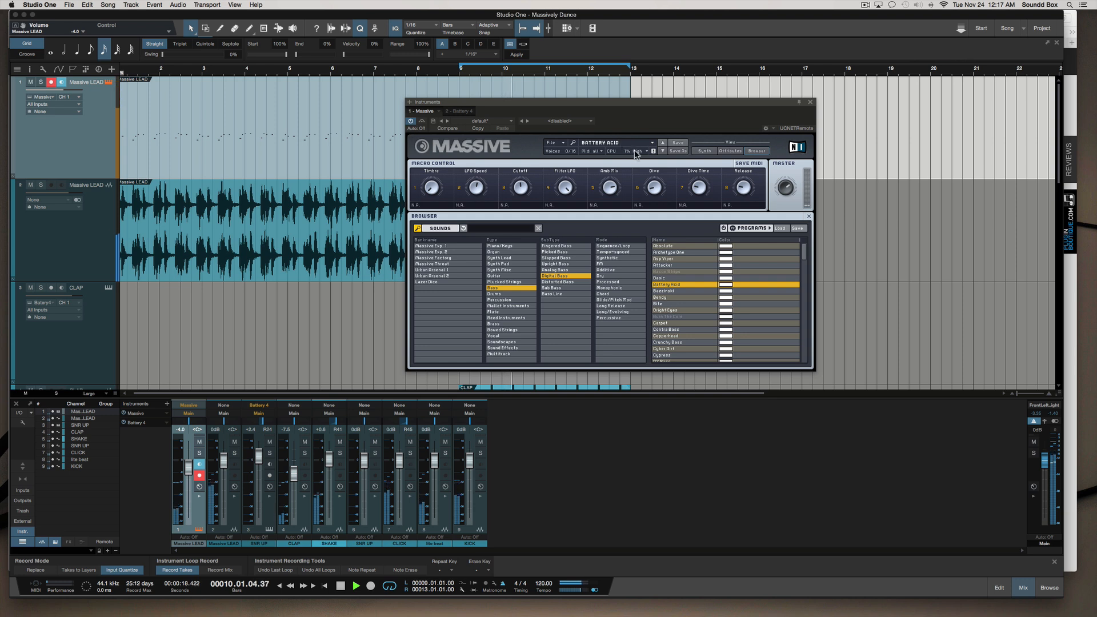
{"action": "left_click", "coordinate": [662, 152]}
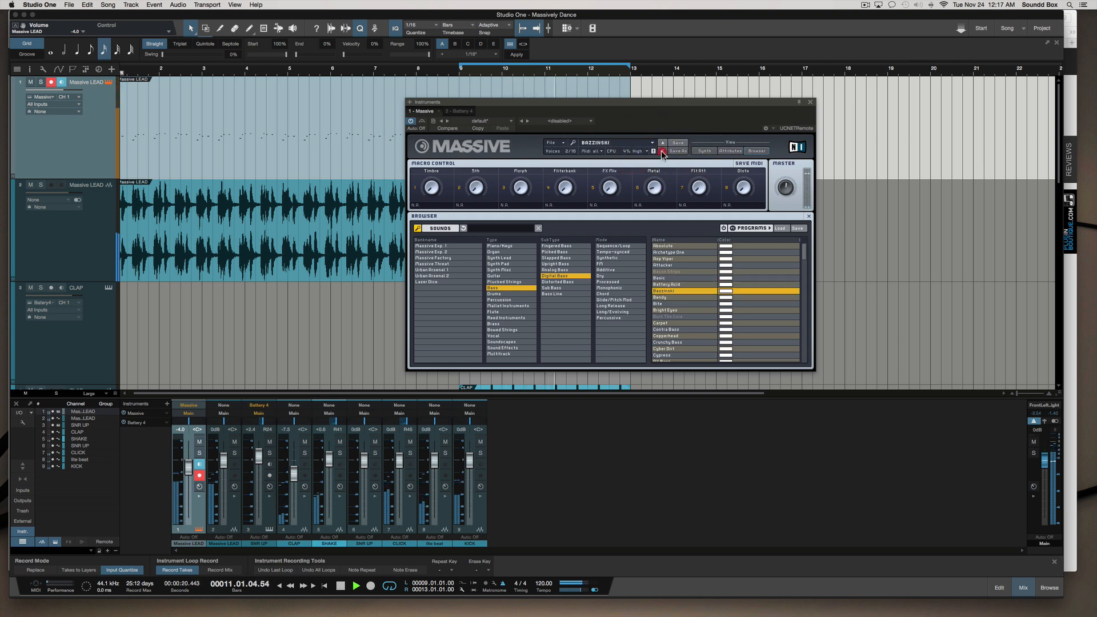
{"action": "left_click", "coordinate": [663, 152]}
{"action": "left_click", "coordinate": [662, 152]}
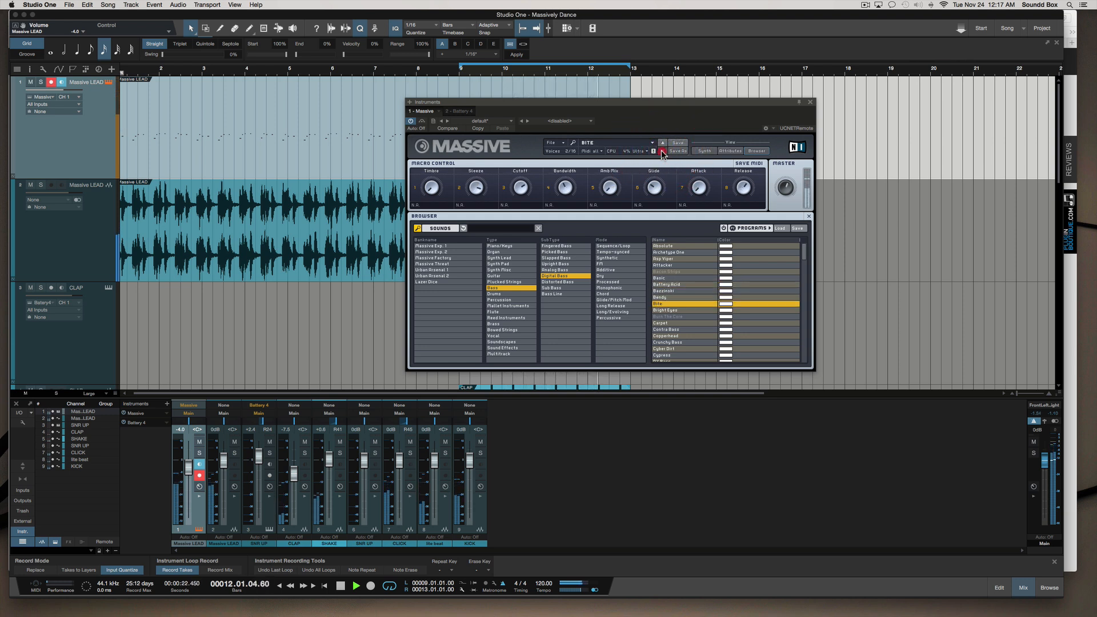
Step: Audition the bass presets following Bite, including Bright Eyes, and load the Carpet preset
{"action": "left_click", "coordinate": [662, 152]}
{"action": "left_click", "coordinate": [663, 144]}
{"action": "left_click", "coordinate": [663, 152]}
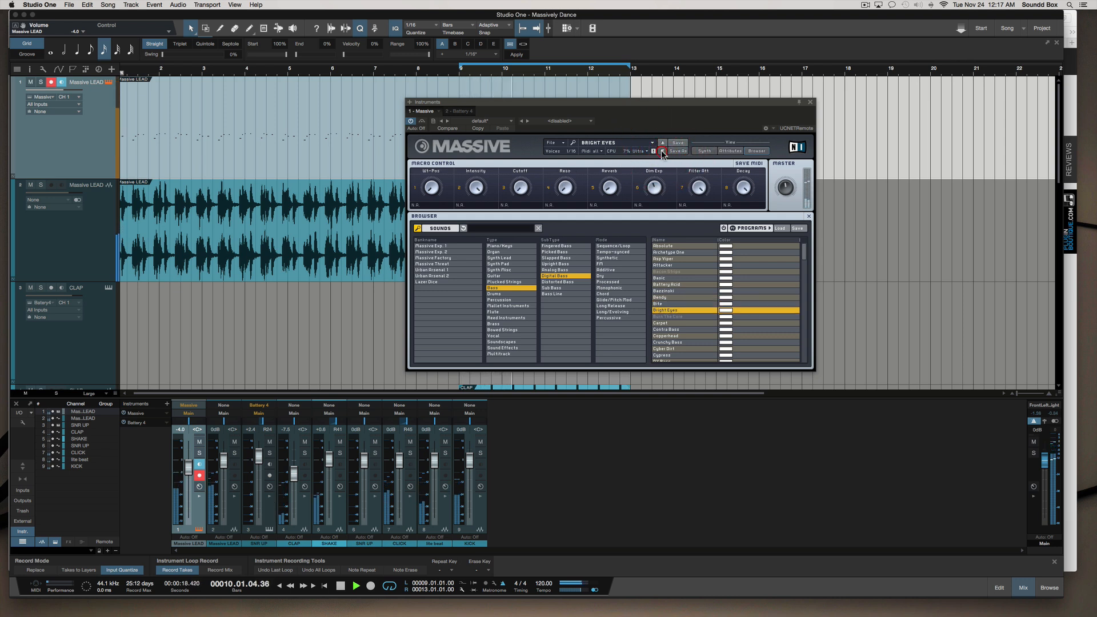
{"action": "left_click", "coordinate": [662, 152]}
{"action": "left_click", "coordinate": [663, 152]}
{"action": "left_click", "coordinate": [684, 323]}
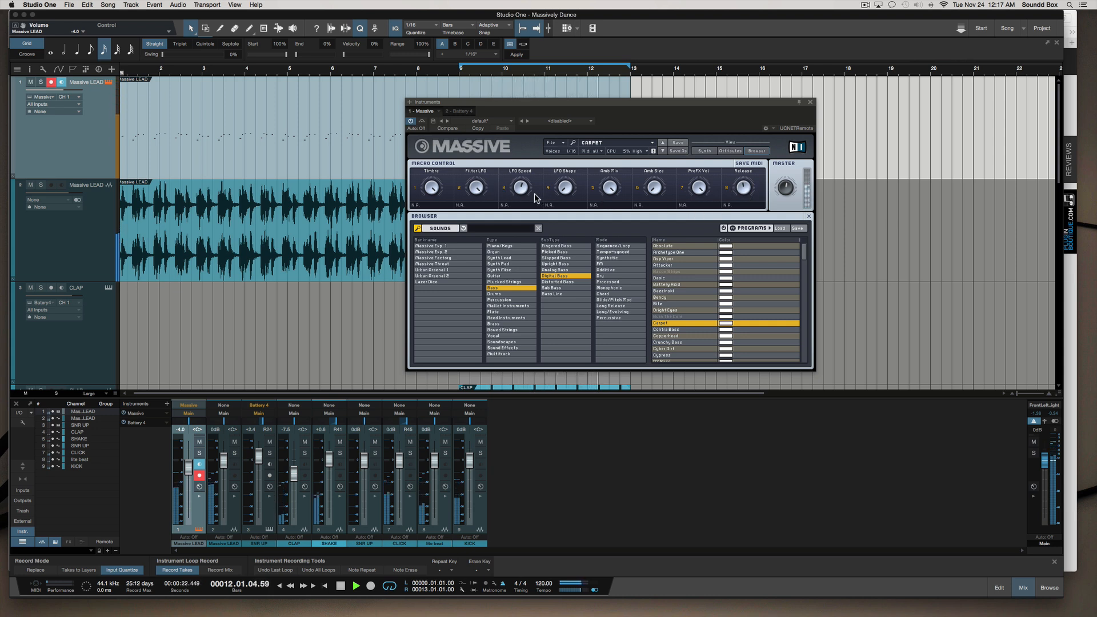
Step: Adjust the Release, Amb Mix, LFO Shape and Filter LFO macros of the Carpet preset while the track plays
{"action": "left_click_drag", "start_coordinate": [739, 190], "coordinate": [694, 207]}
{"action": "left_click_drag", "start_coordinate": [608, 190], "coordinate": [602, 211]}
{"action": "left_click_drag", "start_coordinate": [565, 188], "coordinate": [558, 117]}
{"action": "mouse_move", "coordinate": [475, 187]}
{"action": "left_mouse_down"}
{"action": "mouse_move", "coordinate": [478, 219]}
{"action": "mouse_move", "coordinate": [480, 189]}
{"action": "left_mouse_up"}
Step: Move the instrument window clear of the Massive LEAD instrument part, stop playback and select that part
{"action": "left_click_drag", "start_coordinate": [498, 102], "coordinate": [640, 226]}
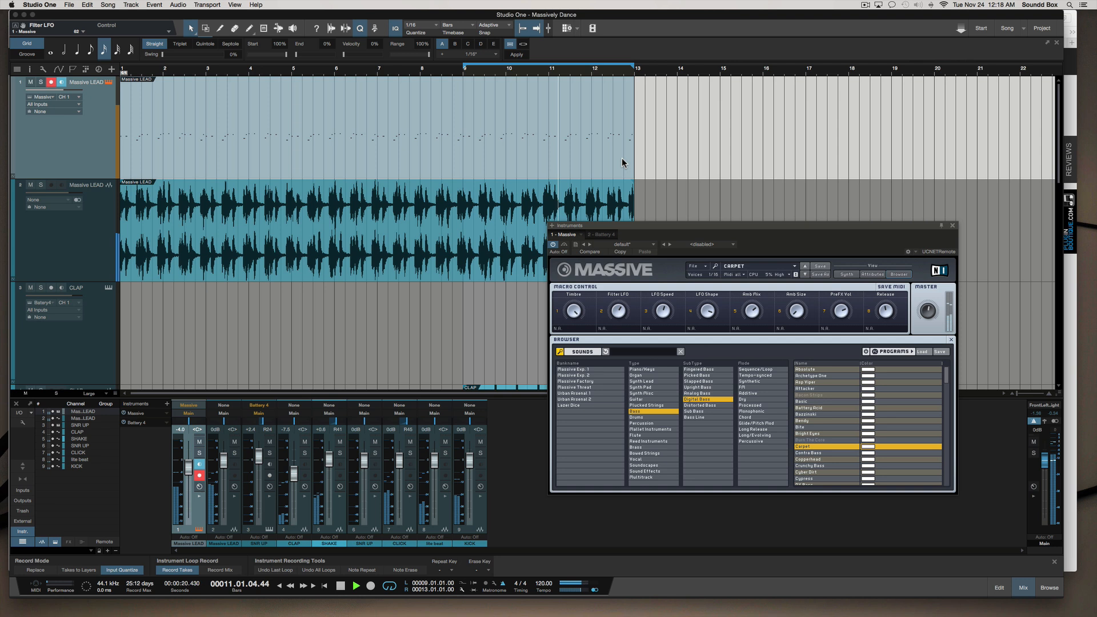
{"action": "key", "text": "space"}
{"action": "left_click", "coordinate": [556, 111]}
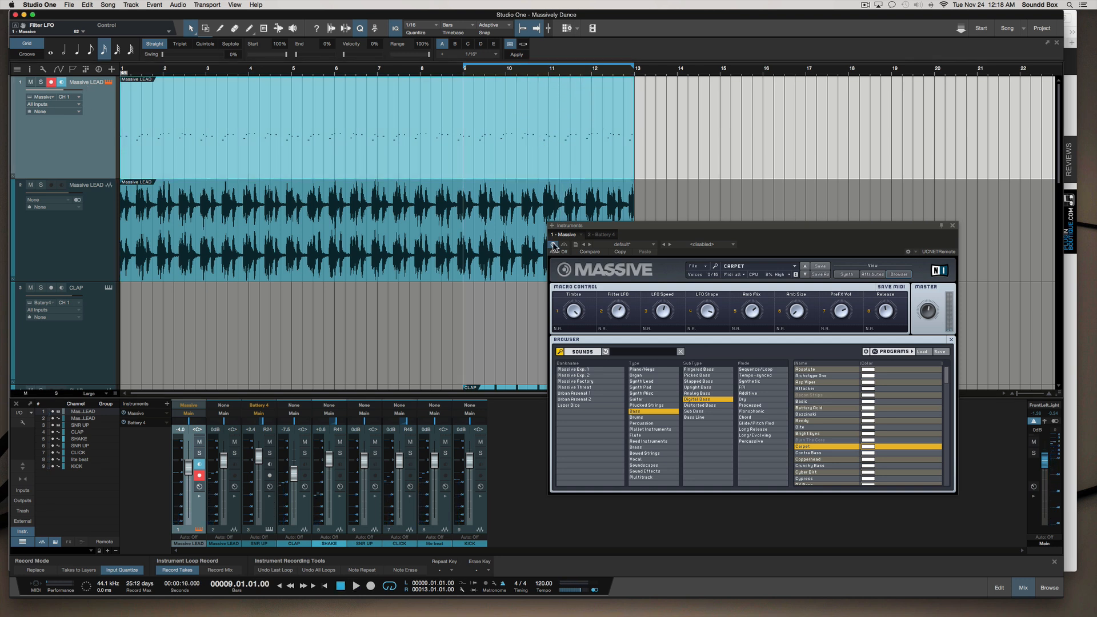
Step: Rename the Massive instrument track to "Massive CARPET" and bounce its part to a new audio track
{"action": "double_click", "coordinate": [97, 83]}
{"action": "key", "text": "BackSpace"}
{"action": "key", "text": "BackSpace"}
{"action": "type", "text": "CARP"}
{"action": "key", "text": "Return"}
{"action": "key", "text": "super+b"}
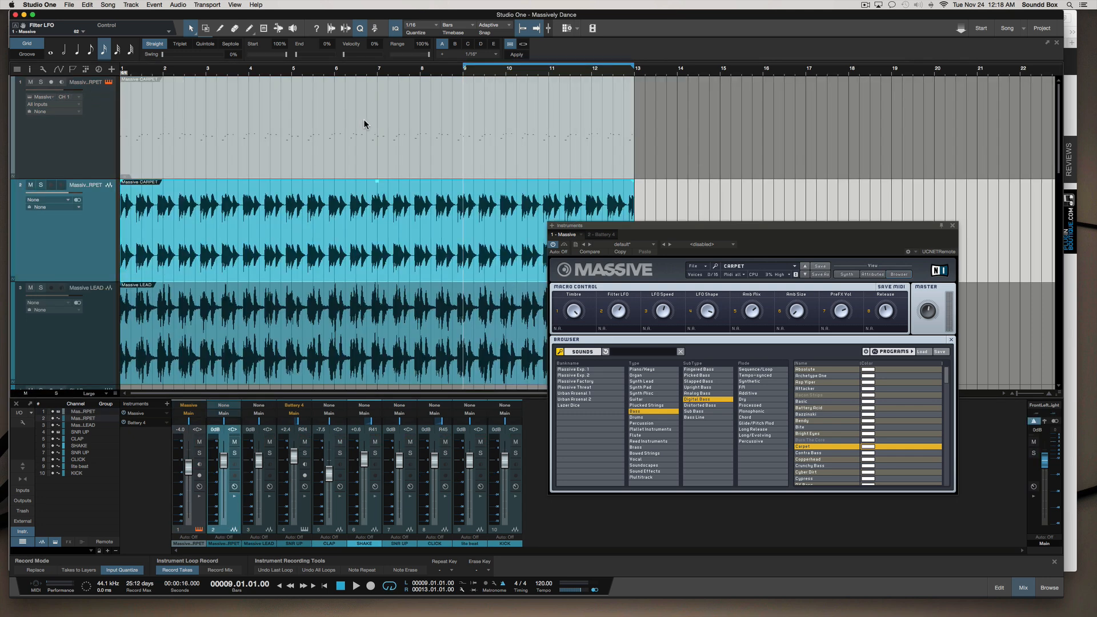
Step: Duplicate the Massive CARPET instrument track without its part, mute the original track and select the empty duplicate
{"action": "left_click", "coordinate": [364, 121]}
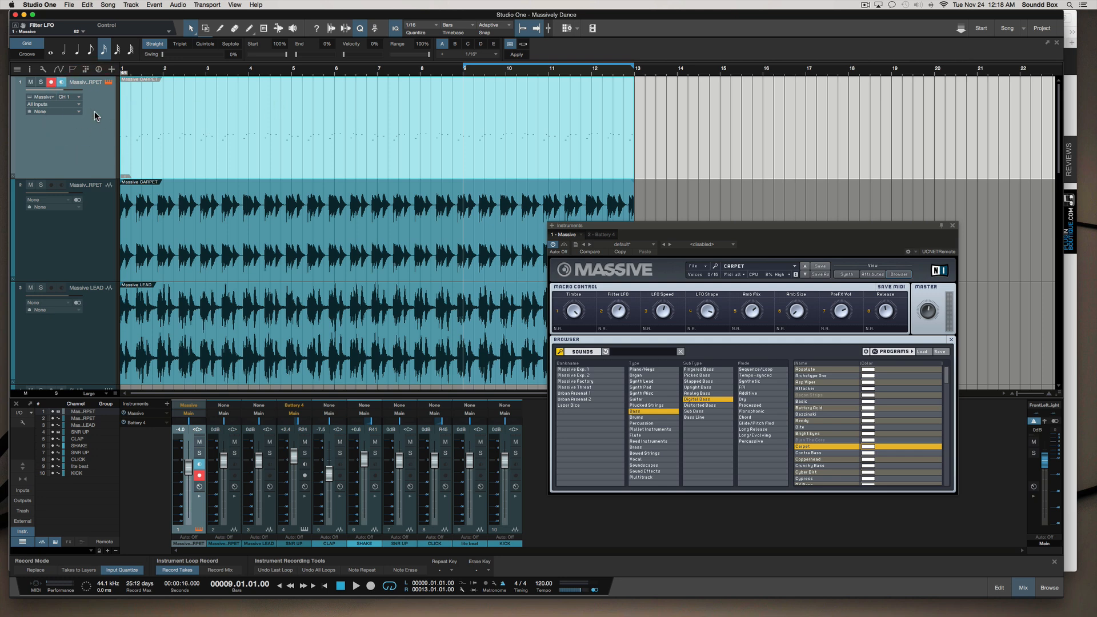
{"action": "key", "text": "super+d"}
{"action": "scroll", "coordinate": [273, 158], "scroll_direction": "down", "scroll_amount": 4}
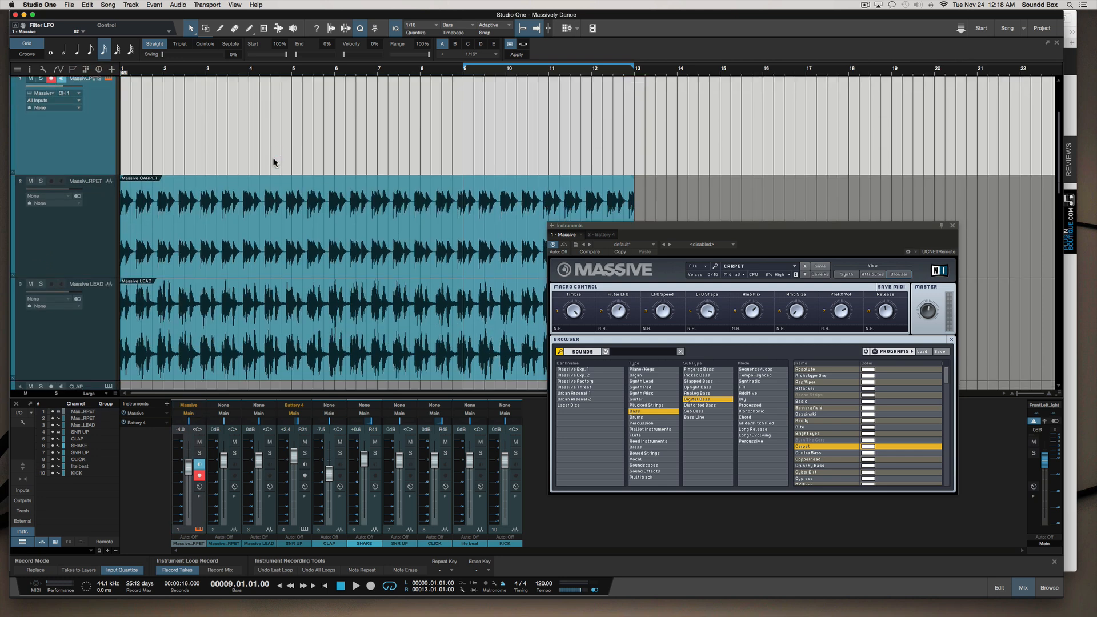
{"action": "scroll", "coordinate": [273, 158], "scroll_direction": "up", "scroll_amount": 4}
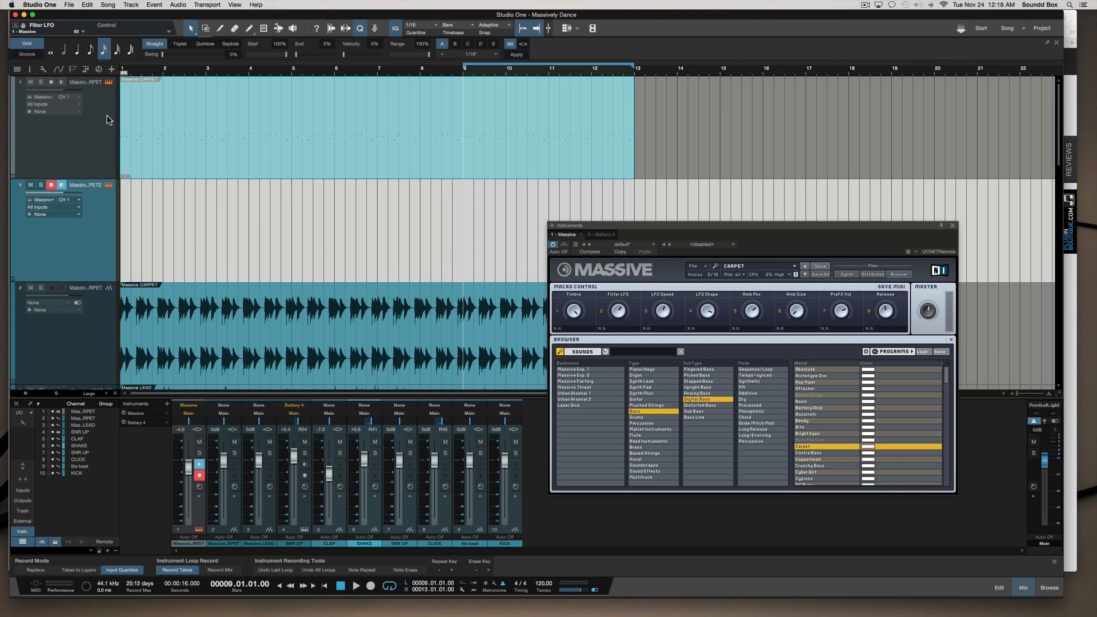
{"action": "left_click", "coordinate": [30, 82]}
{"action": "left_click", "coordinate": [244, 123]}
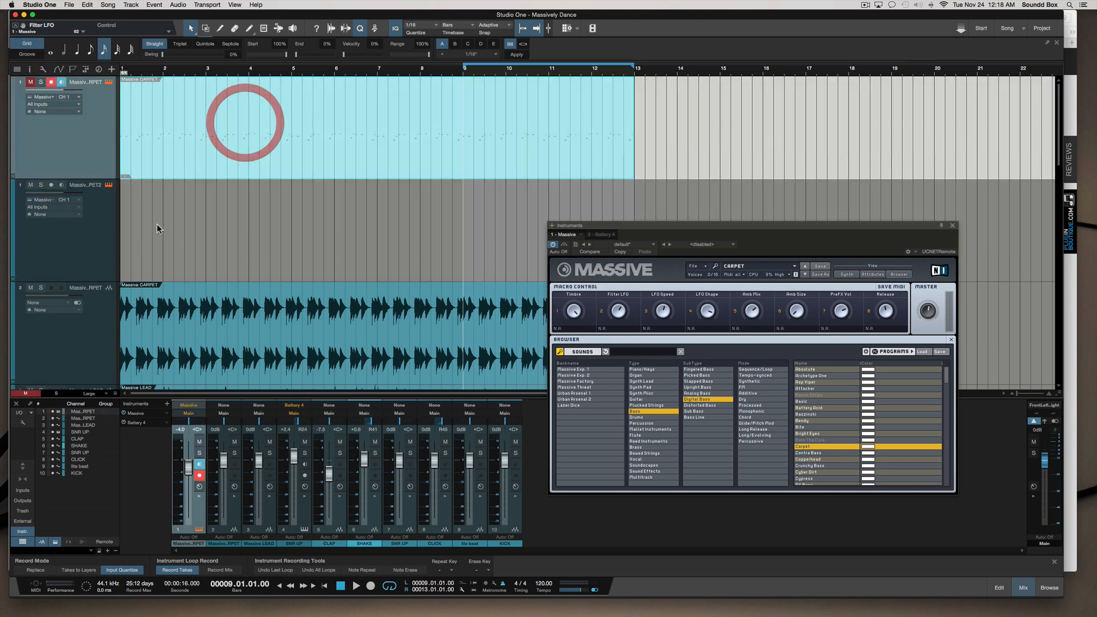
{"action": "left_click", "coordinate": [102, 231]}
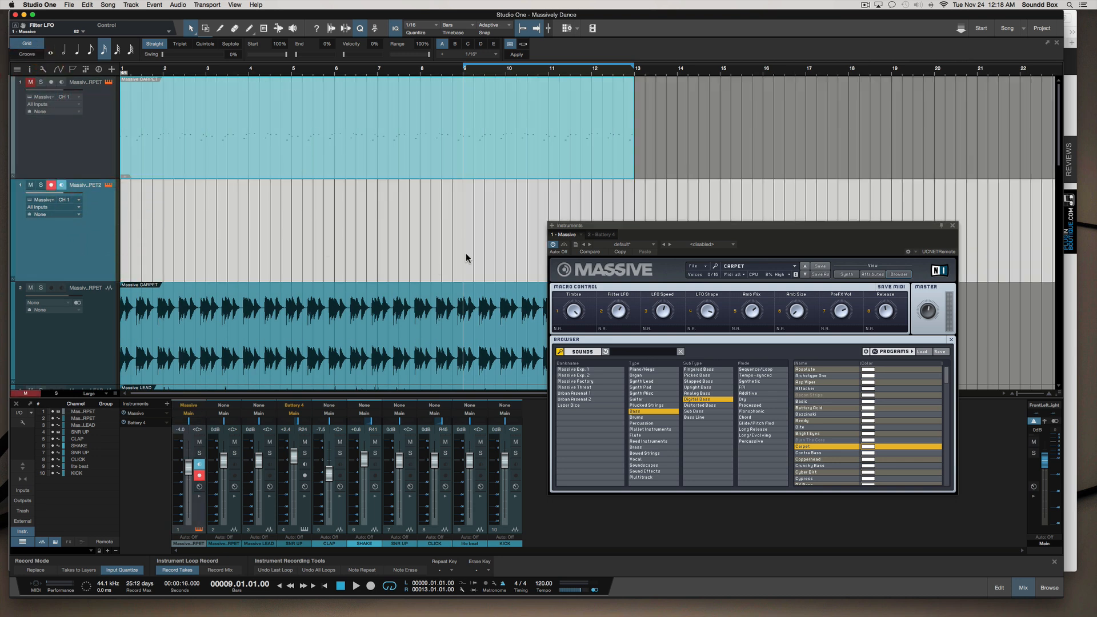
Step: Reposition the instrument window over the upper arrangement and leave the empty duplicate Massive track selected
{"action": "left_click", "coordinate": [702, 234]}
{"action": "left_click_drag", "start_coordinate": [702, 233], "coordinate": [740, 77]}
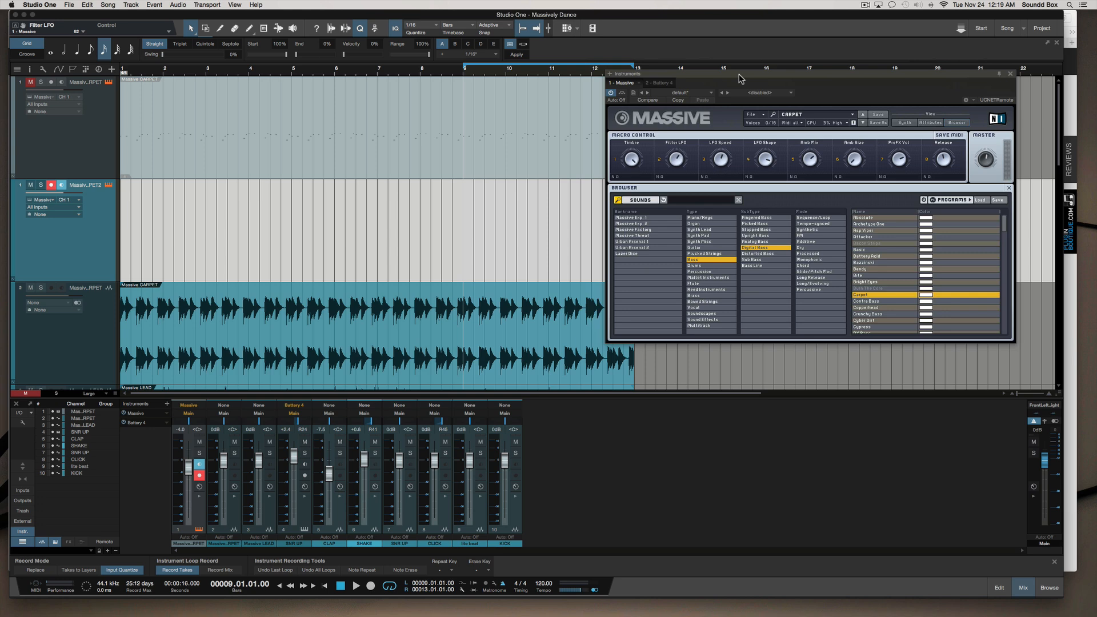
{"action": "left_click_drag", "start_coordinate": [689, 72], "coordinate": [679, 69]}
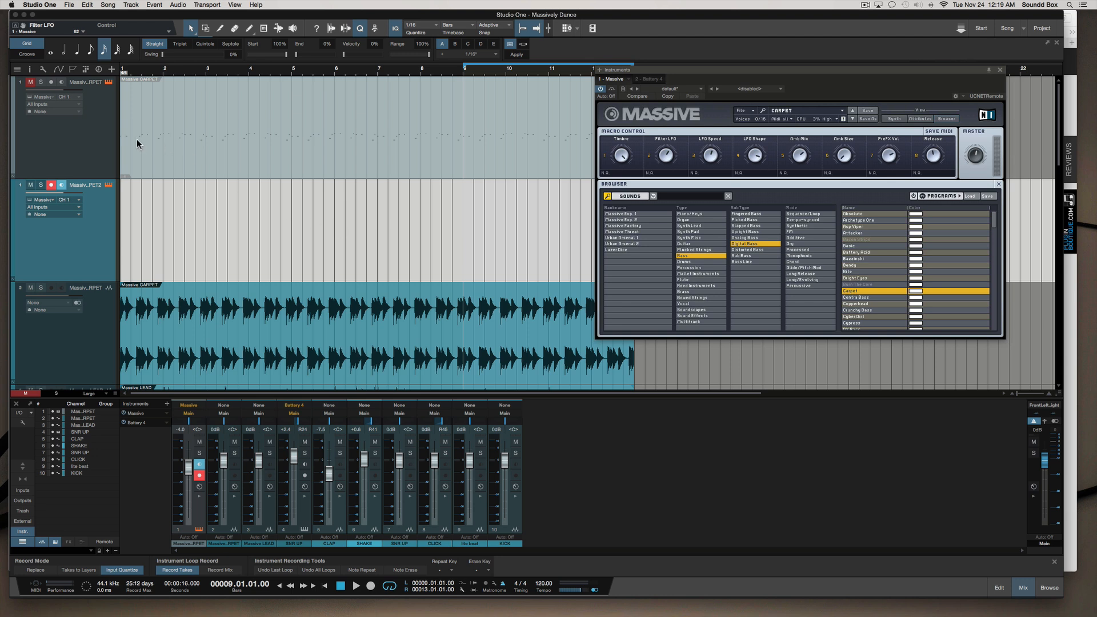
{"action": "left_click", "coordinate": [100, 123]}
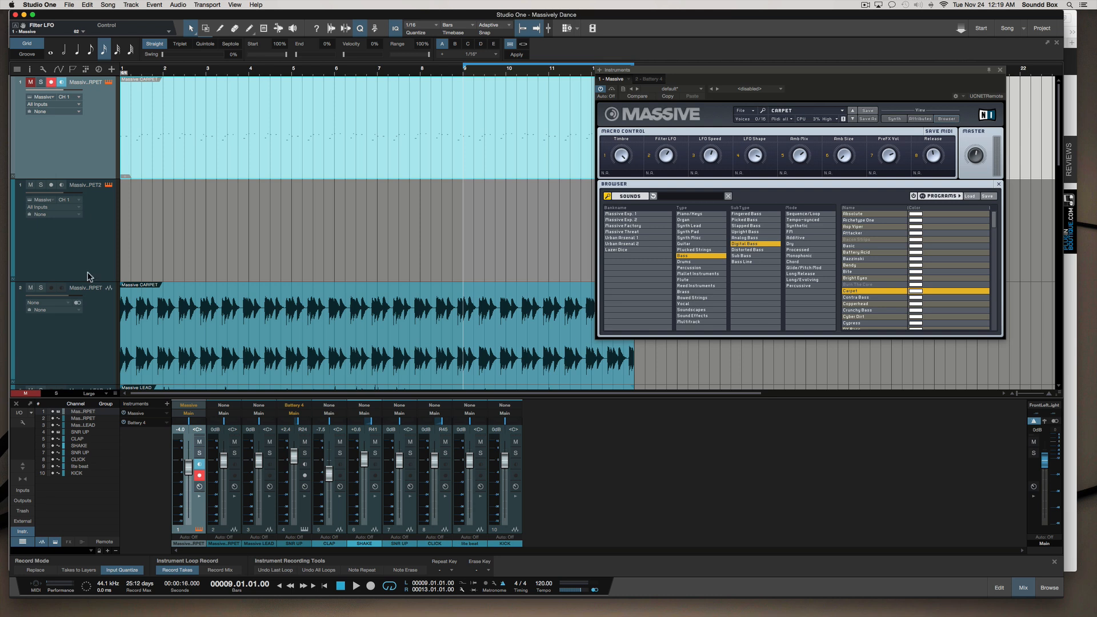
{"action": "left_click", "coordinate": [94, 244]}
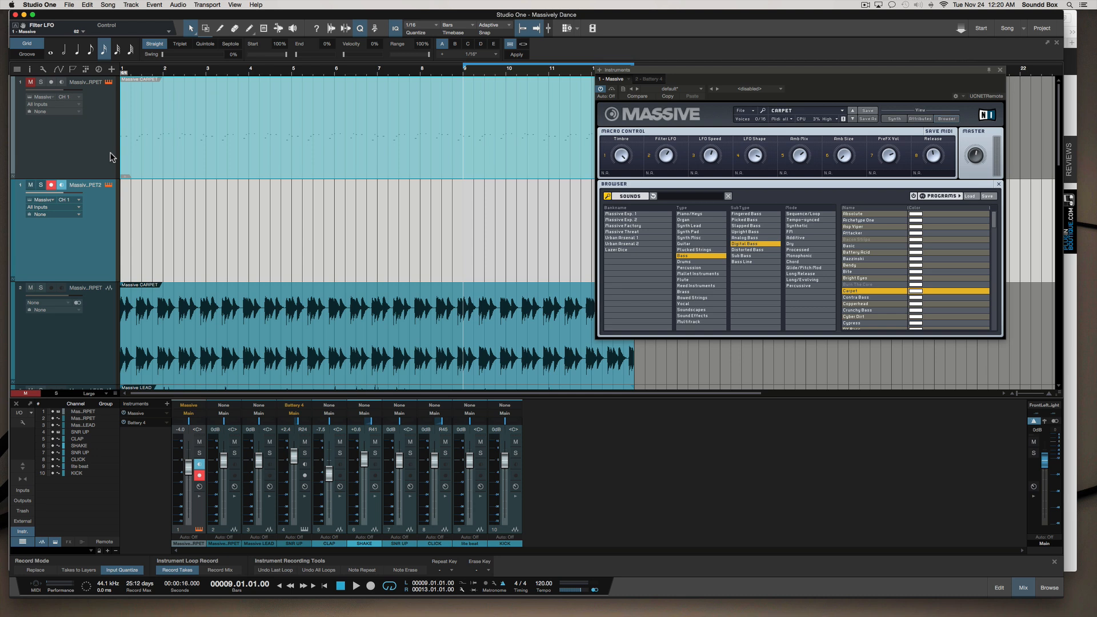
Step: Go down through the Massive CARPET, Massive LEAD, CLAP, SHAKE and SNR UP tracks to examine which instrument each brings up
{"action": "left_click", "coordinate": [83, 341]}
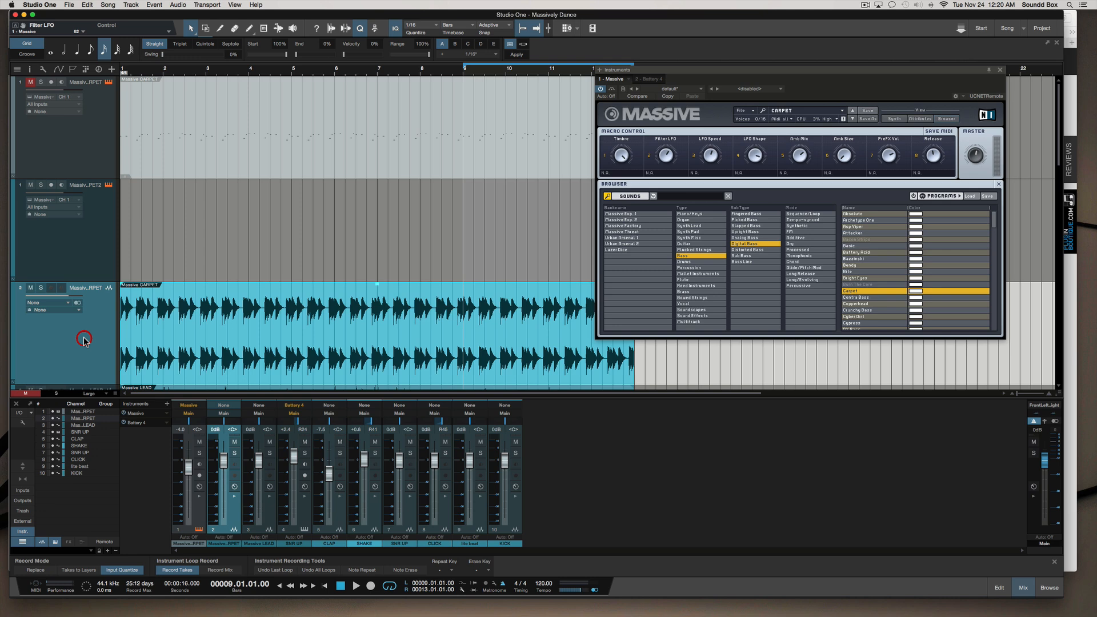
{"action": "scroll", "coordinate": [110, 257], "scroll_direction": "down", "scroll_amount": 5}
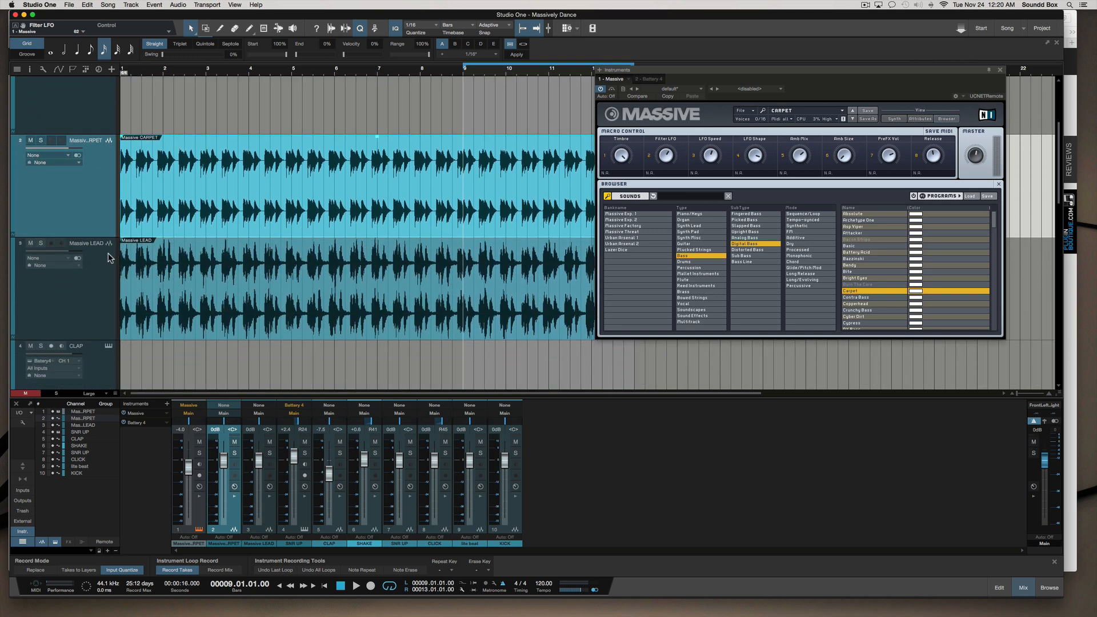
{"action": "left_click", "coordinate": [90, 245]}
{"action": "scroll", "coordinate": [94, 285], "scroll_direction": "down", "scroll_amount": 3}
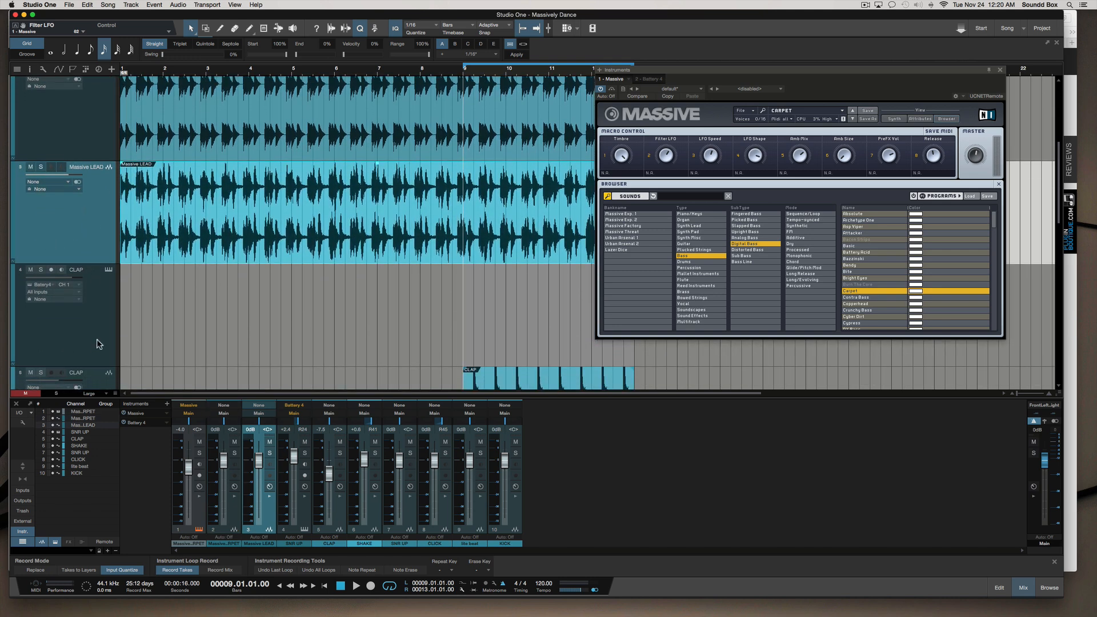
{"action": "left_click", "coordinate": [98, 323]}
{"action": "scroll", "coordinate": [98, 321], "scroll_direction": "down", "scroll_amount": 4}
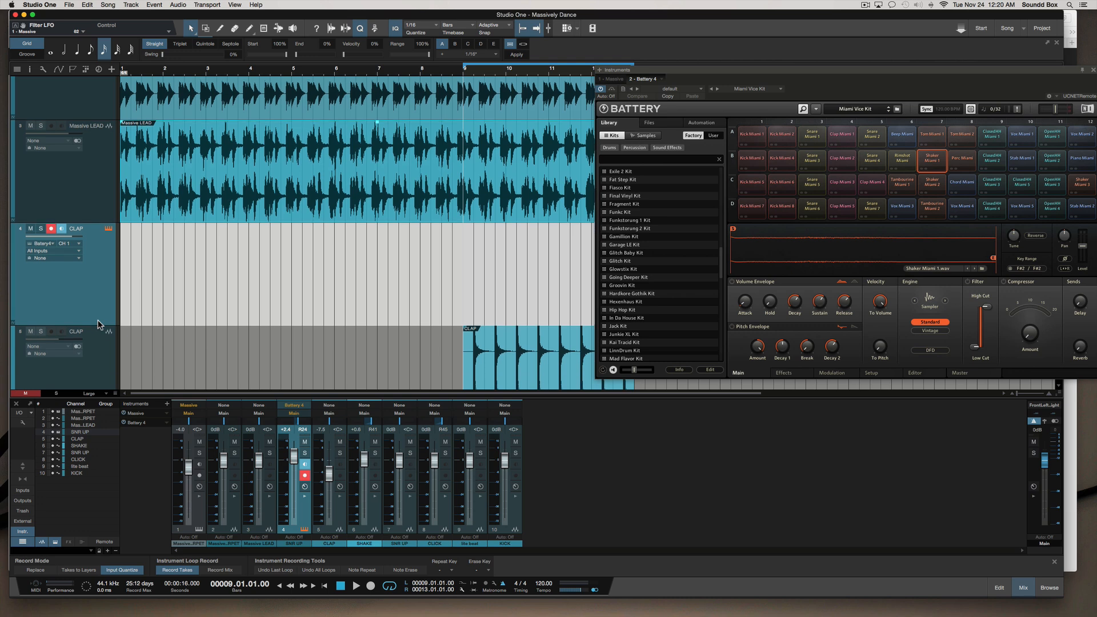
{"action": "left_click", "coordinate": [90, 315]}
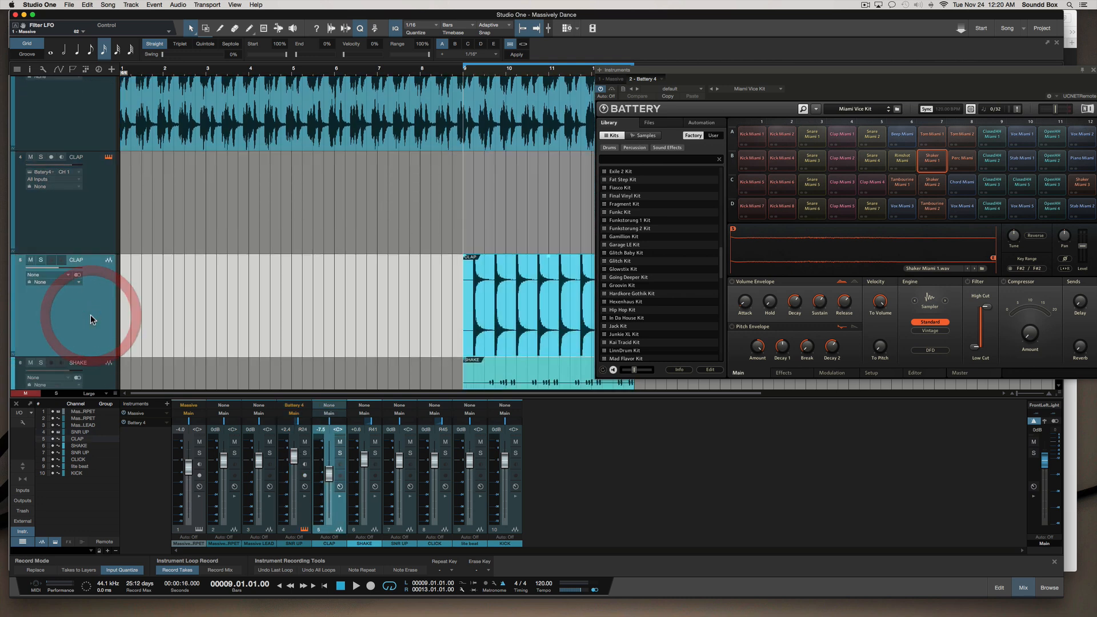
{"action": "scroll", "coordinate": [90, 315], "scroll_direction": "down", "scroll_amount": 3}
{"action": "left_click", "coordinate": [91, 326]}
{"action": "scroll", "coordinate": [92, 326], "scroll_direction": "down", "scroll_amount": 3}
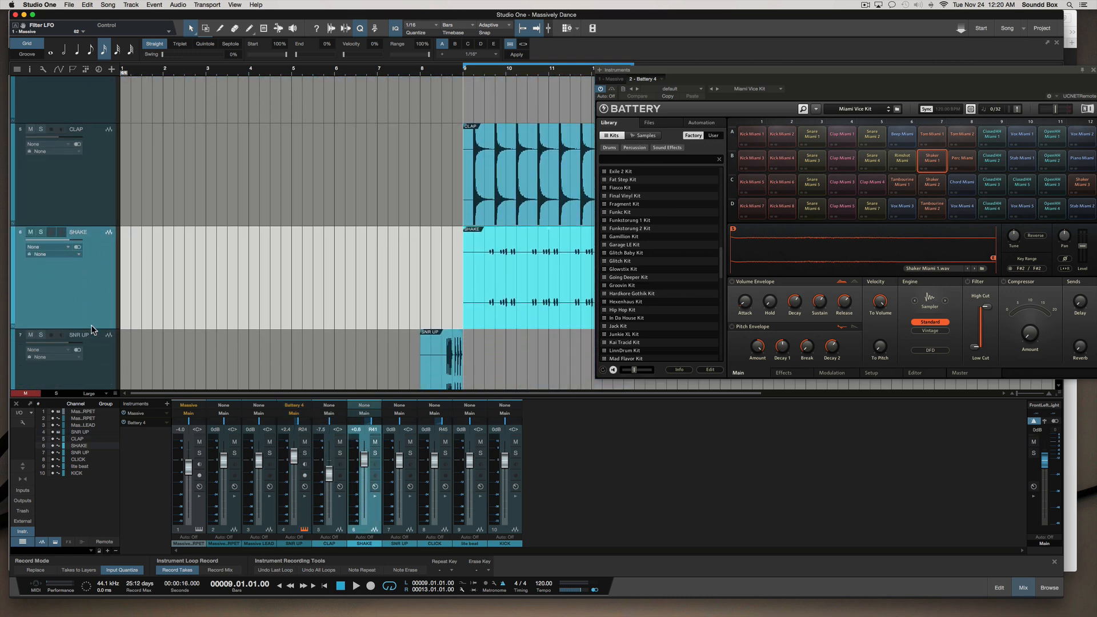
{"action": "left_click", "coordinate": [92, 323]}
Step: Go back up through the tracks to compare the instrument of the original Massive CARPET track with that of its duplicate
{"action": "scroll", "coordinate": [91, 321], "scroll_direction": "up", "scroll_amount": 7}
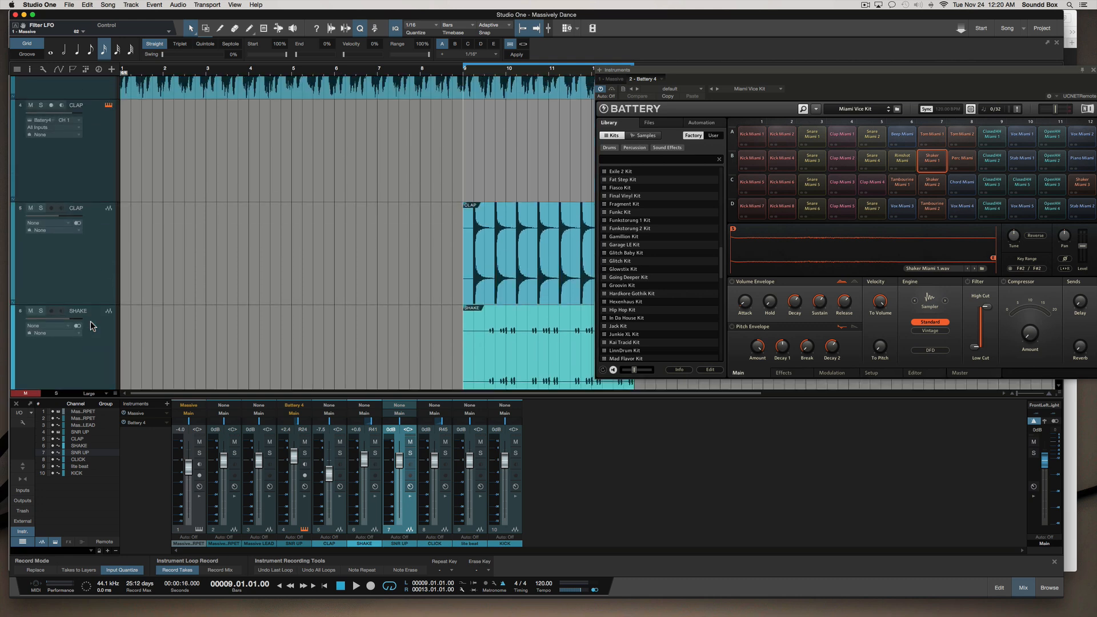
{"action": "left_click", "coordinate": [84, 263]}
{"action": "left_click", "coordinate": [85, 184]}
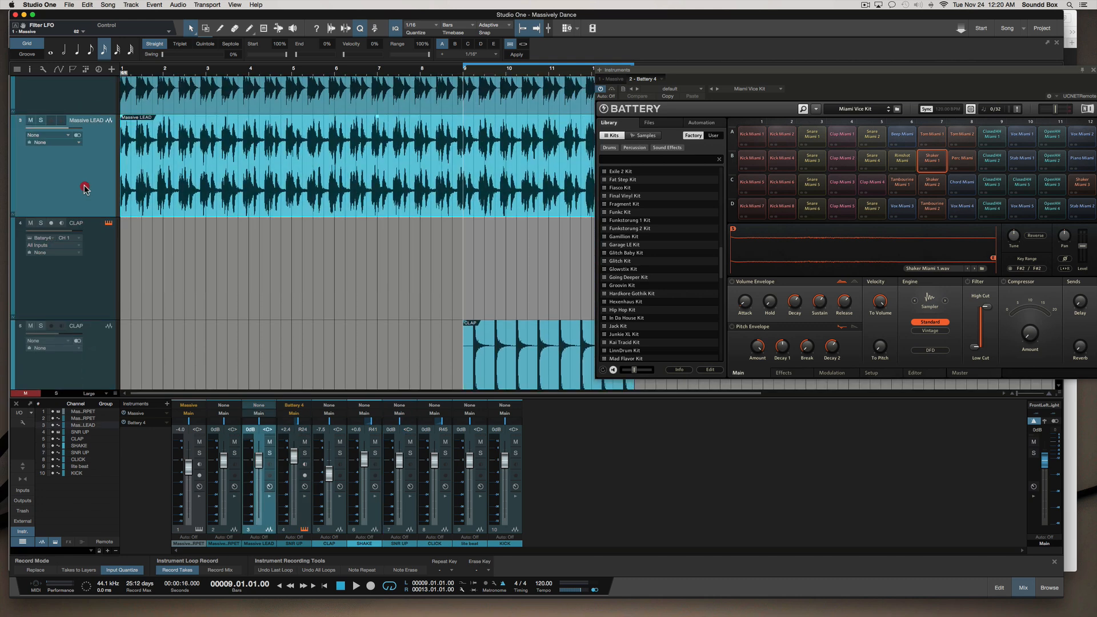
{"action": "scroll", "coordinate": [95, 280], "scroll_direction": "down", "scroll_amount": 5}
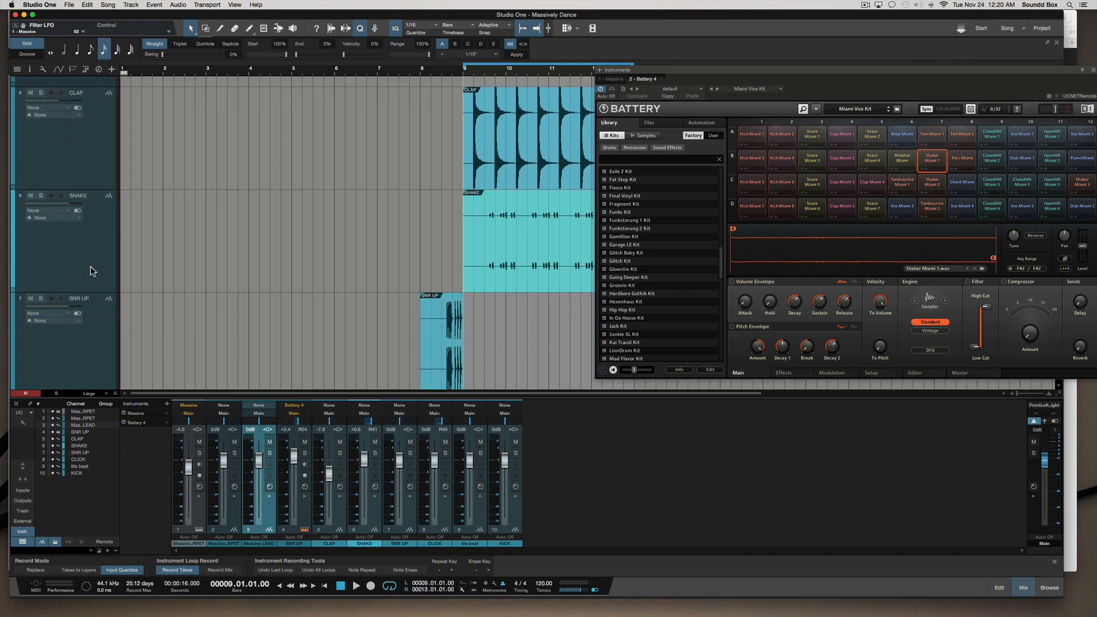
{"action": "scroll", "coordinate": [95, 284], "scroll_direction": "up", "scroll_amount": 8}
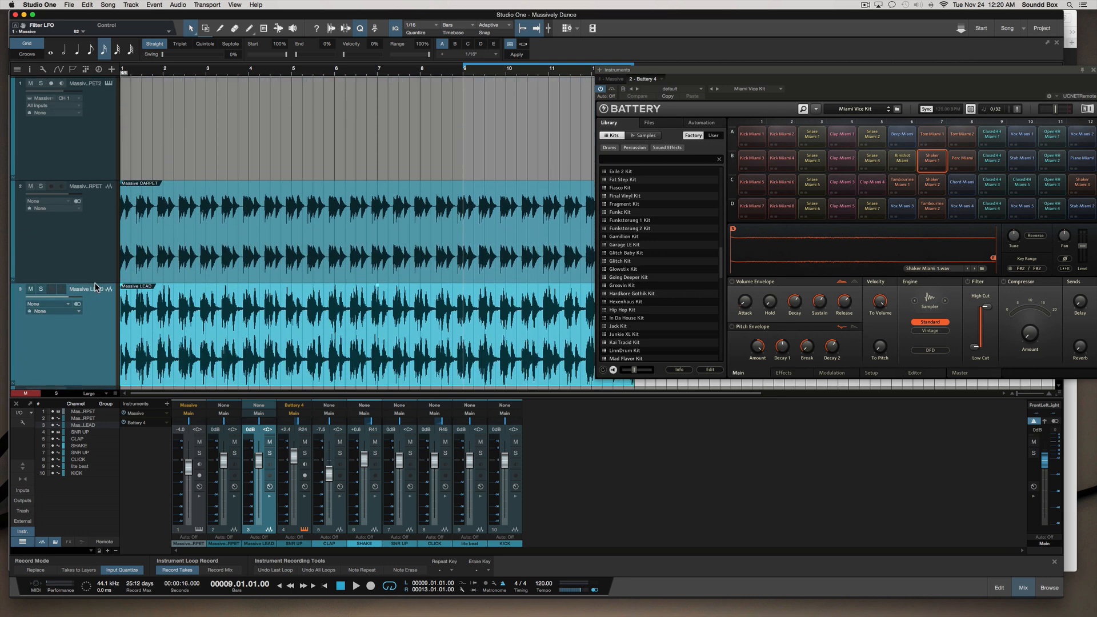
{"action": "left_click", "coordinate": [95, 226]}
{"action": "scroll", "coordinate": [96, 229], "scroll_direction": "up", "scroll_amount": 2}
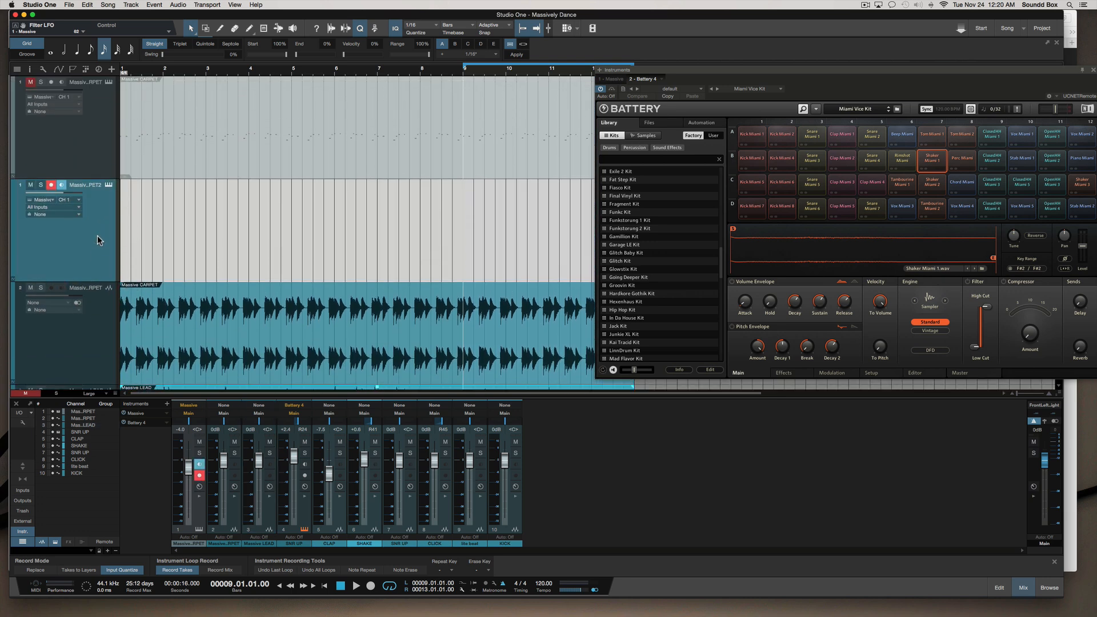
{"action": "left_click", "coordinate": [87, 135]}
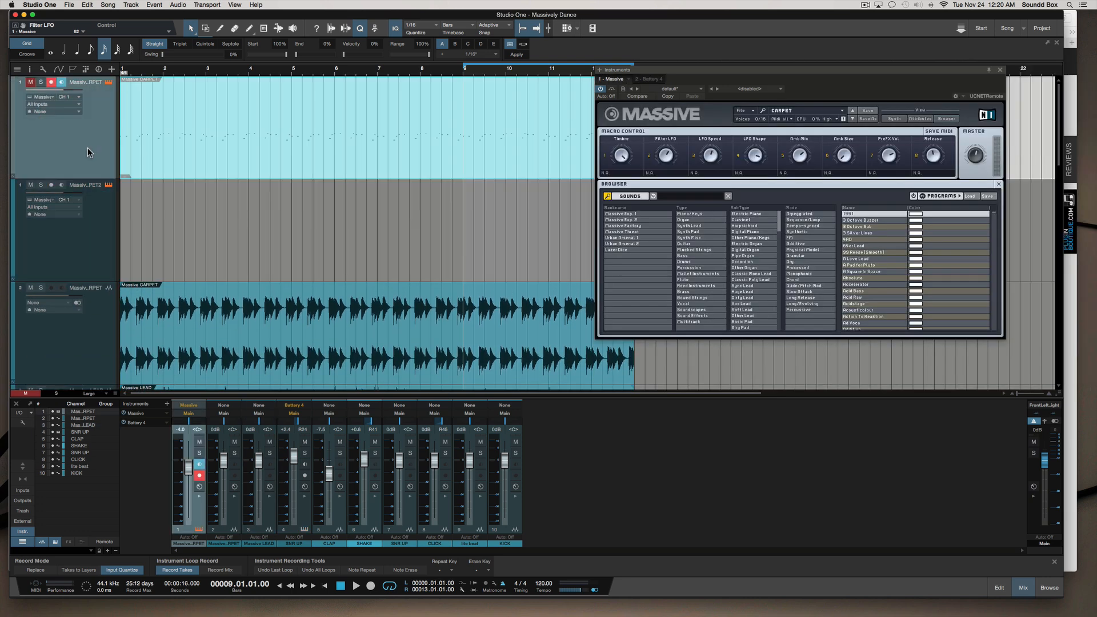
{"action": "left_click", "coordinate": [100, 225]}
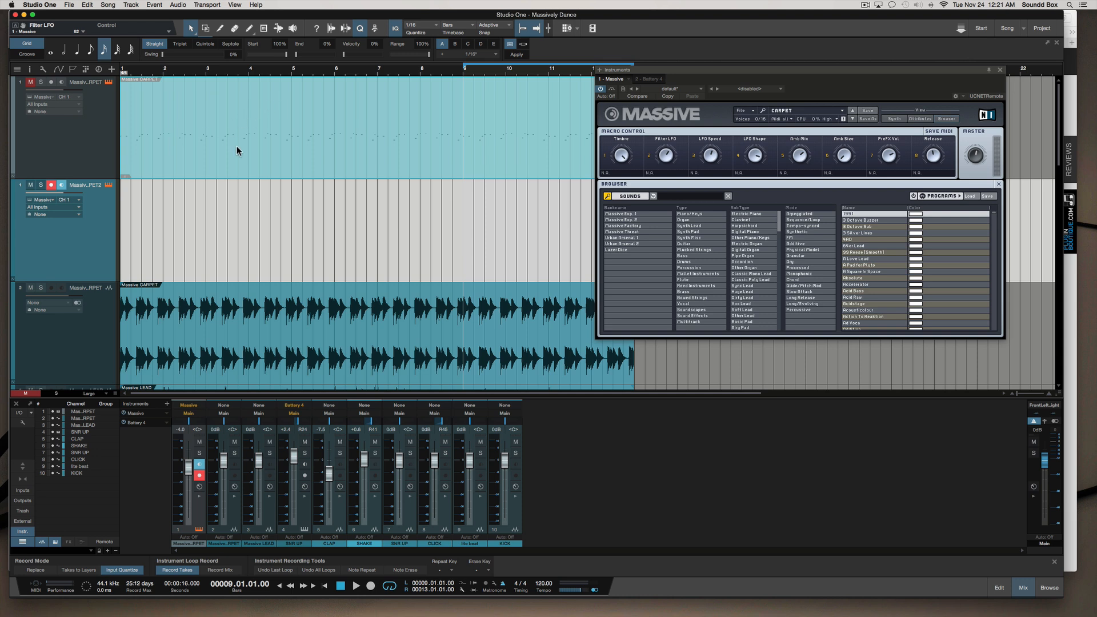
Step: Move the instrument window higher above the arrangement and reselect the empty duplicate Massive track
{"action": "left_click", "coordinate": [91, 237]}
{"action": "left_click_drag", "start_coordinate": [757, 69], "coordinate": [696, 25]}
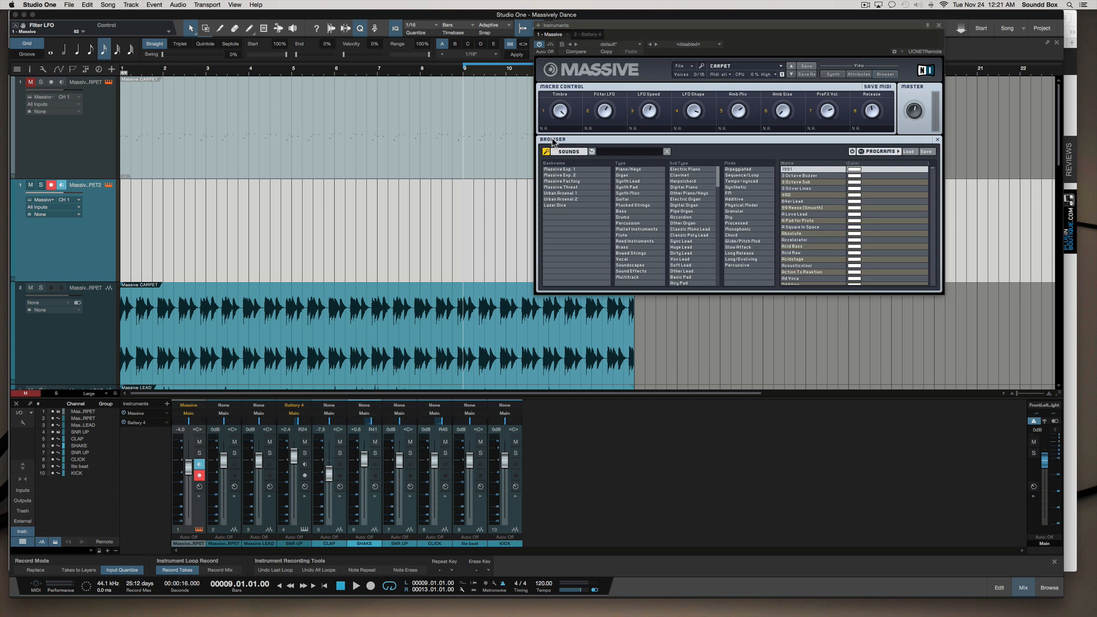
{"action": "left_click", "coordinate": [284, 106]}
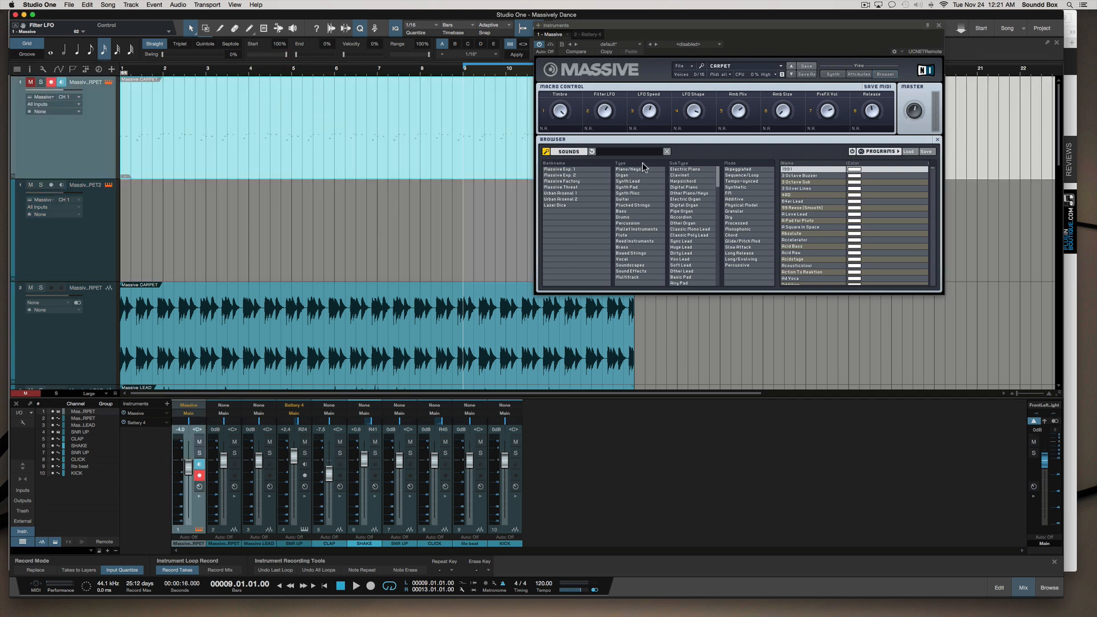
{"action": "left_click", "coordinate": [234, 231]}
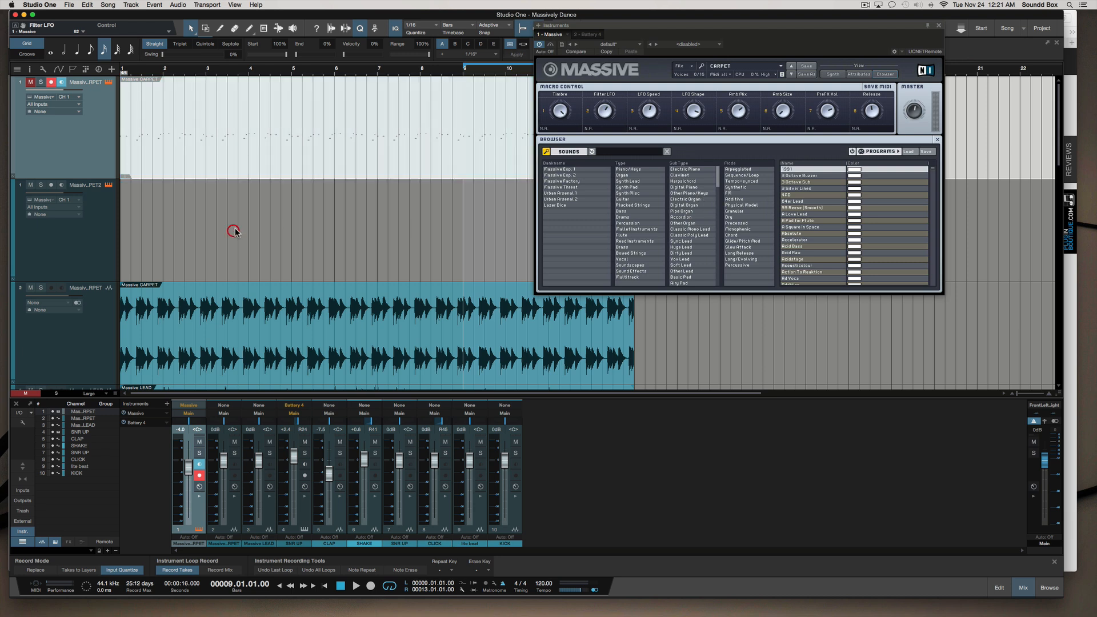
{"action": "left_click", "coordinate": [68, 236]}
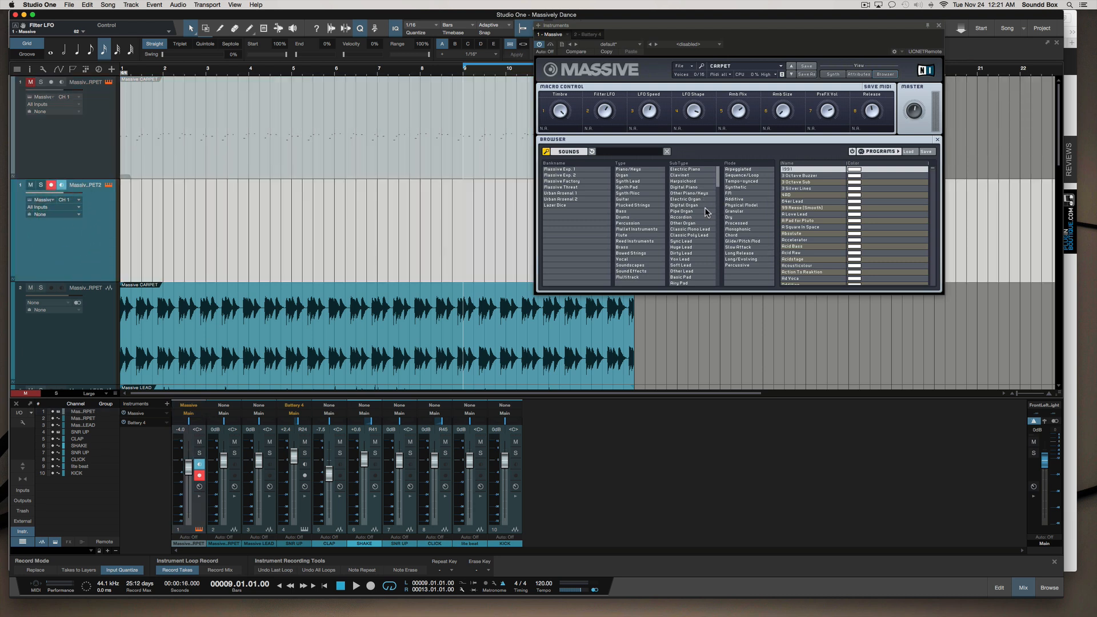
Step: Try the Absolute, Acid Bass and Acousticolour sounds in the Massive browser for the duplicate track
{"action": "left_click", "coordinate": [814, 232]}
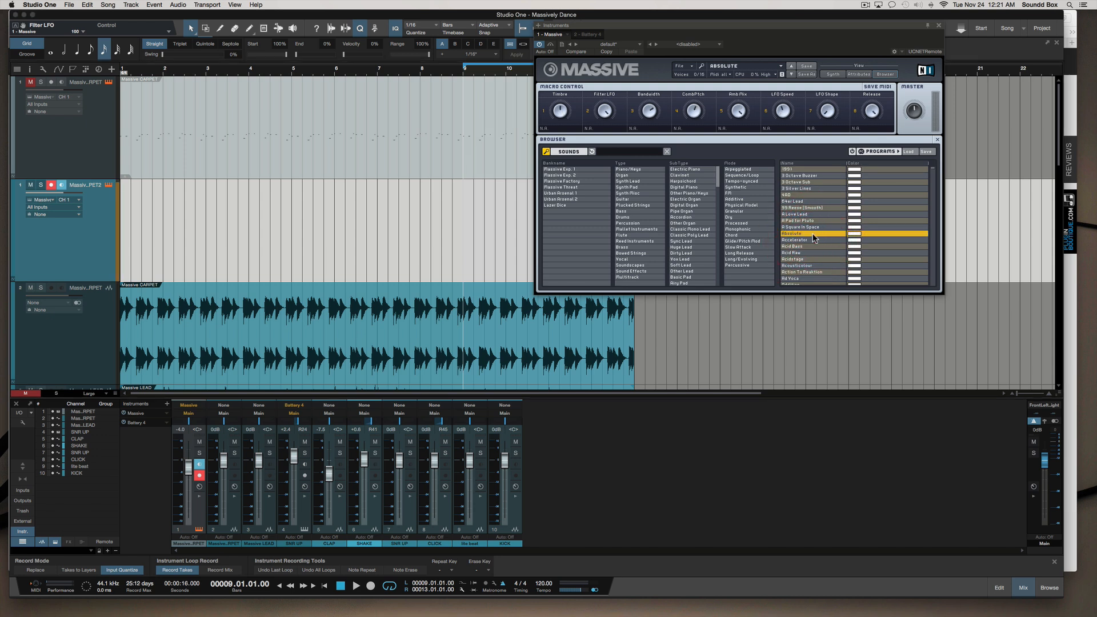
{"action": "left_click", "coordinate": [799, 247]}
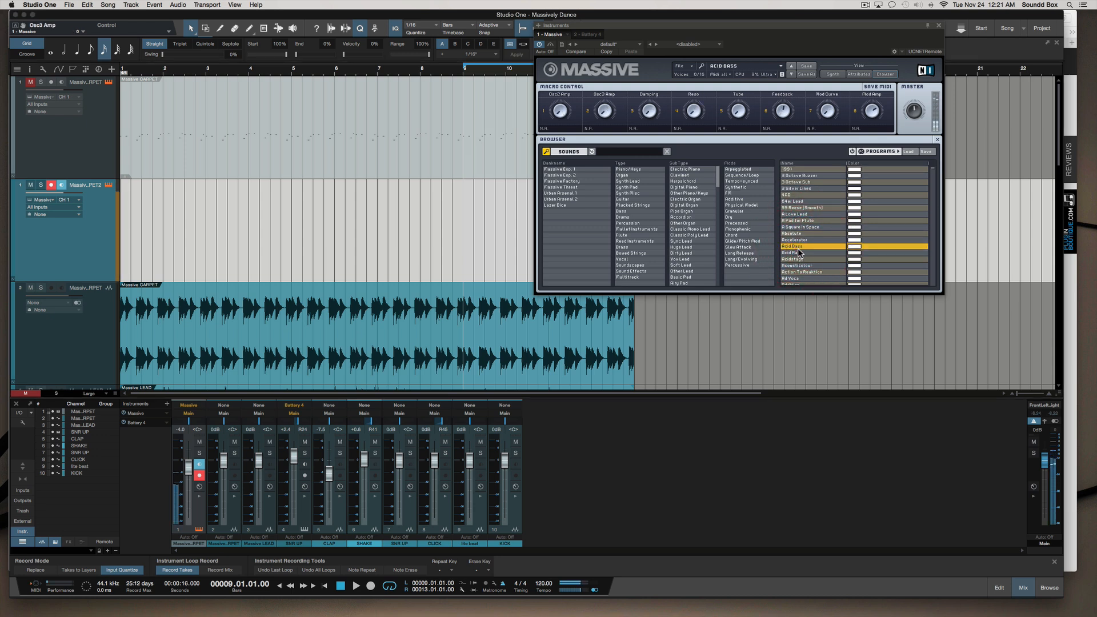
{"action": "left_click", "coordinate": [806, 265]}
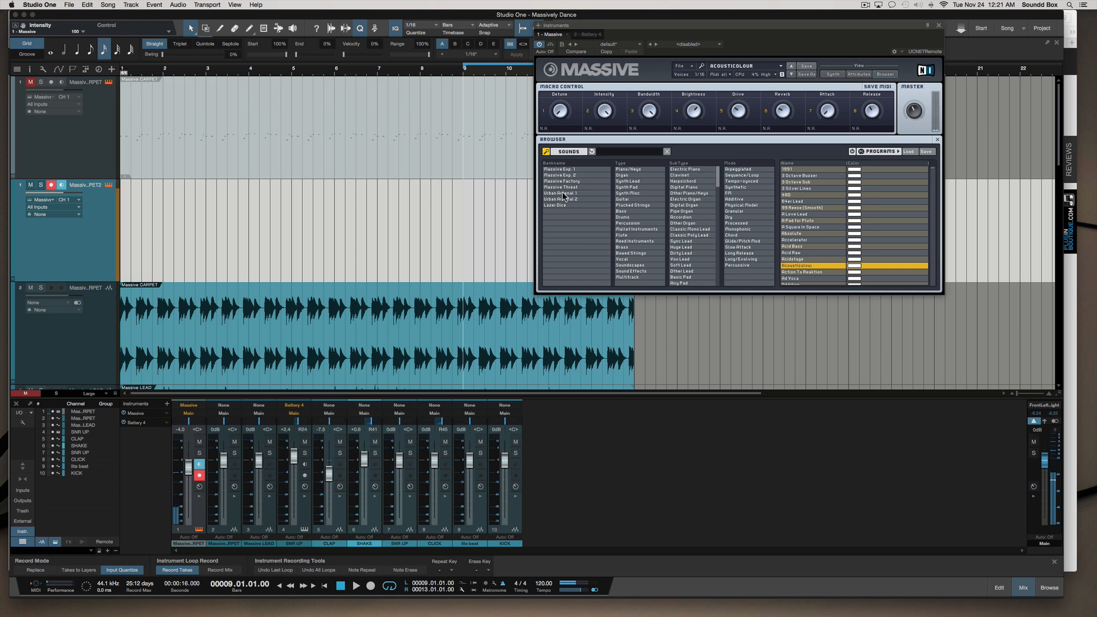
Step: Filter the Massive sounds to the Vocal type and Monophonic mode, load Robot Bass, and start song playback
{"action": "left_click", "coordinate": [639, 254]}
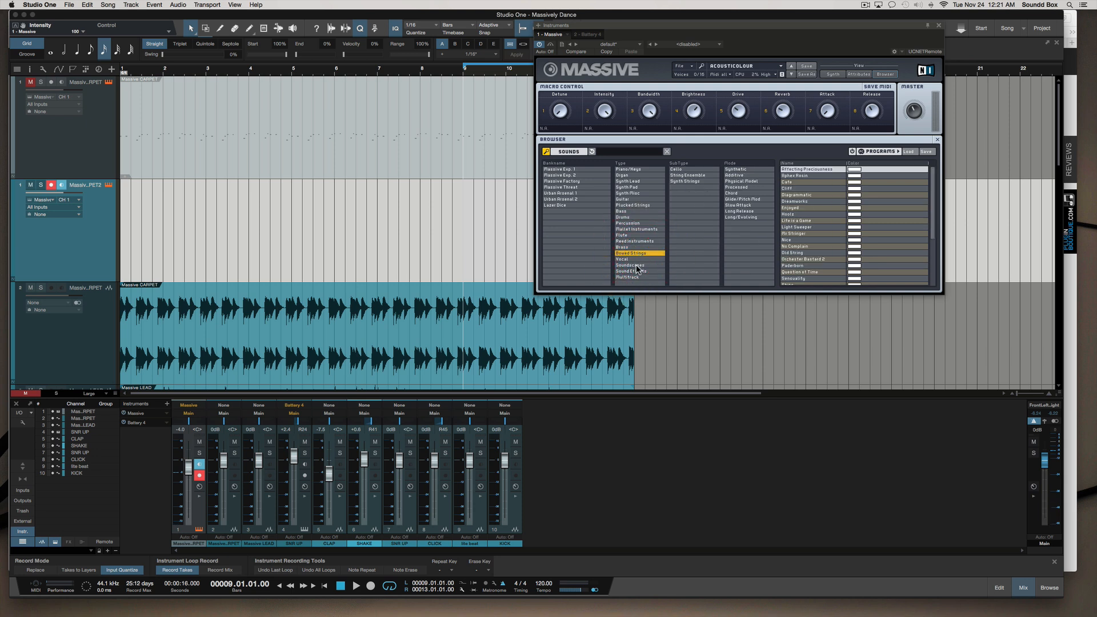
{"action": "left_click", "coordinate": [640, 259]}
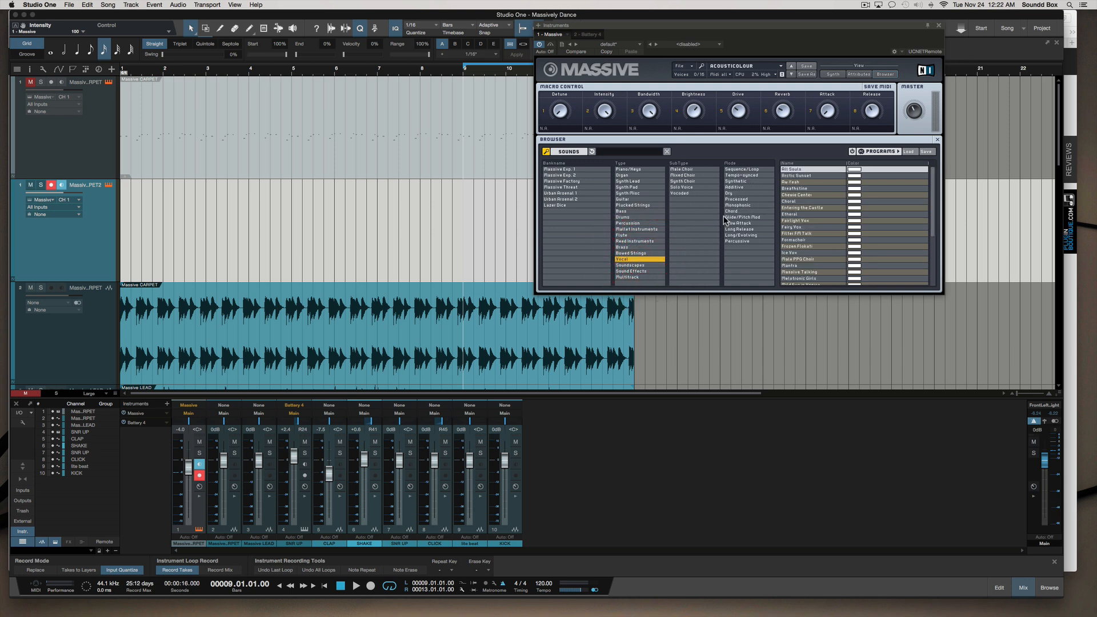
{"action": "left_click", "coordinate": [747, 206]}
{"action": "left_click", "coordinate": [806, 195]}
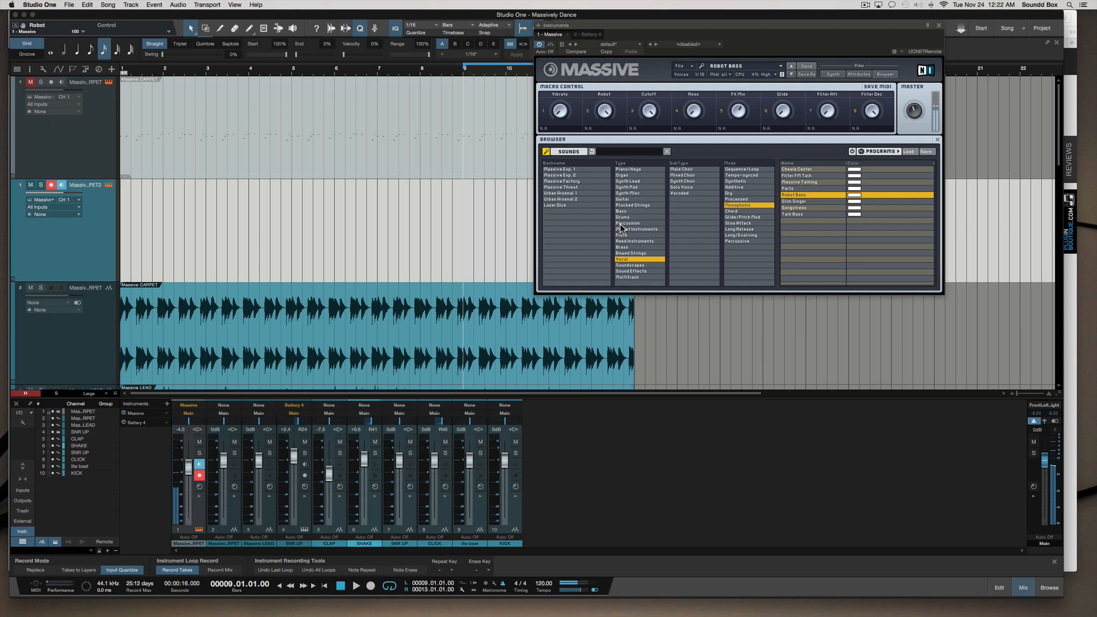
{"action": "key", "text": "space"}
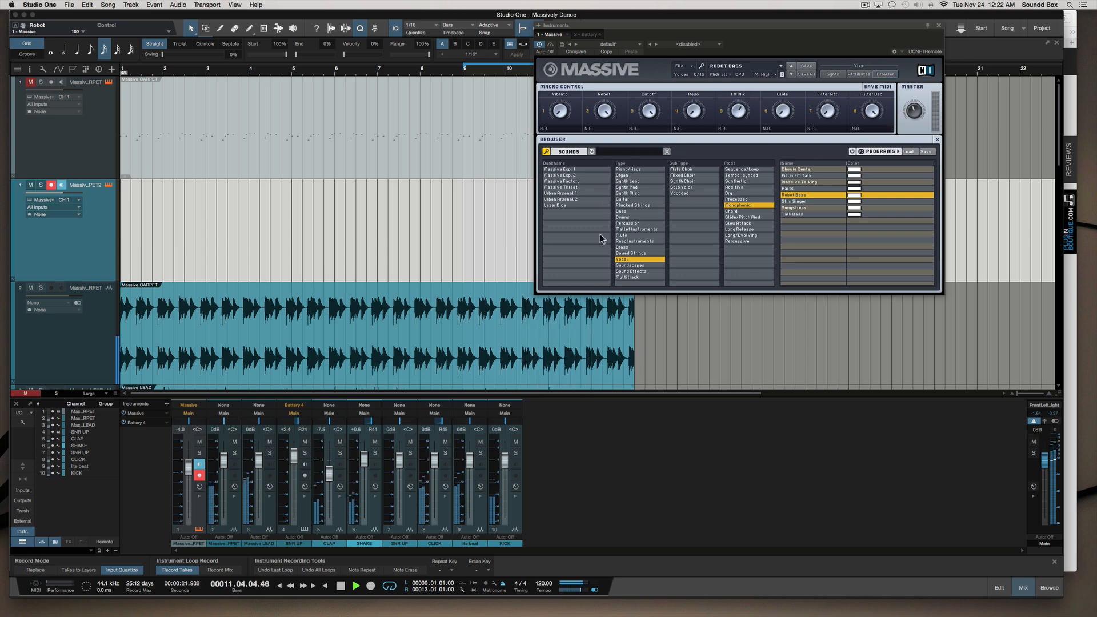
Step: Zoom the arrangement out to fit all tracks and enlarge the mixer to expose its inserts and sends
{"action": "left_click", "coordinate": [502, 202]}
{"action": "key", "text": "w"}
{"action": "key", "text": "shift+w"}
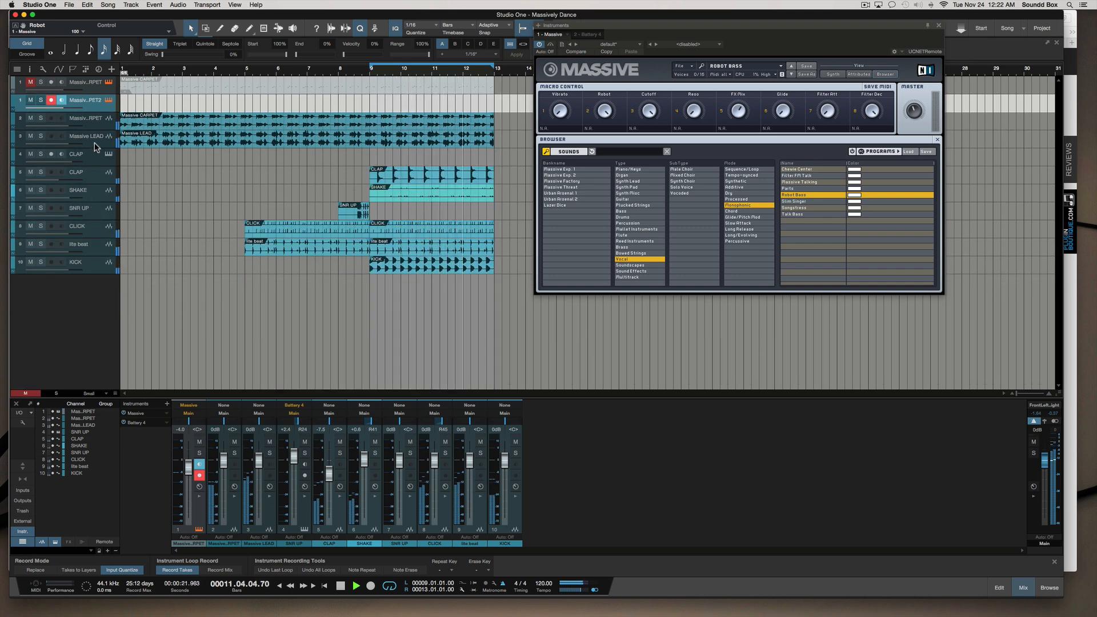
{"action": "left_click", "coordinate": [94, 246]}
{"action": "left_click", "coordinate": [98, 267]}
{"action": "key", "text": "space"}
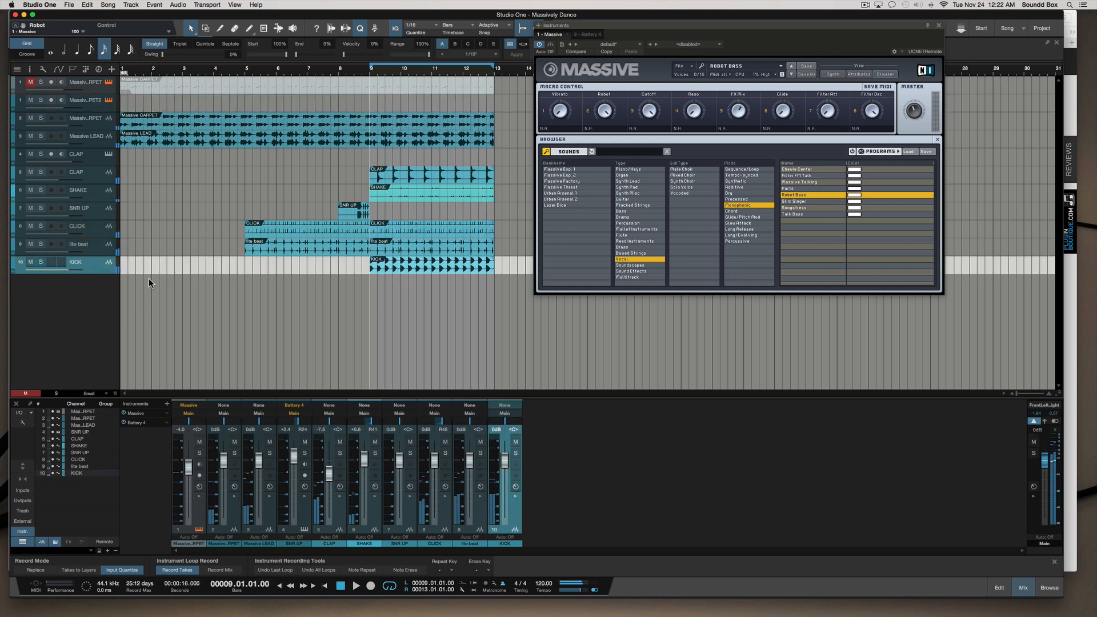
{"action": "left_click", "coordinate": [22, 471]}
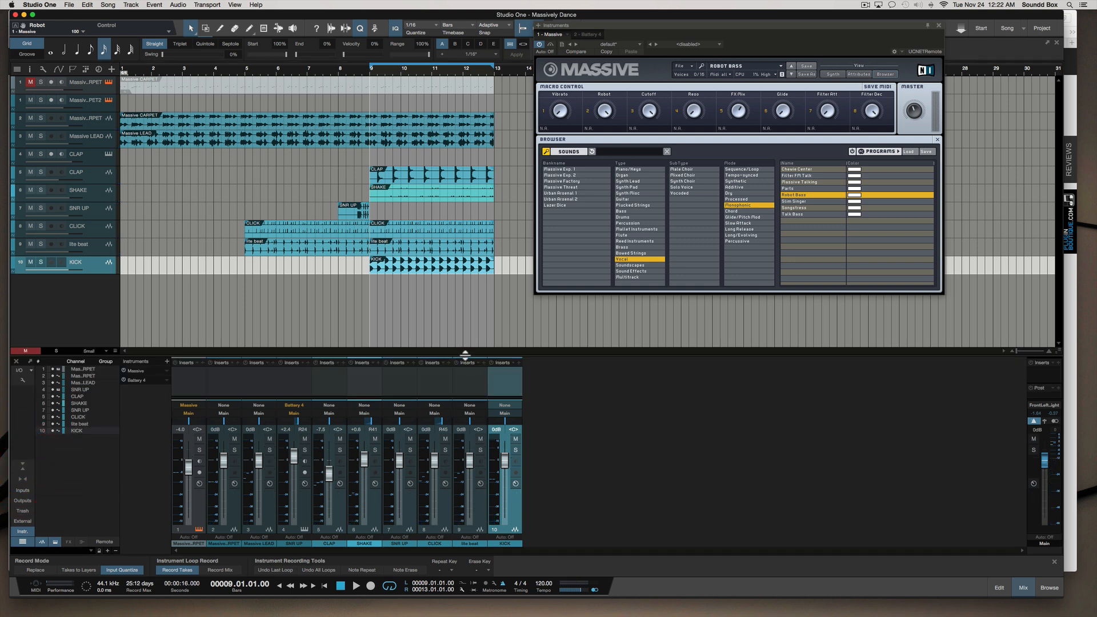
{"action": "left_click_drag", "start_coordinate": [466, 354], "coordinate": [457, 303]}
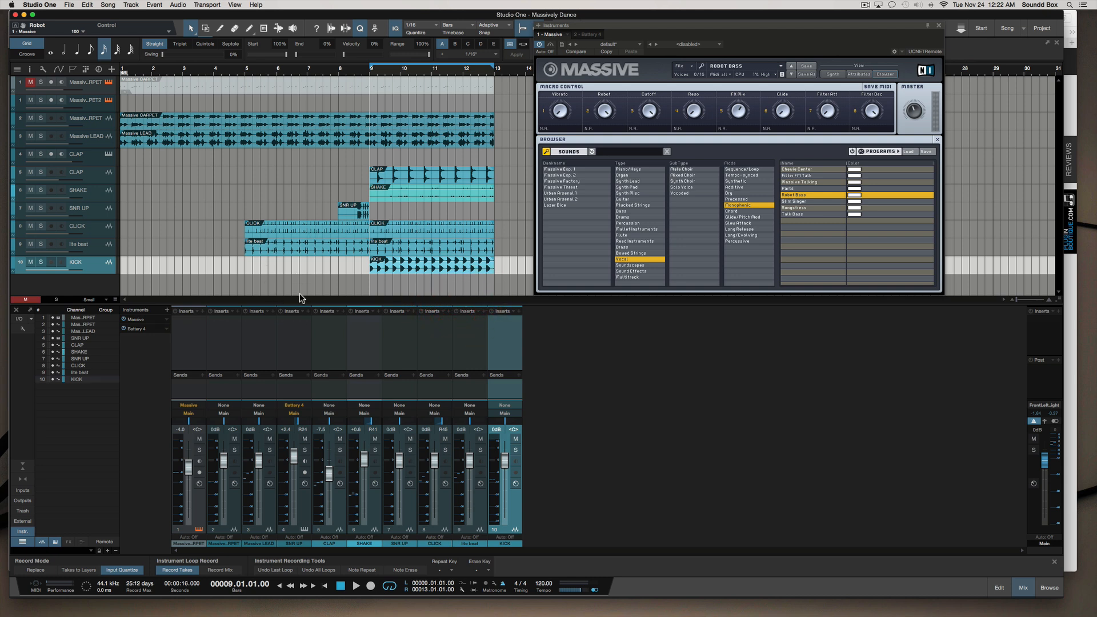
Step: Play the song, close the Massive window and insert a Compressor from the recent effects on the beat channel beside KICK
{"action": "key", "text": "space"}
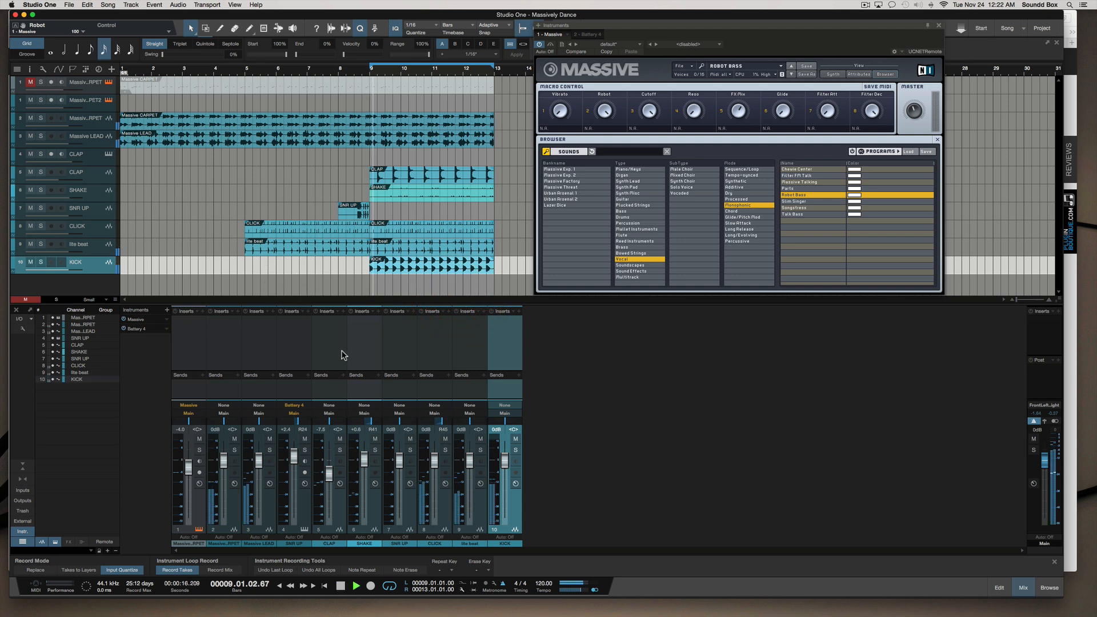
{"action": "left_click", "coordinate": [478, 519]}
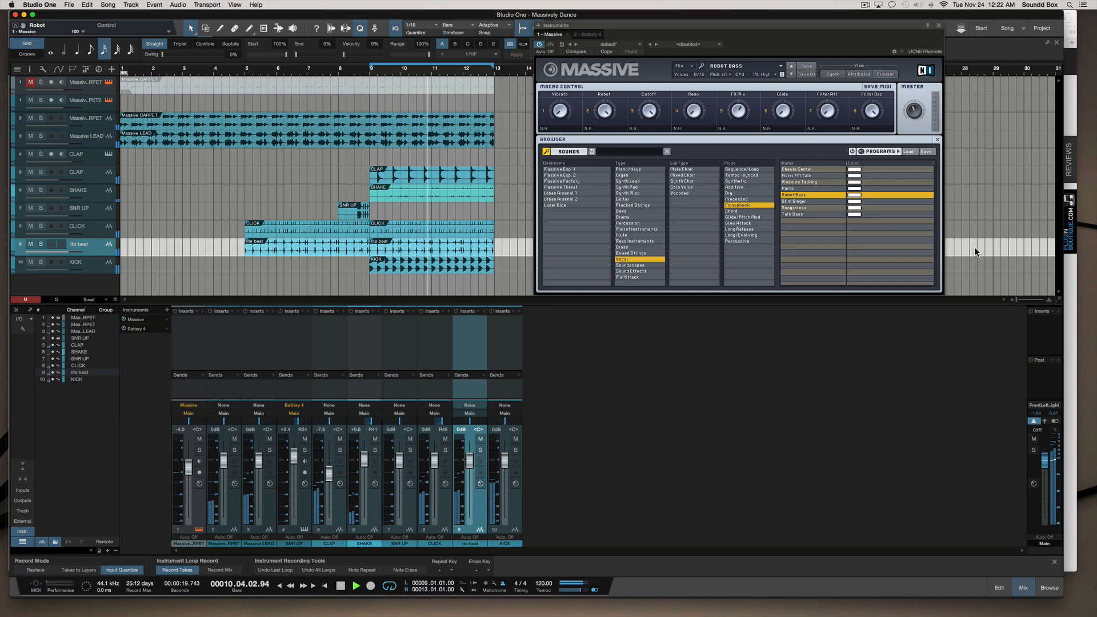
{"action": "key", "text": "F5"}
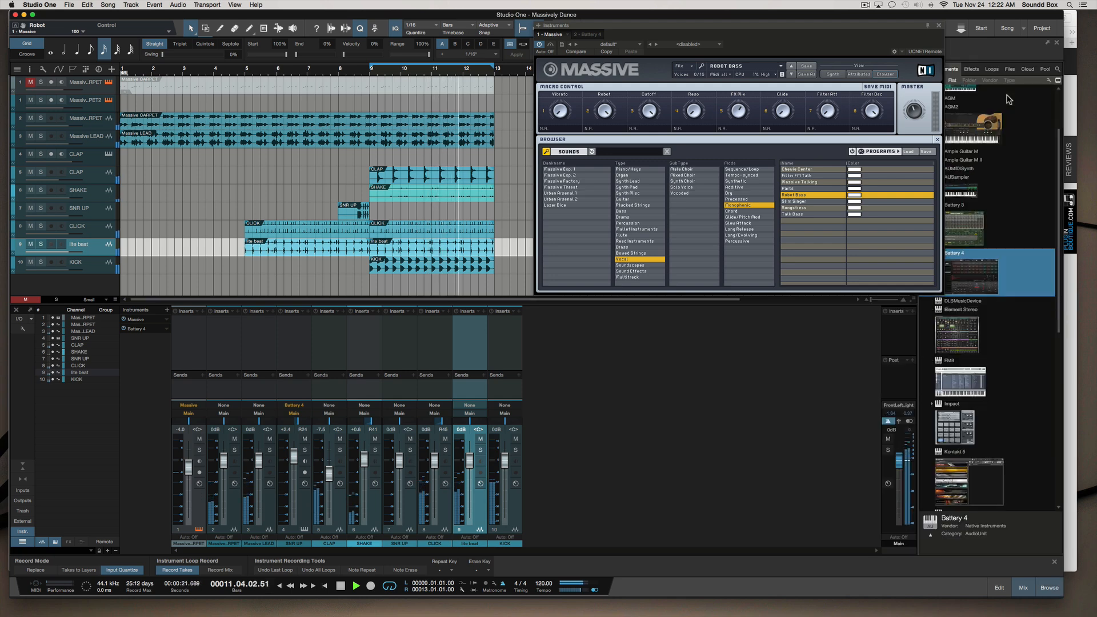
{"action": "key", "text": "Escape"}
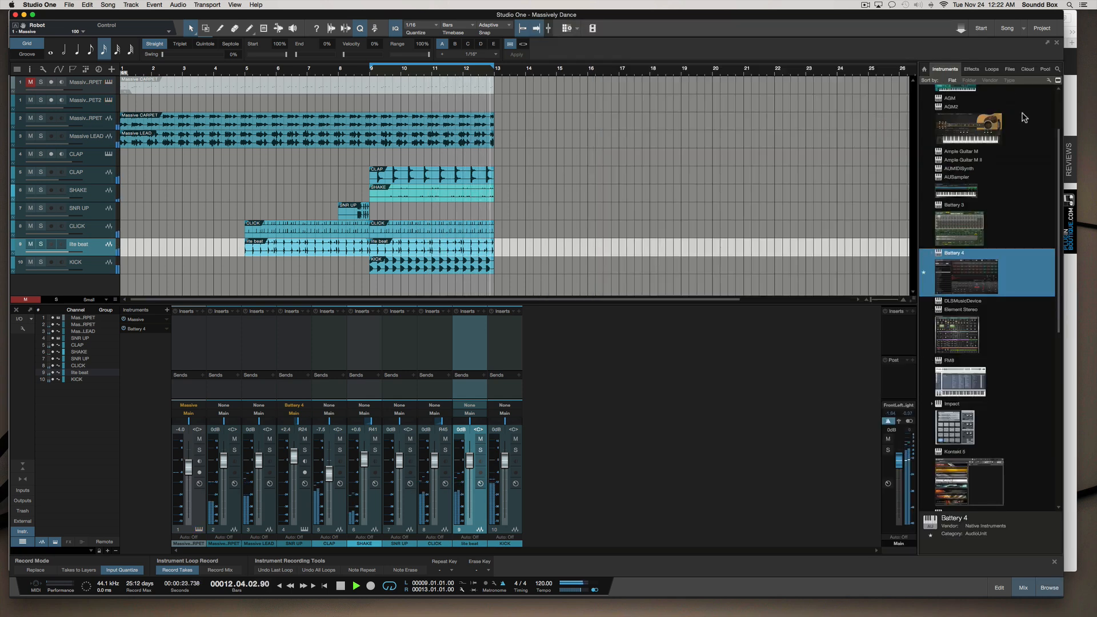
{"action": "scroll", "coordinate": [1024, 118], "scroll_direction": "up", "scroll_amount": 3}
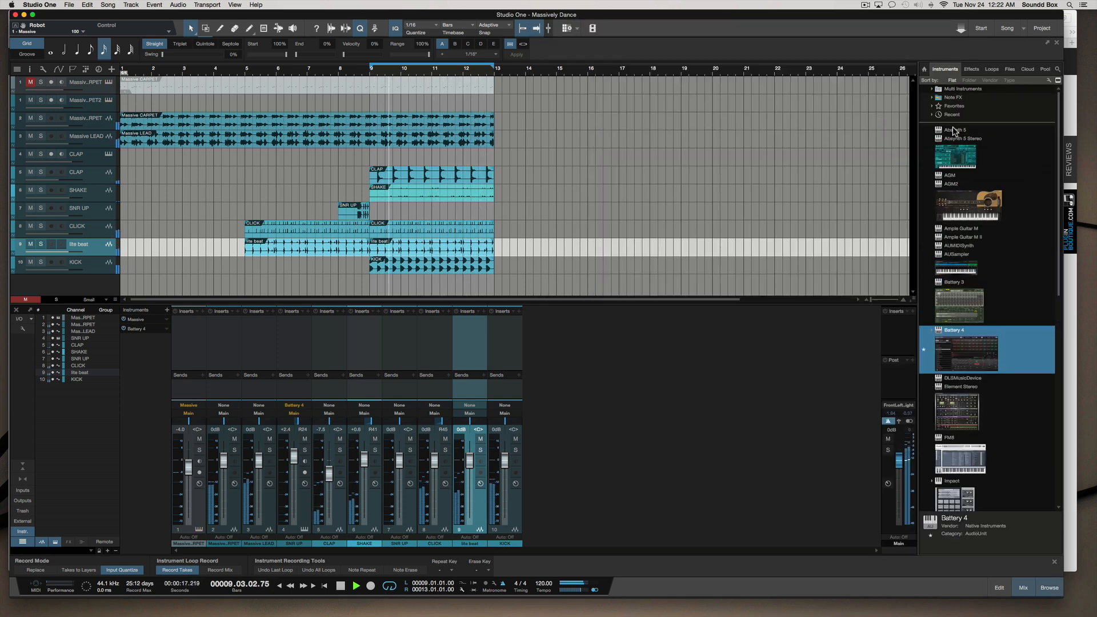
{"action": "left_click", "coordinate": [972, 69]}
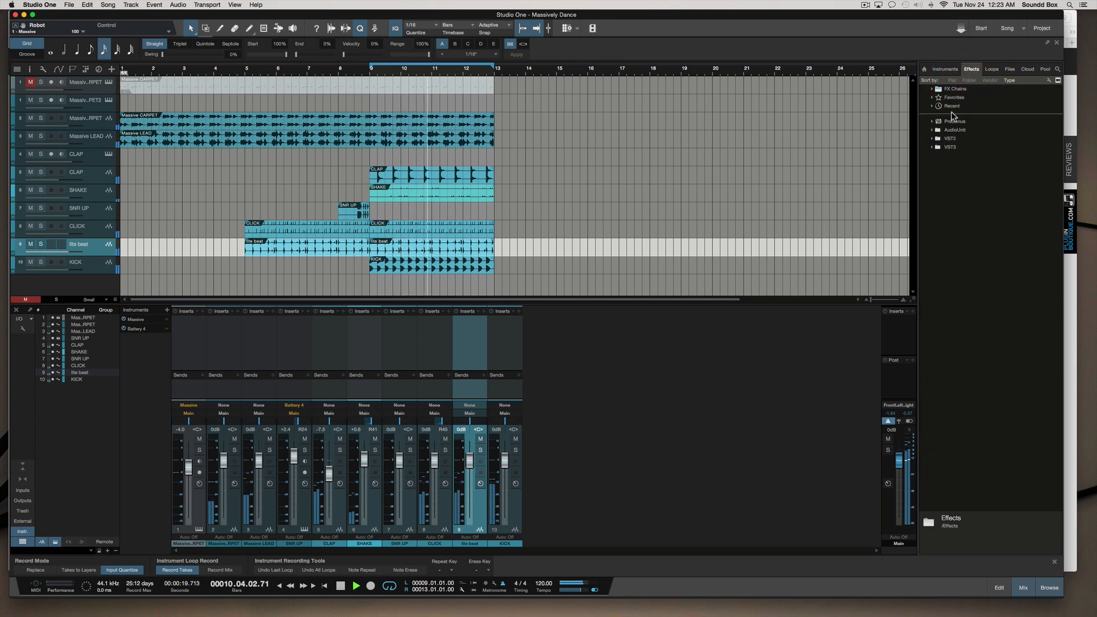
{"action": "left_click", "coordinate": [952, 106]}
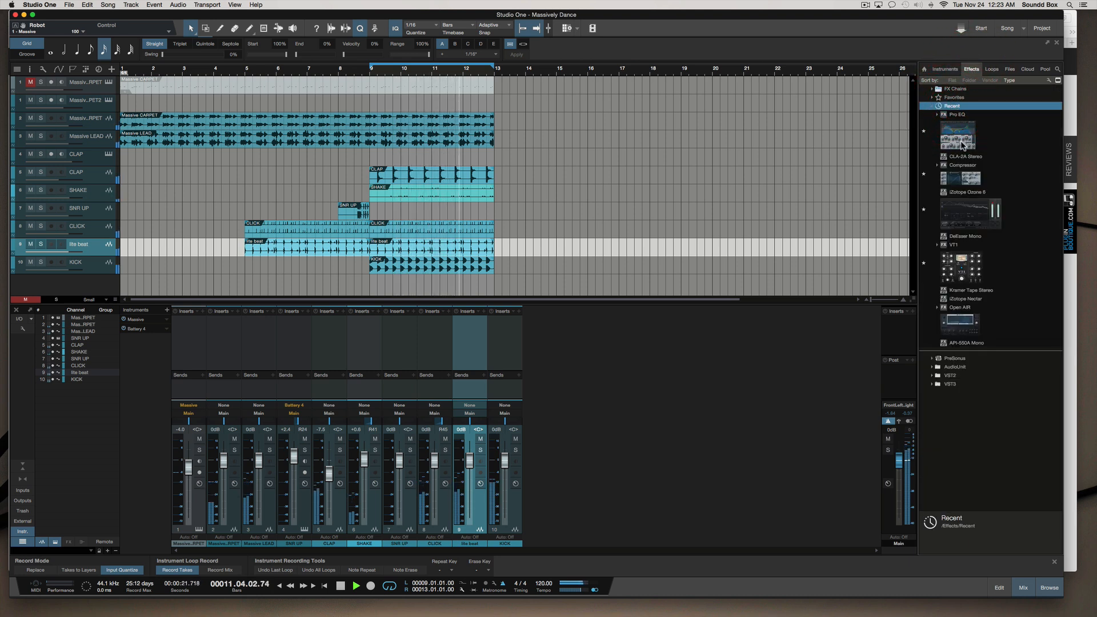
{"action": "left_click_drag", "start_coordinate": [962, 177], "coordinate": [480, 346]}
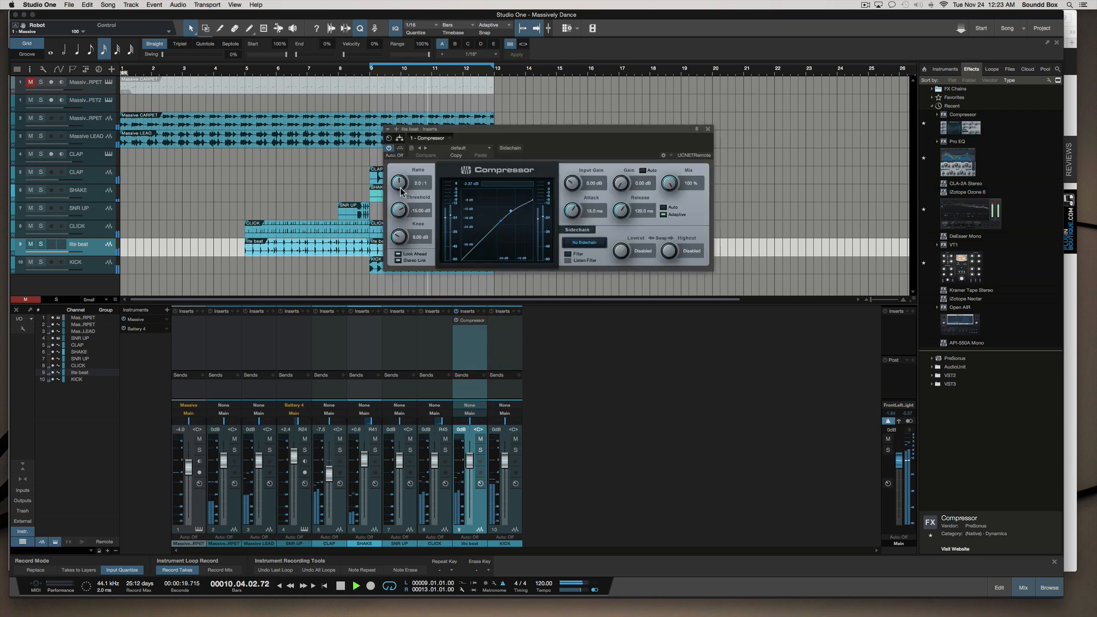
Step: Lower the beat compressor's threshold, keep its ratio at 2.0:1, raise its gain to about 10.08 dB and stop playback
{"action": "left_click_drag", "start_coordinate": [397, 210], "coordinate": [395, 226]}
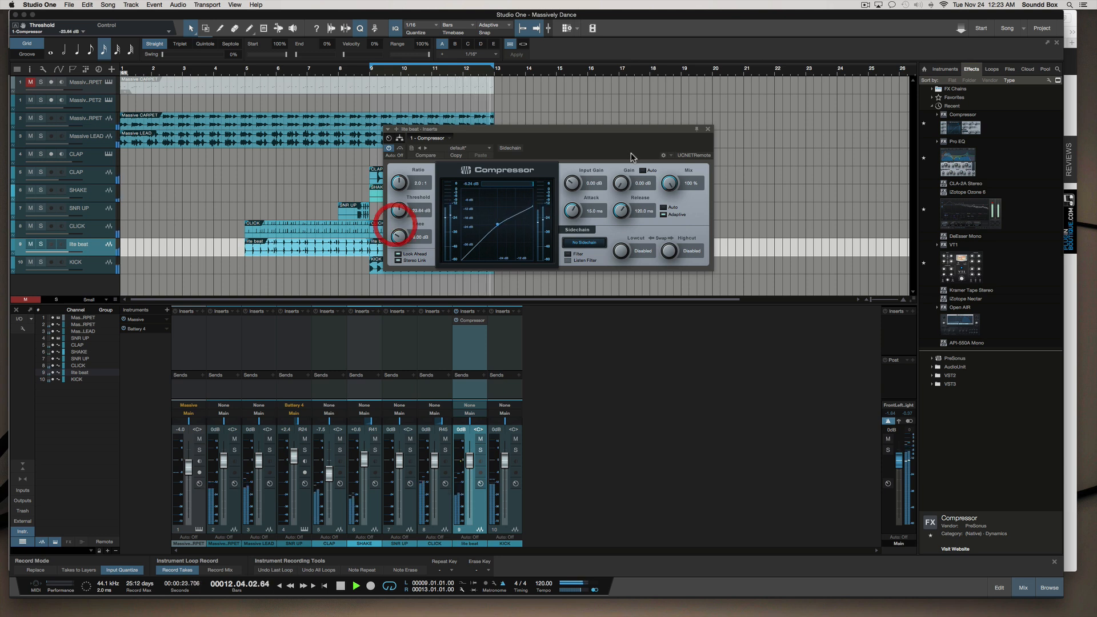
{"action": "left_click_drag", "start_coordinate": [621, 181], "coordinate": [620, 173]}
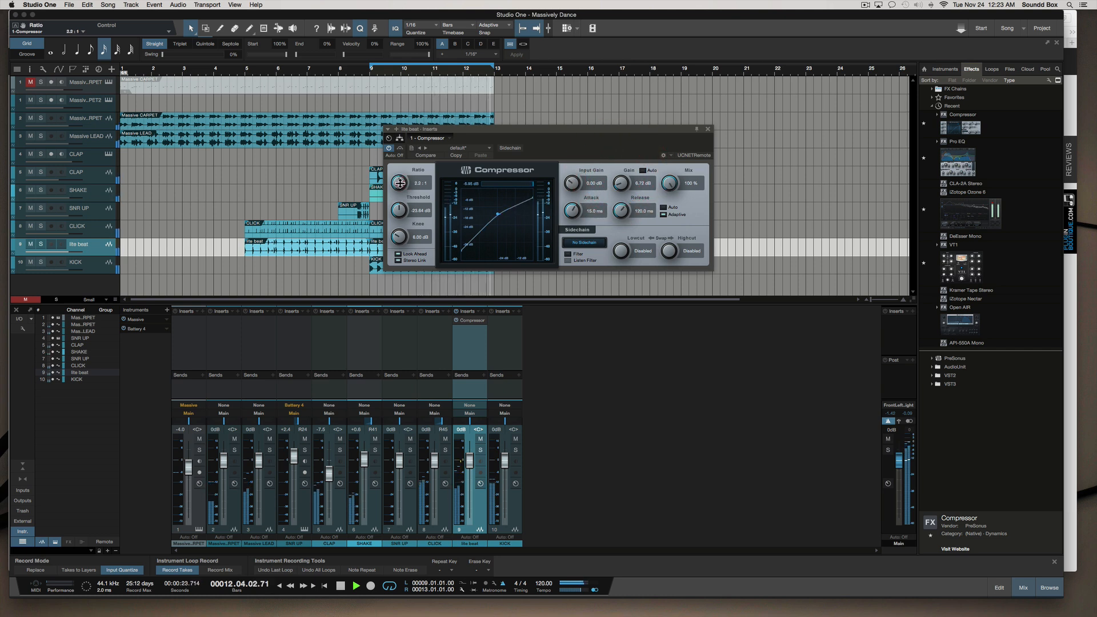
{"action": "left_click_drag", "start_coordinate": [400, 183], "coordinate": [399, 185]}
{"action": "left_click_drag", "start_coordinate": [617, 191], "coordinate": [618, 184]}
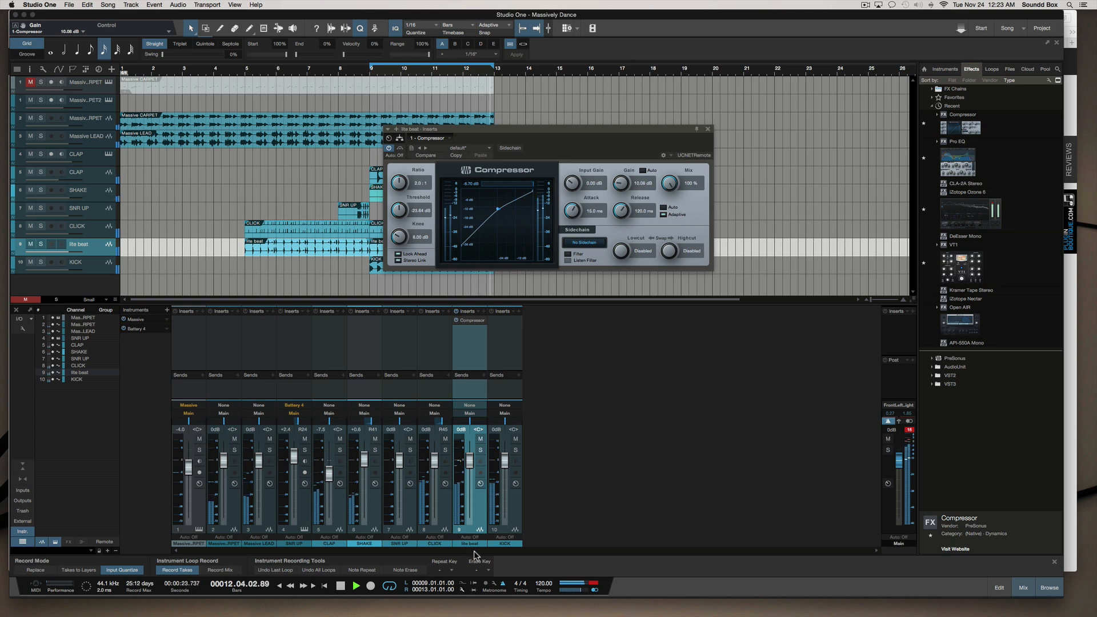
{"action": "key", "text": "space"}
Step: Copy the beat channel's Compressor to the KICK channel and lower the beat fader to about -4.9 dB during playback
{"action": "left_click_drag", "start_coordinate": [472, 324], "coordinate": [495, 321]}
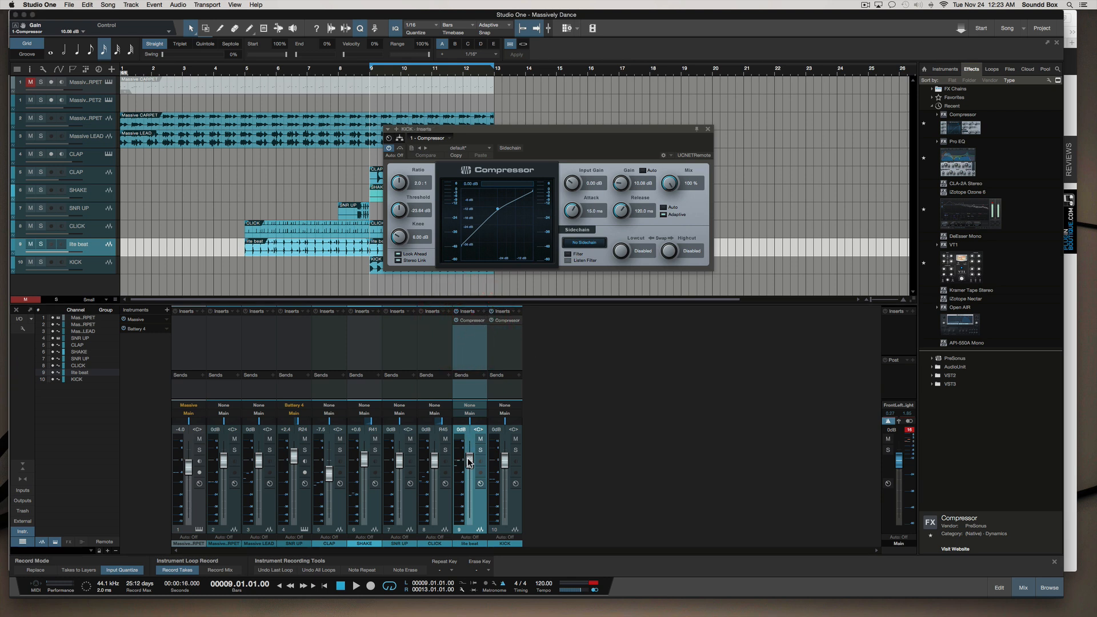
{"action": "key", "text": "space"}
{"action": "left_click_drag", "start_coordinate": [468, 462], "coordinate": [469, 470]}
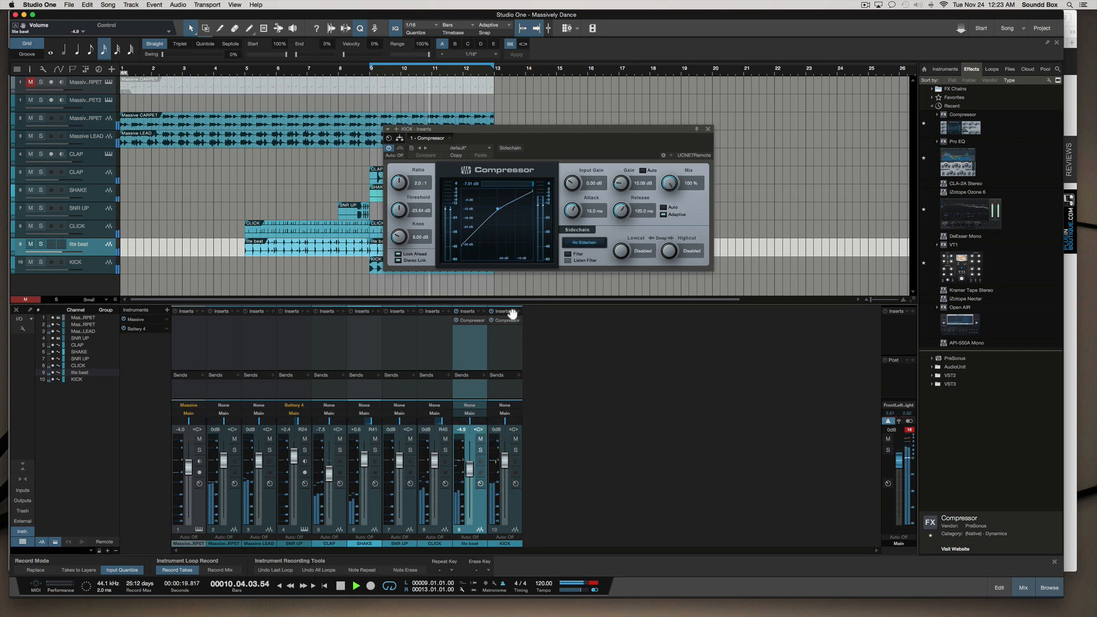
Step: Lower the KICK compressor's threshold, set attack to about 48 ms and gain to about 12.7 dB, and reduce the KICK fader to about -2.8 dB
{"action": "left_click", "coordinate": [503, 346]}
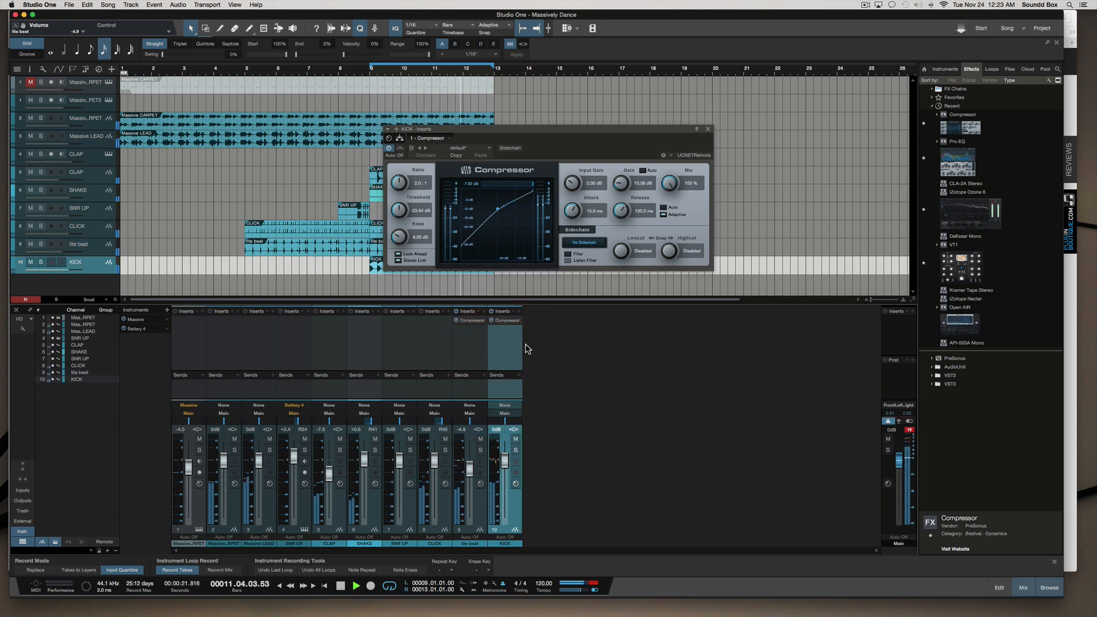
{"action": "mouse_move", "coordinate": [399, 206]}
{"action": "left_mouse_down"}
{"action": "mouse_move", "coordinate": [399, 217]}
{"action": "mouse_move", "coordinate": [399, 208]}
{"action": "left_mouse_up"}
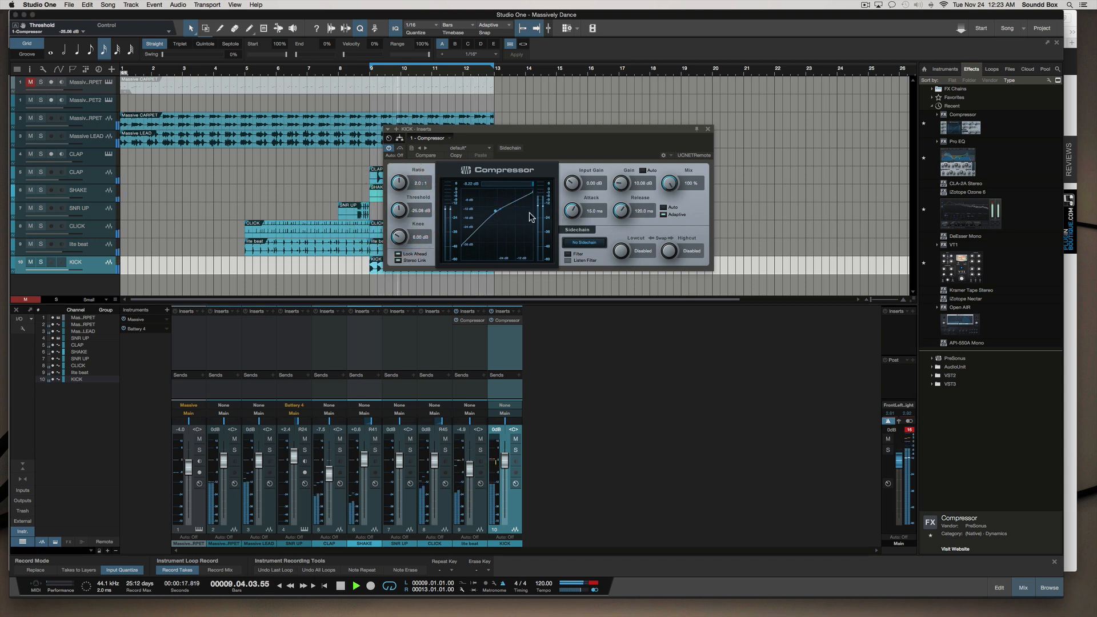
{"action": "left_click_drag", "start_coordinate": [572, 212], "coordinate": [570, 196]}
{"action": "left_click_drag", "start_coordinate": [399, 209], "coordinate": [400, 215]}
{"action": "left_click_drag", "start_coordinate": [620, 184], "coordinate": [620, 180]}
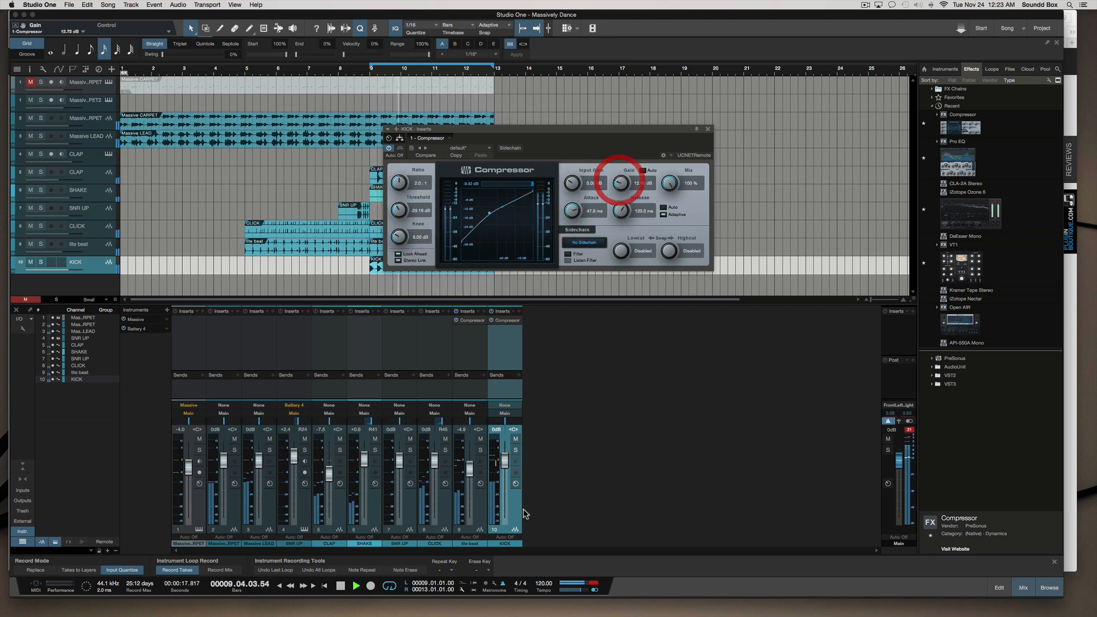
{"action": "left_click_drag", "start_coordinate": [508, 472], "coordinate": [504, 471]}
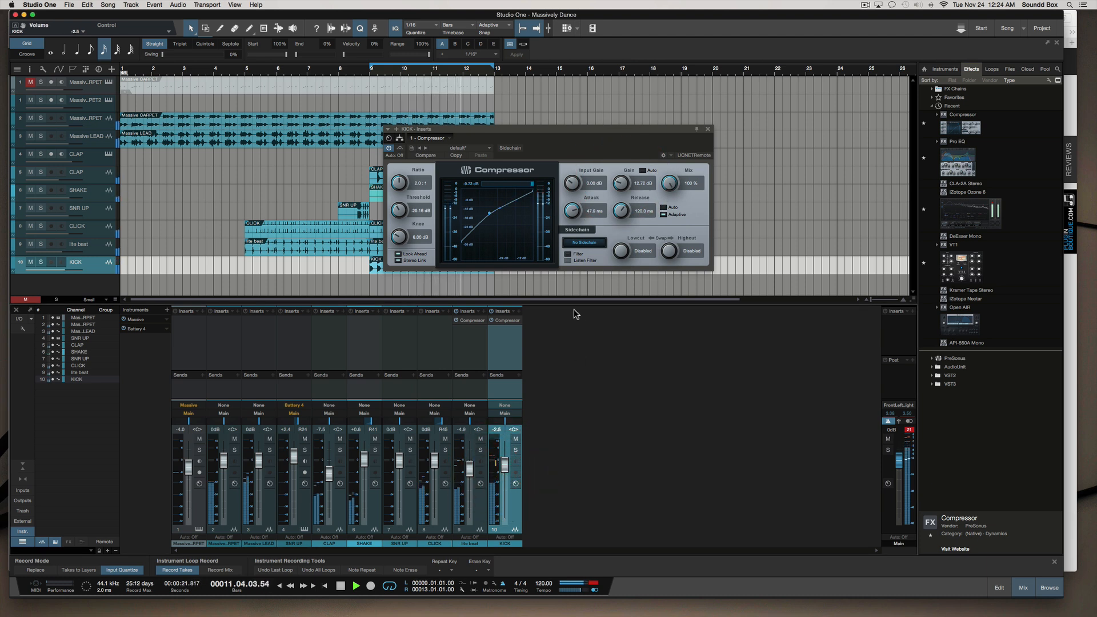
Step: Add a Pro EQ to the KICK channel, cut the high-mid band by about 4.47 dB, and close the effect window
{"action": "left_click_drag", "start_coordinate": [958, 163], "coordinate": [505, 343]}
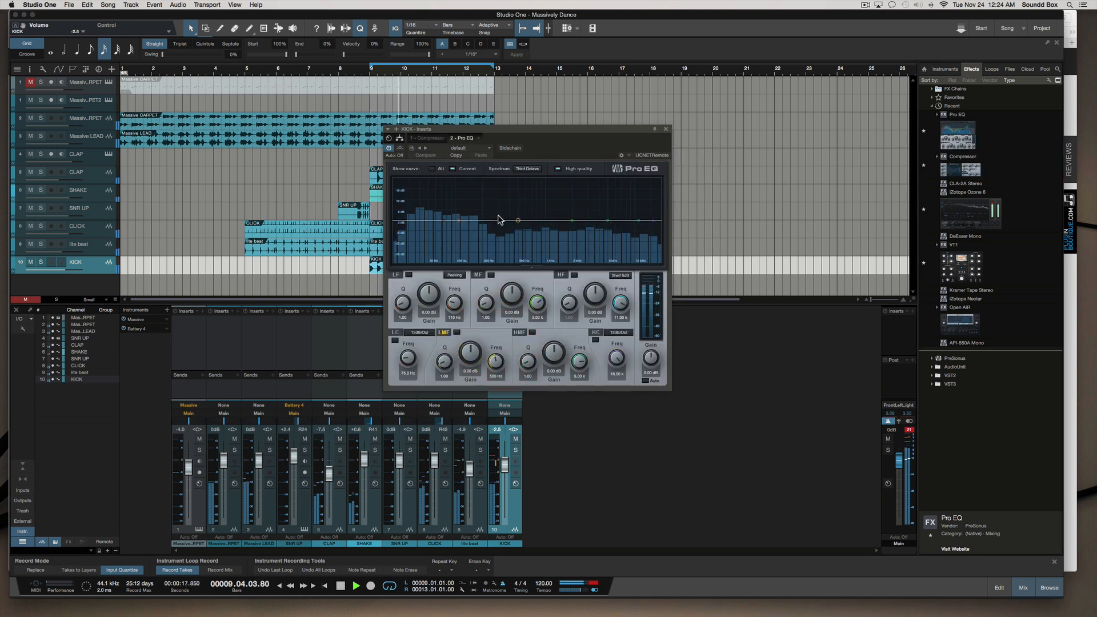
{"action": "left_click_drag", "start_coordinate": [611, 220], "coordinate": [610, 231]}
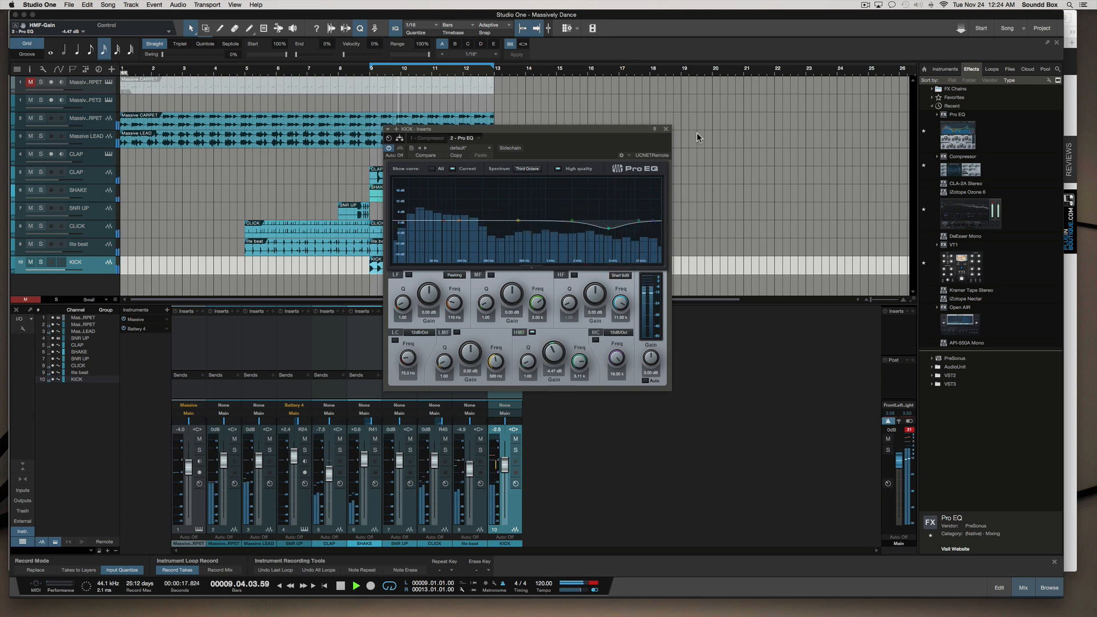
{"action": "left_click", "coordinate": [665, 129]}
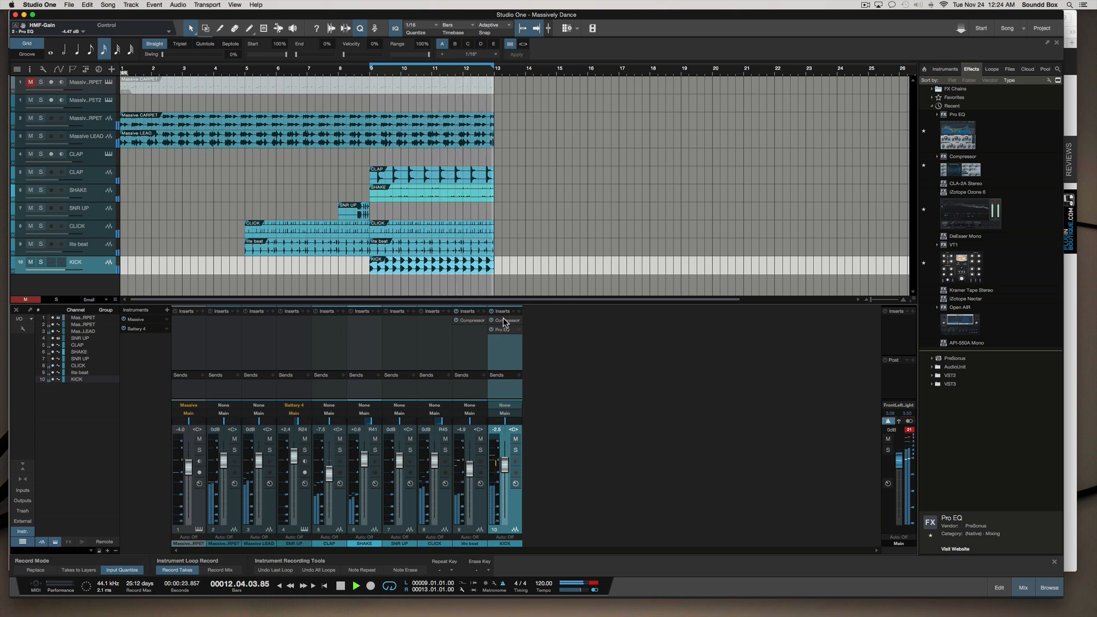
Step: Copy the KICK Compressor to CLAP, set threshold to about -27.7 dB and release to about 209 ms, and lower the CLAP fader
{"action": "left_click_drag", "start_coordinate": [507, 321], "coordinate": [329, 321]}
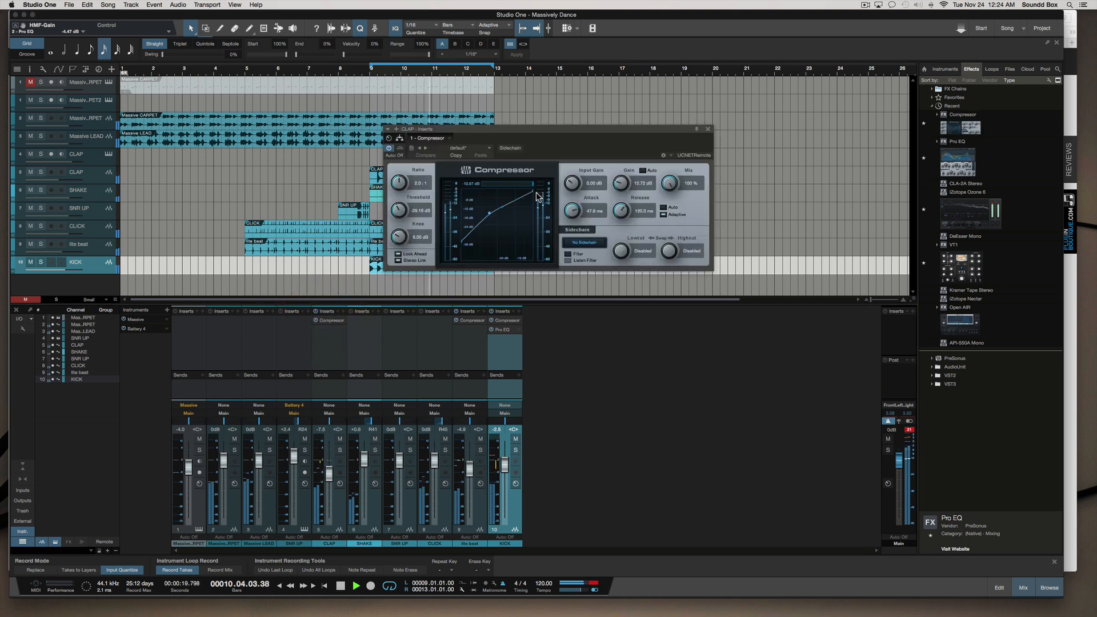
{"action": "left_click_drag", "start_coordinate": [400, 209], "coordinate": [401, 209]}
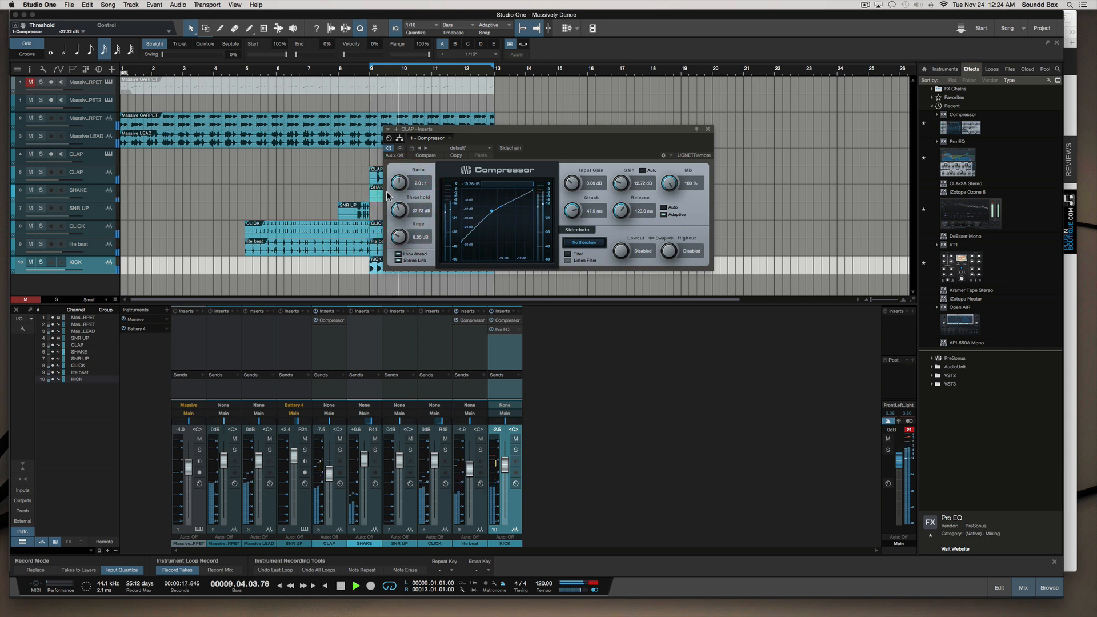
{"action": "left_click_drag", "start_coordinate": [622, 212], "coordinate": [620, 210]}
{"action": "left_click", "coordinate": [328, 480]}
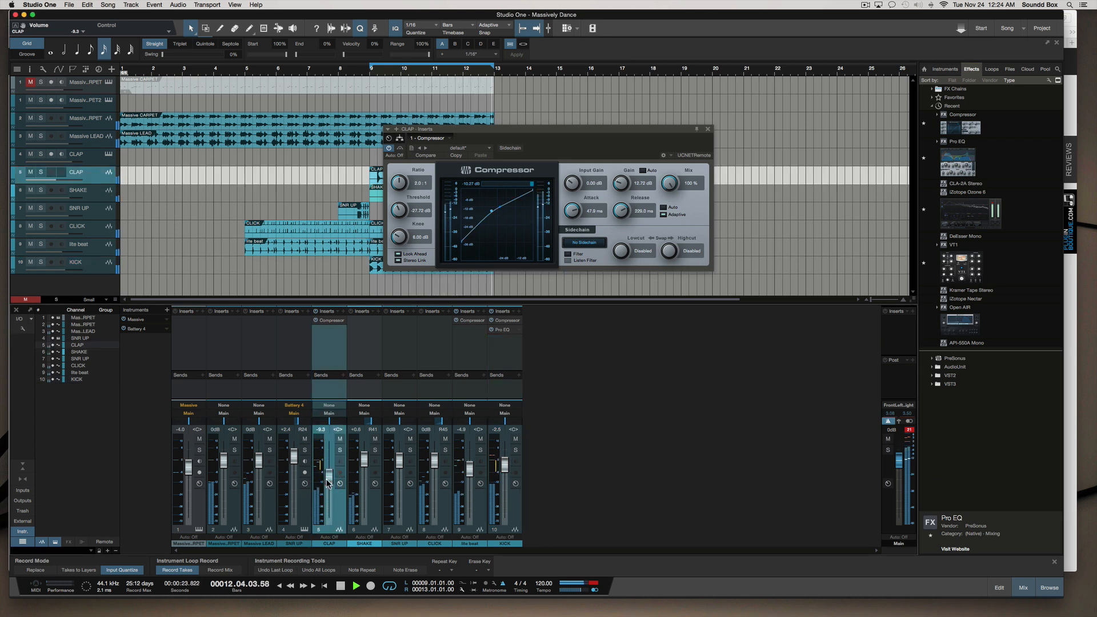
Step: Lower the Massive CARPET and Massive LEAD audio channel faders together to about -2.3 dB and close the CLAP Compressor window
{"action": "left_click", "coordinate": [264, 507]}
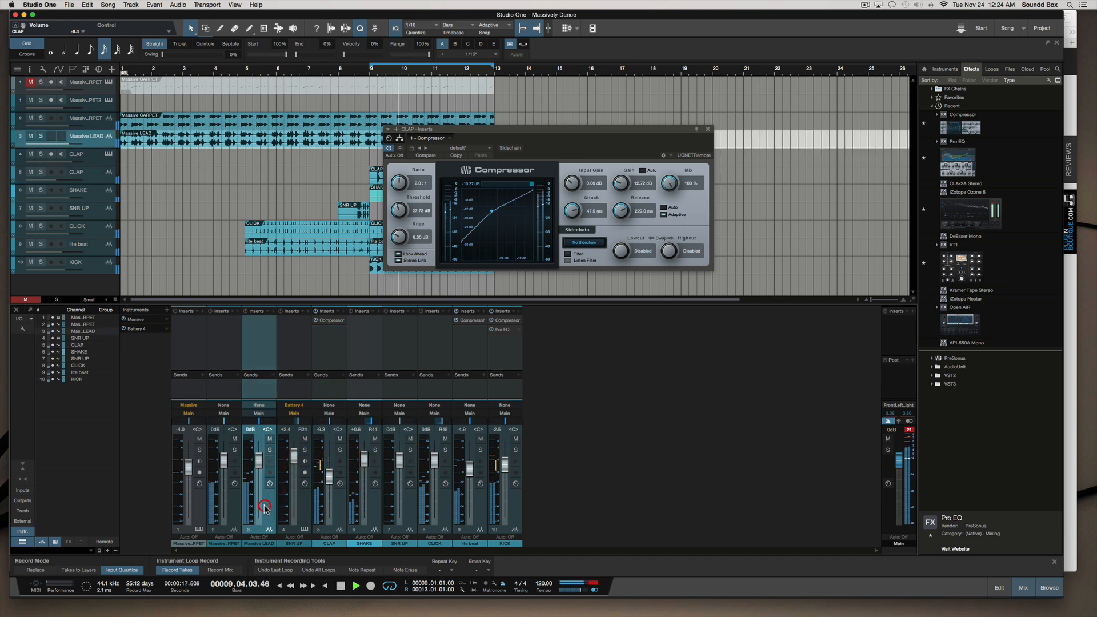
{"action": "left_click", "coordinate": [231, 503], "text": "shift"}
{"action": "left_click_drag", "start_coordinate": [222, 462], "coordinate": [220, 470]}
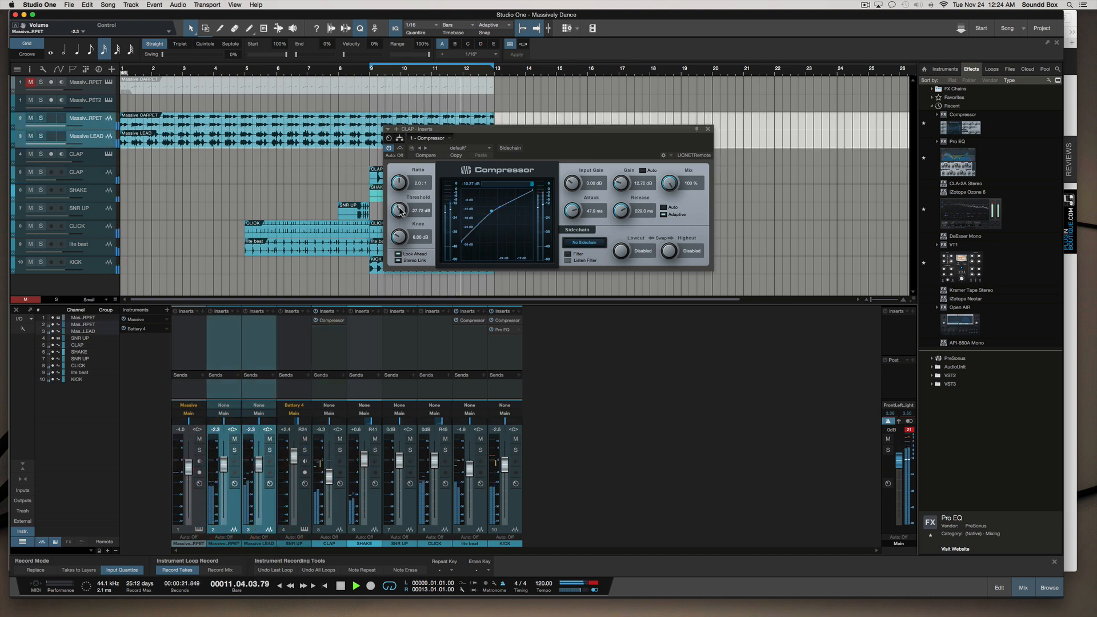
{"action": "left_click", "coordinate": [708, 129]}
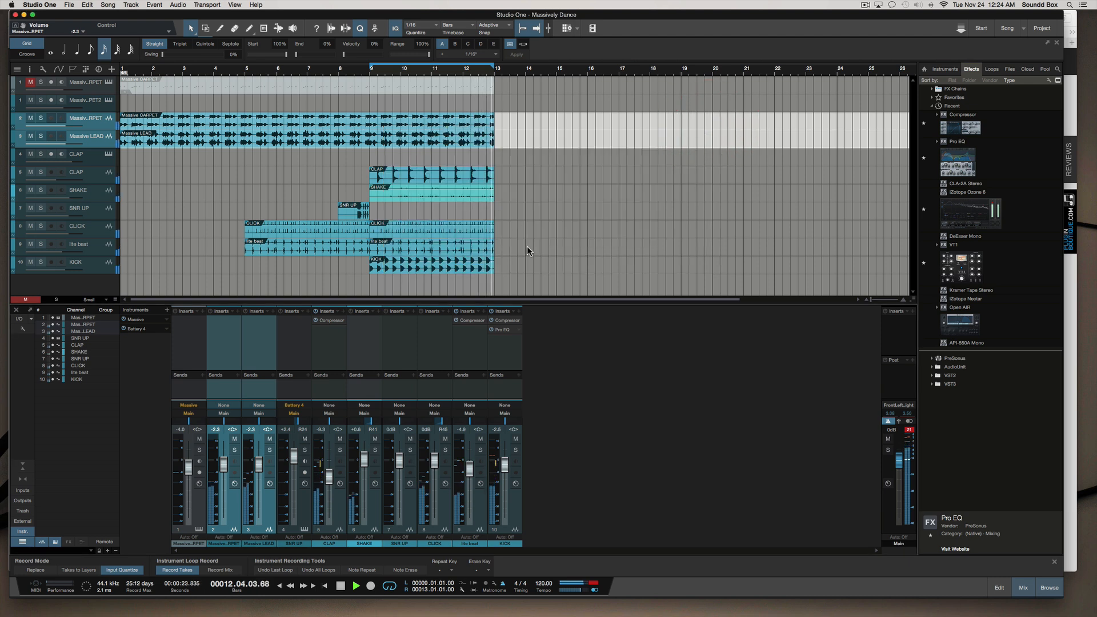
{"action": "left_click", "coordinate": [552, 197]}
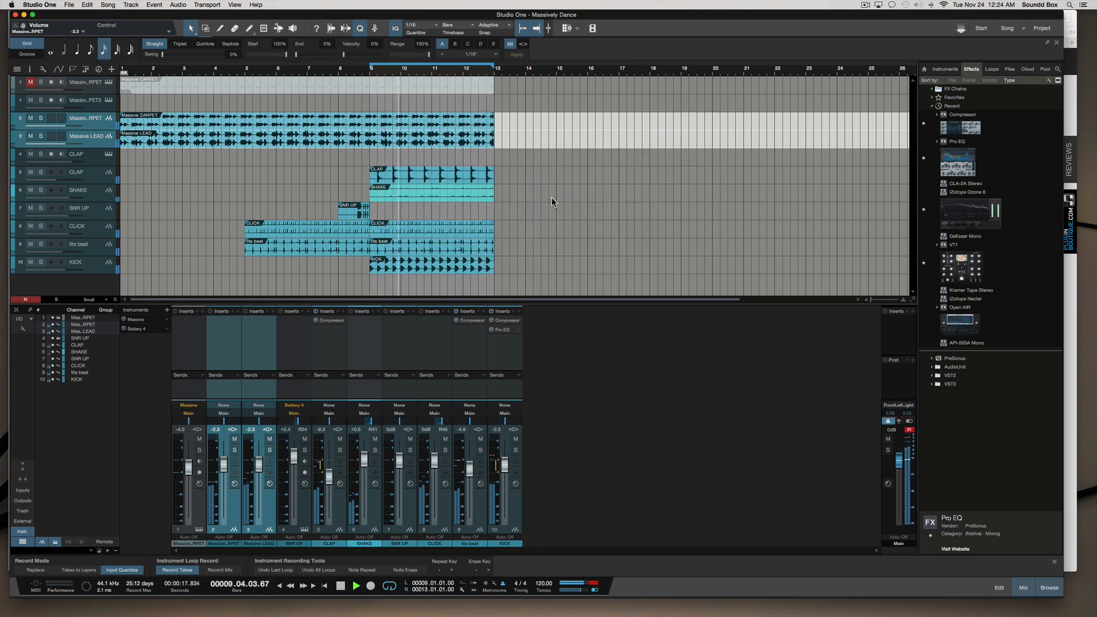
Step: Stop playback and open the Massive instrument from the second Massive CARPET instrument track
{"action": "left_click", "coordinate": [105, 271]}
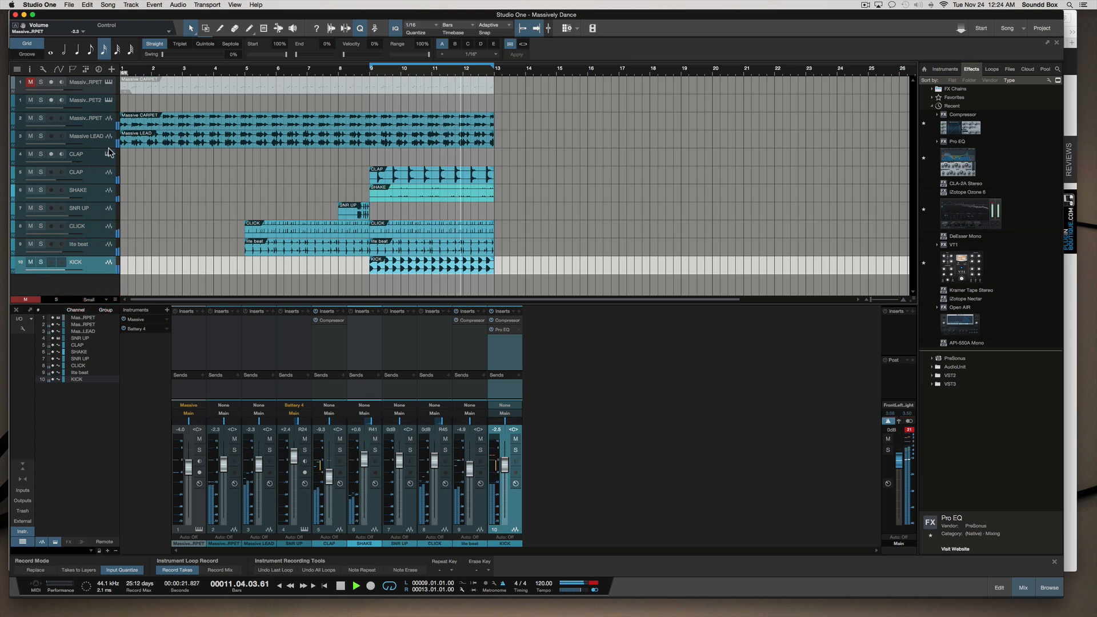
{"action": "key", "text": "space"}
{"action": "left_click", "coordinate": [183, 103]}
{"action": "left_click", "coordinate": [98, 103]}
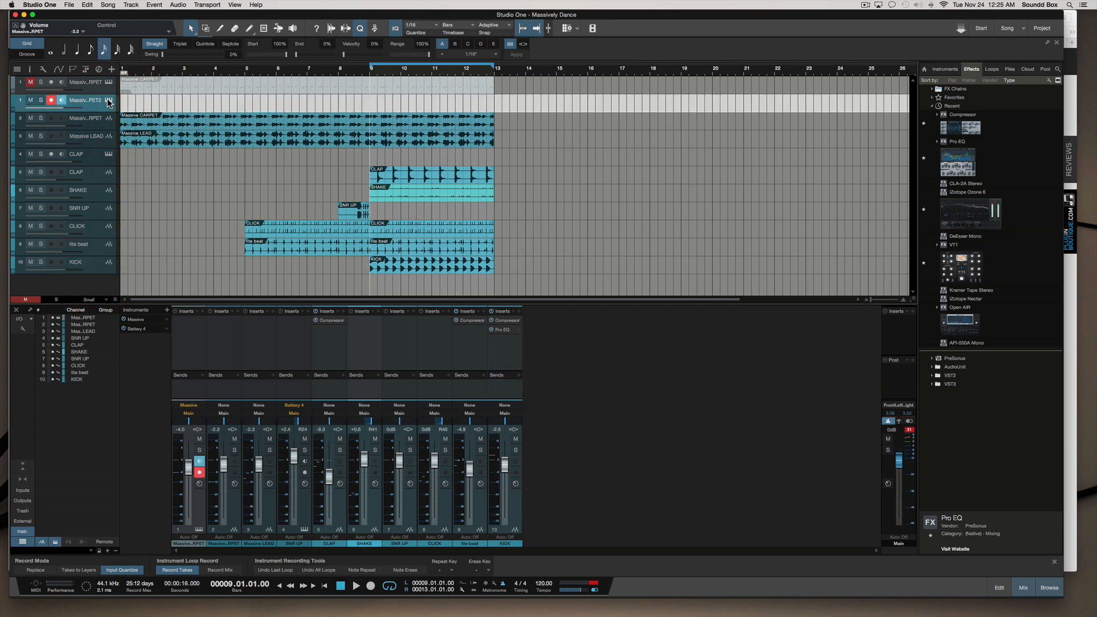
{"action": "left_click", "coordinate": [108, 101]}
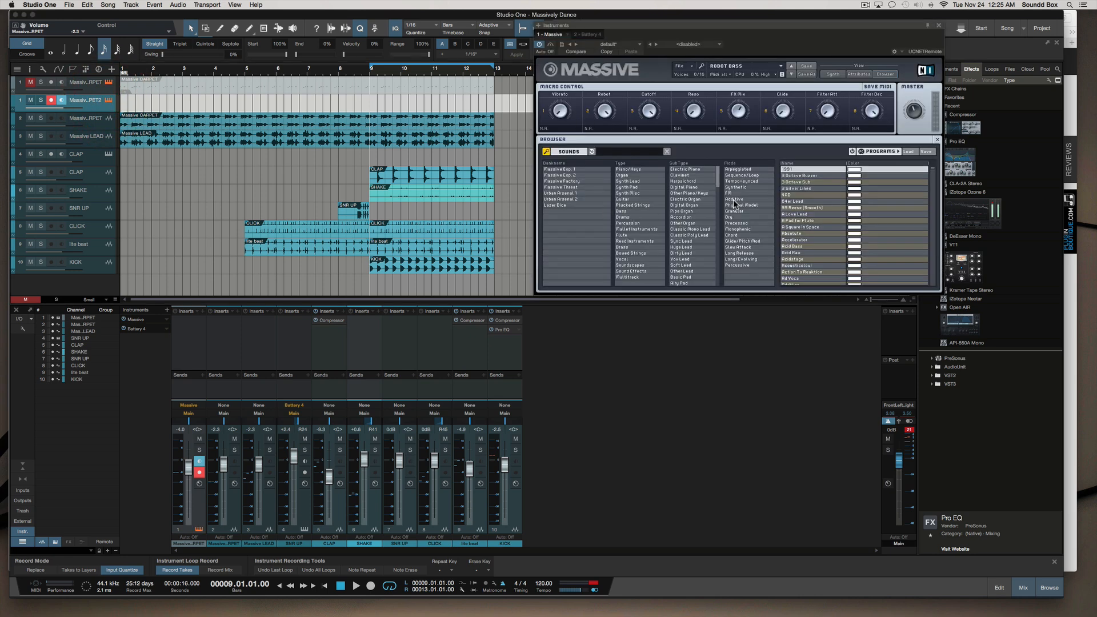
Step: Filter Massive's sounds to Synth Lead and audition presets from Angelista Wobble onward, ending on Basic
{"action": "left_click", "coordinate": [631, 182]}
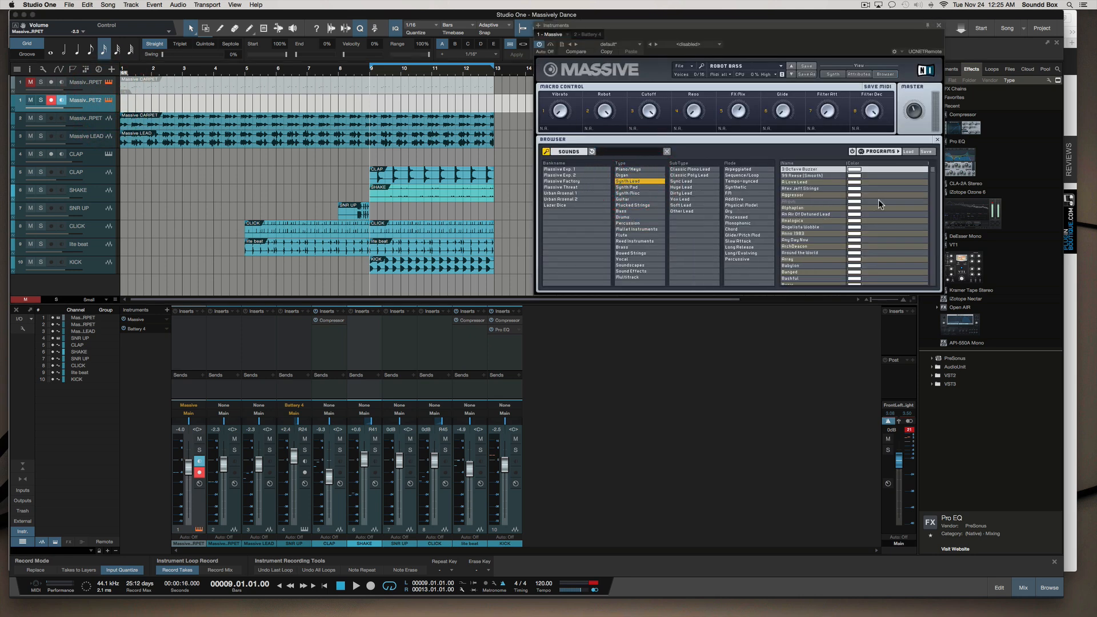
{"action": "left_click", "coordinate": [813, 228]}
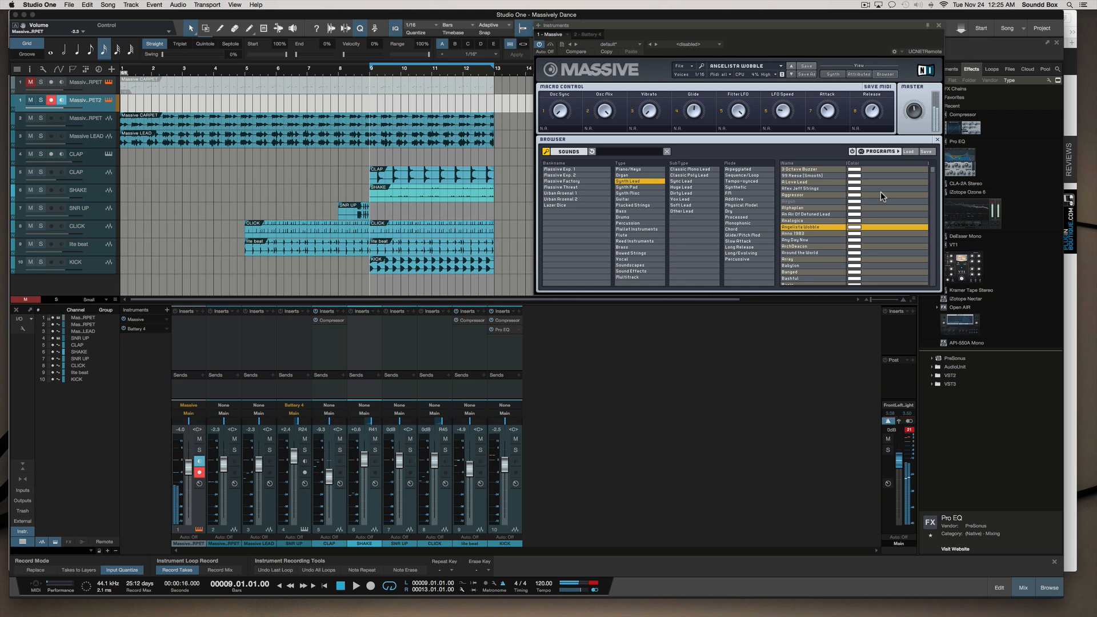
{"action": "left_click", "coordinate": [792, 75]}
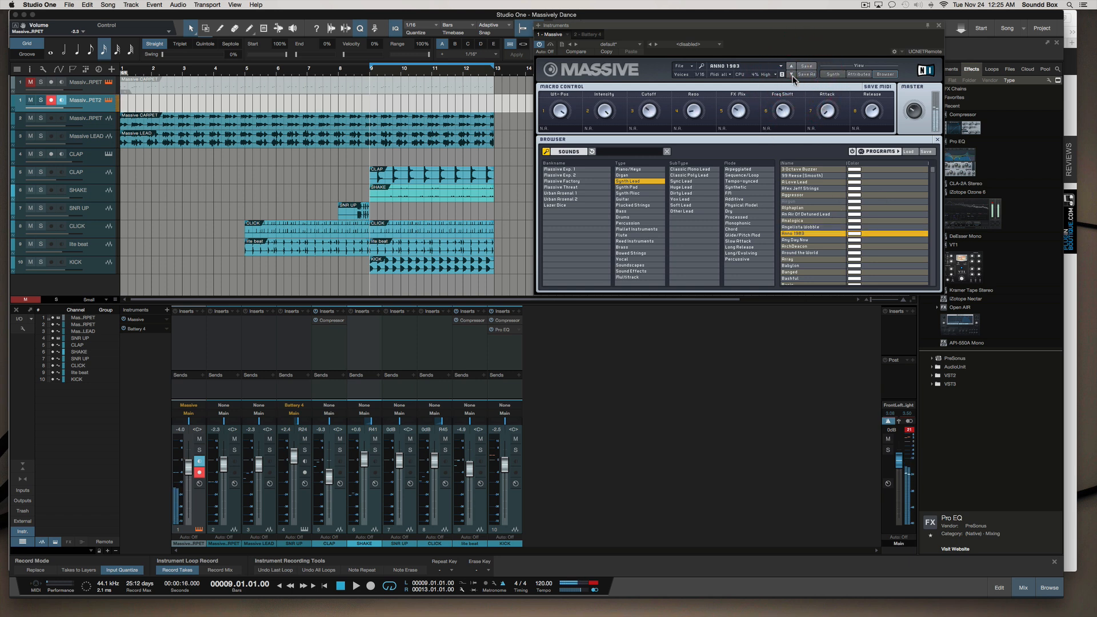
{"action": "left_click", "coordinate": [792, 75]}
{"action": "left_click", "coordinate": [792, 74]}
{"action": "left_click", "coordinate": [792, 75]}
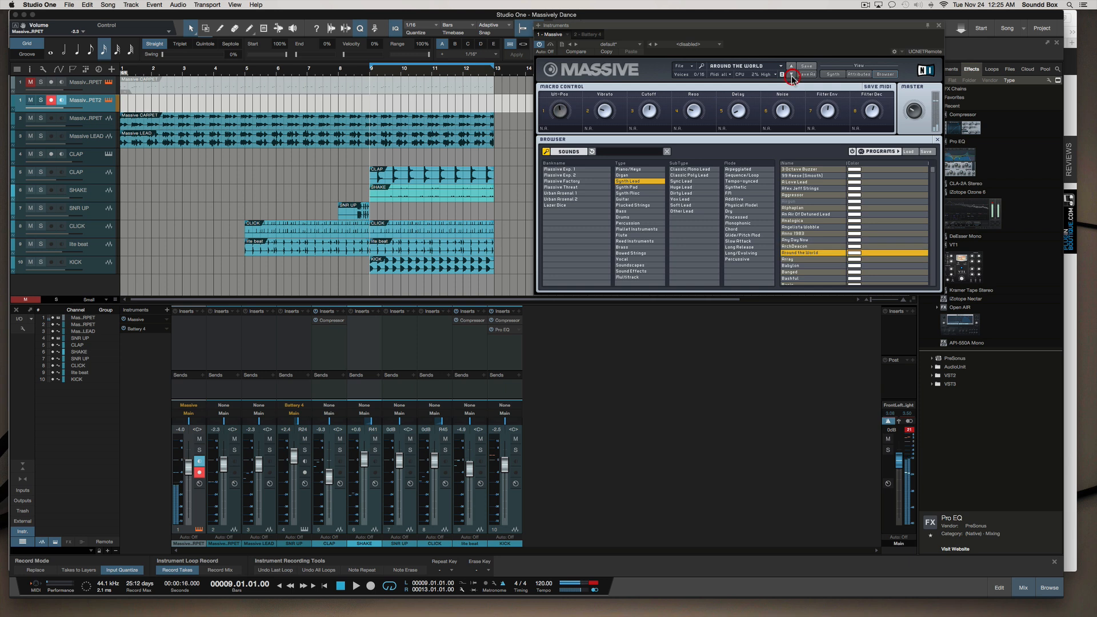
{"action": "left_click", "coordinate": [791, 75]}
{"action": "left_click", "coordinate": [791, 75]}
{"action": "left_click", "coordinate": [792, 75]}
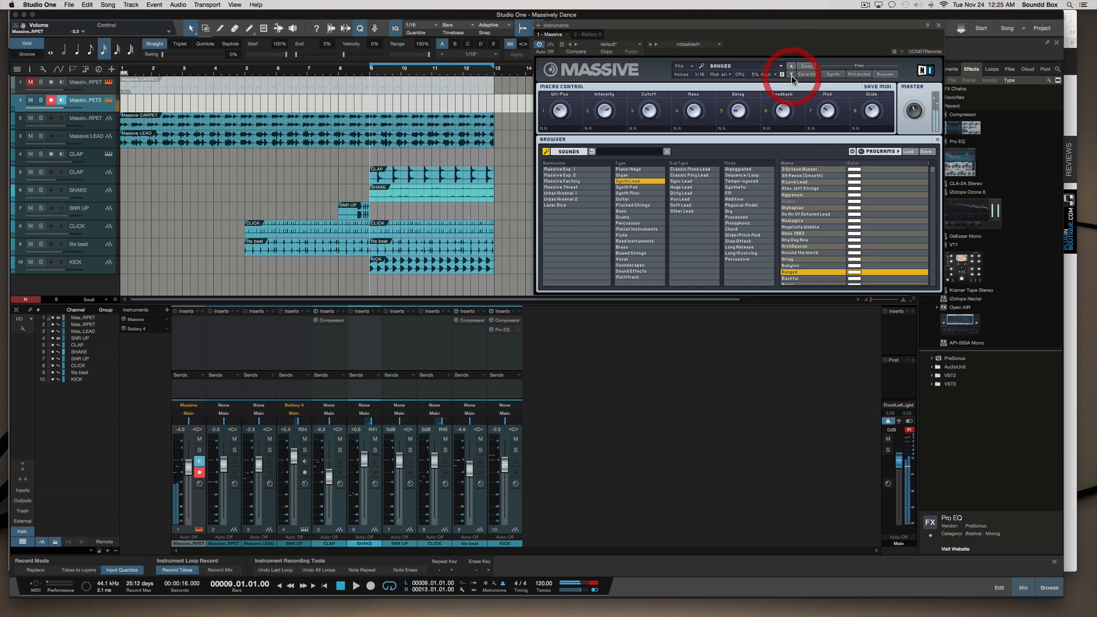
{"action": "left_click", "coordinate": [791, 75]}
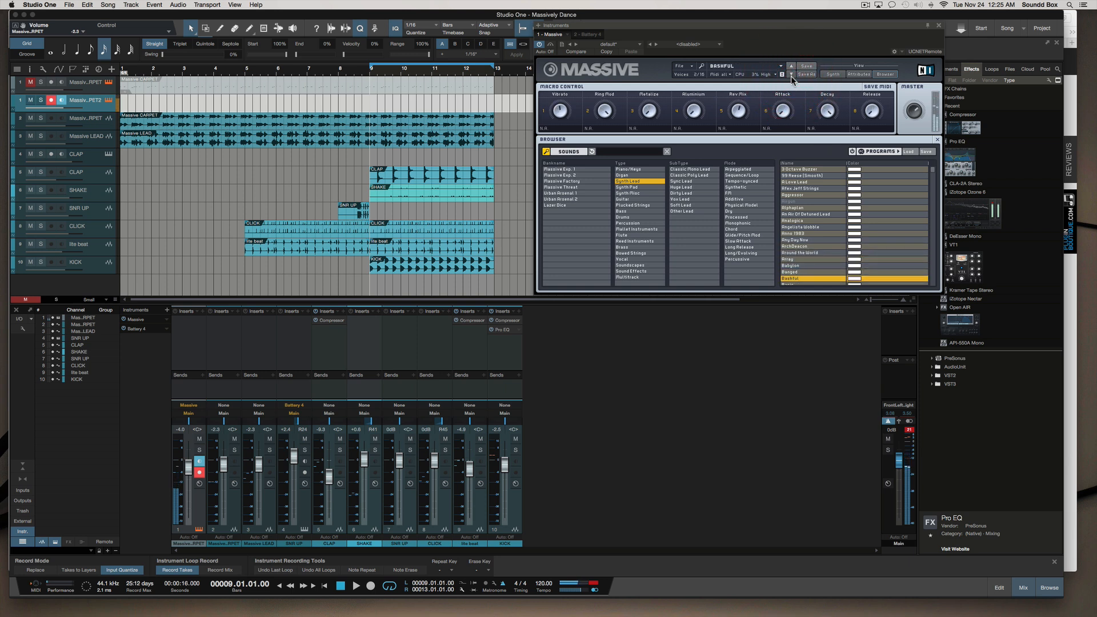
{"action": "left_click", "coordinate": [792, 75]}
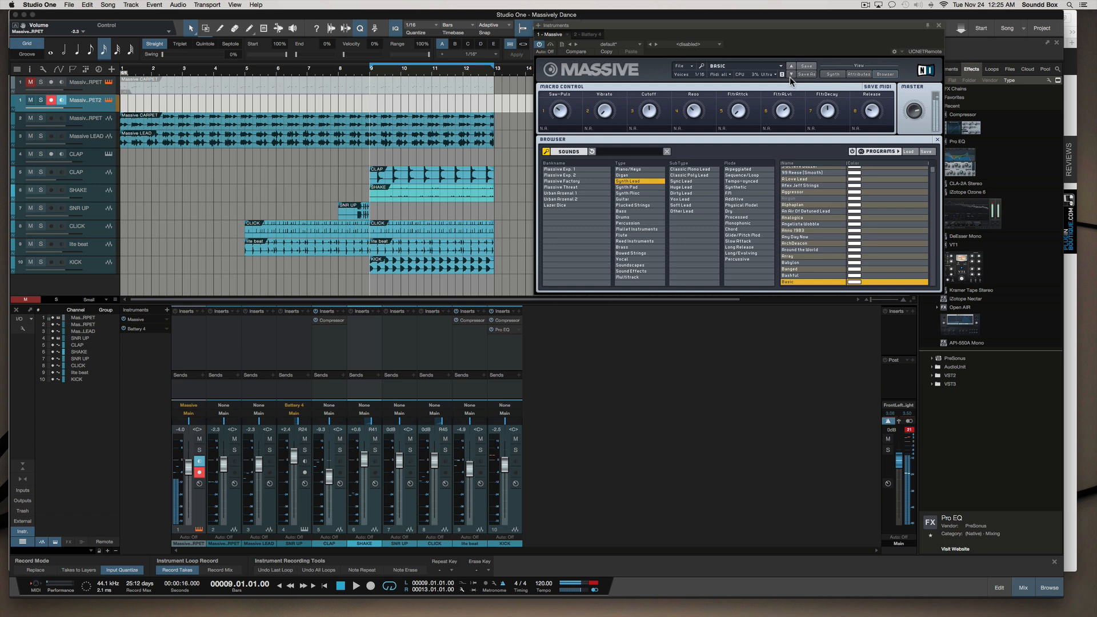
Step: Play the arrangement from bar 1 into the section at bar 9, and stop playback
{"action": "left_click", "coordinate": [229, 213]}
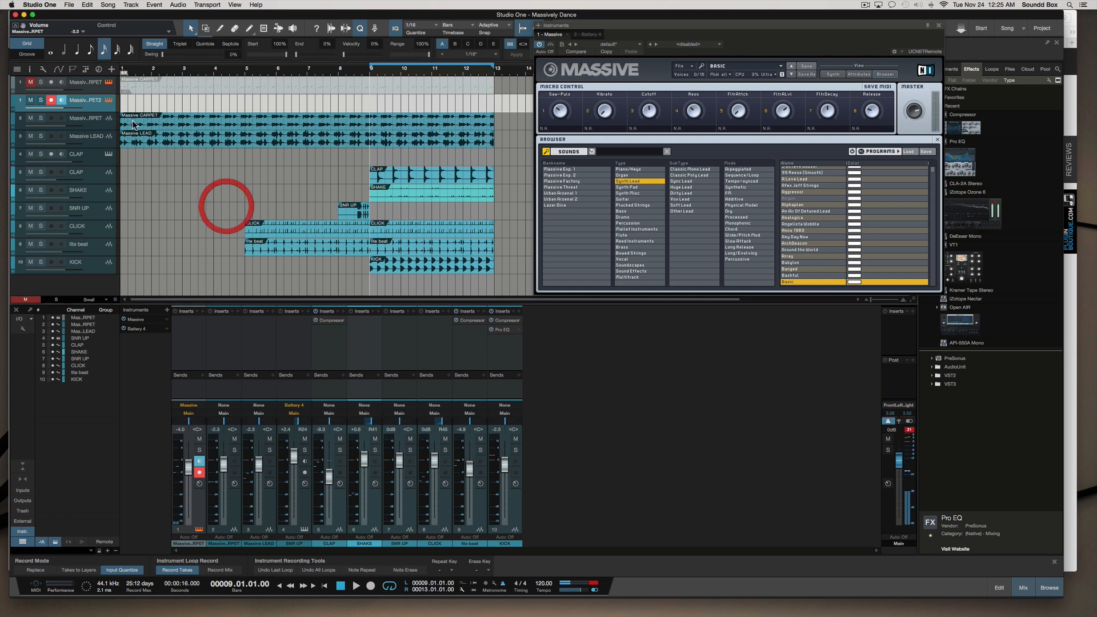
{"action": "key", "text": "Home"}
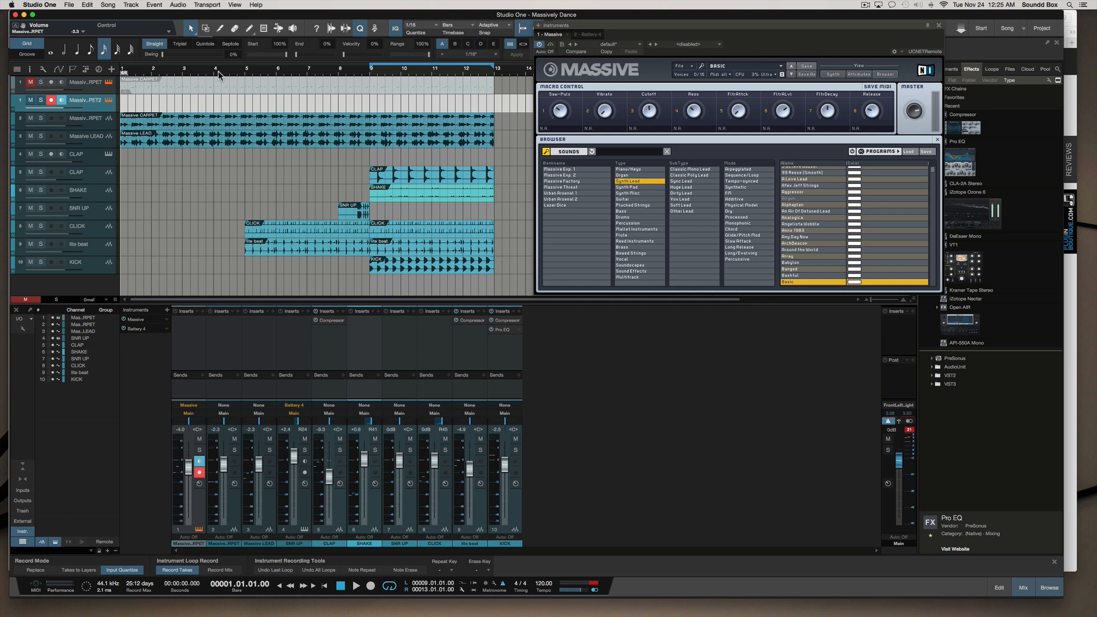
{"action": "key", "text": "space"}
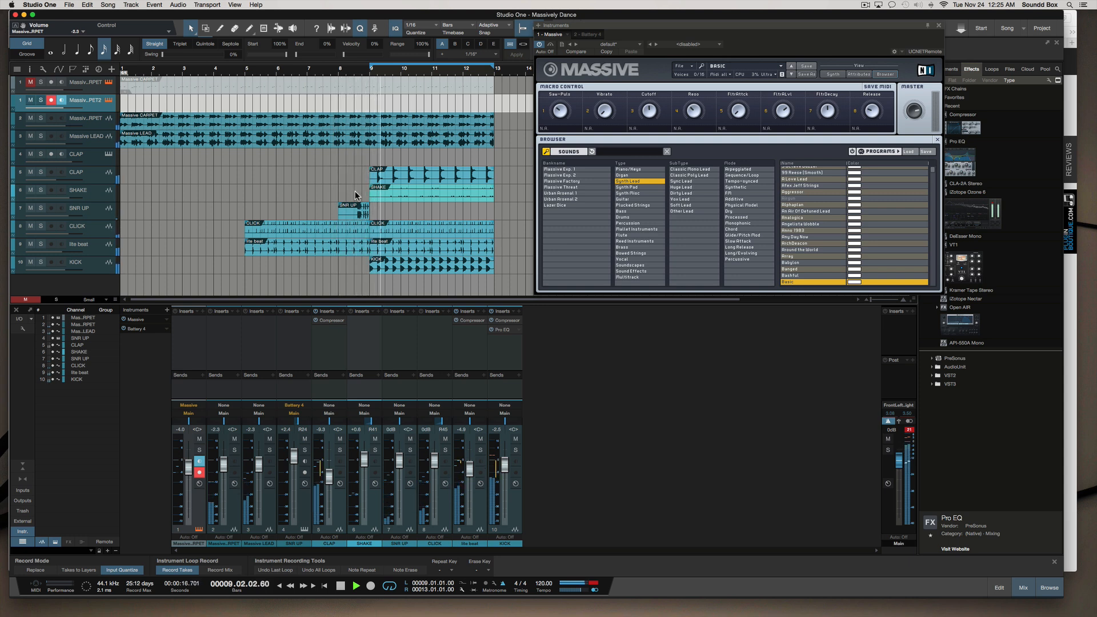
{"action": "key", "text": "space"}
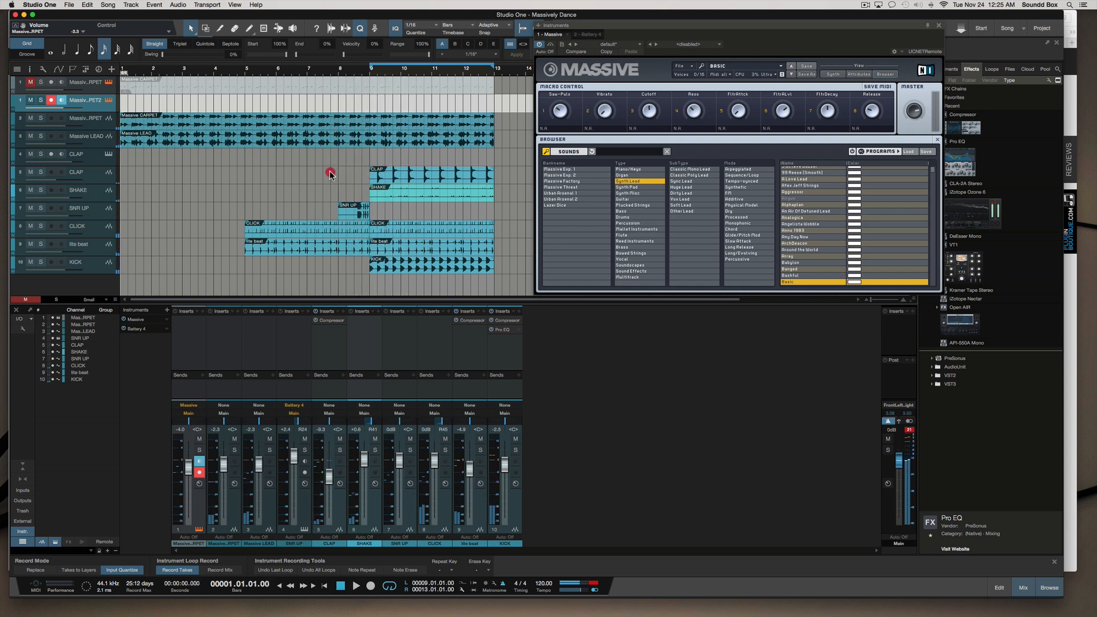
Step: Move the bar 9 drum clips four bars later to bar 13, together with the SNR UP clip to bar 12
{"action": "left_click", "coordinate": [399, 208]}
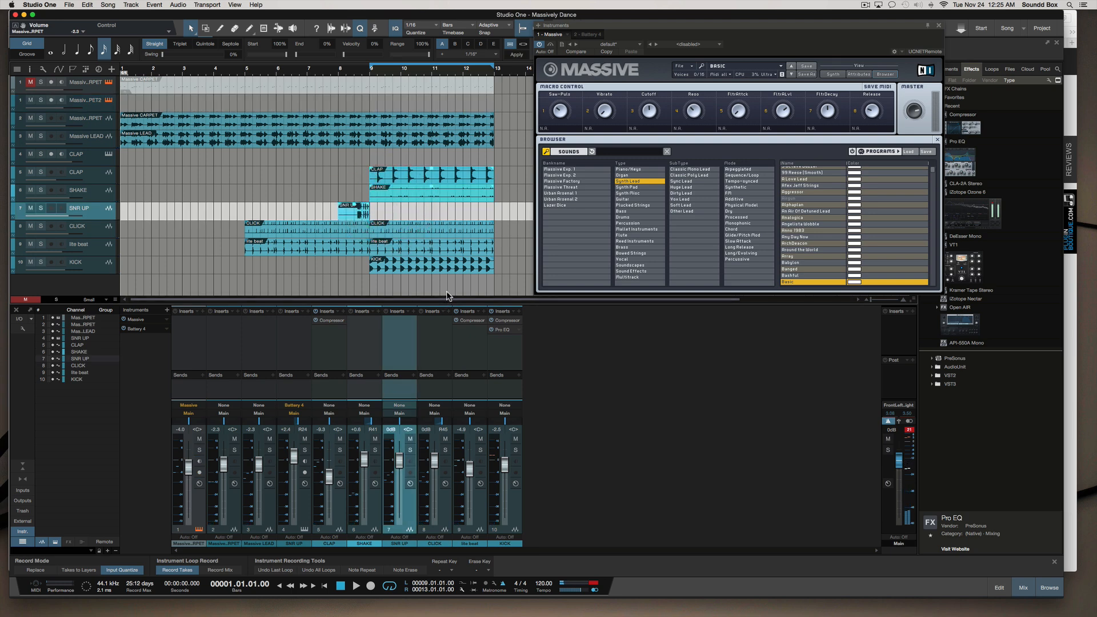
{"action": "scroll", "coordinate": [434, 231], "scroll_direction": "right", "scroll_amount": 3}
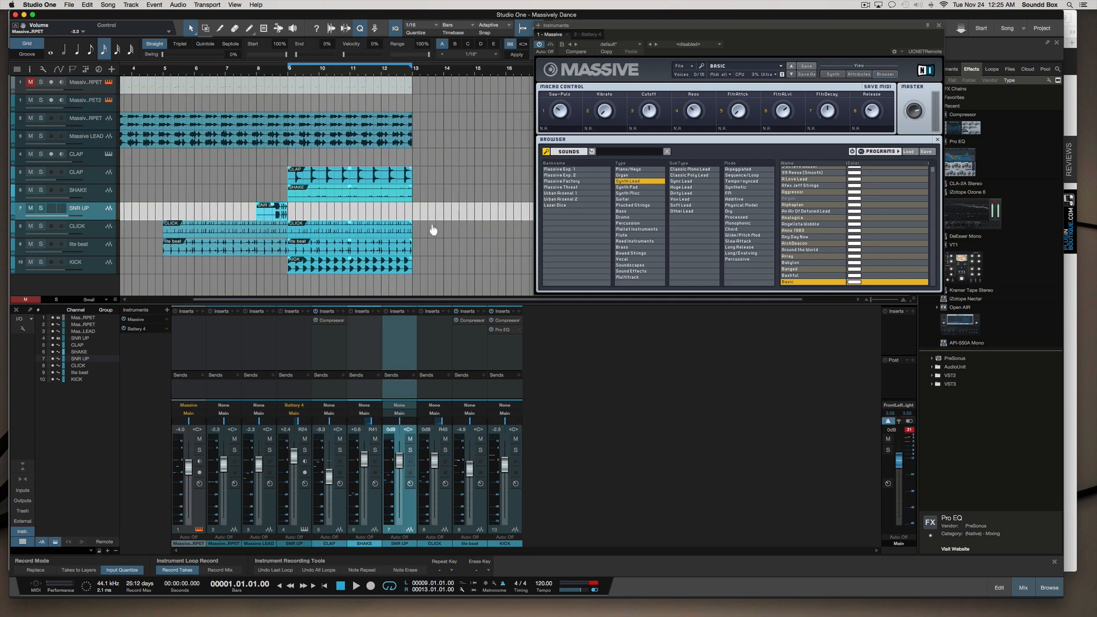
{"action": "left_click_drag", "start_coordinate": [293, 178], "coordinate": [405, 172]}
Step: Split off bars 9 to 13 of the Massive CARPET and Massive LEAD audio and copy that section to bar 13
{"action": "left_click", "coordinate": [355, 117]}
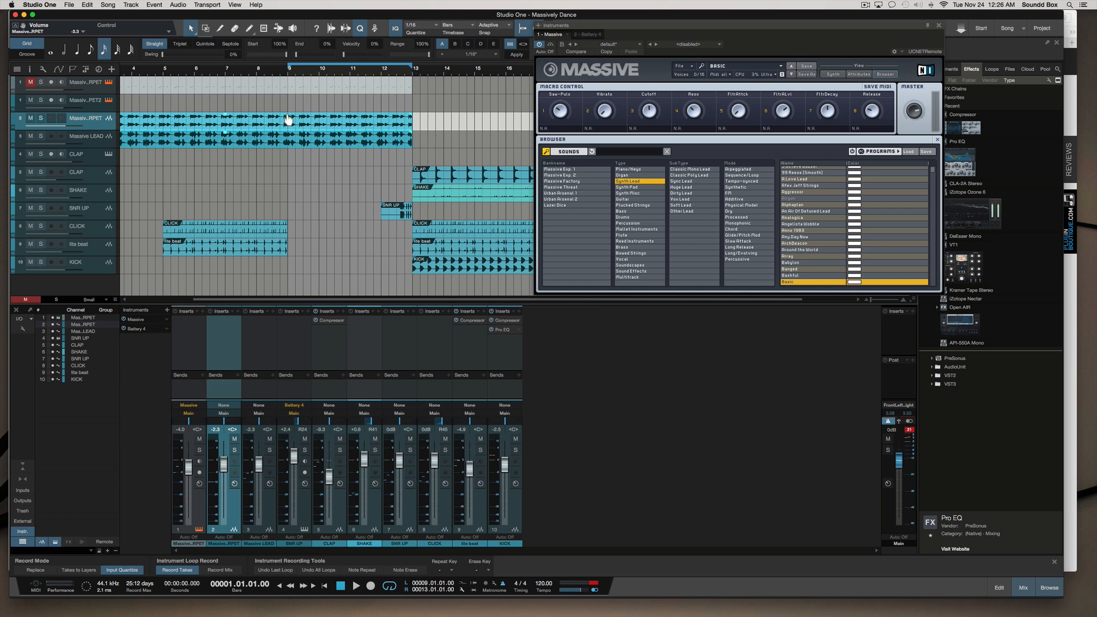
{"action": "key", "text": "2"}
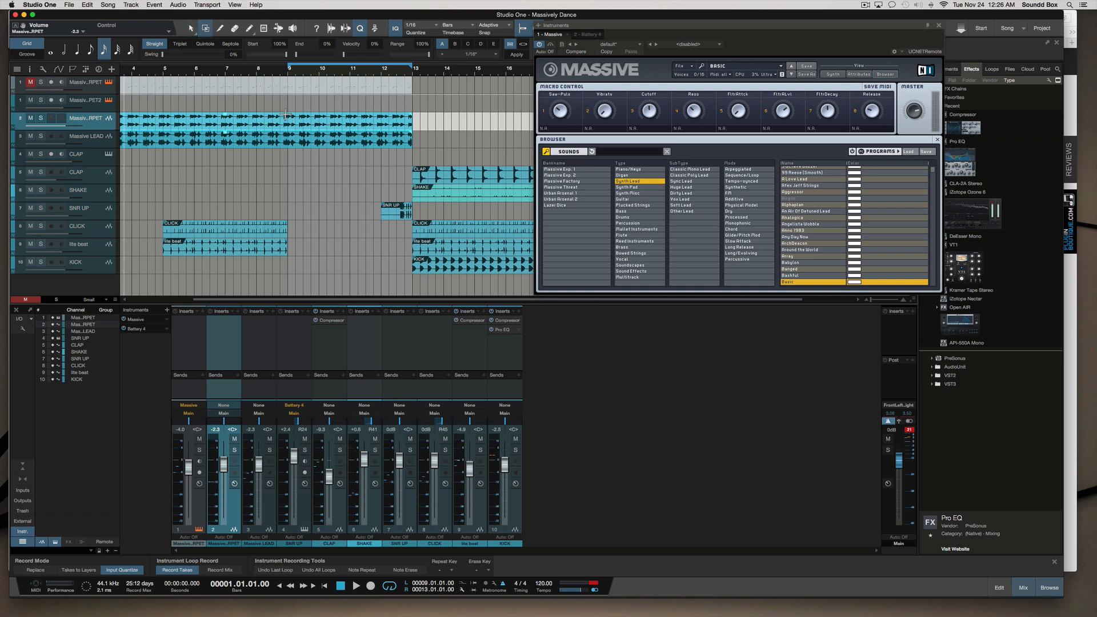
{"action": "left_click_drag", "start_coordinate": [287, 116], "coordinate": [410, 141]}
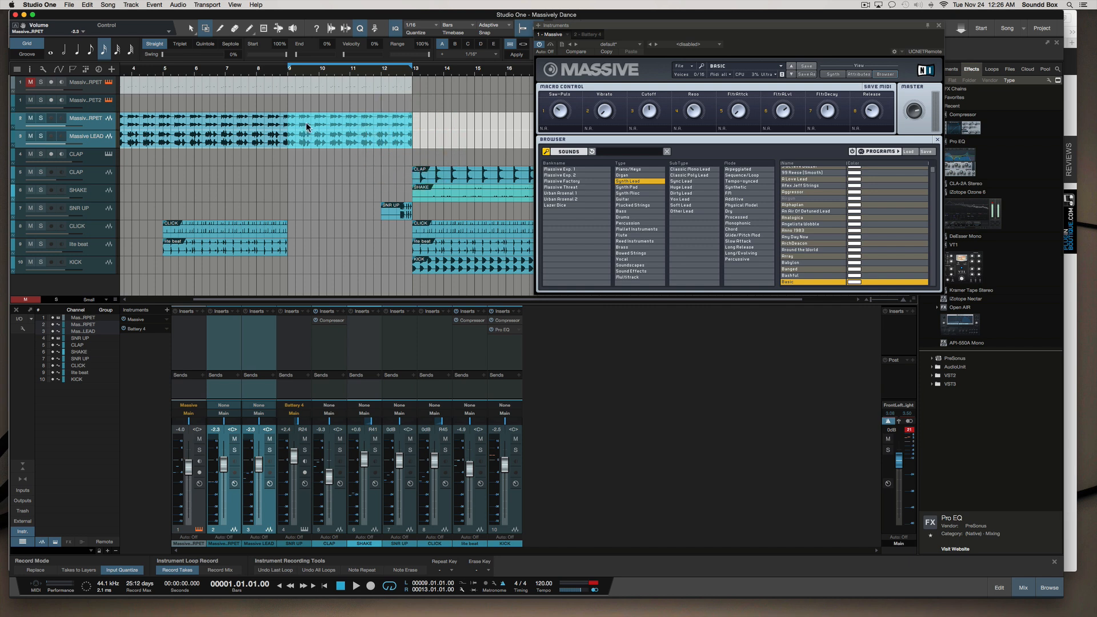
{"action": "left_click", "coordinate": [326, 123], "text": "shift"}
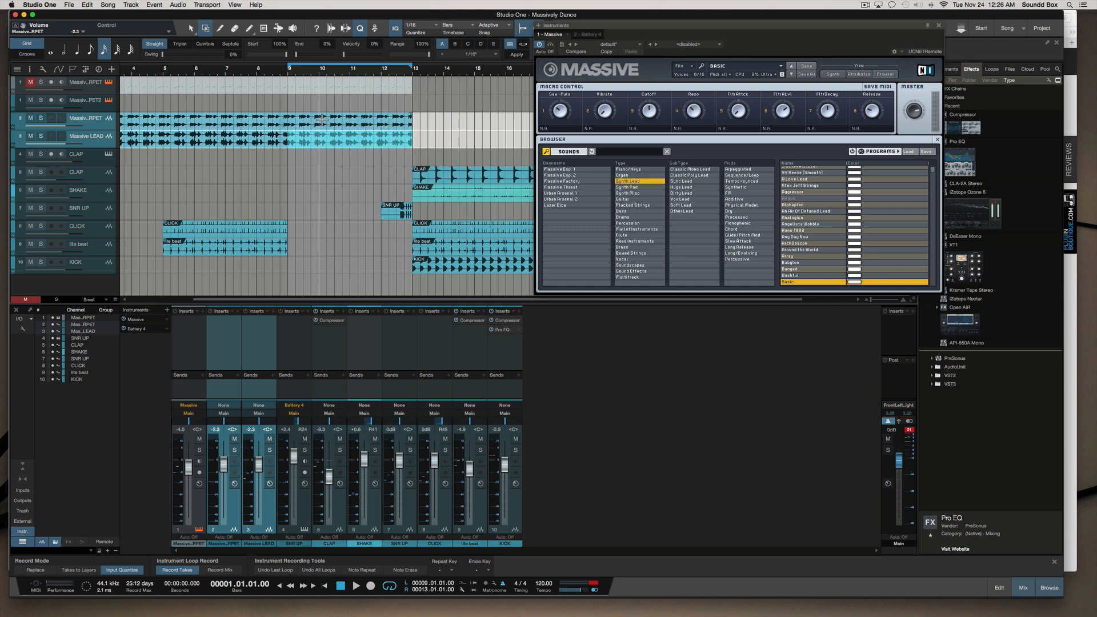
{"action": "key", "text": "1"}
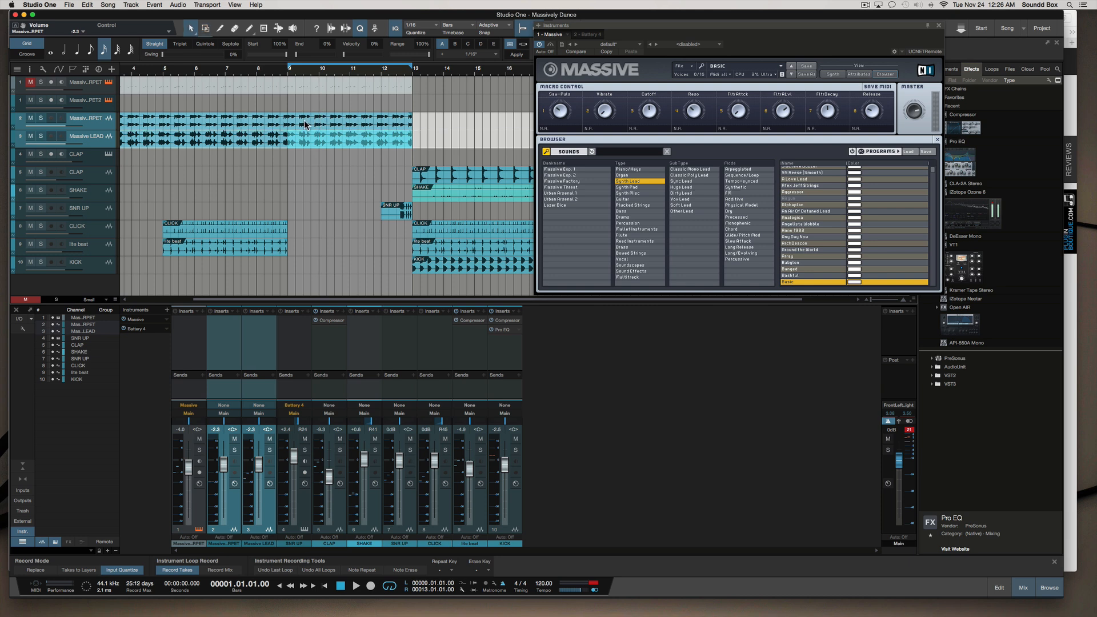
{"action": "left_click_drag", "start_coordinate": [304, 124], "coordinate": [410, 135]}
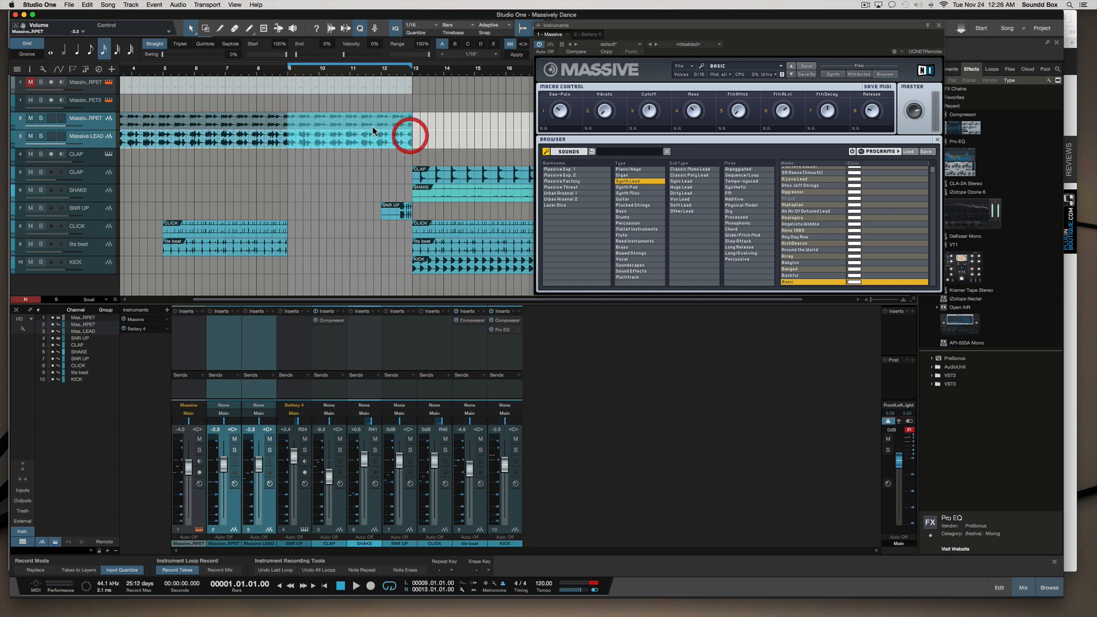
{"action": "left_click_drag", "start_coordinate": [317, 122], "coordinate": [433, 133]}
{"action": "left_click", "coordinate": [429, 153]}
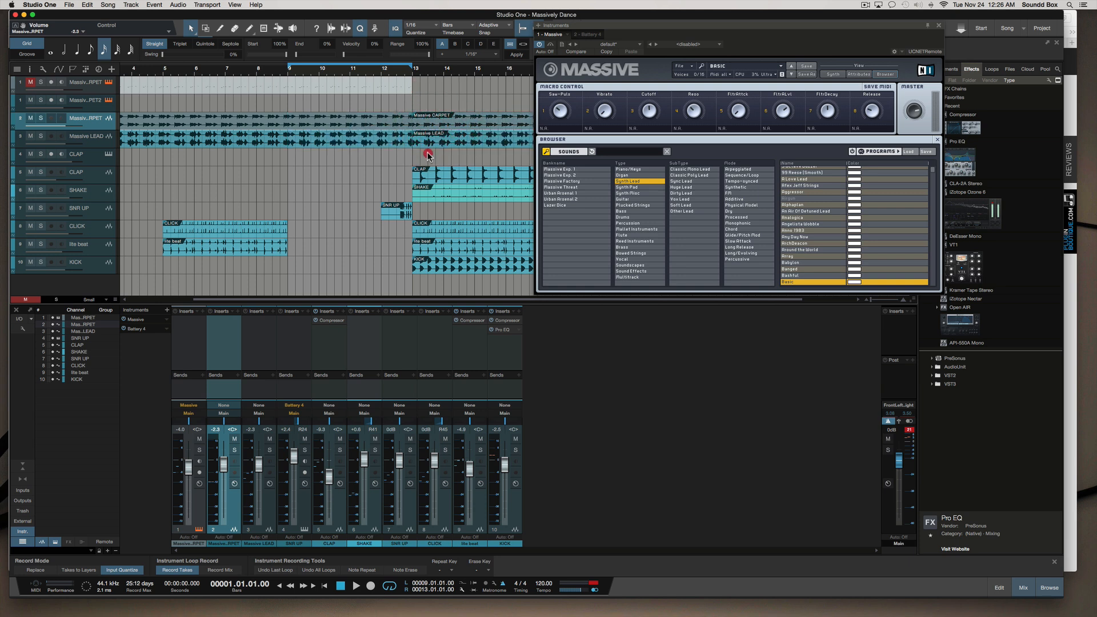
Step: Duplicate the CLICK and lite beat clips from bar 5 to fill the gap at bar 9
{"action": "scroll", "coordinate": [364, 149], "scroll_direction": "right", "scroll_amount": 3}
{"action": "scroll", "coordinate": [365, 148], "scroll_direction": "left", "scroll_amount": 3}
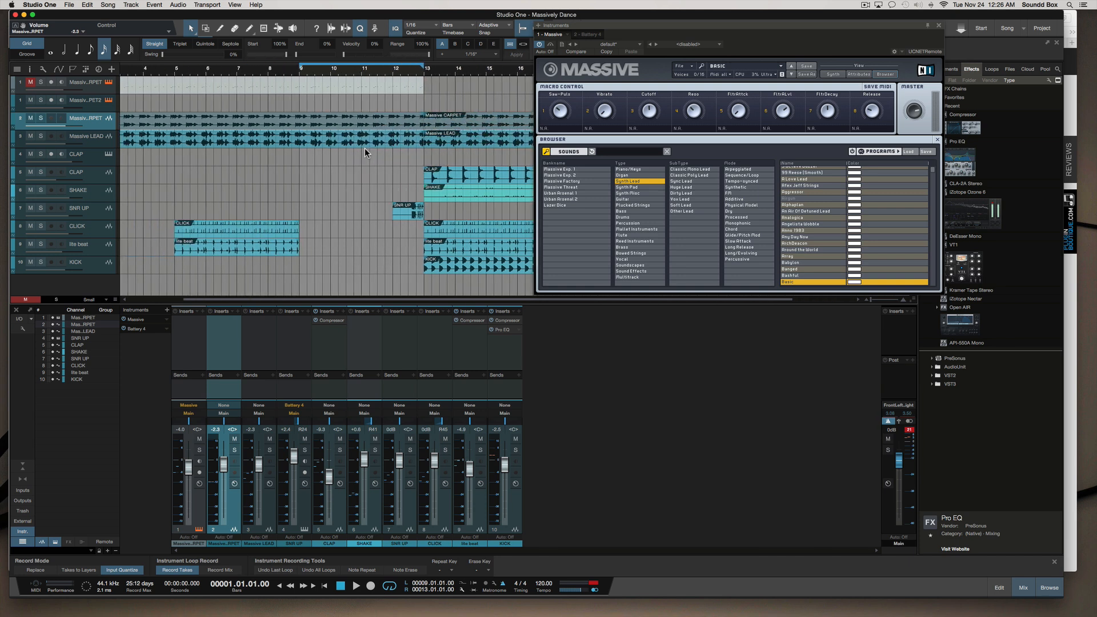
{"action": "scroll", "coordinate": [365, 149], "scroll_direction": "right", "scroll_amount": 2}
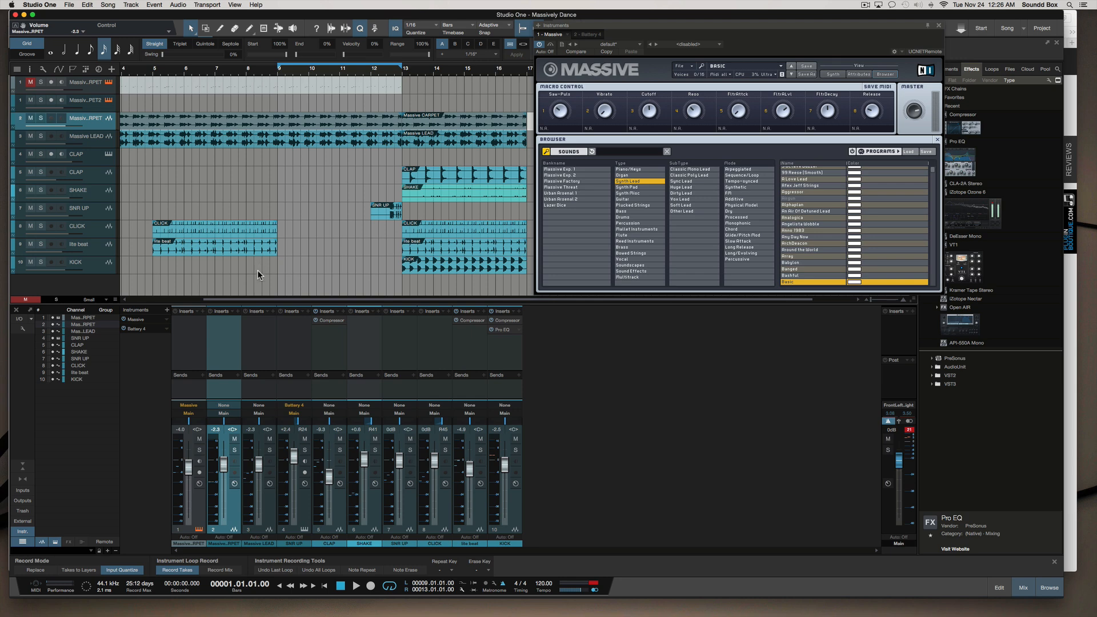
{"action": "left_click", "coordinate": [254, 232]}
{"action": "key", "text": "d"}
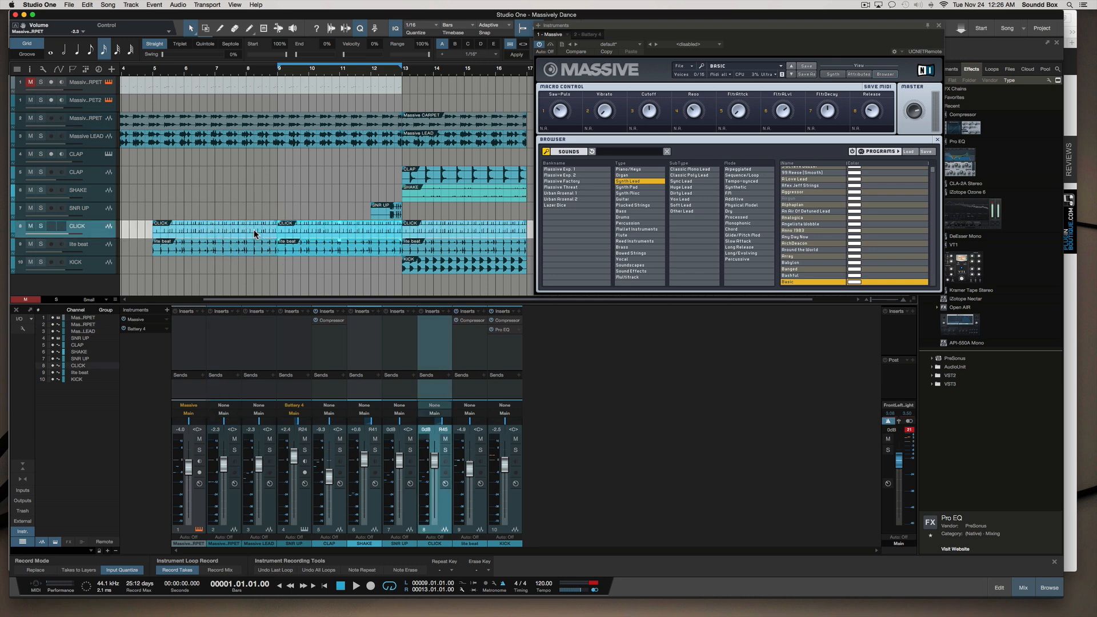
Step: Play the extended arrangement from the last beat of bar 6, and stop playback
{"action": "key", "text": "shift+f"}
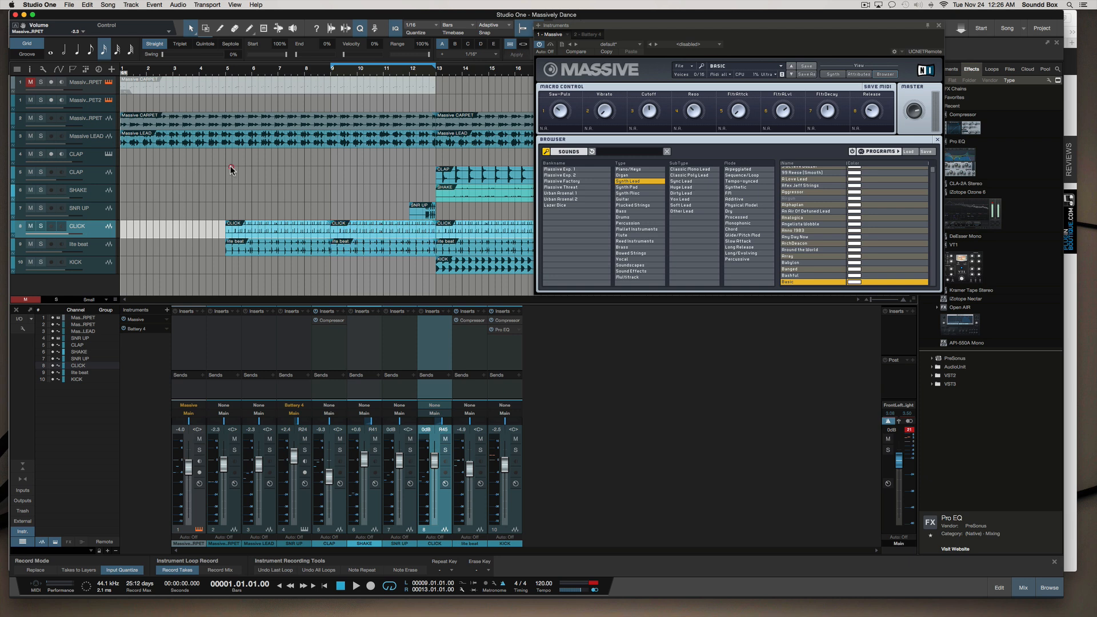
{"action": "left_click", "coordinate": [270, 75]}
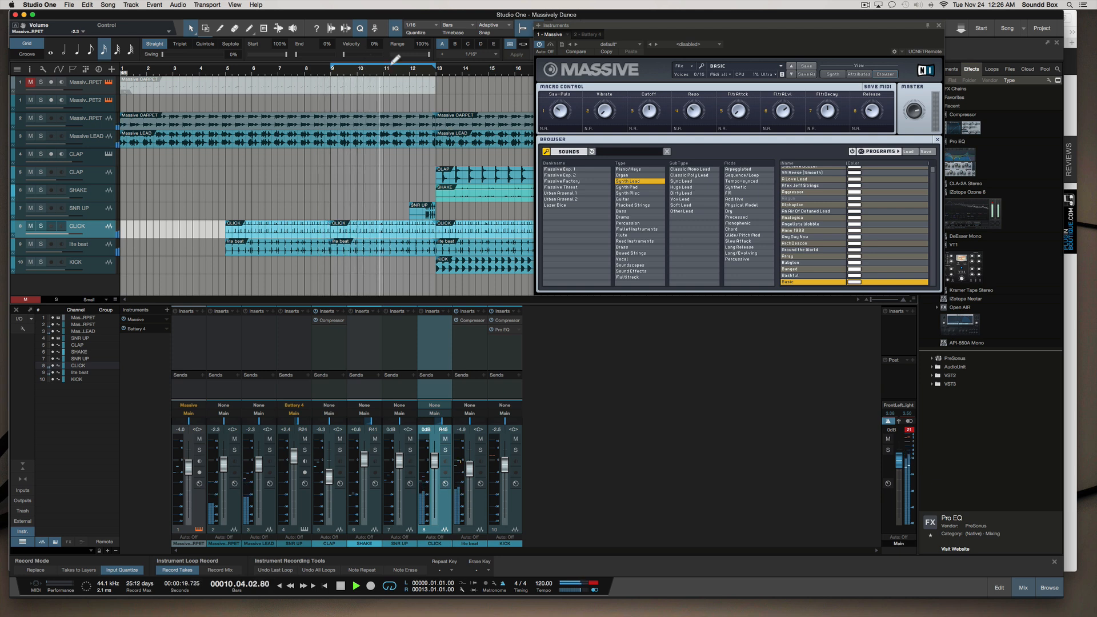
{"action": "key", "text": "space"}
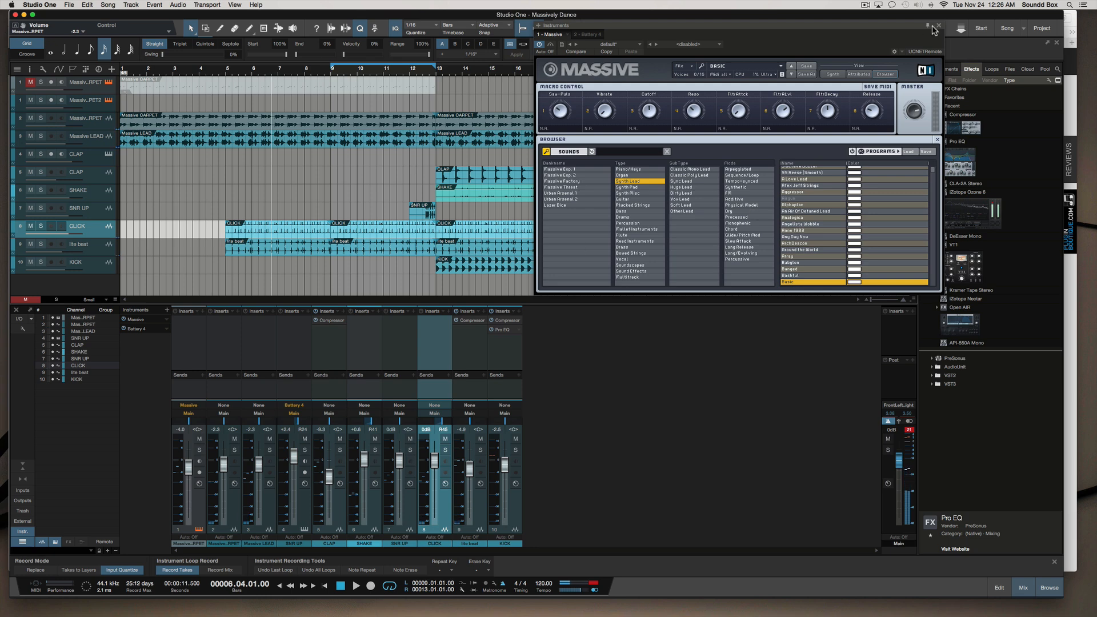
Step: Move the Massive window clear of the browser, look through the instruments and effects, and show the loop library
{"action": "left_click_drag", "start_coordinate": [914, 36], "coordinate": [834, 160]}
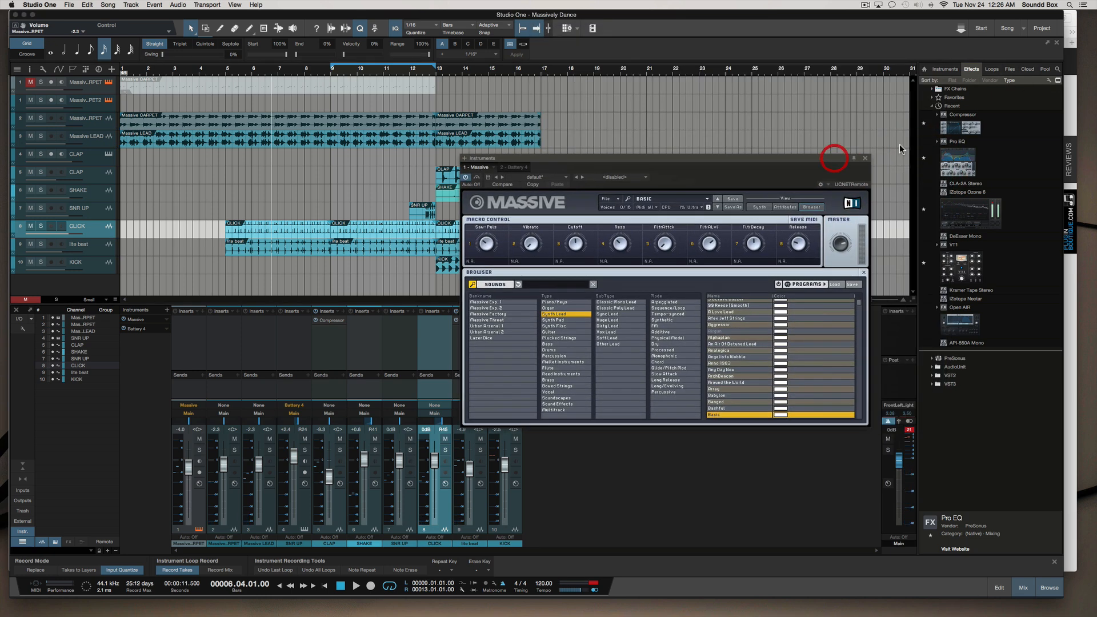
{"action": "left_click", "coordinate": [941, 68]}
{"action": "scroll", "coordinate": [938, 247], "scroll_direction": "down", "scroll_amount": 10}
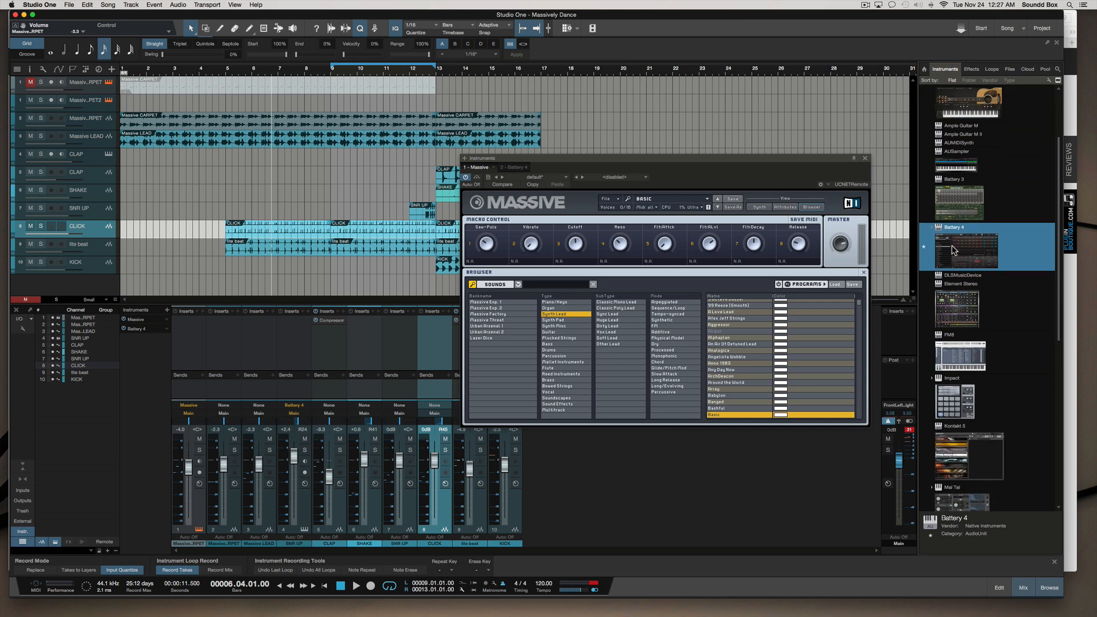
{"action": "scroll", "coordinate": [953, 251], "scroll_direction": "up", "scroll_amount": 10}
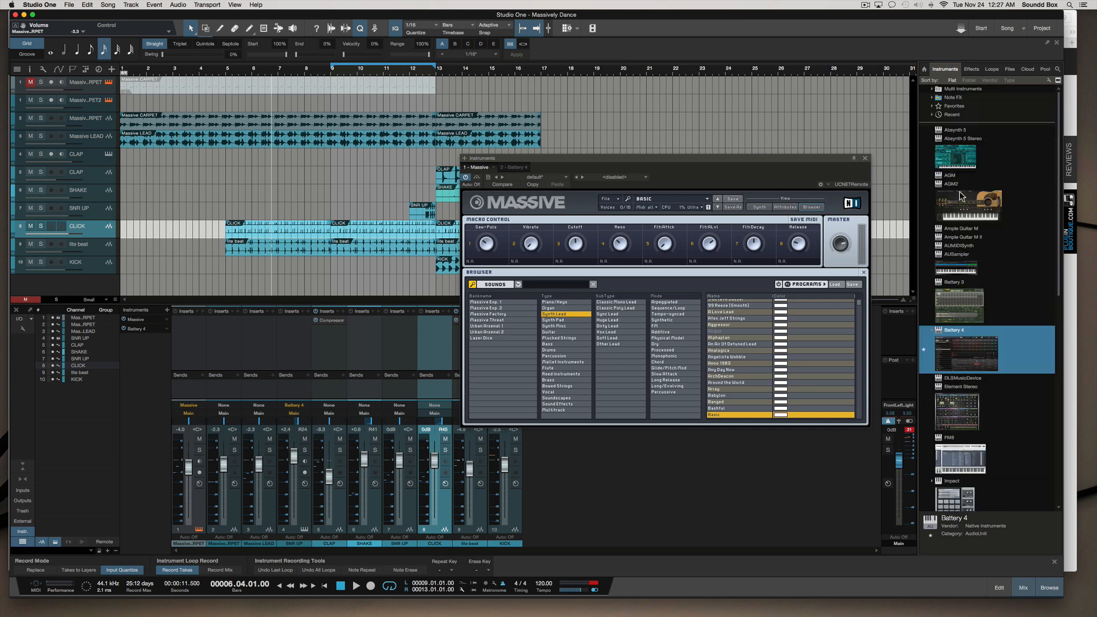
{"action": "left_click", "coordinate": [973, 69]}
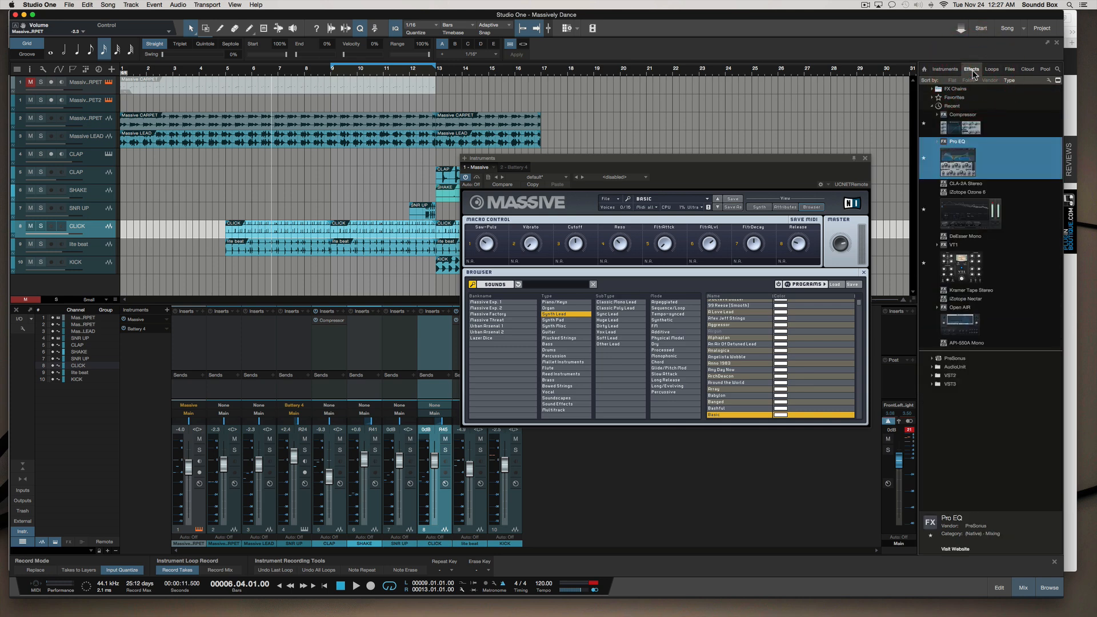
{"action": "left_click", "coordinate": [993, 69]}
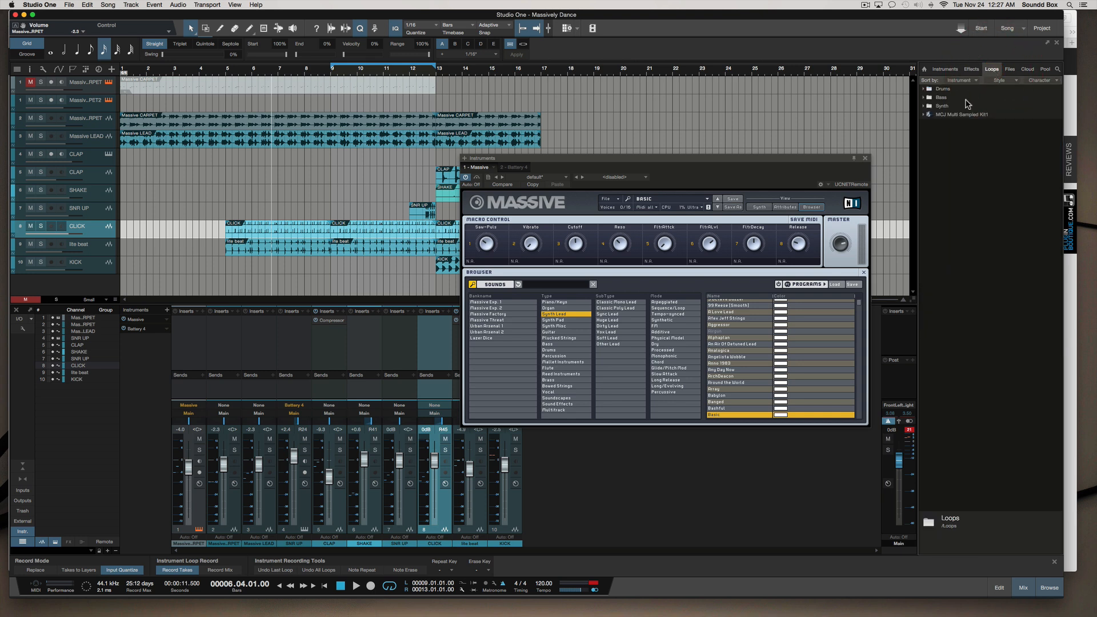
Step: Look into the Synth and Drums loop folders, regroup the loops by Character, and examine the one-shot Blues and Pop folders
{"action": "double_click", "coordinate": [927, 108]}
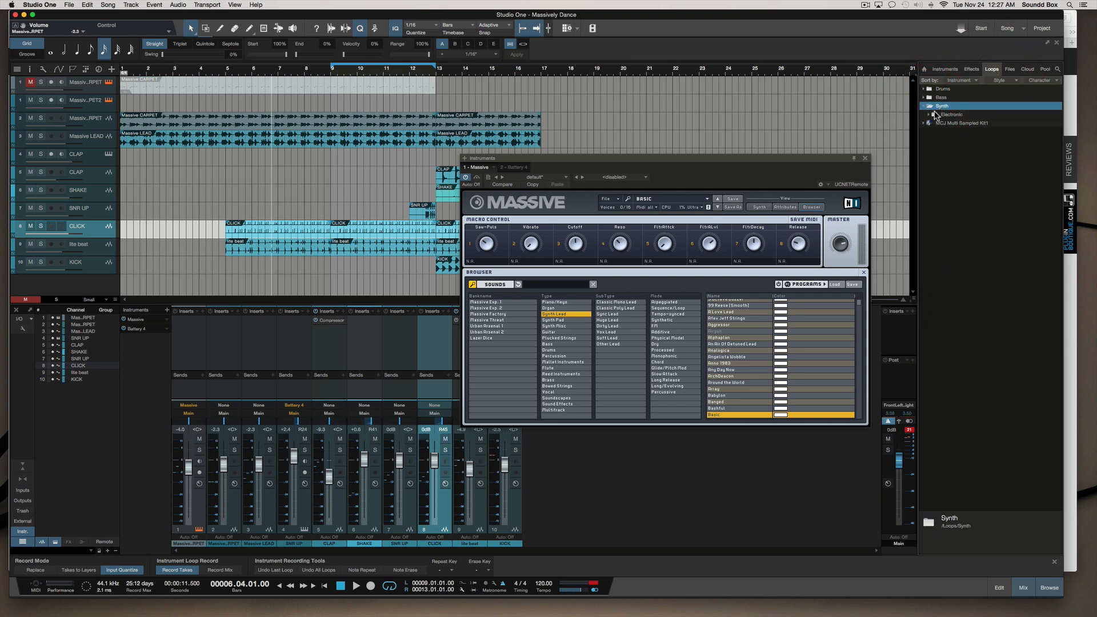
{"action": "double_click", "coordinate": [927, 90]}
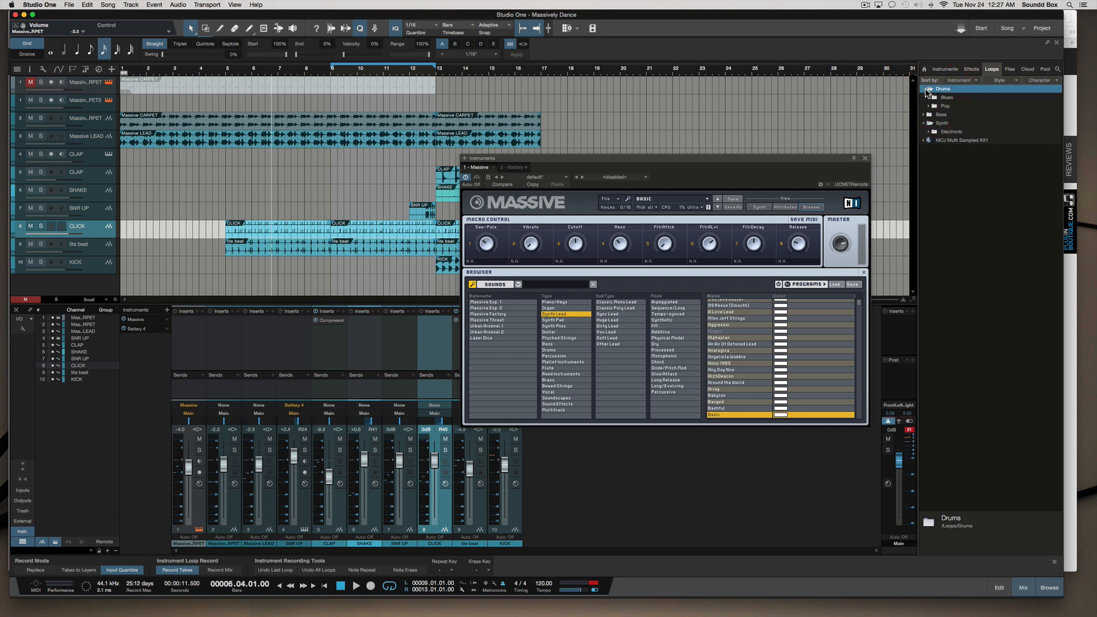
{"action": "left_click", "coordinate": [975, 81]}
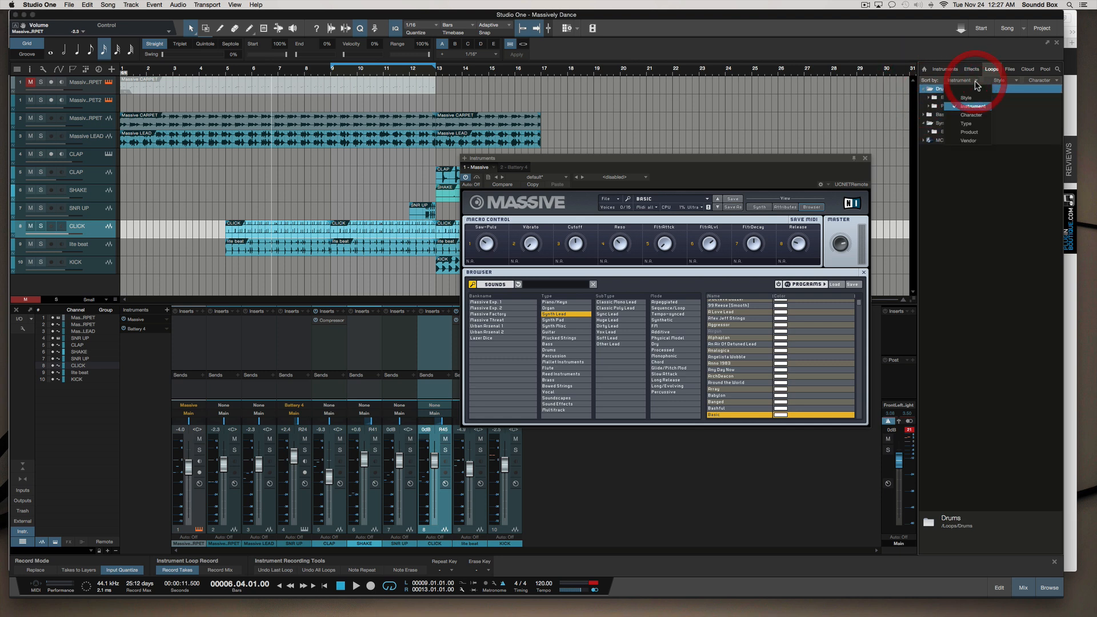
{"action": "left_click", "coordinate": [973, 116]}
{"action": "double_click", "coordinate": [937, 115]}
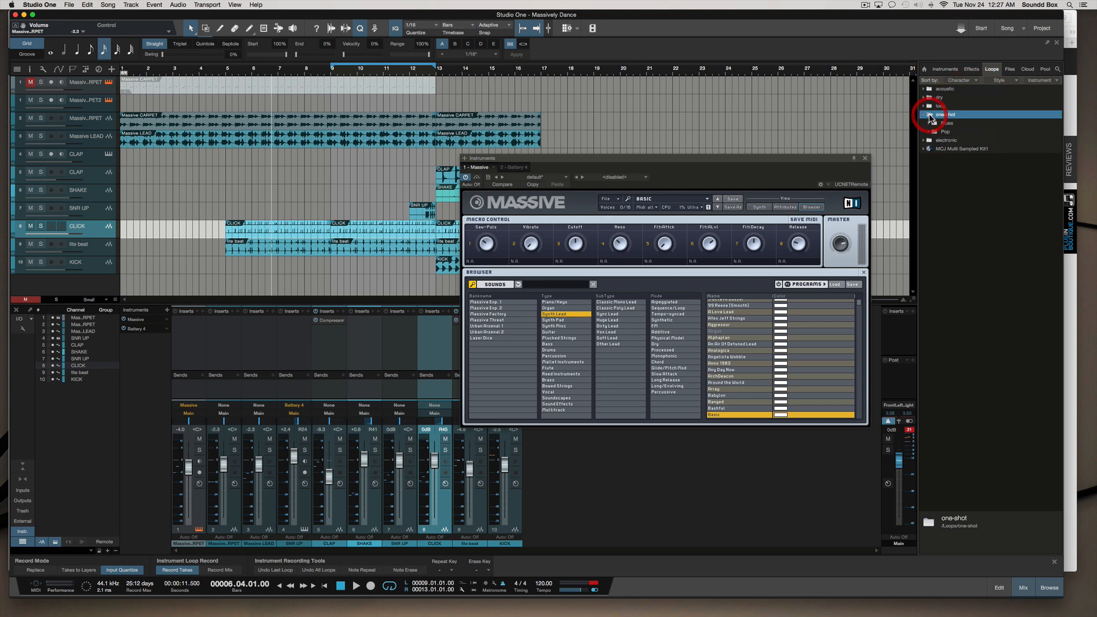
{"action": "double_click", "coordinate": [943, 123]}
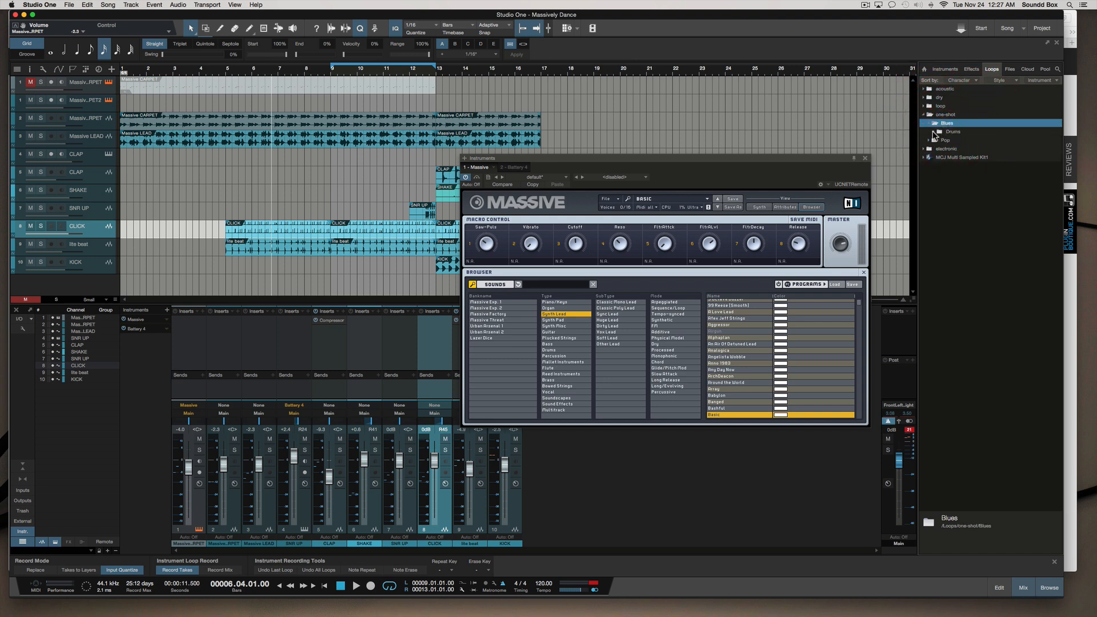
{"action": "left_click", "coordinate": [927, 141]}
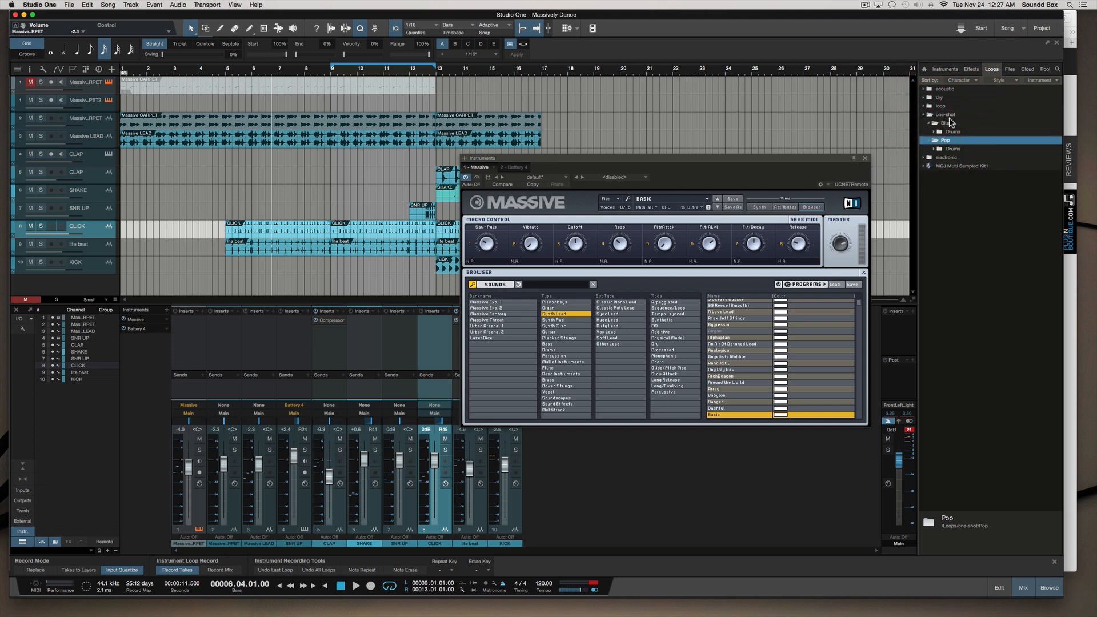
Step: Clear all three sort levels of the loop library to show every loop in one flat list
{"action": "left_click", "coordinate": [1052, 81]}
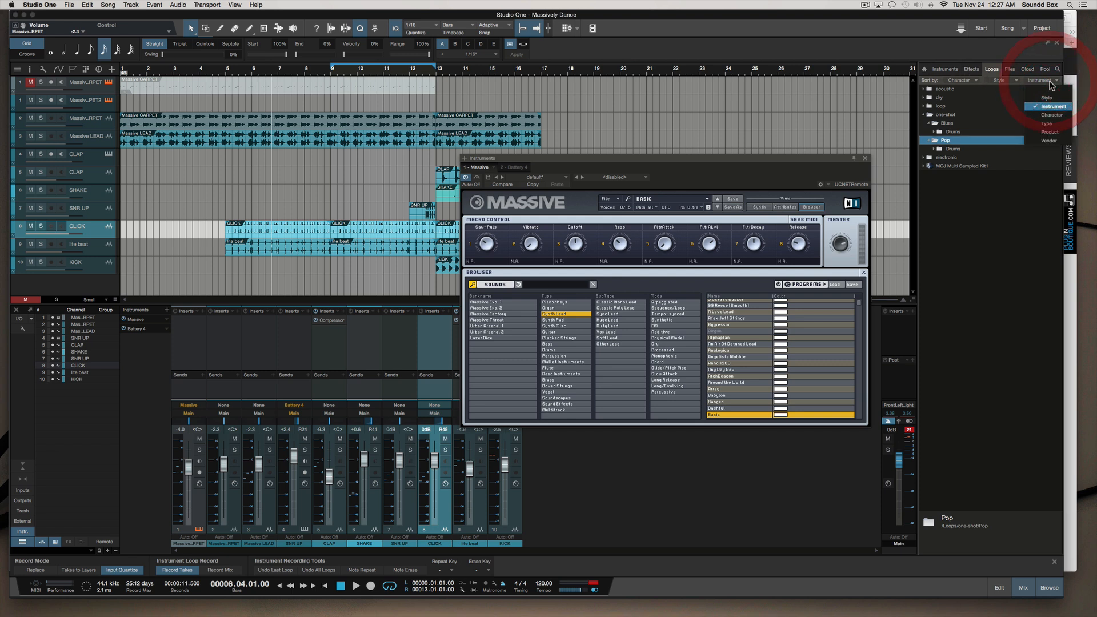
{"action": "left_click", "coordinate": [1046, 98]}
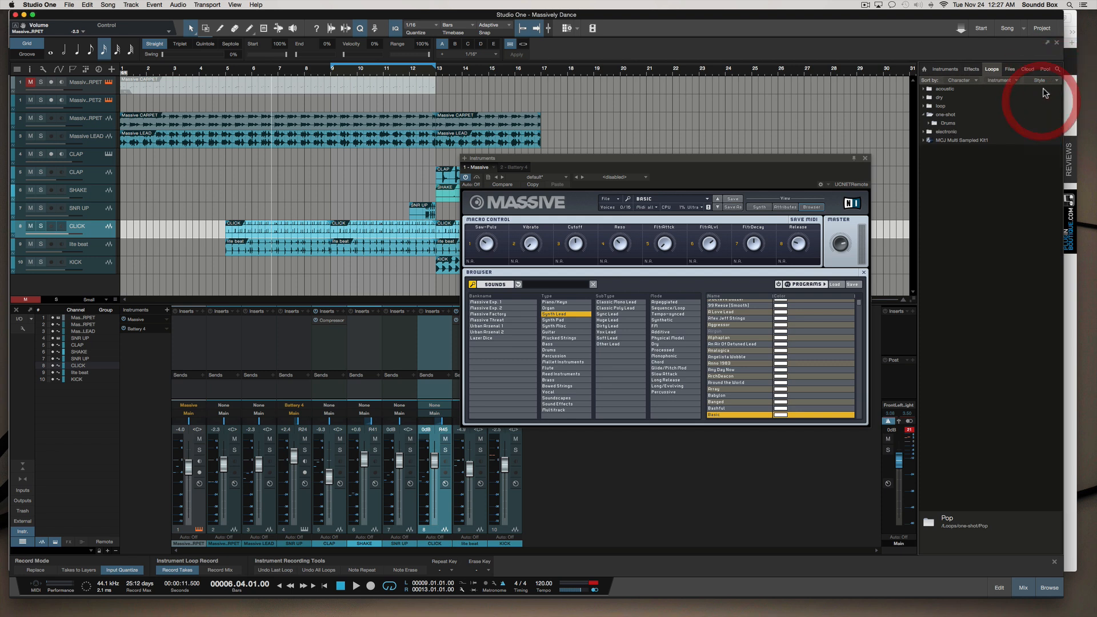
{"action": "left_click", "coordinate": [956, 84]}
{"action": "left_click", "coordinate": [969, 97]}
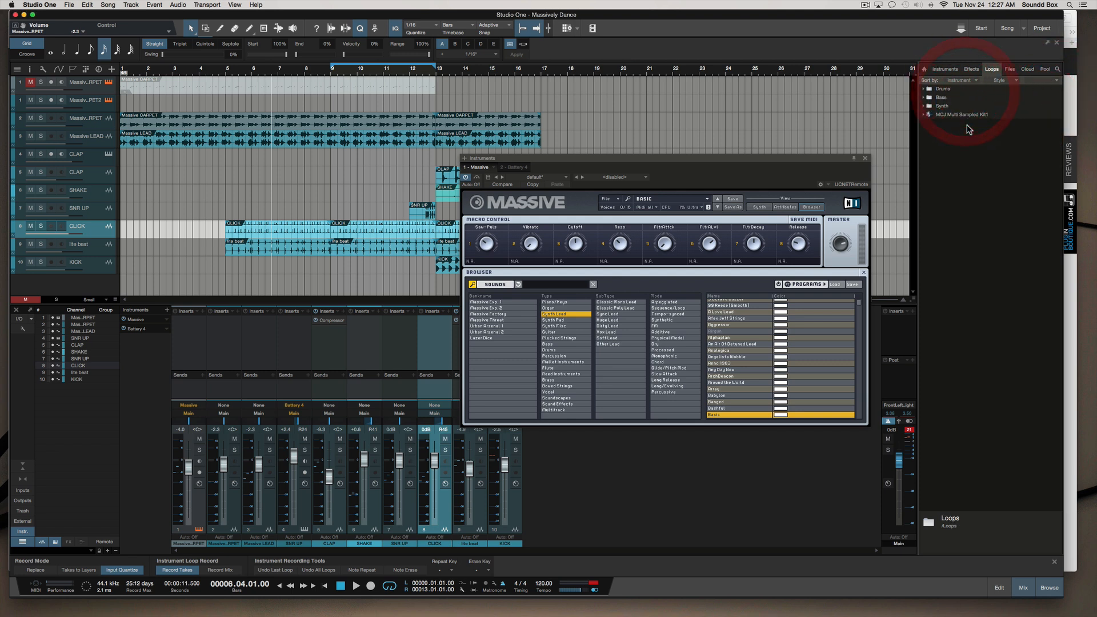
{"action": "left_click", "coordinate": [1001, 80]}
{"action": "left_click", "coordinate": [1001, 96]}
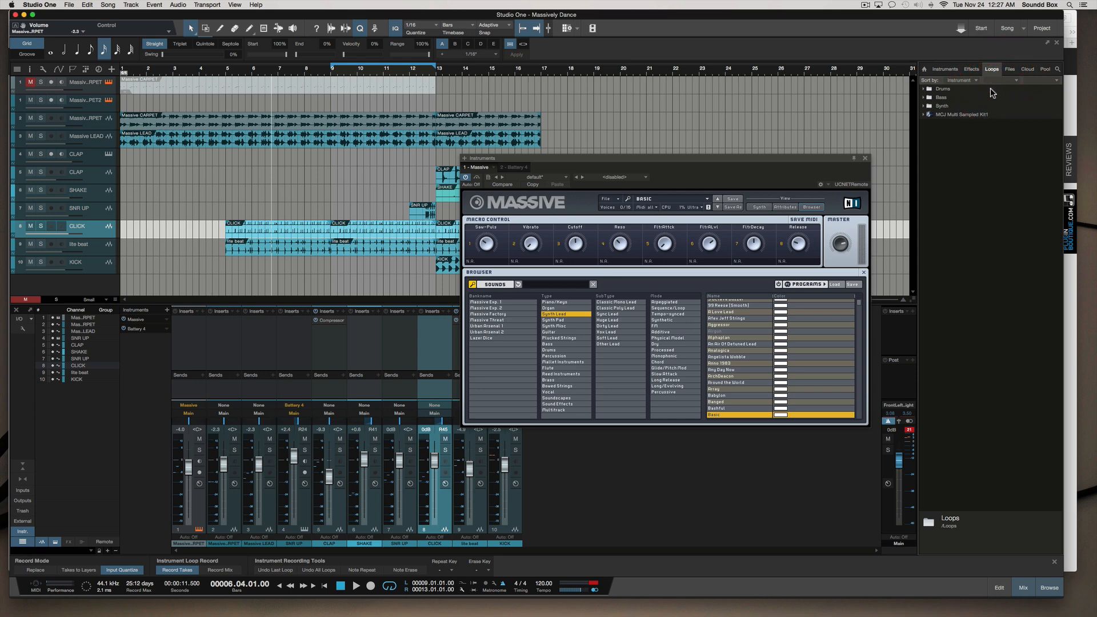
{"action": "left_click", "coordinate": [970, 90]}
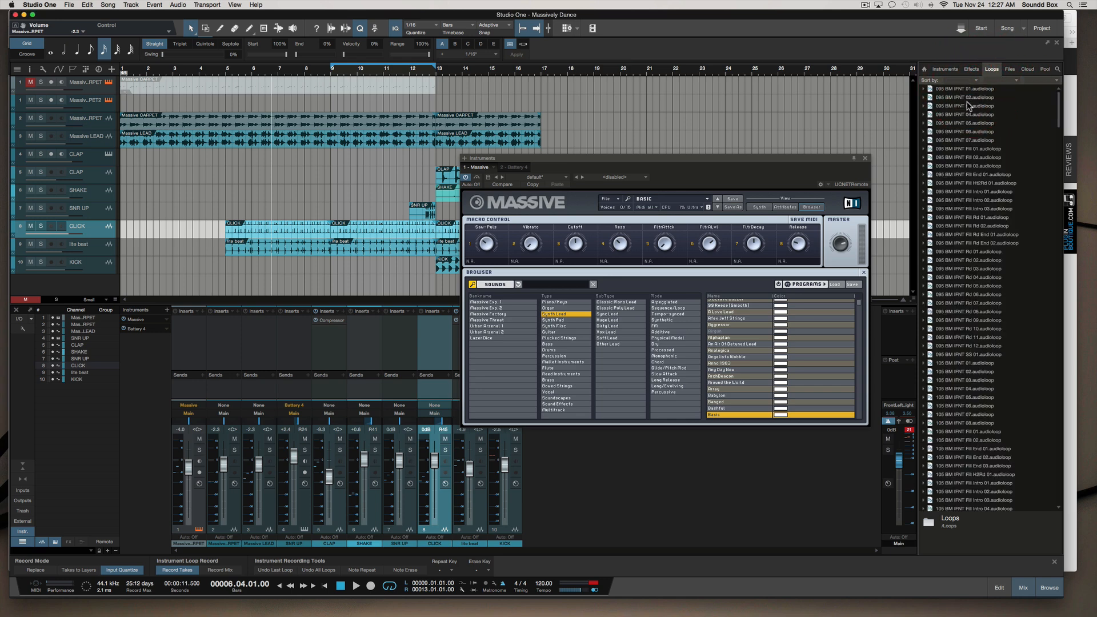
Step: Preview the drum audioloops 095 BM IFNT 05 and 105 BM IFNT 03
{"action": "left_click", "coordinate": [974, 97]}
{"action": "left_click", "coordinate": [980, 122]}
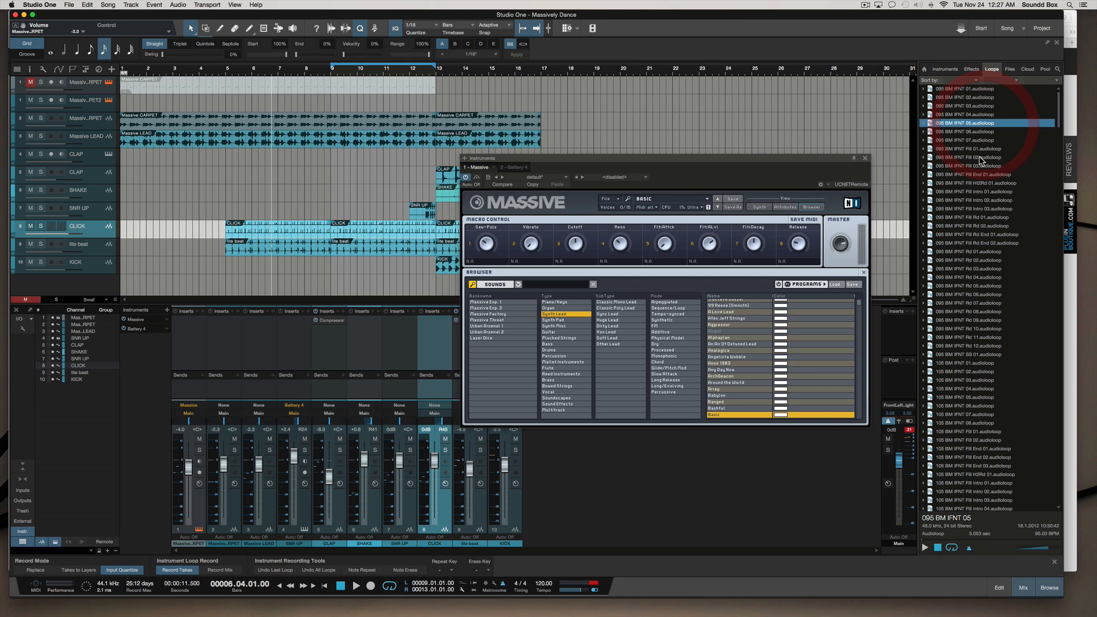
{"action": "left_click", "coordinate": [925, 548]}
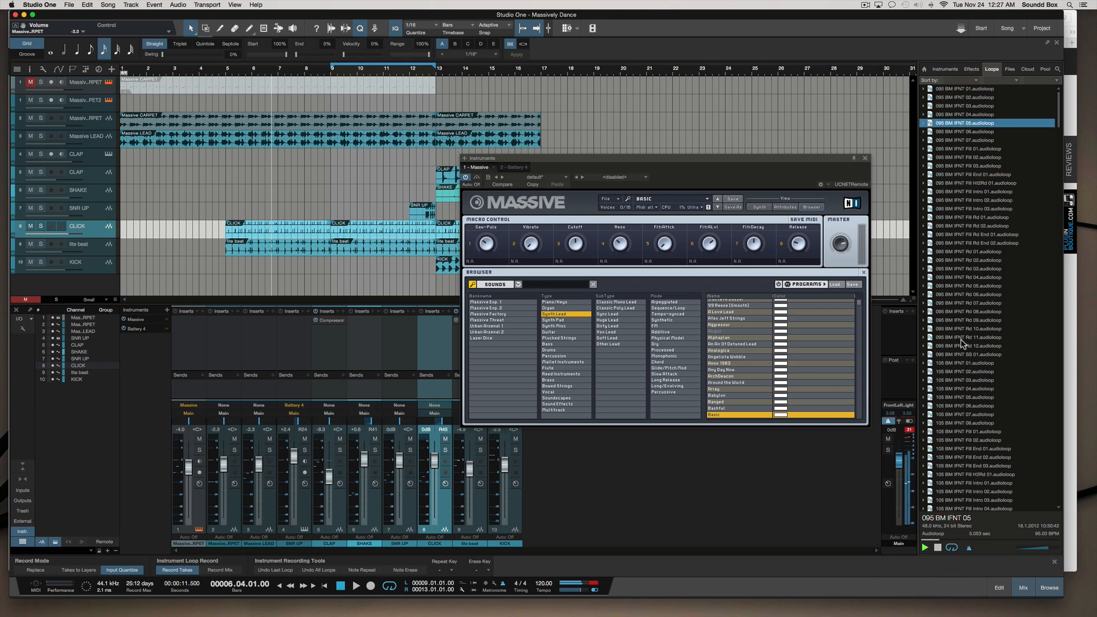
{"action": "left_click", "coordinate": [956, 159]}
{"action": "scroll", "coordinate": [966, 249], "scroll_direction": "down", "scroll_amount": 5}
{"action": "left_click", "coordinate": [967, 252]}
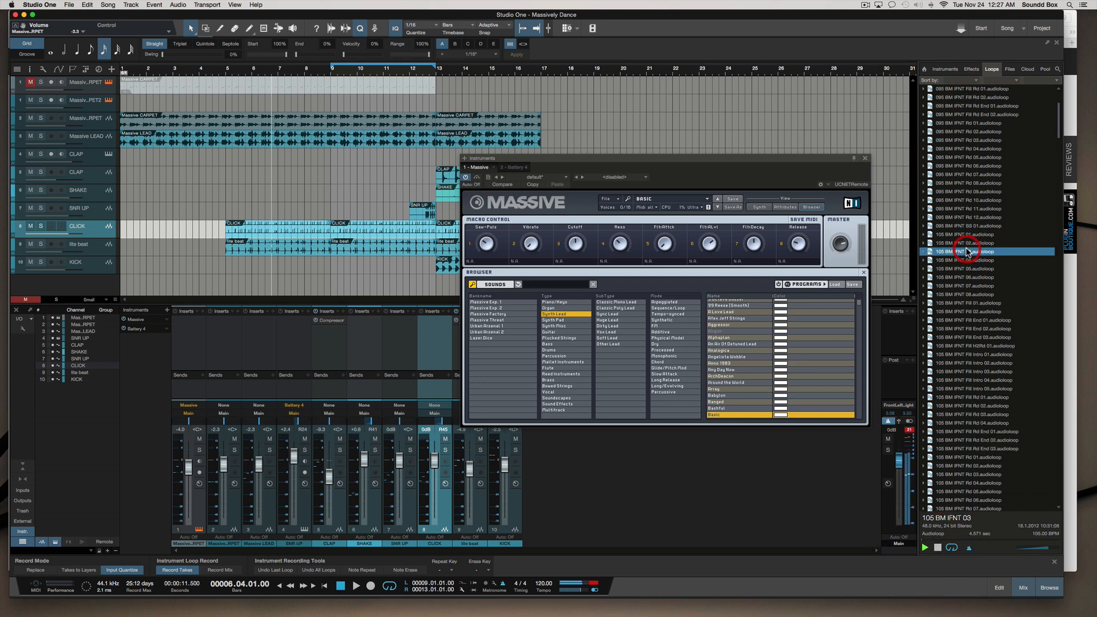
Step: Preview further sounds down the loop list, including Acee Line 2 and the BM IFNT Cow B 06 sample
{"action": "scroll", "coordinate": [968, 251], "scroll_direction": "down", "scroll_amount": 9}
{"action": "scroll", "coordinate": [967, 251], "scroll_direction": "down", "scroll_amount": 10}
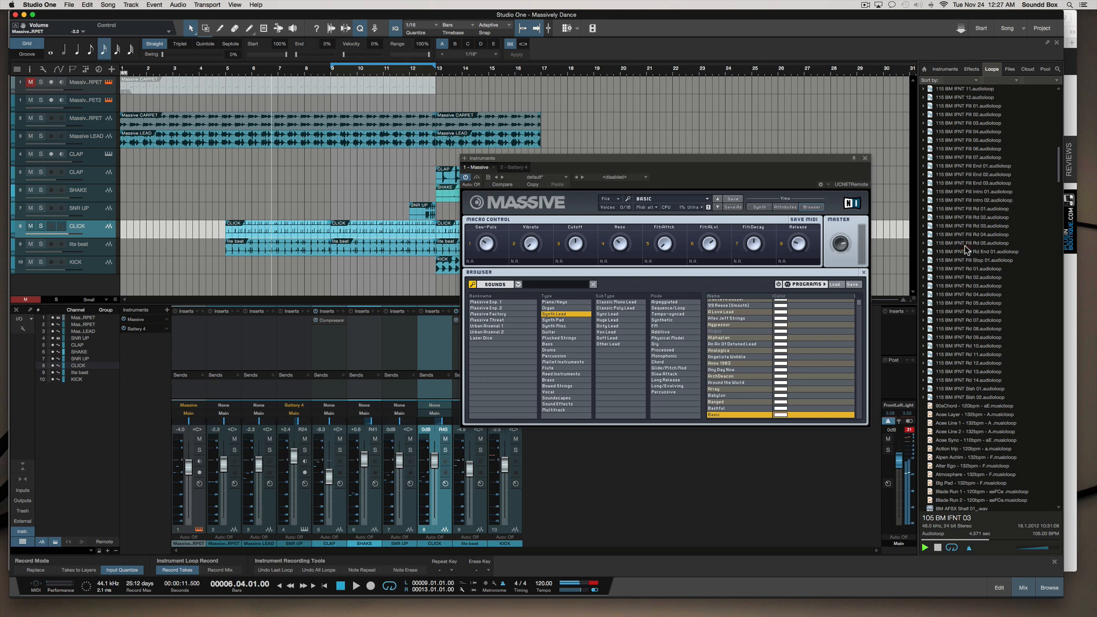
{"action": "scroll", "coordinate": [966, 250], "scroll_direction": "down", "scroll_amount": 6}
{"action": "left_click", "coordinate": [967, 252]}
{"action": "scroll", "coordinate": [972, 256], "scroll_direction": "down", "scroll_amount": 3}
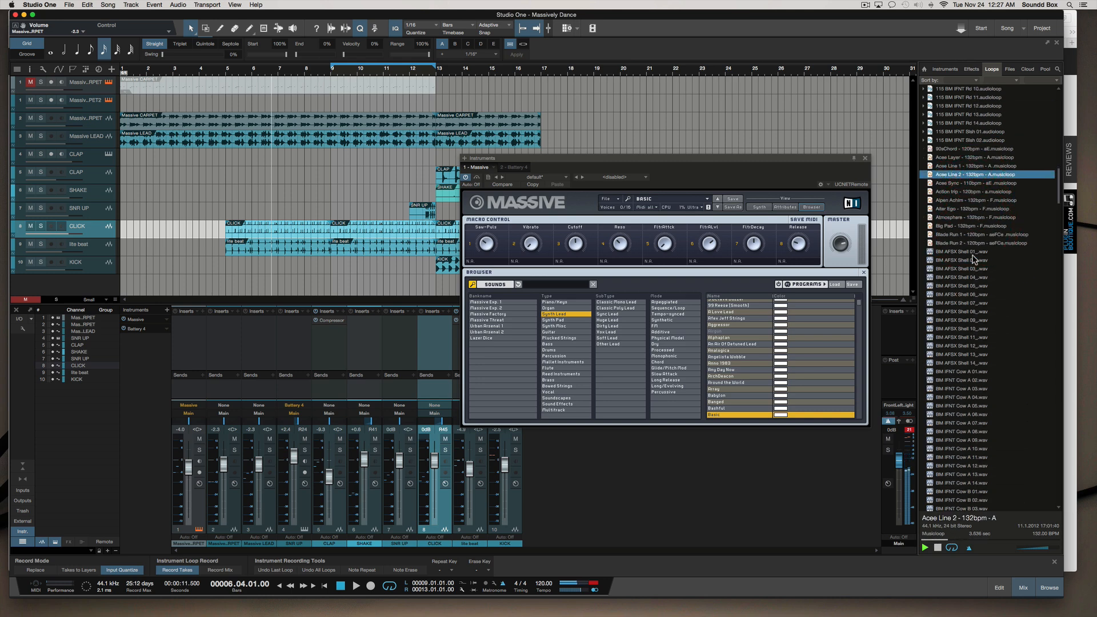
{"action": "scroll", "coordinate": [971, 260], "scroll_direction": "down", "scroll_amount": 5}
{"action": "left_click", "coordinate": [963, 263]}
{"action": "scroll", "coordinate": [966, 261], "scroll_direction": "down", "scroll_amount": 7}
{"action": "left_click", "coordinate": [963, 259]}
{"action": "scroll", "coordinate": [966, 262], "scroll_direction": "down", "scroll_amount": 8}
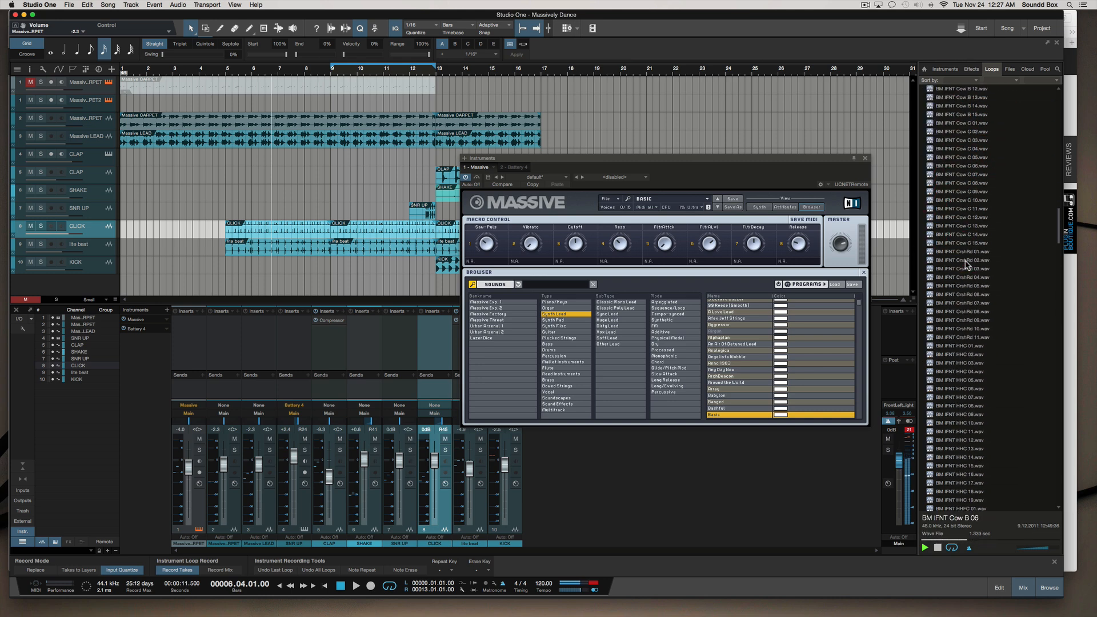
Step: Preview one-shot drum samples such as BM IFNT Kck Opn 18 and BM IFNT Sn Off 12
{"action": "left_click", "coordinate": [966, 262]}
{"action": "scroll", "coordinate": [966, 262], "scroll_direction": "down", "scroll_amount": 18}
{"action": "left_click", "coordinate": [966, 262]}
{"action": "scroll", "coordinate": [966, 261], "scroll_direction": "down", "scroll_amount": 5}
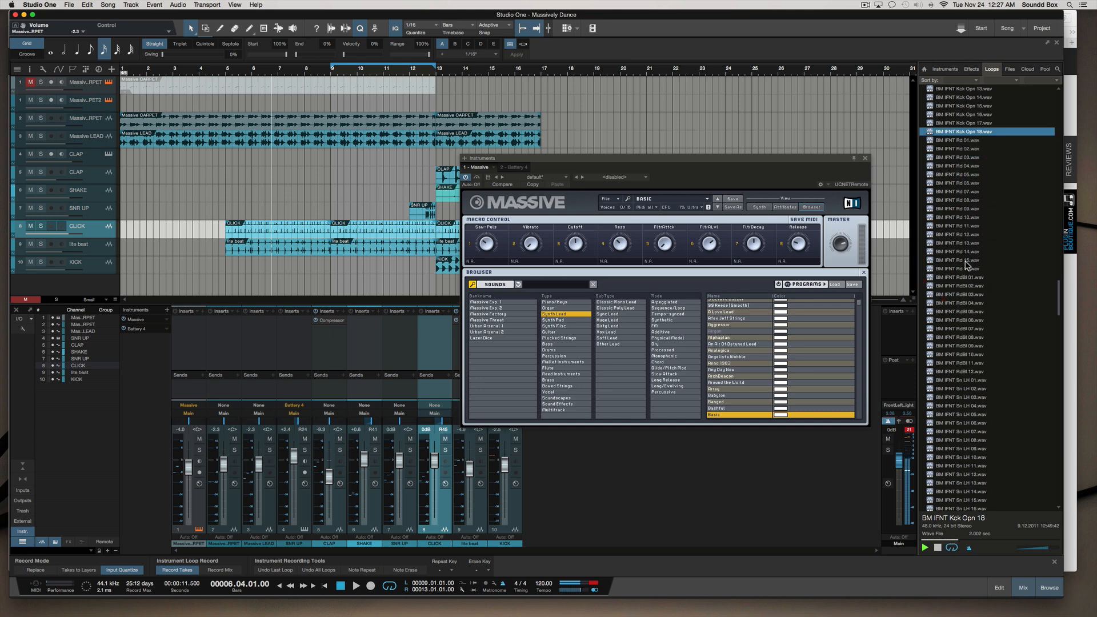
{"action": "left_click", "coordinate": [966, 262]}
{"action": "scroll", "coordinate": [966, 262], "scroll_direction": "down", "scroll_amount": 10}
{"action": "left_click", "coordinate": [964, 262]}
{"action": "scroll", "coordinate": [965, 262], "scroll_direction": "down", "scroll_amount": 10}
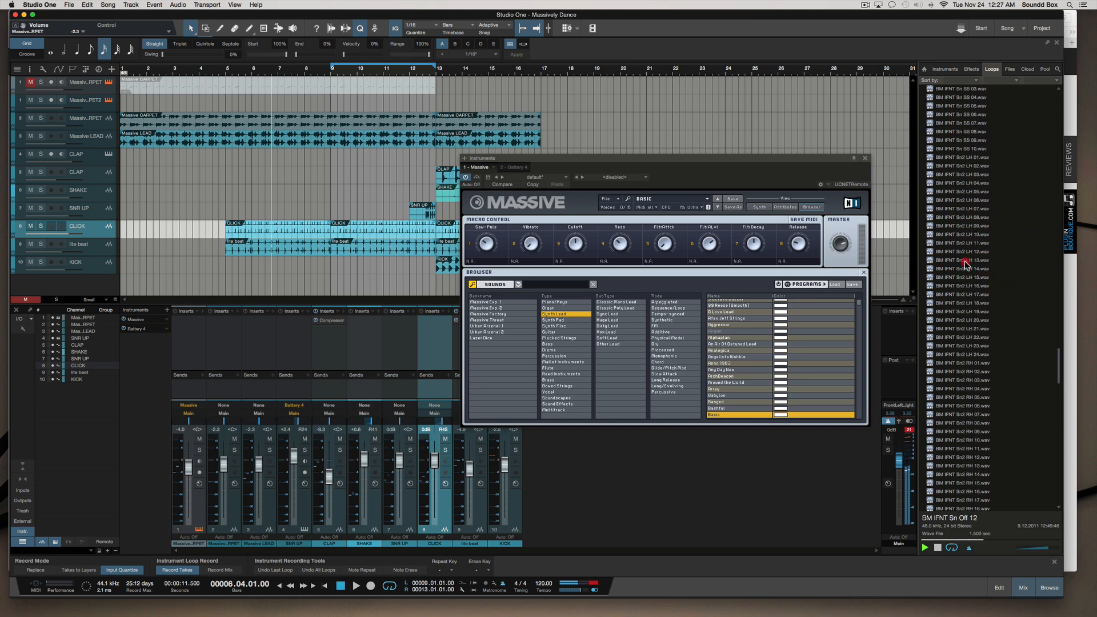
Step: Preview the BM IFNT Sn2 RH 25 snare and continue through the tom samples to the J&B Bass musicloop
{"action": "left_click", "coordinate": [965, 262]}
{"action": "scroll", "coordinate": [965, 261], "scroll_direction": "down", "scroll_amount": 10}
{"action": "left_click", "coordinate": [965, 261]}
{"action": "scroll", "coordinate": [965, 262], "scroll_direction": "down", "scroll_amount": 18}
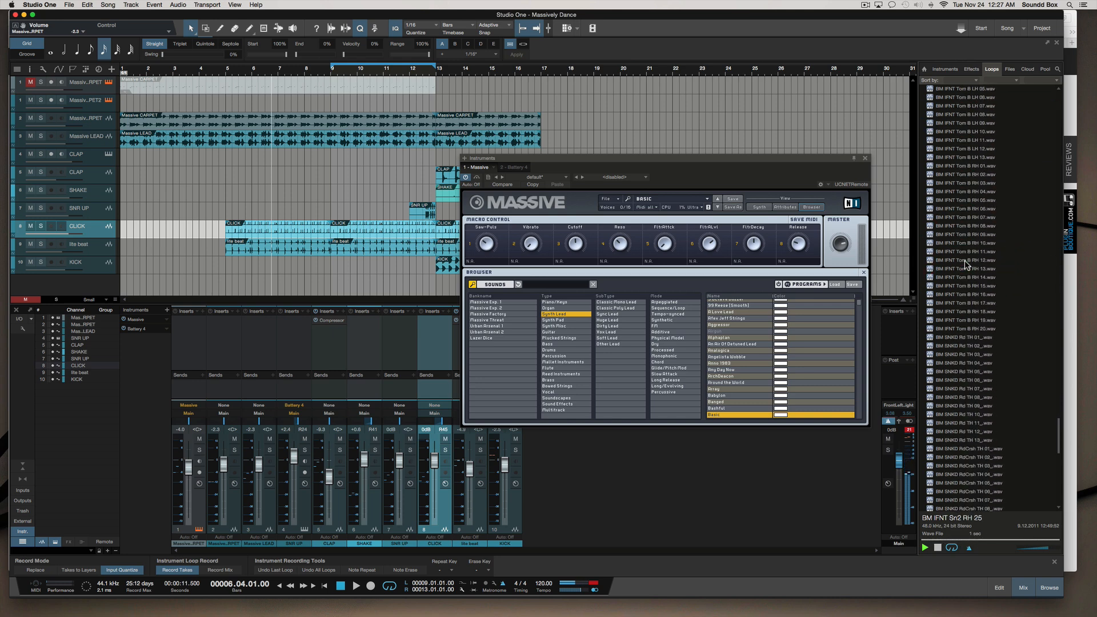
{"action": "left_click", "coordinate": [965, 260]}
{"action": "scroll", "coordinate": [965, 260], "scroll_direction": "down", "scroll_amount": 15}
{"action": "left_click", "coordinate": [965, 259]}
{"action": "scroll", "coordinate": [966, 251], "scroll_direction": "up", "scroll_amount": 1}
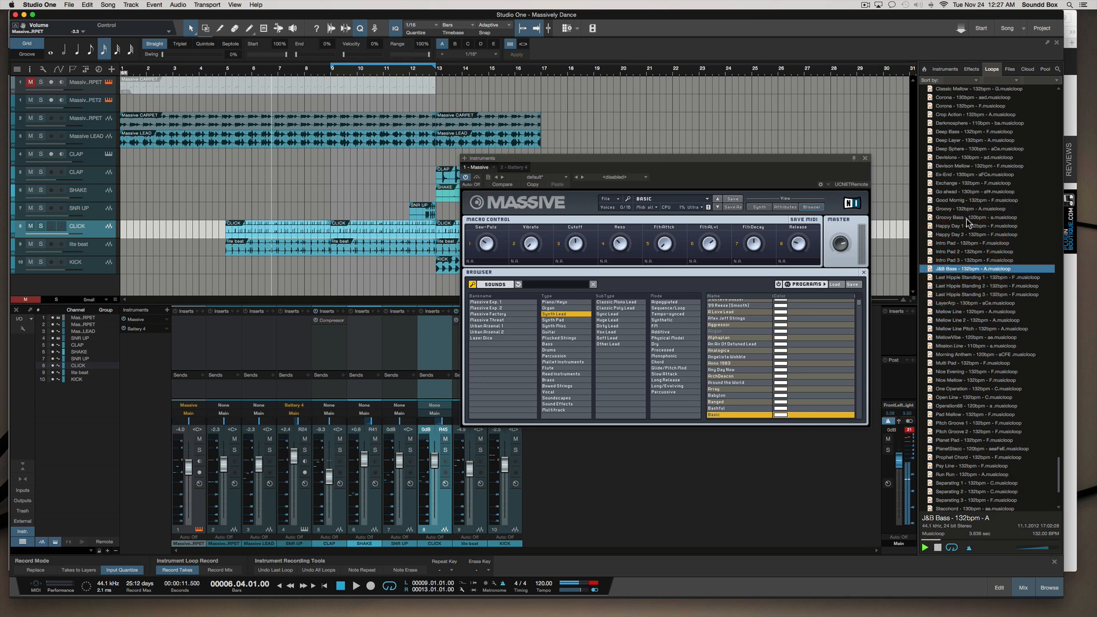
Step: Preview the Groovy Bass, Intro Pad 2, Happy Day 1 and Last Hippie Standing 1 to 3 musicloops
{"action": "left_click", "coordinate": [966, 217]}
{"action": "left_click", "coordinate": [964, 252]}
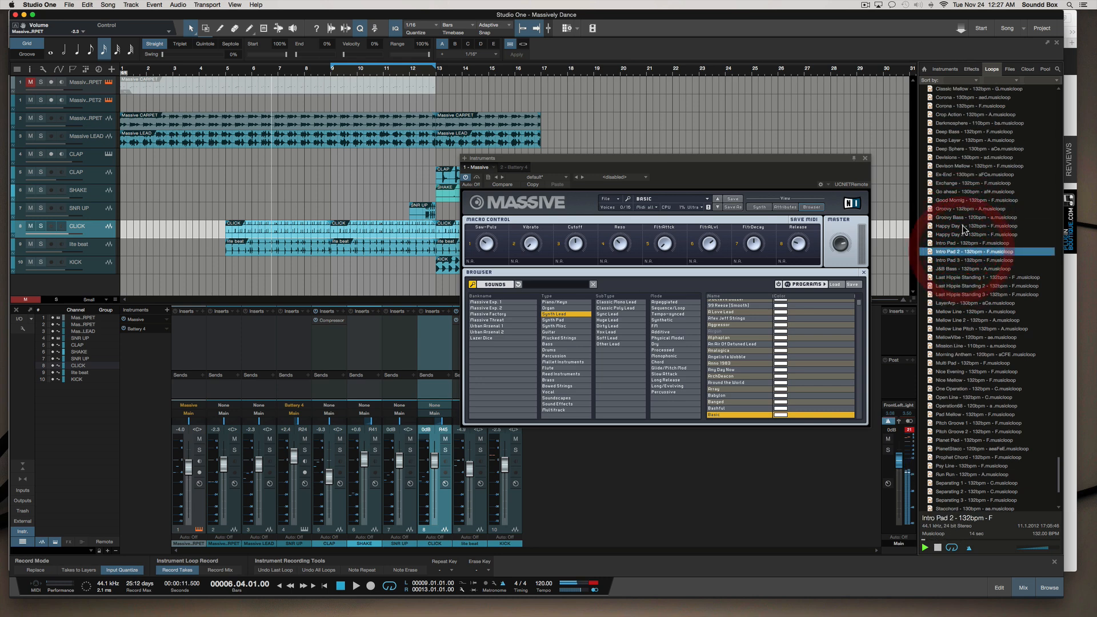
{"action": "left_click", "coordinate": [965, 227]}
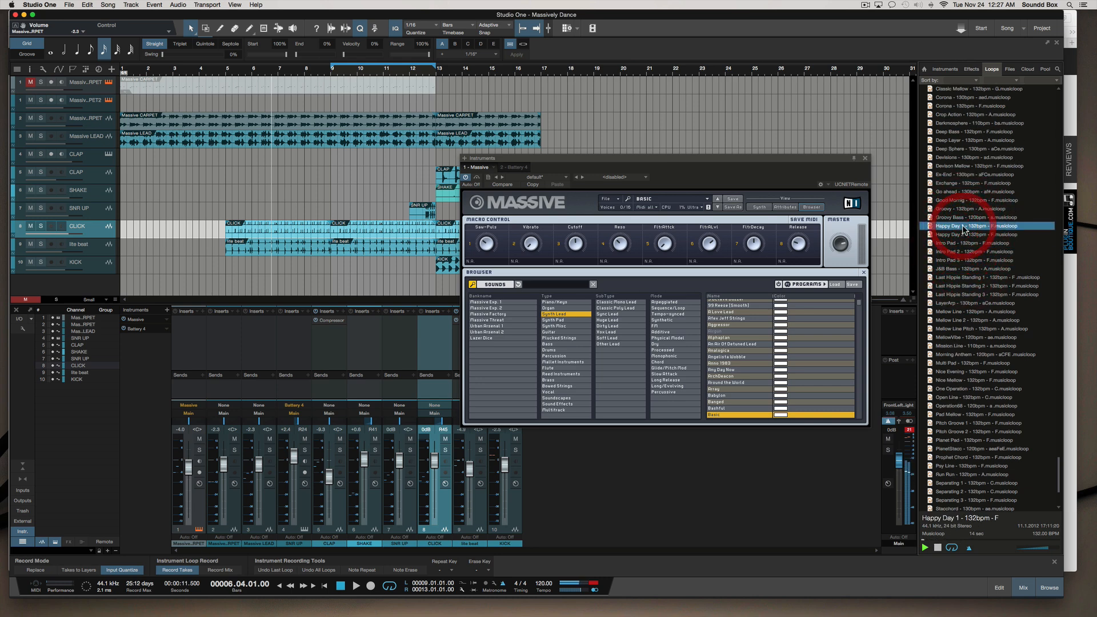
{"action": "left_click", "coordinate": [966, 278]}
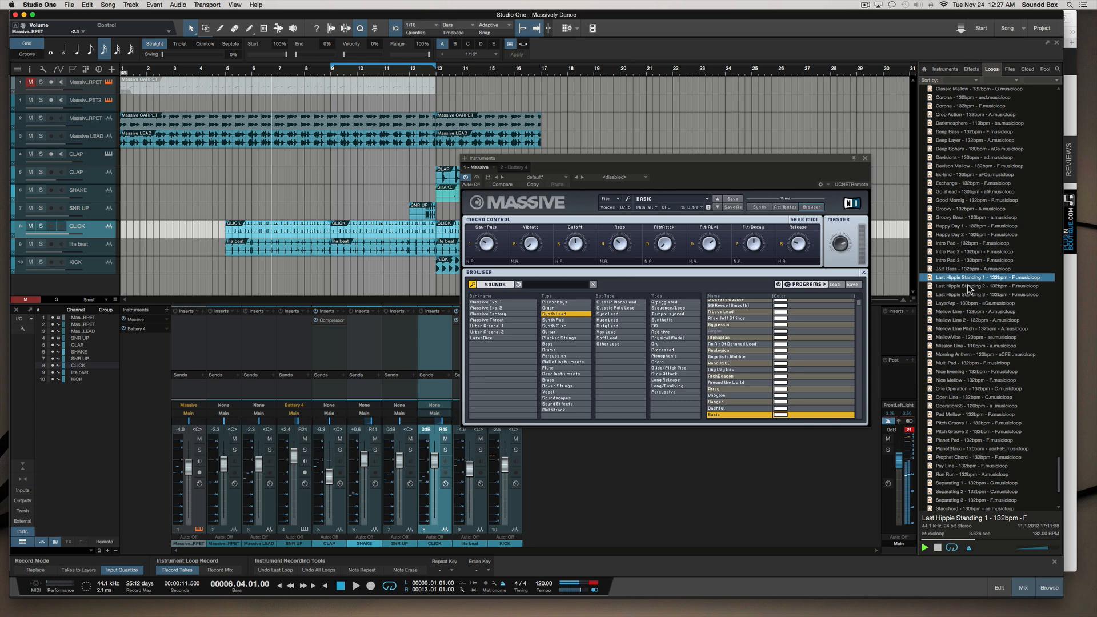
{"action": "left_click", "coordinate": [970, 287]}
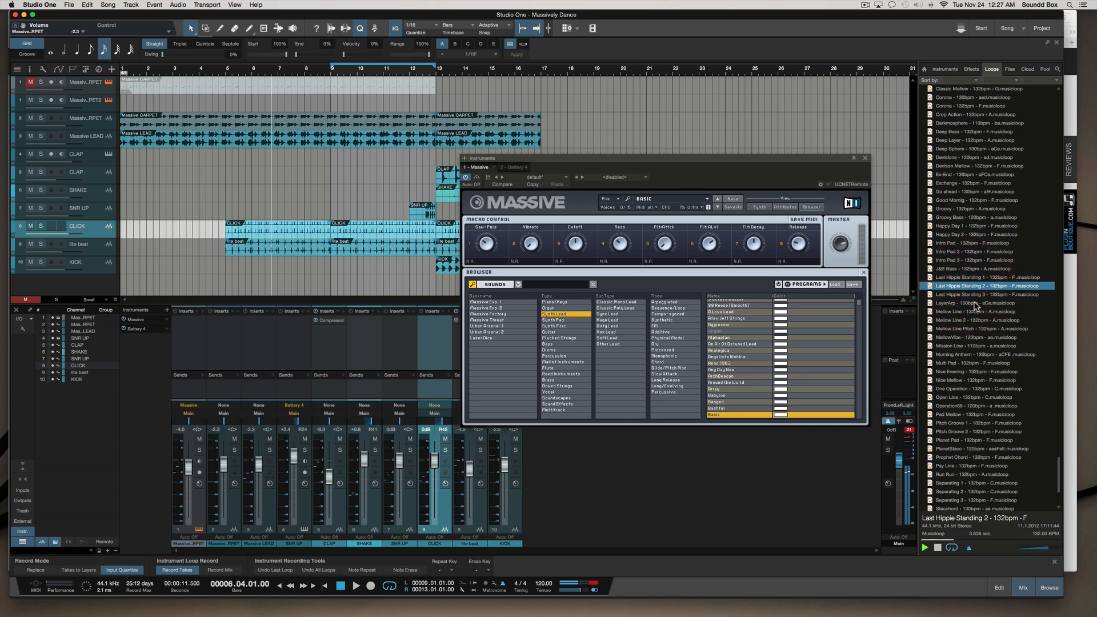
{"action": "left_click", "coordinate": [976, 295]}
Step: Preview the Mellow Line 2, Mellow Line Pitch, Multi Pad, Pad Mellow, Planet Pad, Psy Line and Run Run musicloops
{"action": "left_click", "coordinate": [971, 320]}
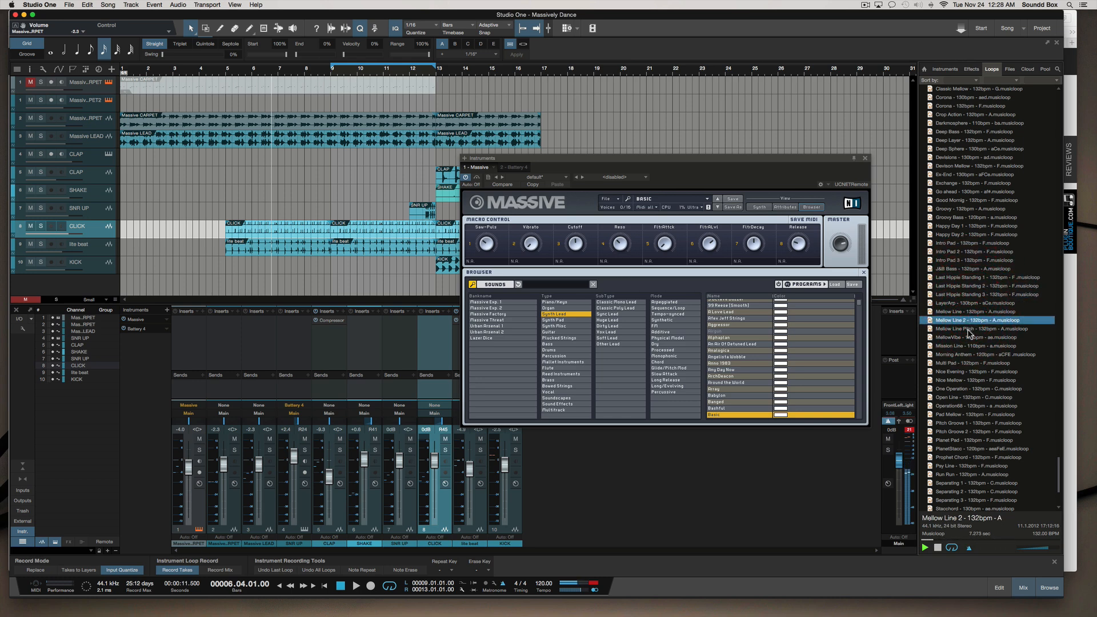
{"action": "left_click", "coordinate": [972, 329]}
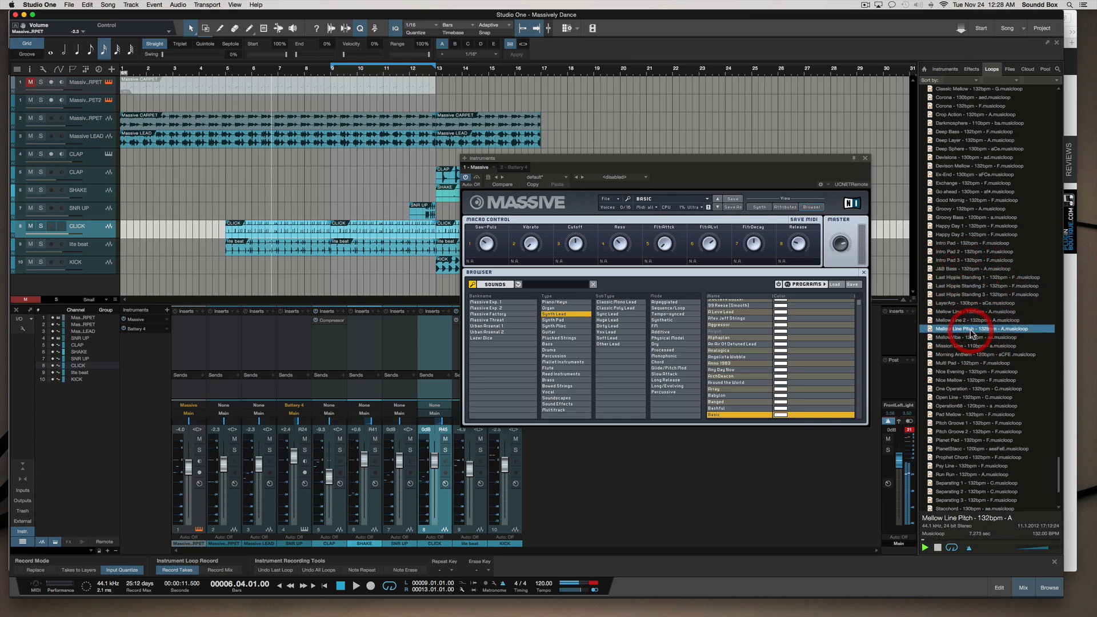
{"action": "left_click", "coordinate": [982, 363]}
{"action": "scroll", "coordinate": [982, 370], "scroll_direction": "down", "scroll_amount": 5}
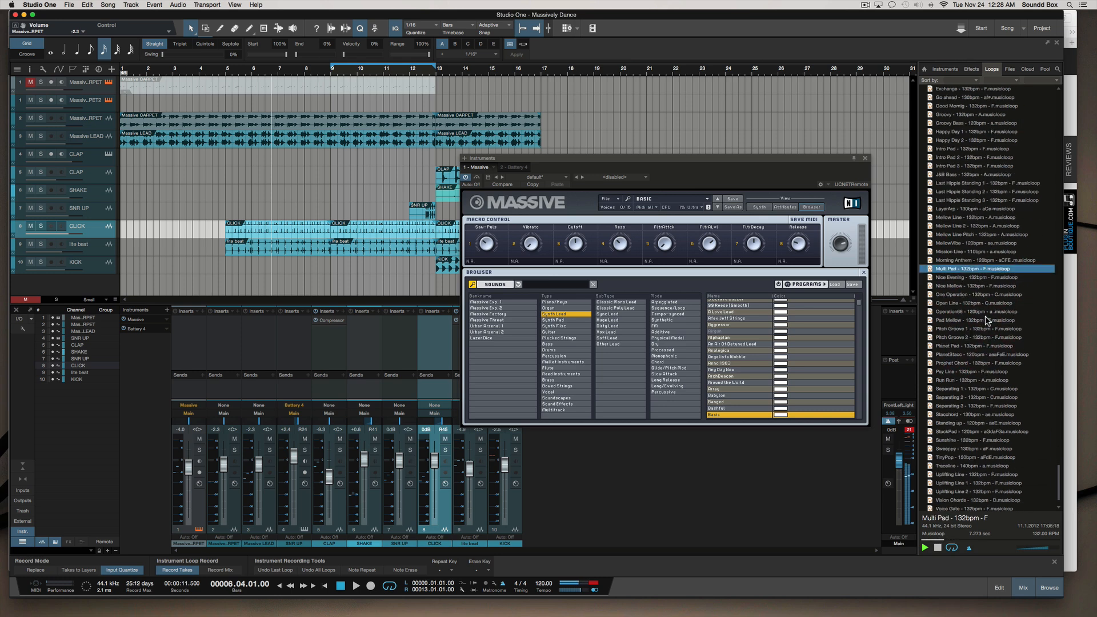
{"action": "left_click", "coordinate": [986, 320]}
{"action": "left_click", "coordinate": [970, 346]}
{"action": "left_click", "coordinate": [966, 372]}
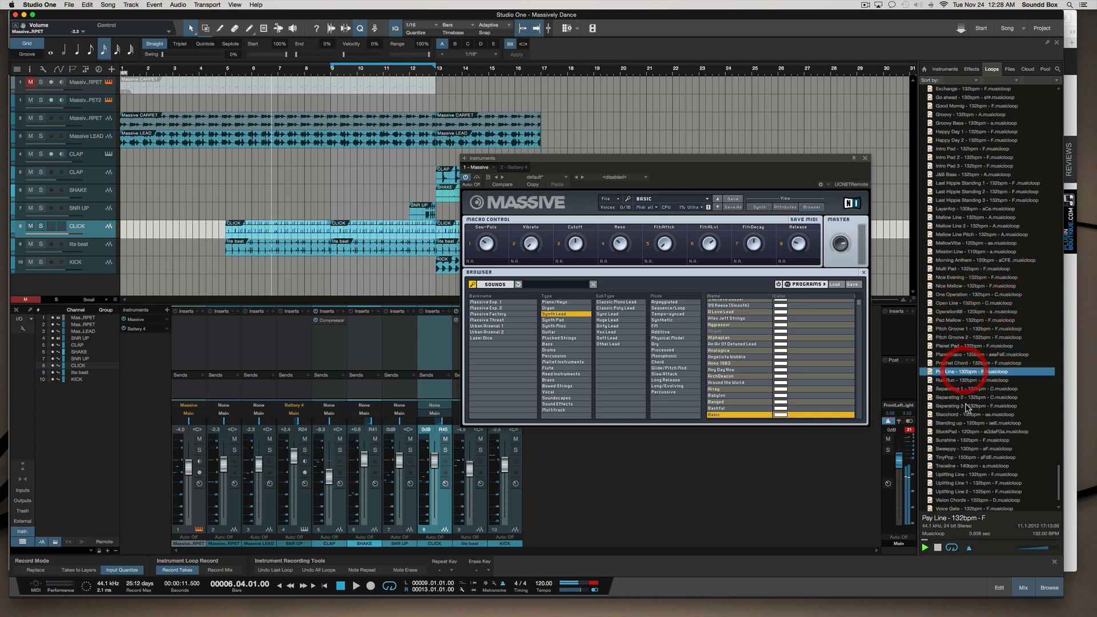
{"action": "left_click", "coordinate": [971, 381]}
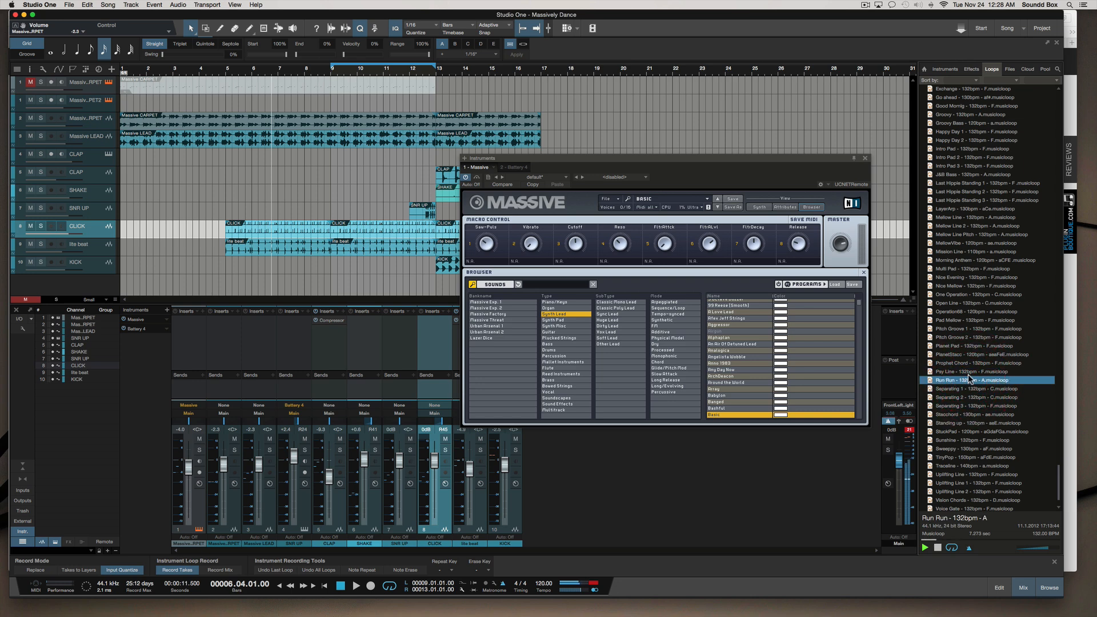
Step: Preview the Psy Line musicloop and place it on a new instrument track at bar 9, dismissing the missing-files dialog
{"action": "left_click", "coordinate": [966, 372]}
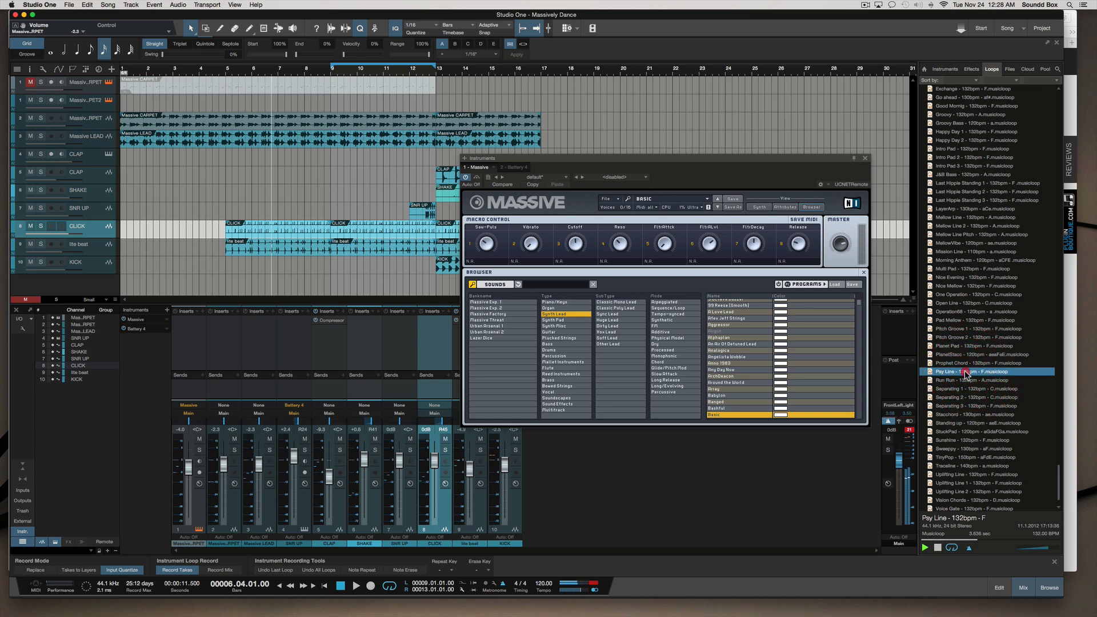
{"action": "left_click_drag", "start_coordinate": [966, 372], "coordinate": [356, 258]}
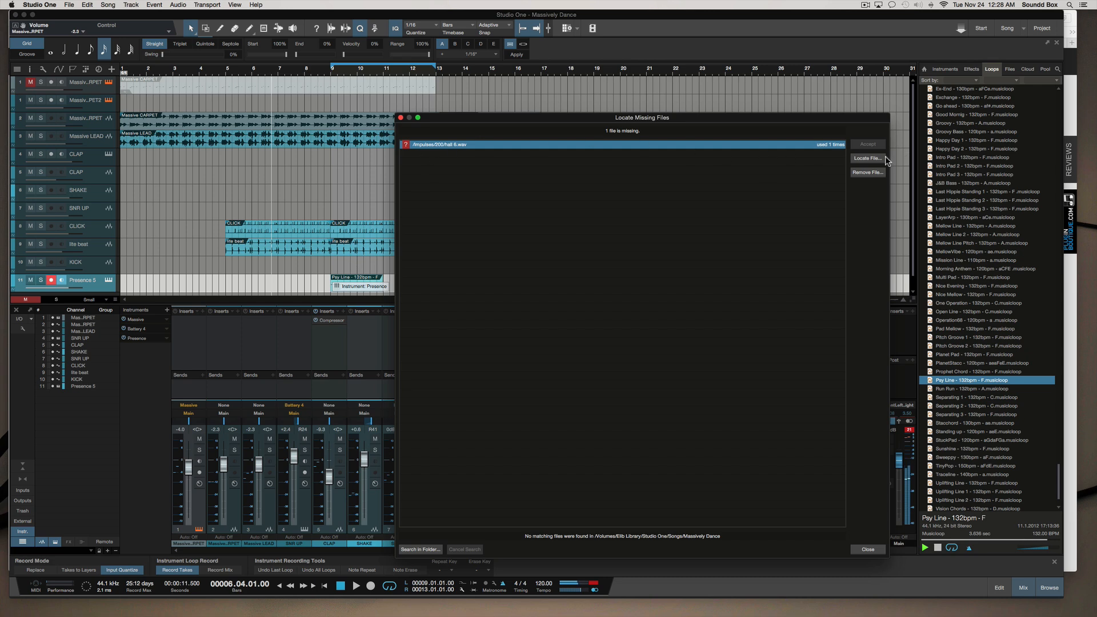
{"action": "left_click", "coordinate": [400, 118]}
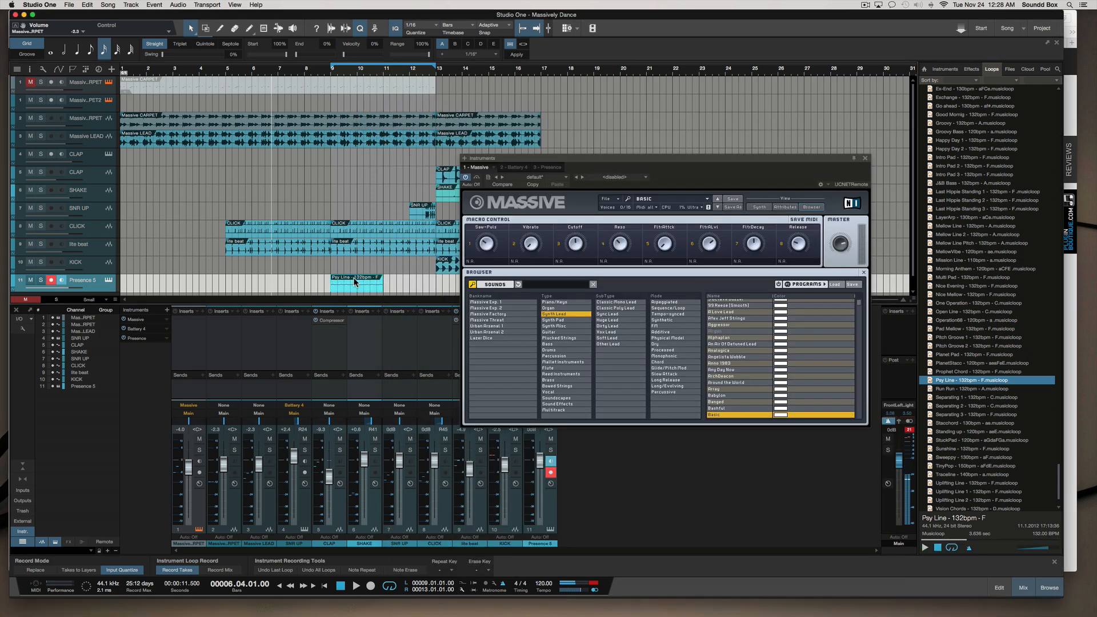
Step: Play the arrangement from bar 9 and set the new Presence track's volume to -7.2 dB
{"action": "left_click", "coordinate": [331, 70]}
{"action": "key", "text": "space"}
{"action": "scroll", "coordinate": [270, 260], "scroll_direction": "down", "scroll_amount": 2}
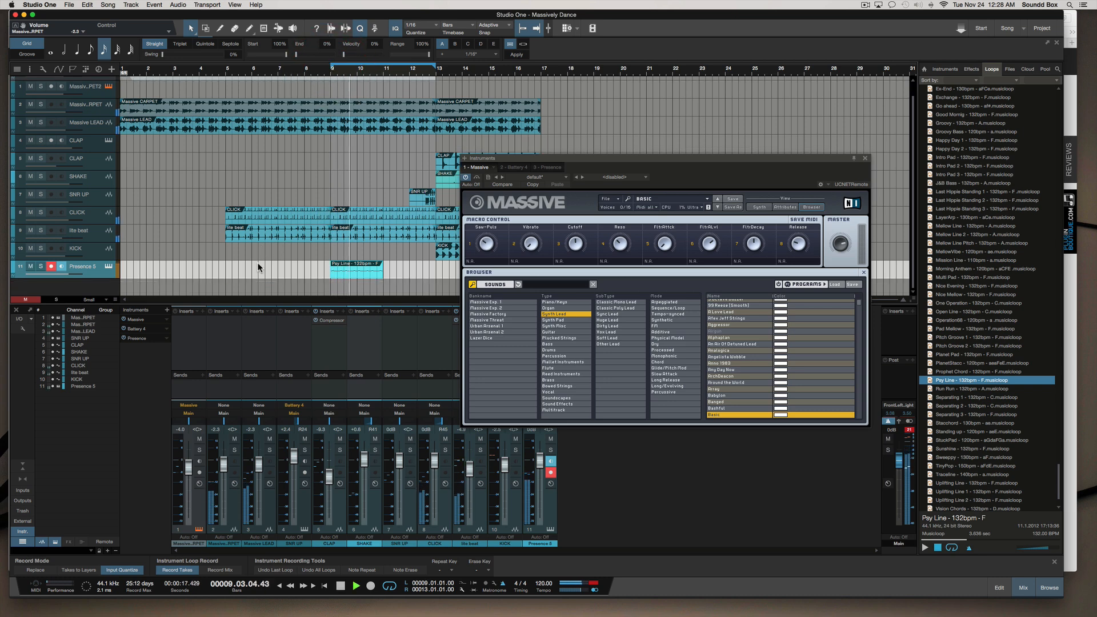
{"action": "left_click_drag", "start_coordinate": [69, 274], "coordinate": [56, 283]}
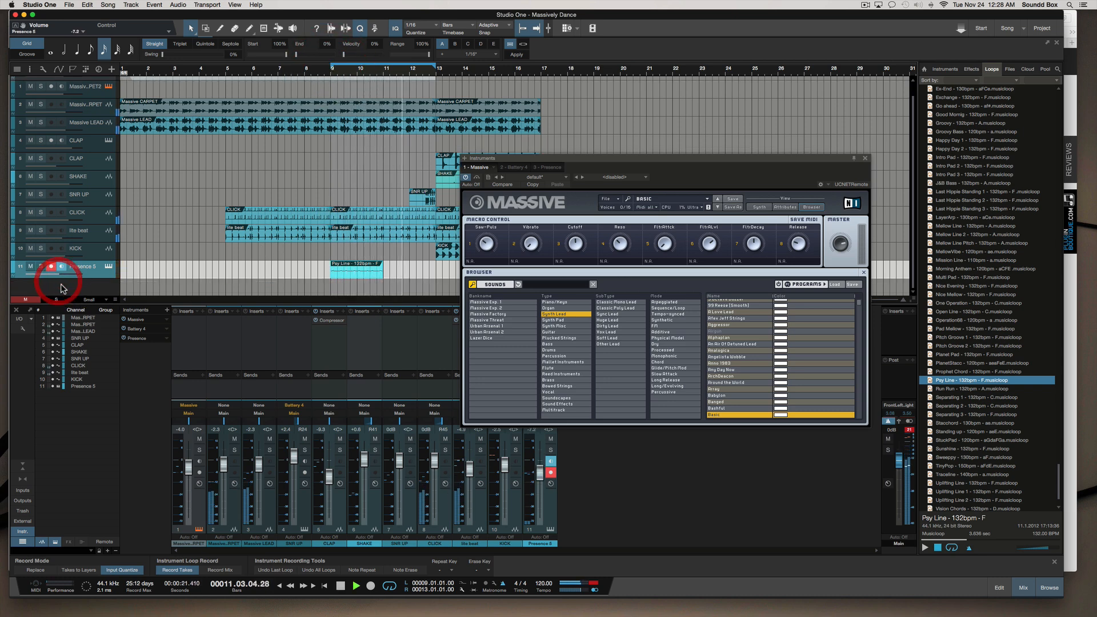
Step: Duplicate the Psy Line clip to fill bars 11 to 13, play it back and close the Presence instrument window
{"action": "key", "text": "space"}
{"action": "key", "text": "F11"}
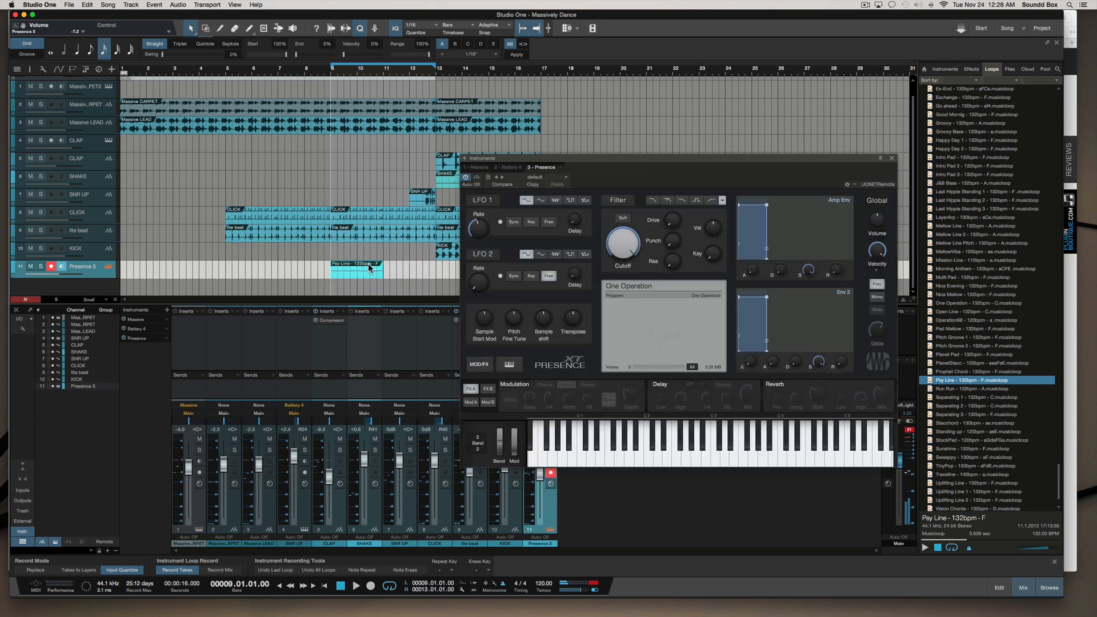
{"action": "key", "text": "d"}
{"action": "key", "text": "space"}
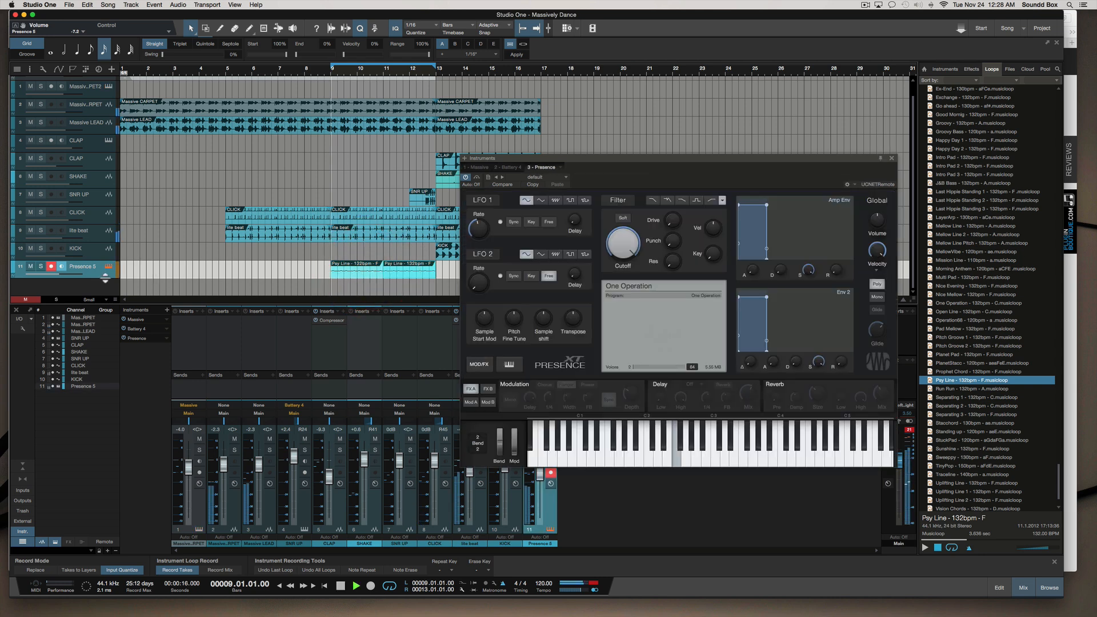
{"action": "left_click", "coordinate": [892, 159]}
{"action": "key", "text": "space"}
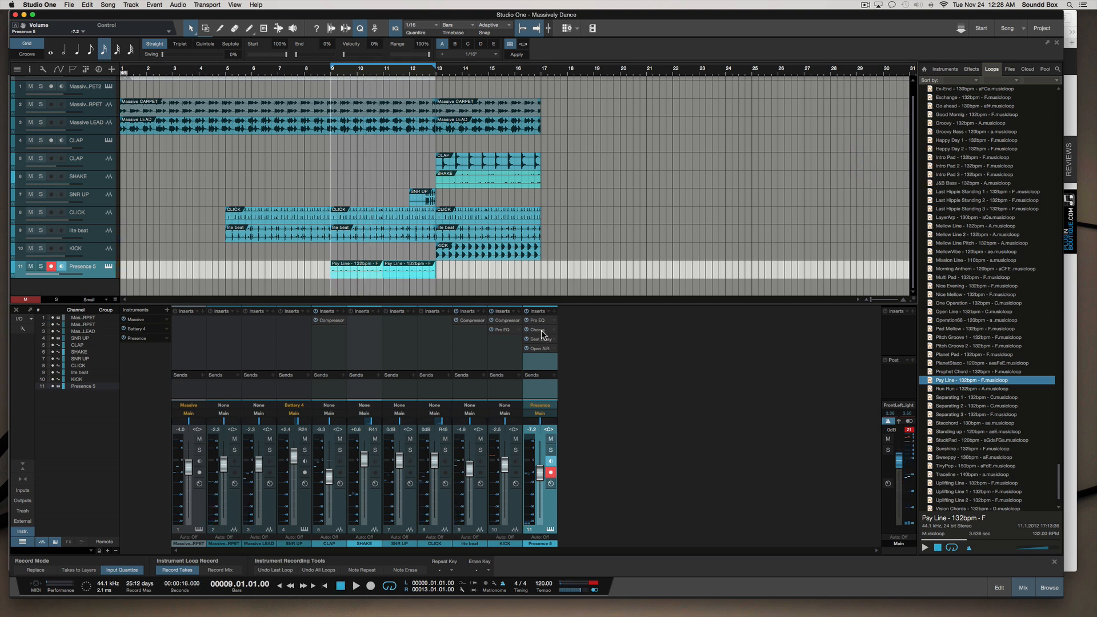
Step: Audition the Presence track in the mix and soloed, and turn its solo off again
{"action": "key", "text": "space"}
{"action": "key", "text": "space"}
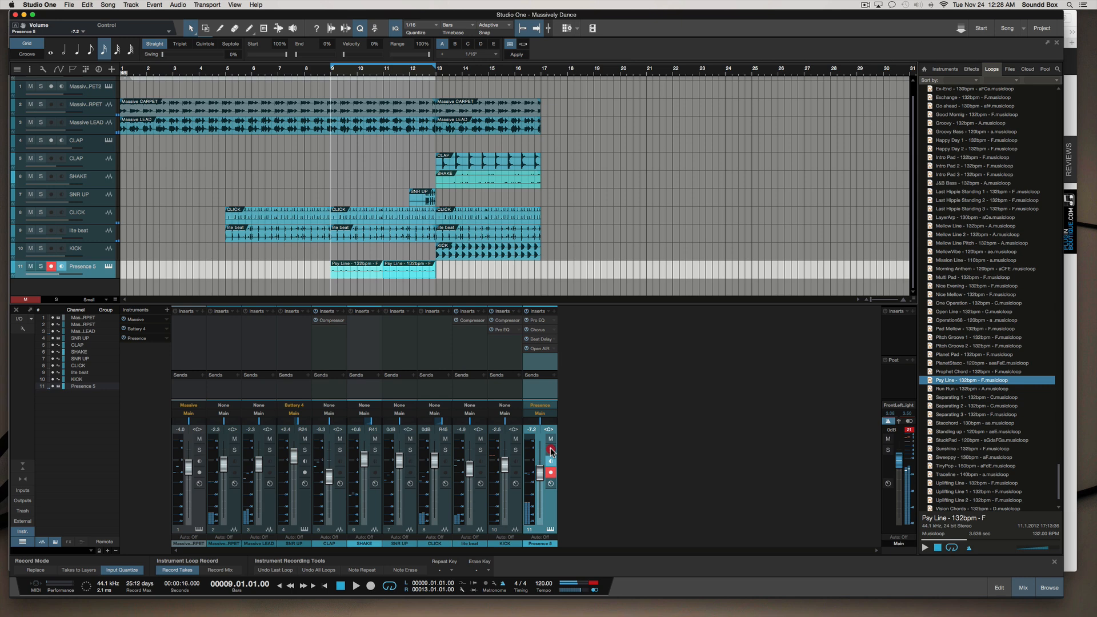
{"action": "left_click", "coordinate": [552, 452]}
{"action": "key", "text": "space"}
{"action": "key", "text": "space"}
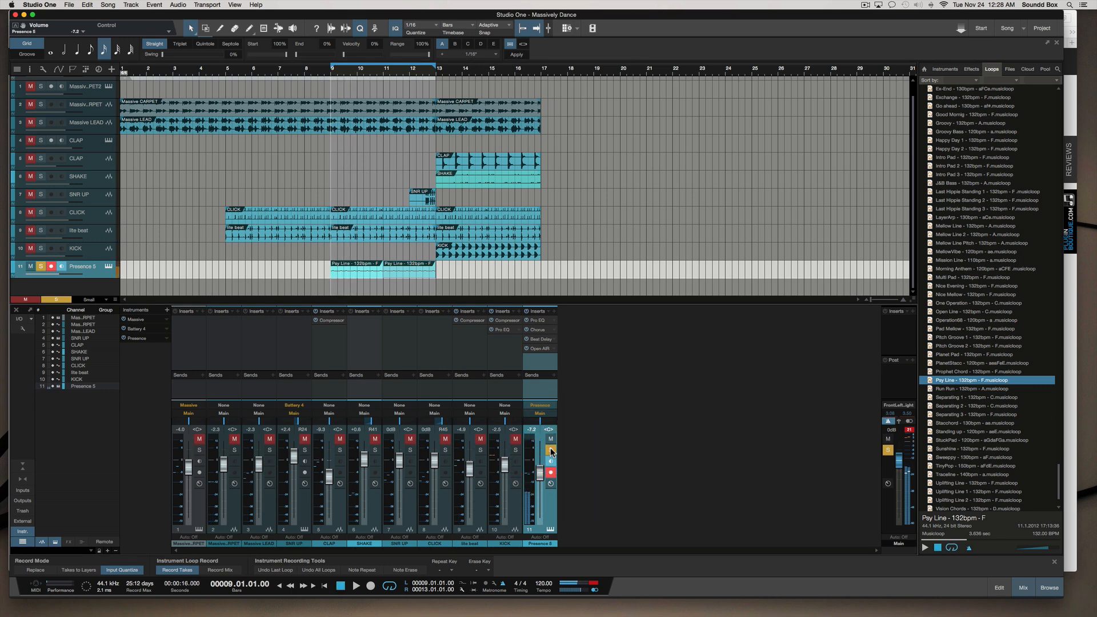
{"action": "left_click", "coordinate": [551, 451]}
Step: Set the low cut in the Presence channel's Pro EQ to about 1.14 kHz, playing the loop with the EQ window moved aside
{"action": "left_click", "coordinate": [540, 321]}
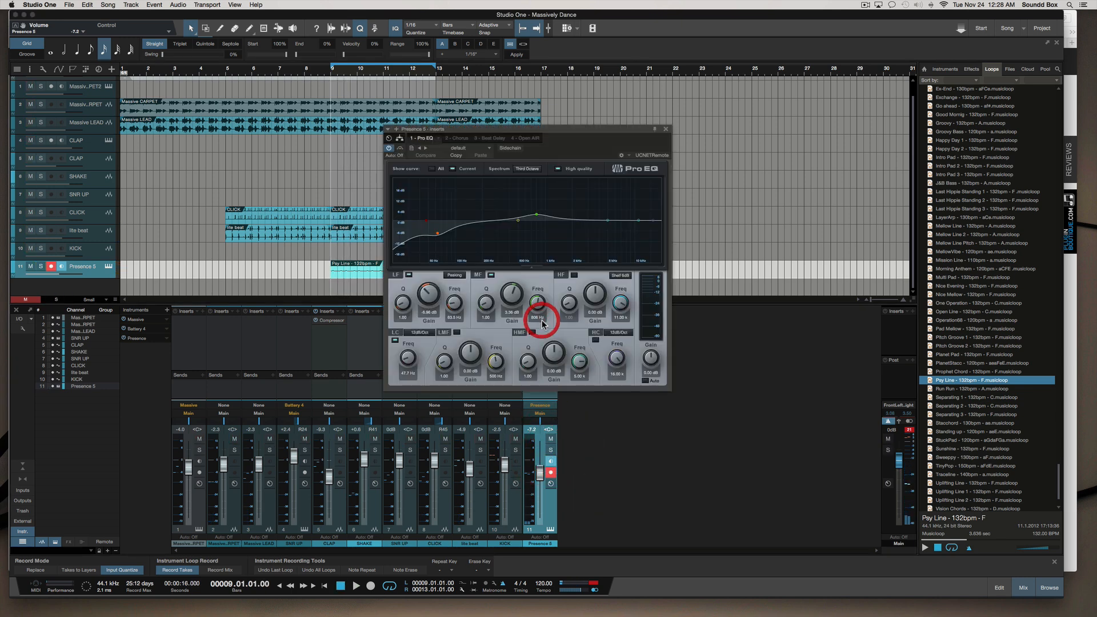
{"action": "left_click", "coordinate": [457, 333]}
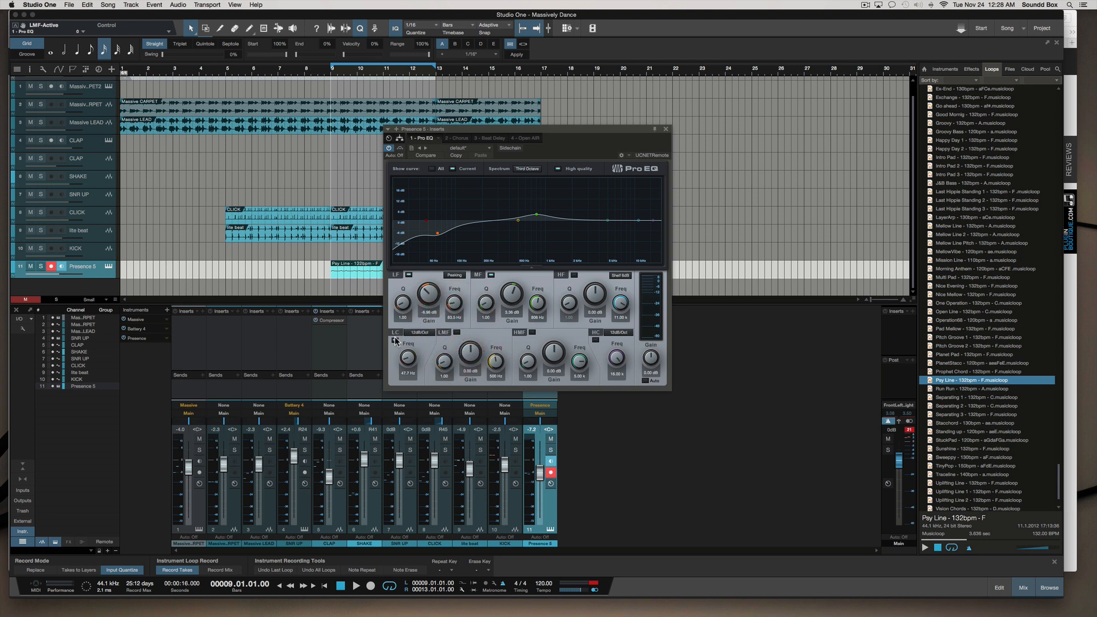
{"action": "left_click_drag", "start_coordinate": [407, 358], "coordinate": [405, 334]}
{"action": "key", "text": "space"}
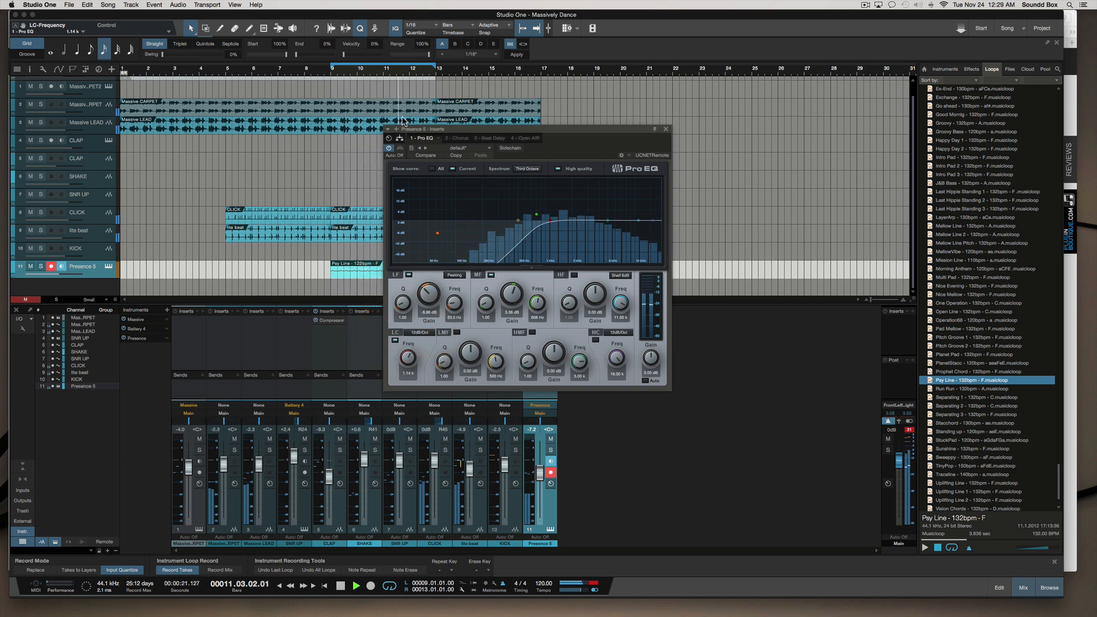
{"action": "left_click_drag", "start_coordinate": [480, 135], "coordinate": [639, 143]}
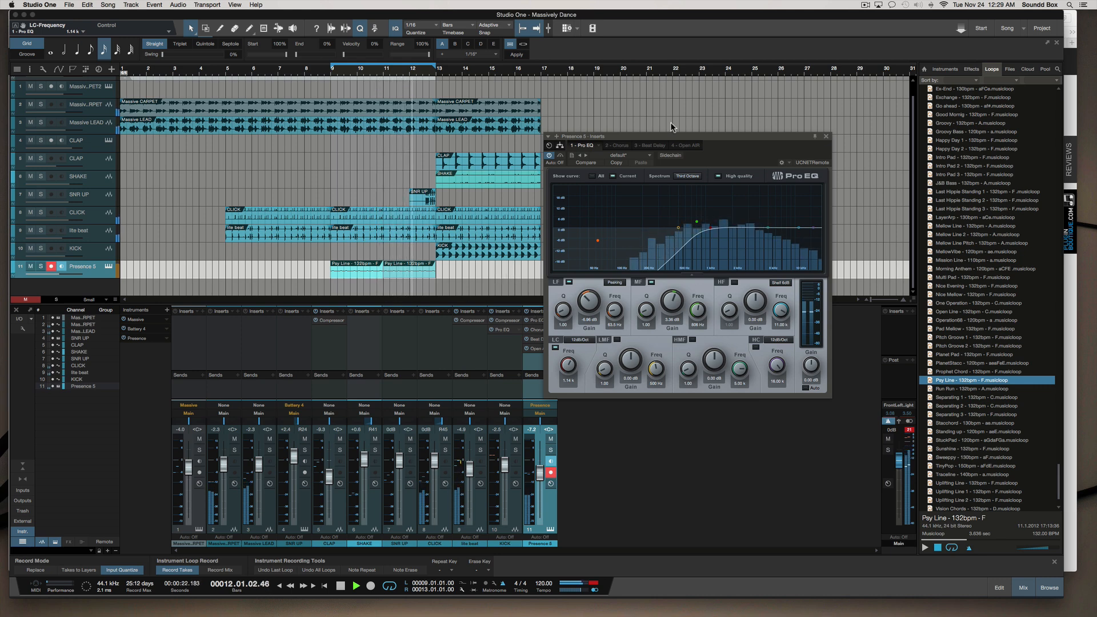
{"action": "left_click_drag", "start_coordinate": [669, 136], "coordinate": [741, 131]}
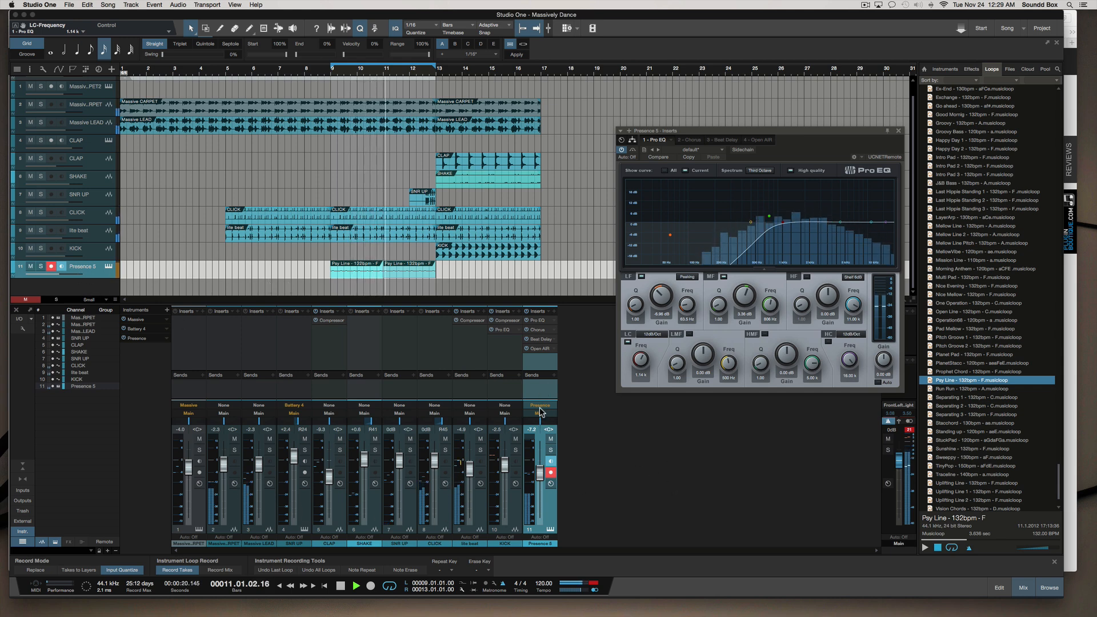
Step: Pan the Presence channel to R18 and lower its volume slightly during playback
{"action": "left_click_drag", "start_coordinate": [539, 424], "coordinate": [543, 421]}
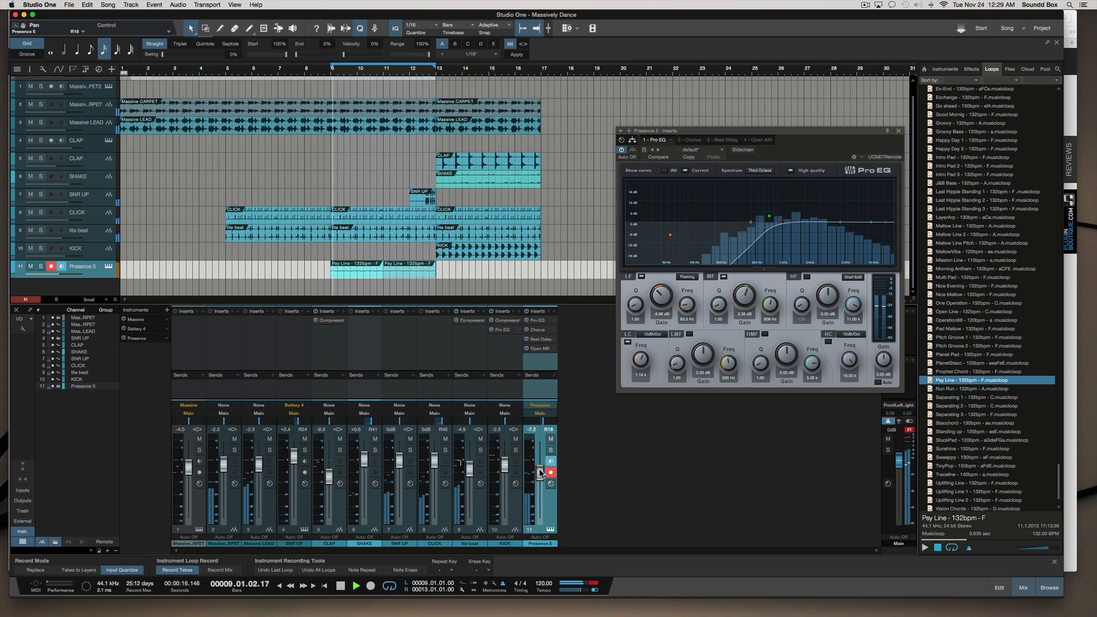
{"action": "left_click_drag", "start_coordinate": [540, 471], "coordinate": [541, 472]}
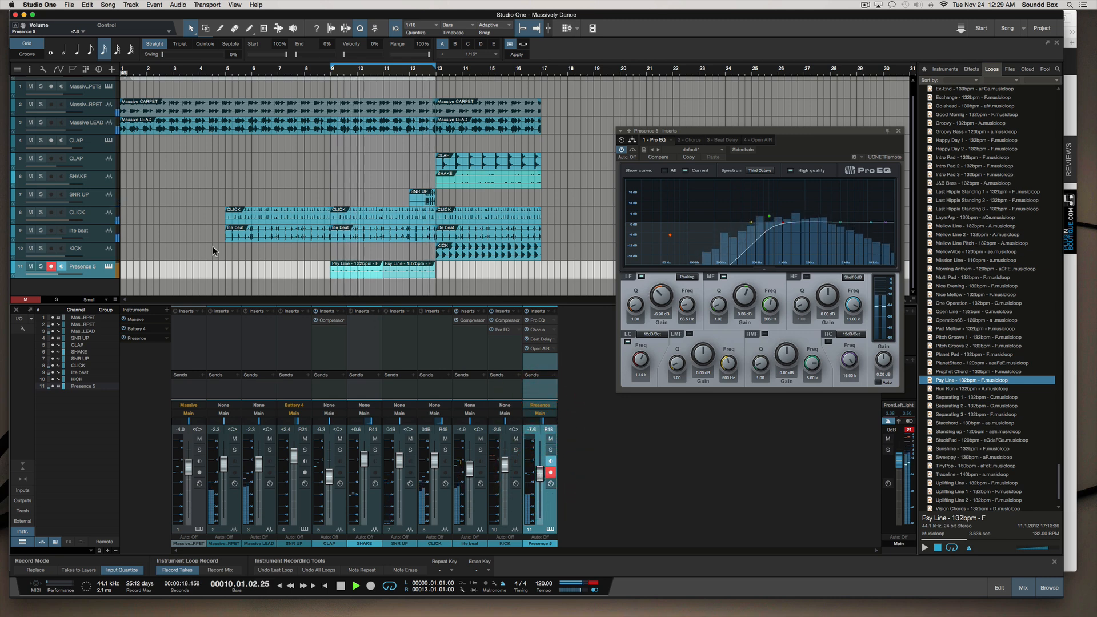
{"action": "key", "text": "space"}
{"action": "left_click", "coordinate": [233, 234]}
{"action": "left_click", "coordinate": [291, 266]}
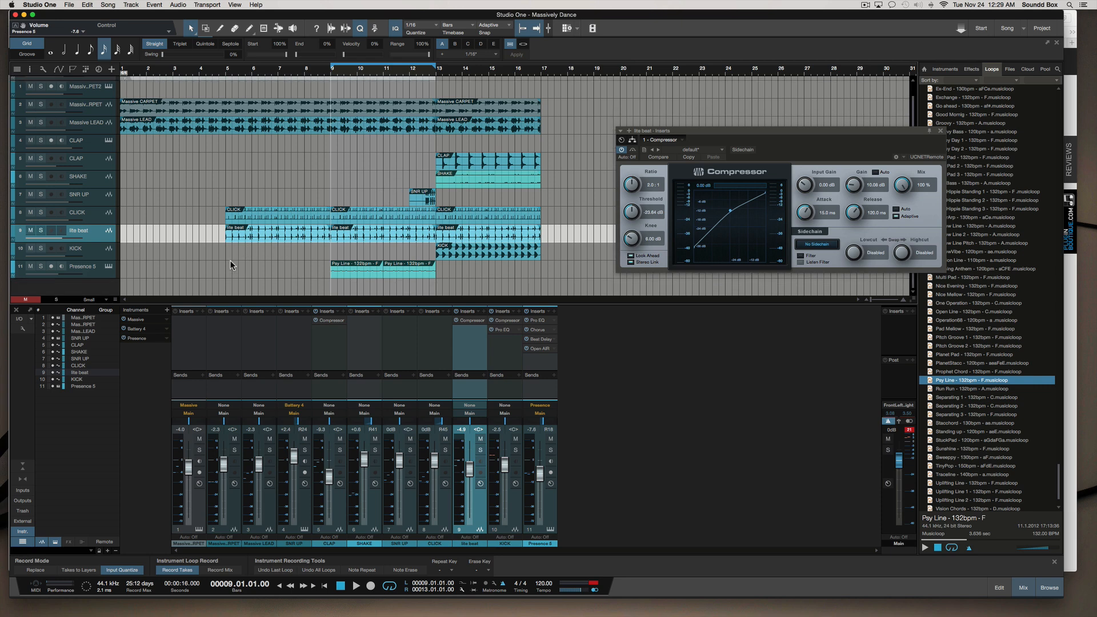
{"action": "left_click", "coordinate": [101, 275]}
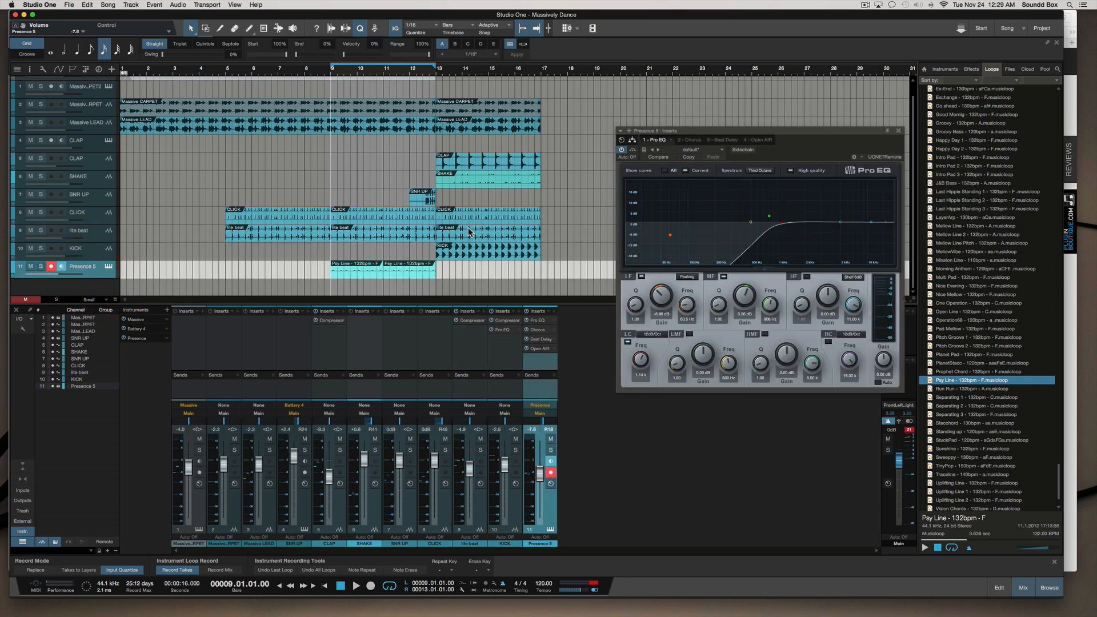
Step: Raise the Presence channel's Pro EQ low-cut frequency to about 1.44 kHz while listening to the loop
{"action": "left_click_drag", "start_coordinate": [733, 136], "coordinate": [691, 30]}
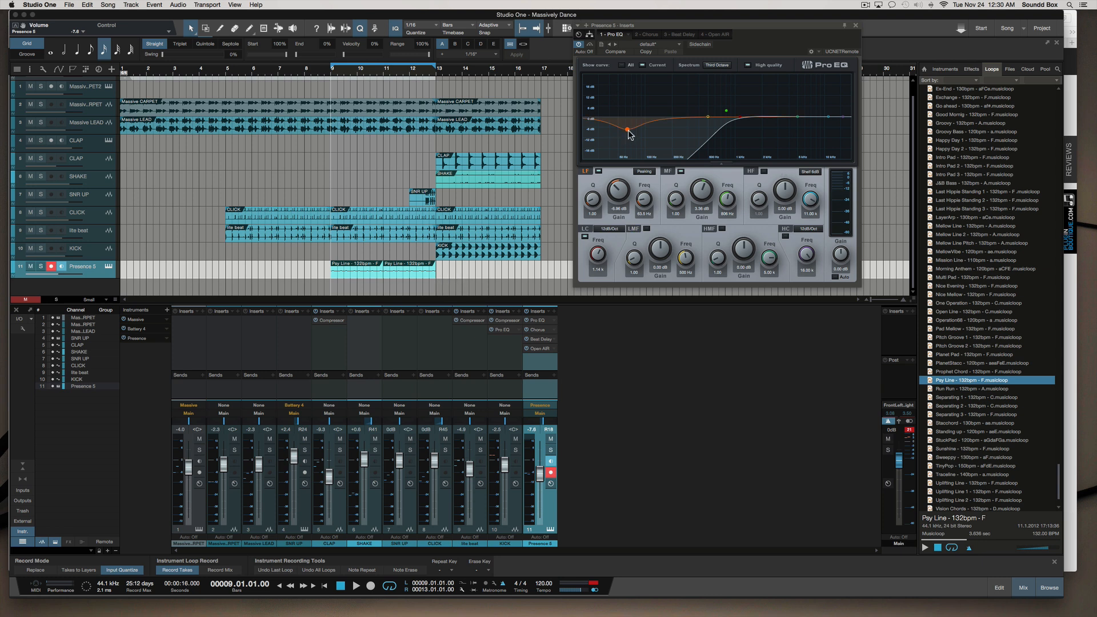
{"action": "left_click_drag", "start_coordinate": [740, 119], "coordinate": [744, 119]}
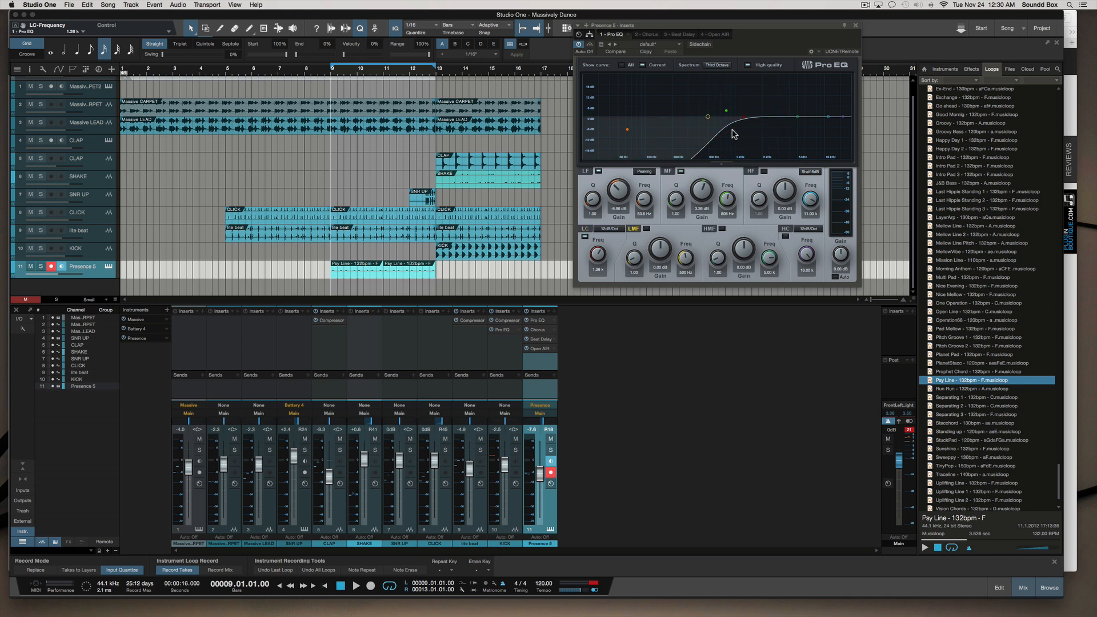
{"action": "key", "text": "space"}
{"action": "left_click_drag", "start_coordinate": [743, 119], "coordinate": [751, 120]}
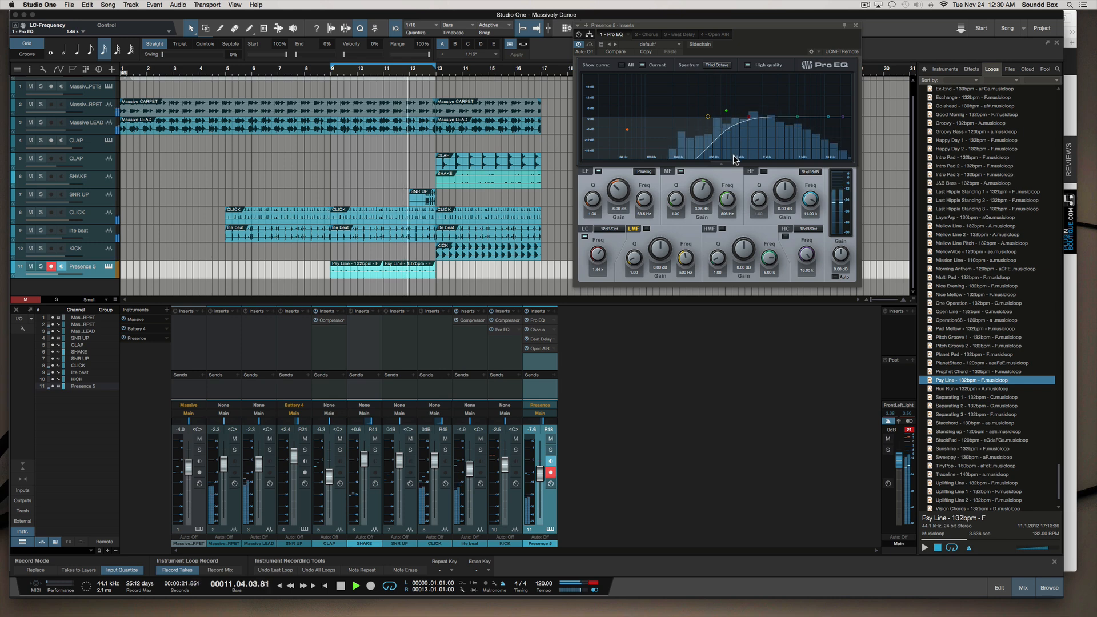
{"action": "key", "text": "space"}
{"action": "left_click", "coordinate": [279, 279]}
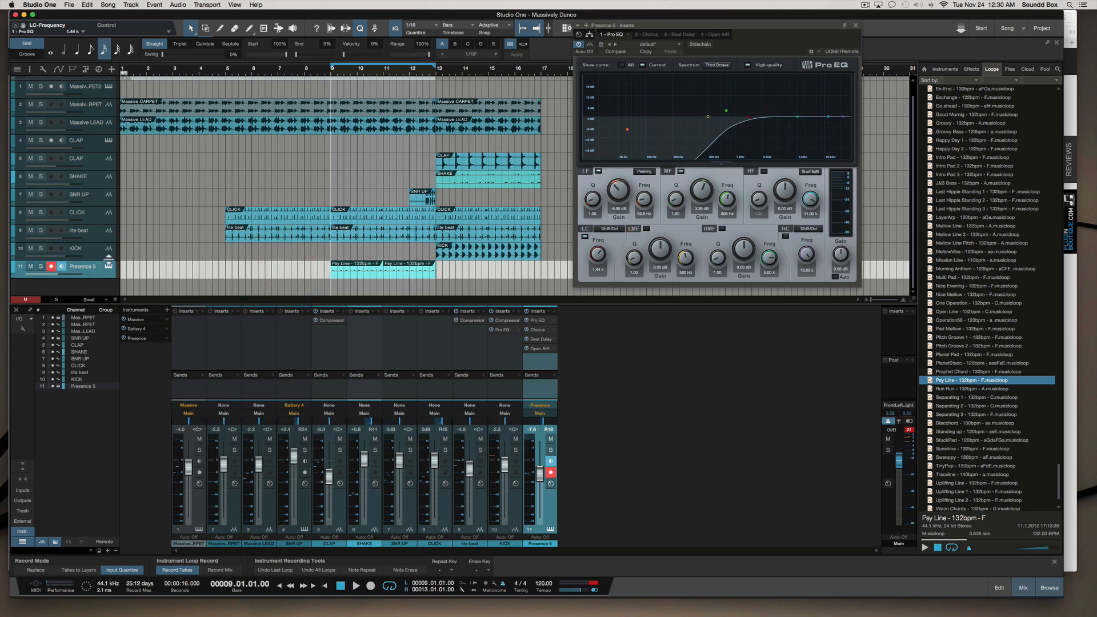
Step: Open the Open AIR reverb insert of the Presence channel
{"action": "left_click", "coordinate": [546, 350]}
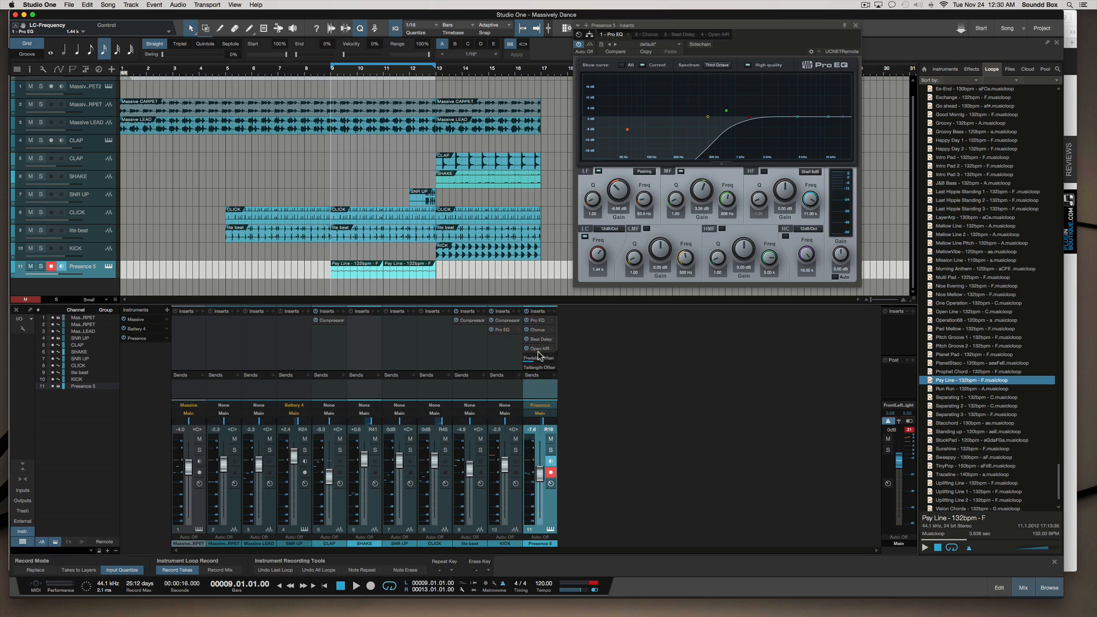
{"action": "double_click", "coordinate": [540, 349]}
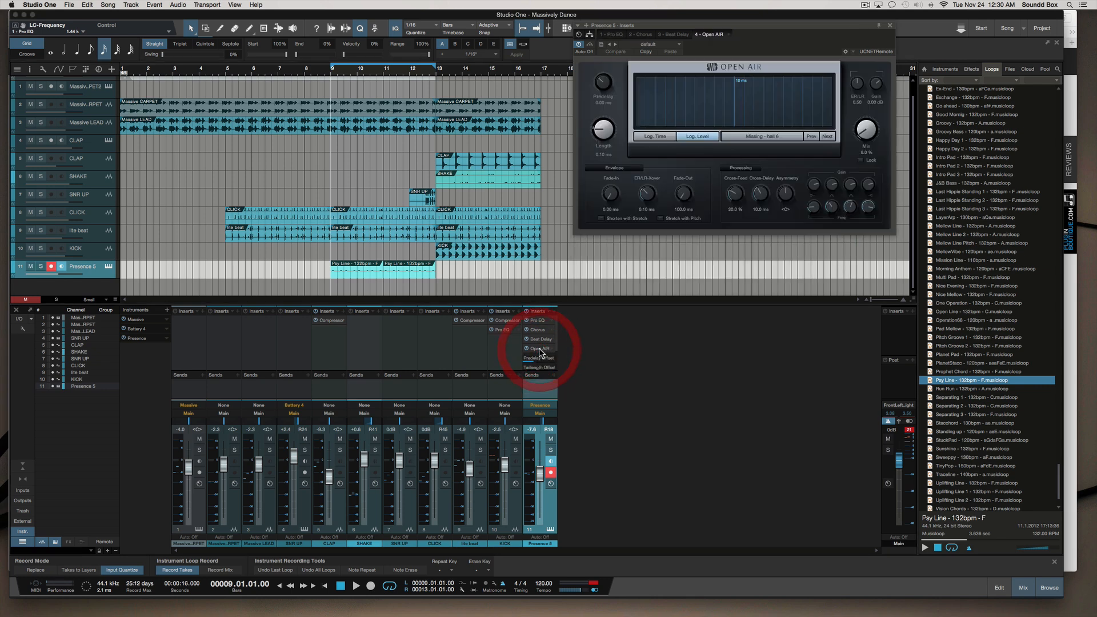
{"action": "left_click", "coordinate": [595, 354]}
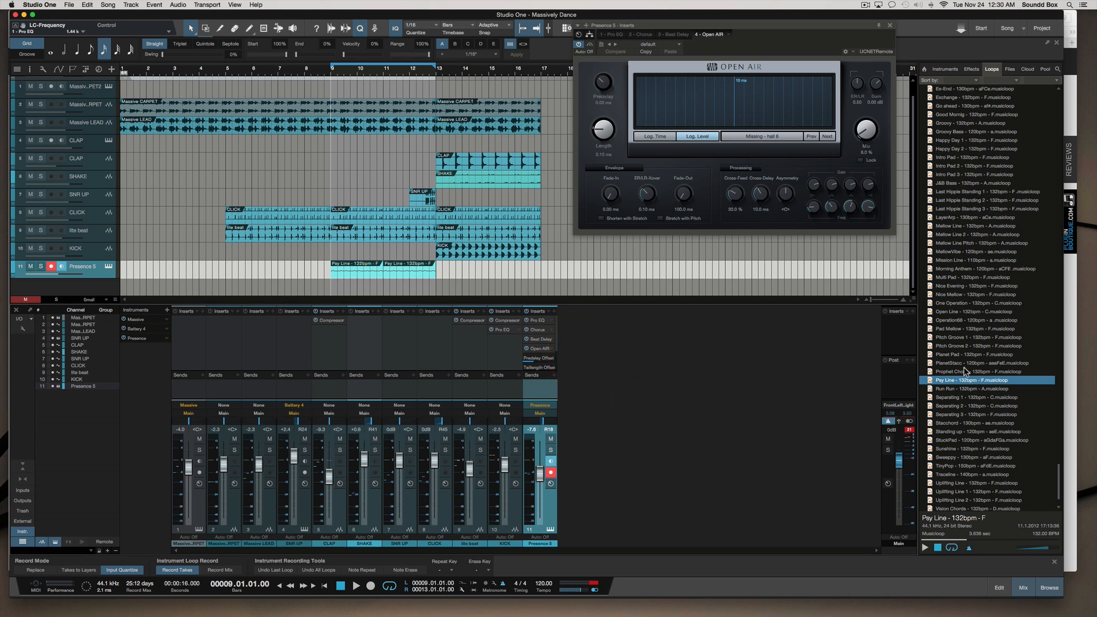
Step: Preview the Run Run and Separating 1 to 3 musicloops
{"action": "scroll", "coordinate": [974, 372], "scroll_direction": "down", "scroll_amount": 5}
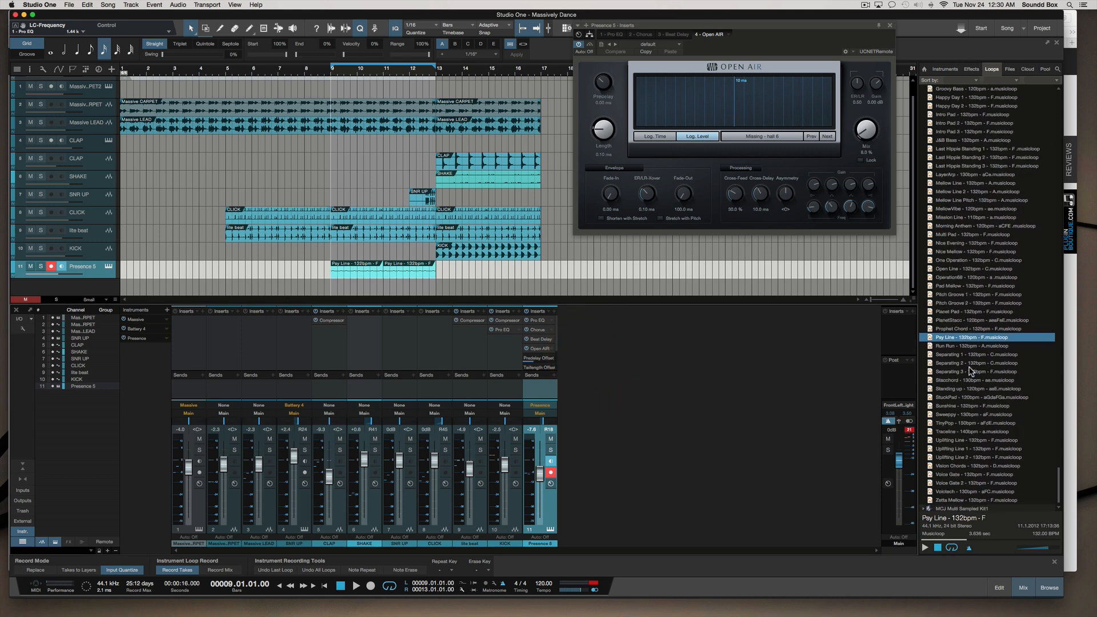
{"action": "left_click", "coordinate": [964, 346]}
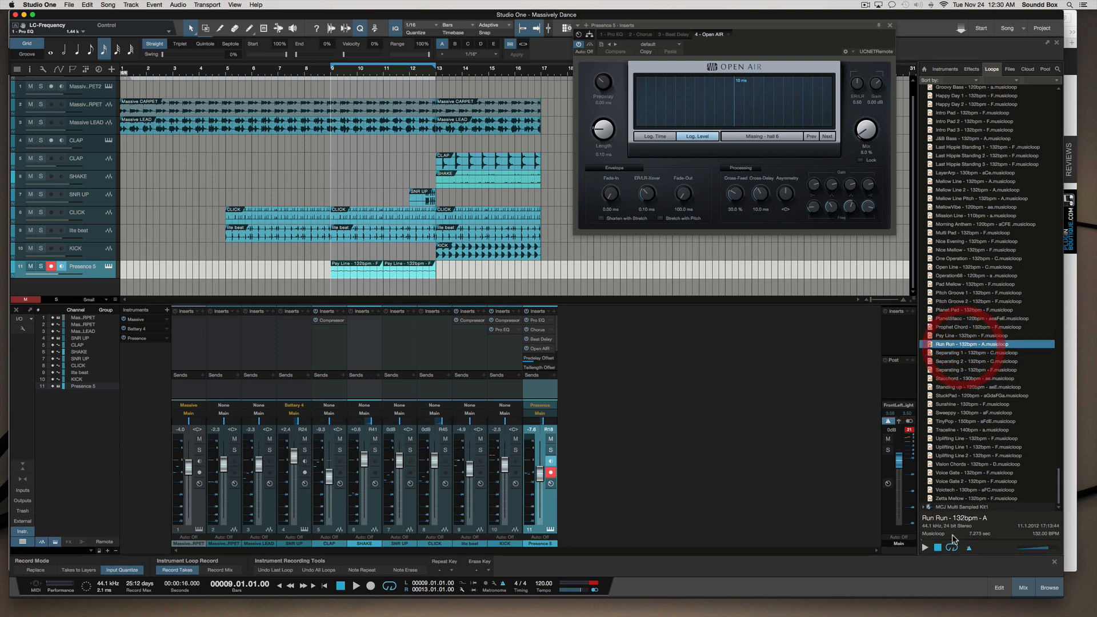
{"action": "left_click", "coordinate": [925, 548]}
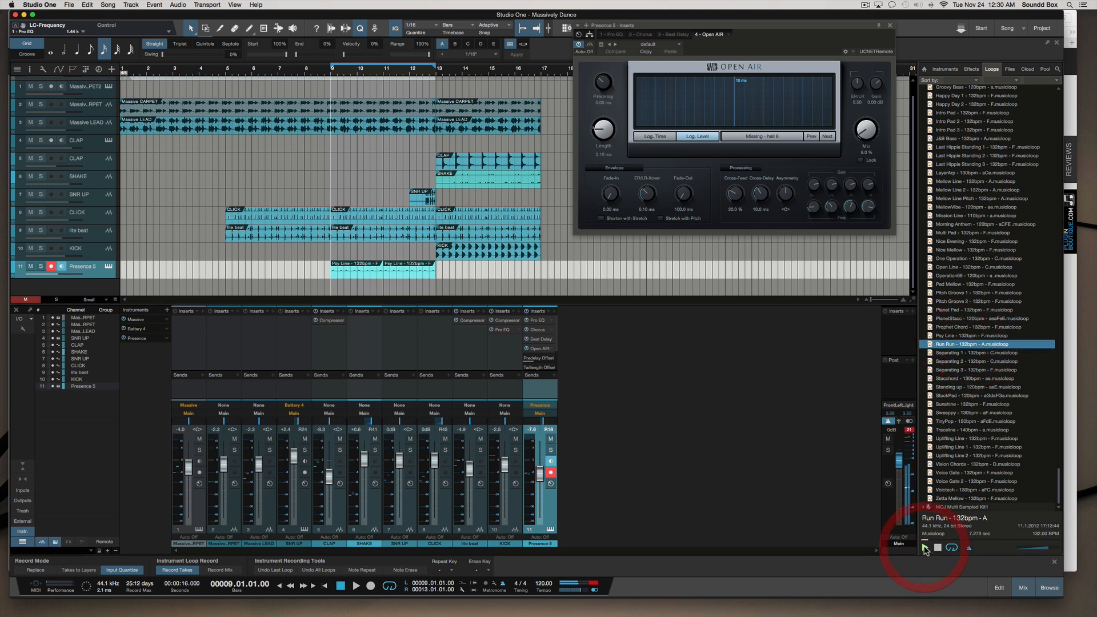
{"action": "left_click", "coordinate": [959, 354]}
{"action": "left_click", "coordinate": [956, 361]}
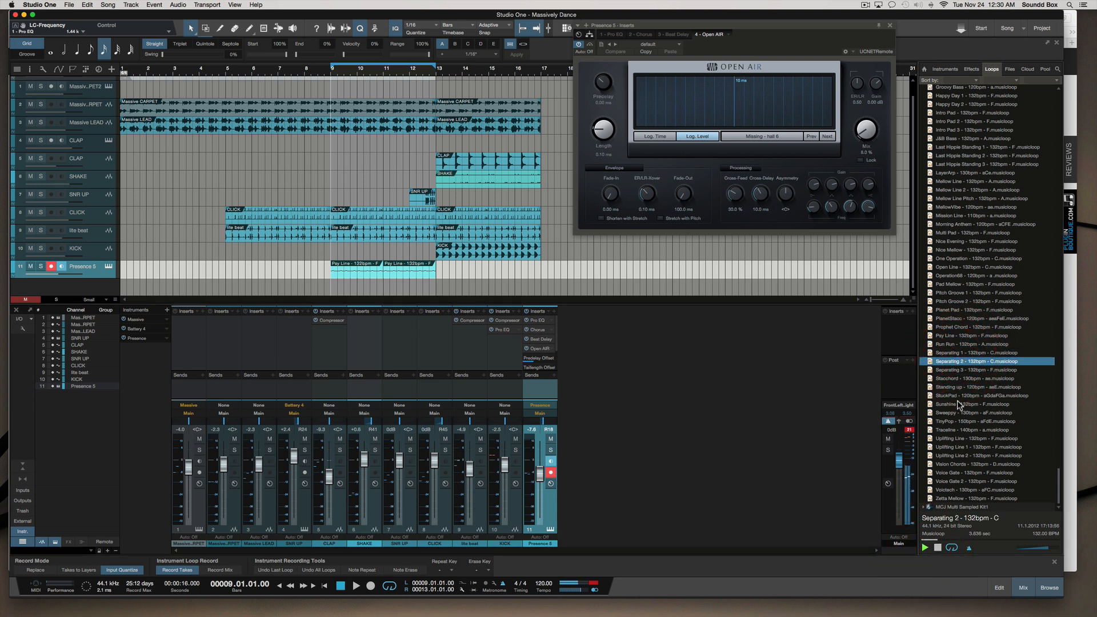
{"action": "left_click", "coordinate": [955, 370]}
Step: Preview the musicloops from Stacchord through StuckPad, Sweeppy and TinyPop to Traceline
{"action": "key", "text": "Down"}
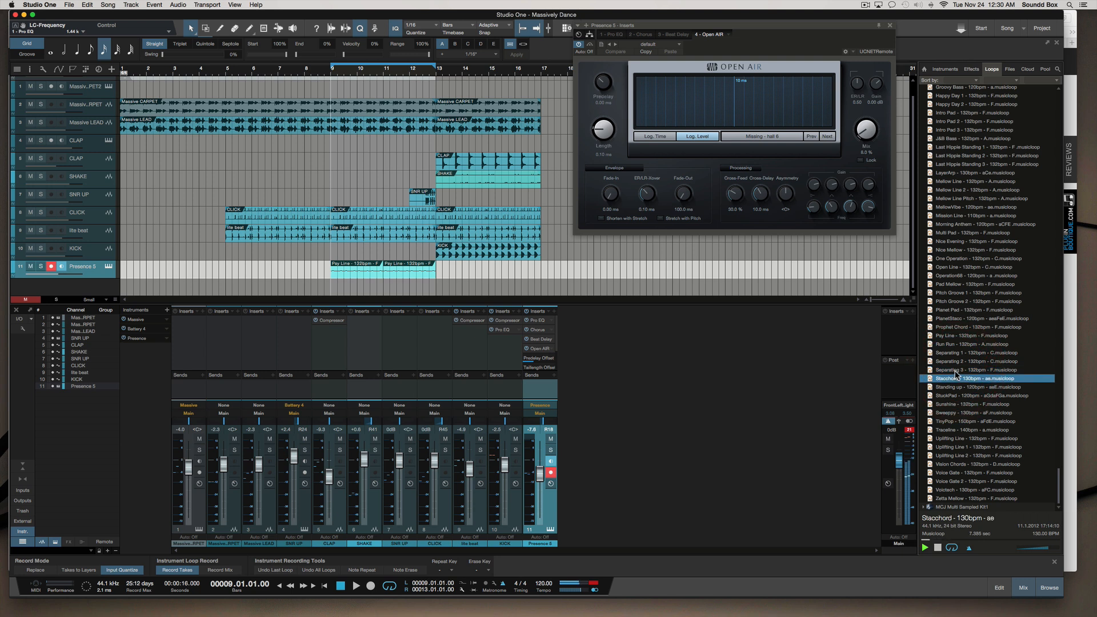
{"action": "key", "text": "Down"}
{"action": "key", "text": "Down"}
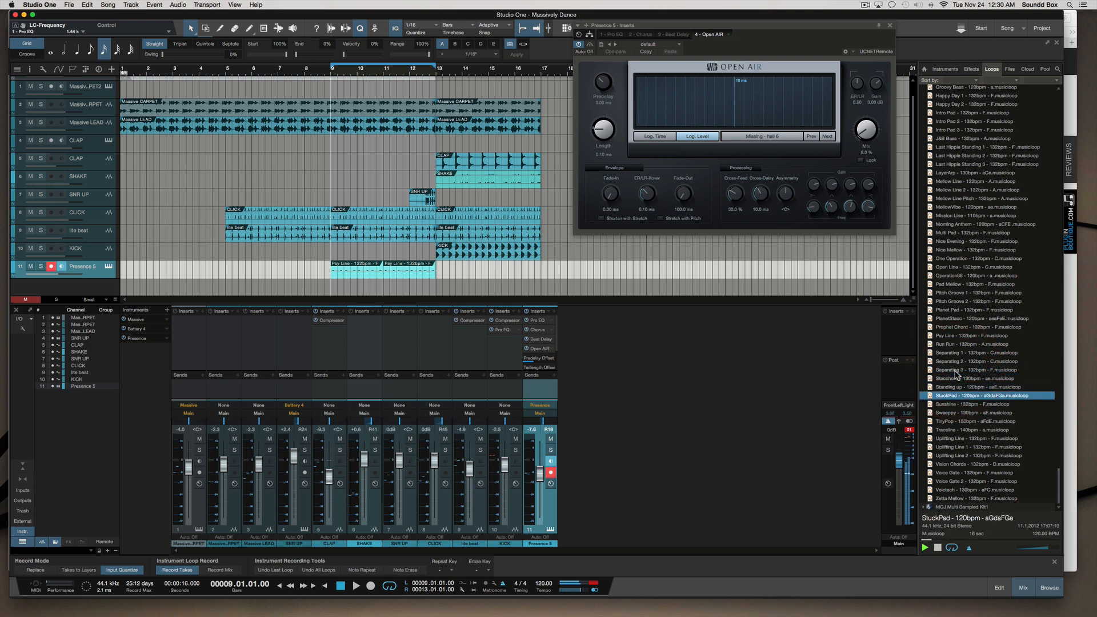
{"action": "key", "text": "Down"}
{"action": "key", "text": "Down"}
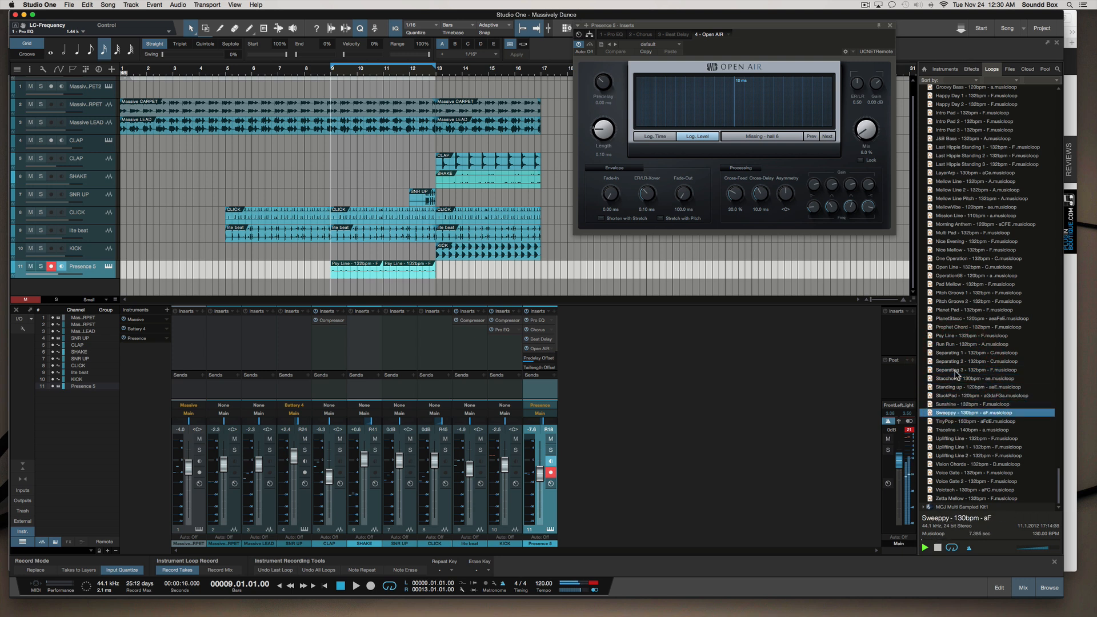
{"action": "key", "text": "Down"}
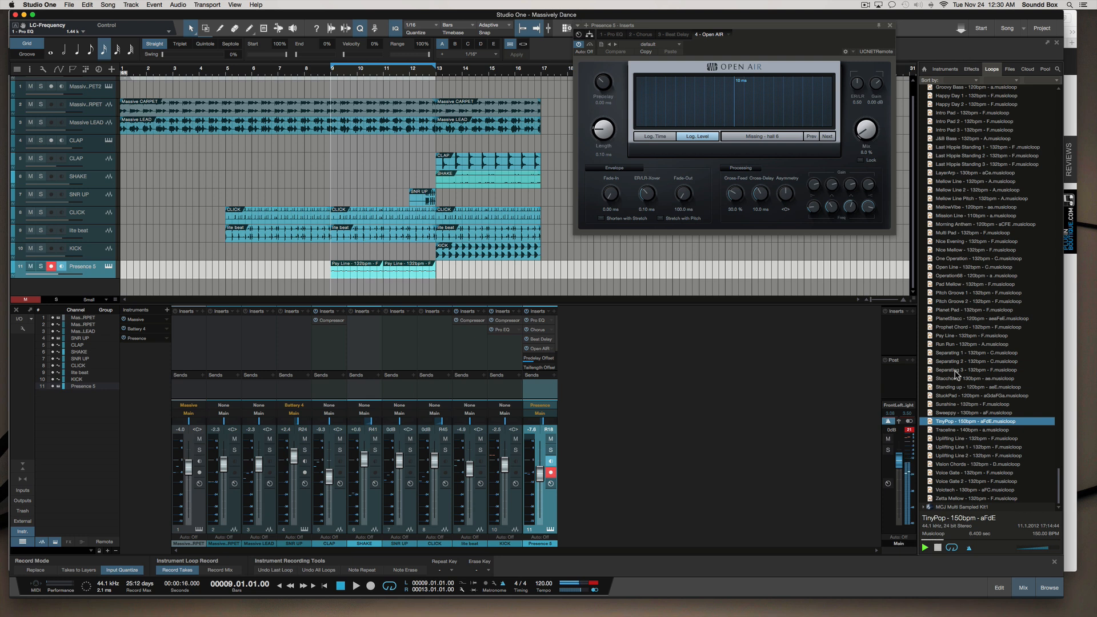
{"action": "key", "text": "Down"}
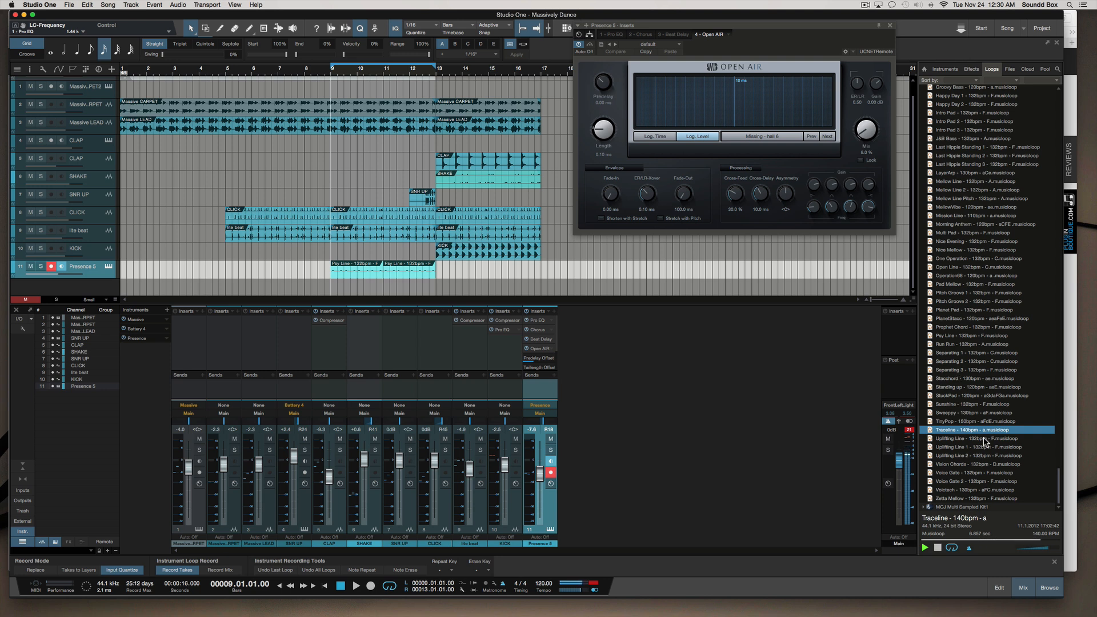
Step: Preview the musicloops from Uplifting Line through Vision Chords, Voice Gate and Voictech to Zetta Mellow against the playing song
{"action": "key", "text": "space"}
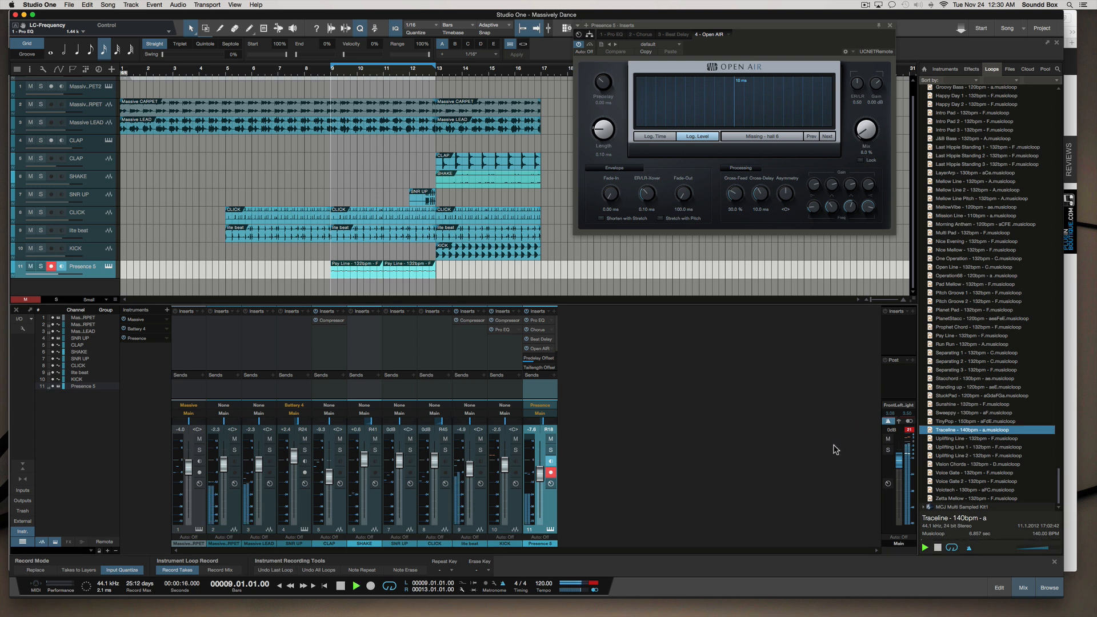
{"action": "left_click", "coordinate": [975, 440]}
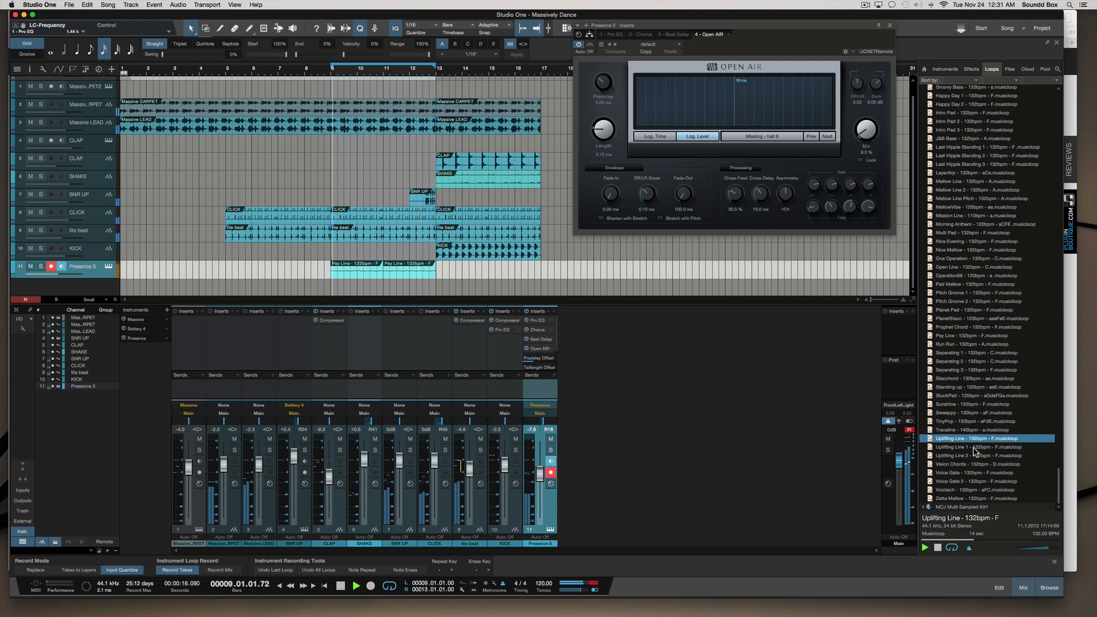
{"action": "left_click", "coordinate": [975, 449]}
{"action": "left_click", "coordinate": [971, 456]}
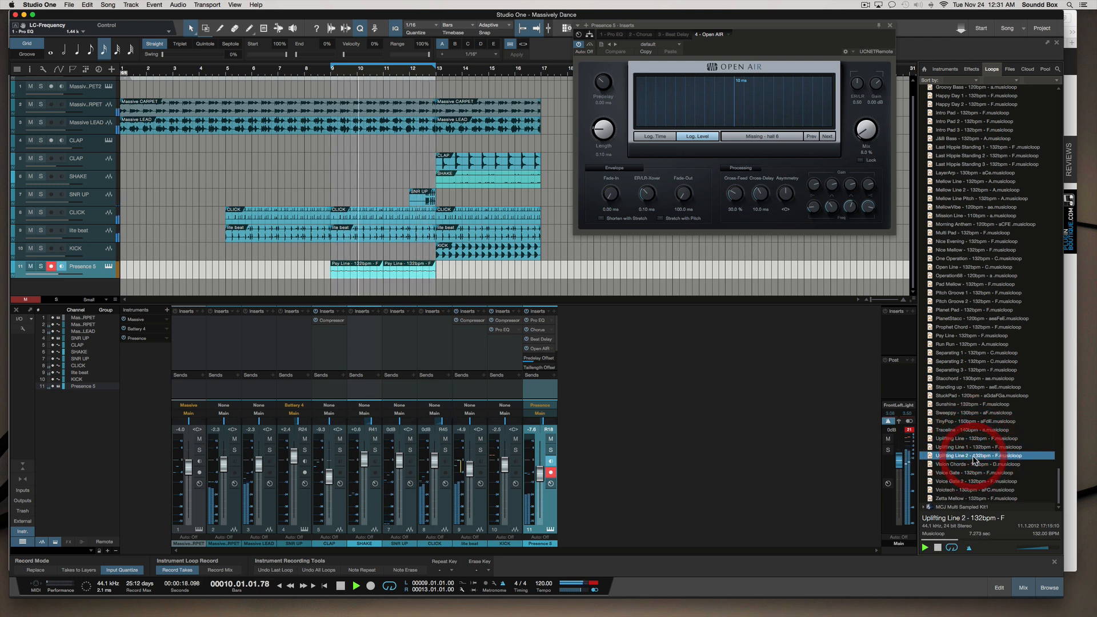
{"action": "left_click", "coordinate": [972, 466]}
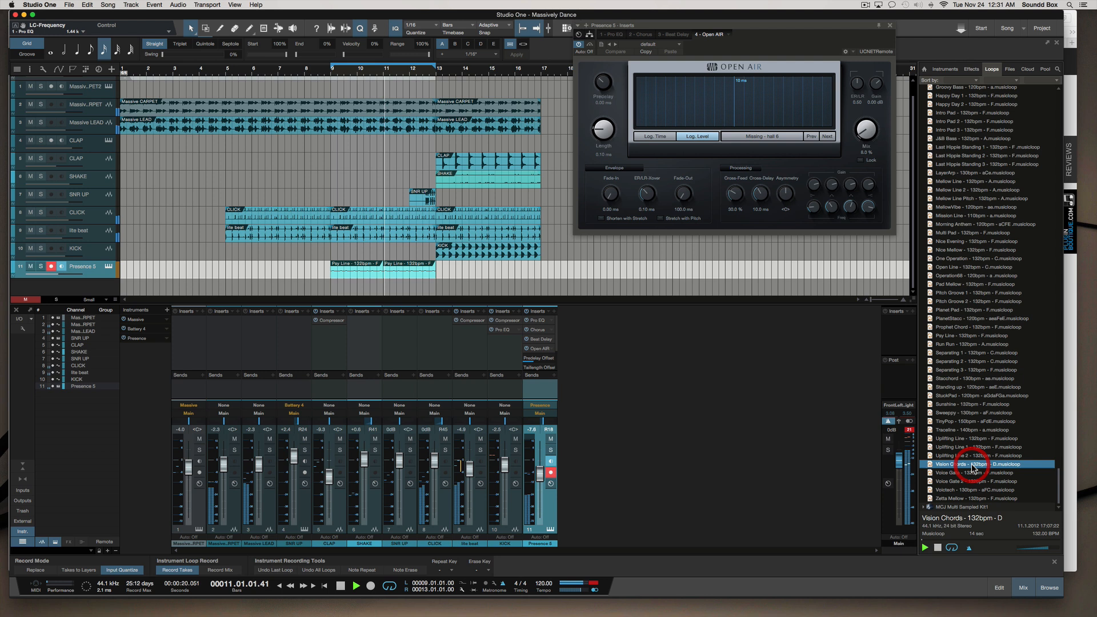
{"action": "left_click", "coordinate": [970, 473]}
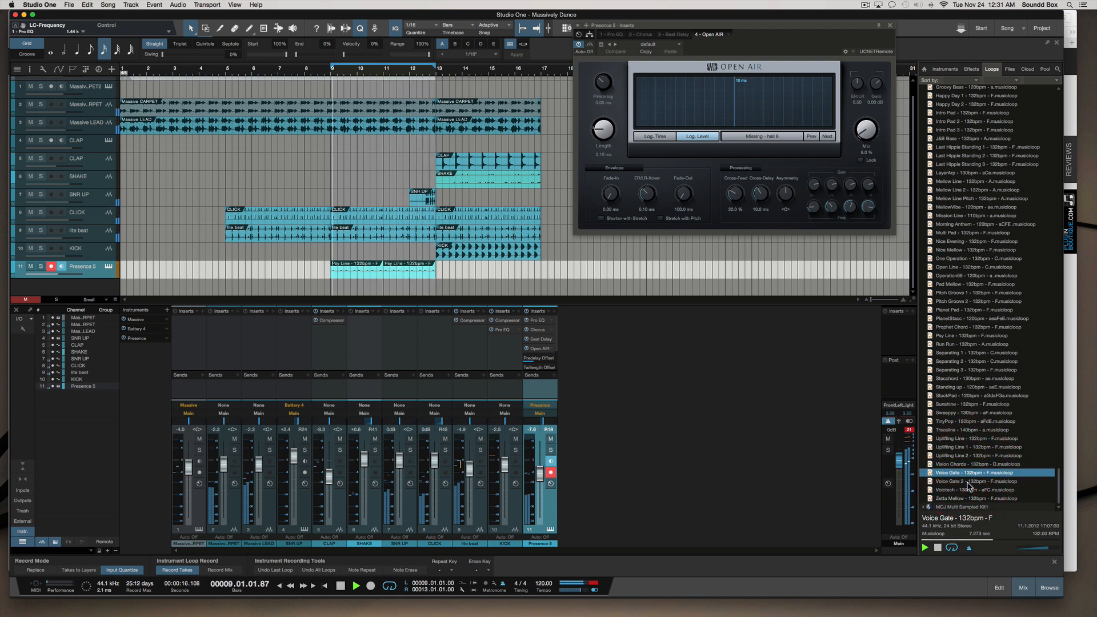
{"action": "left_click", "coordinate": [968, 482]}
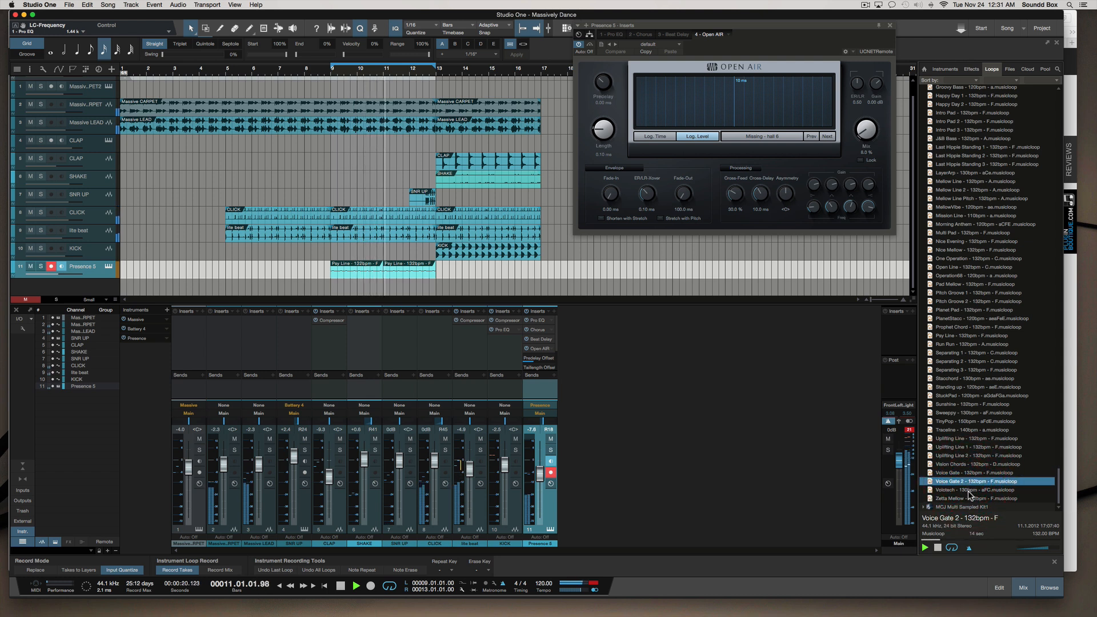
{"action": "left_click", "coordinate": [969, 491]}
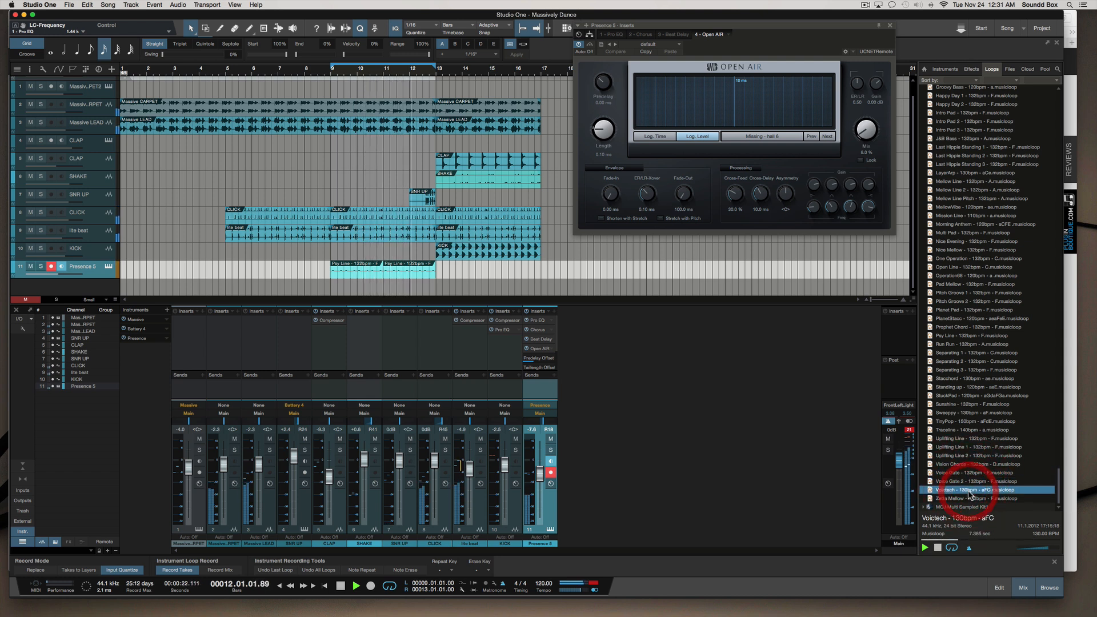
{"action": "left_click", "coordinate": [970, 499]}
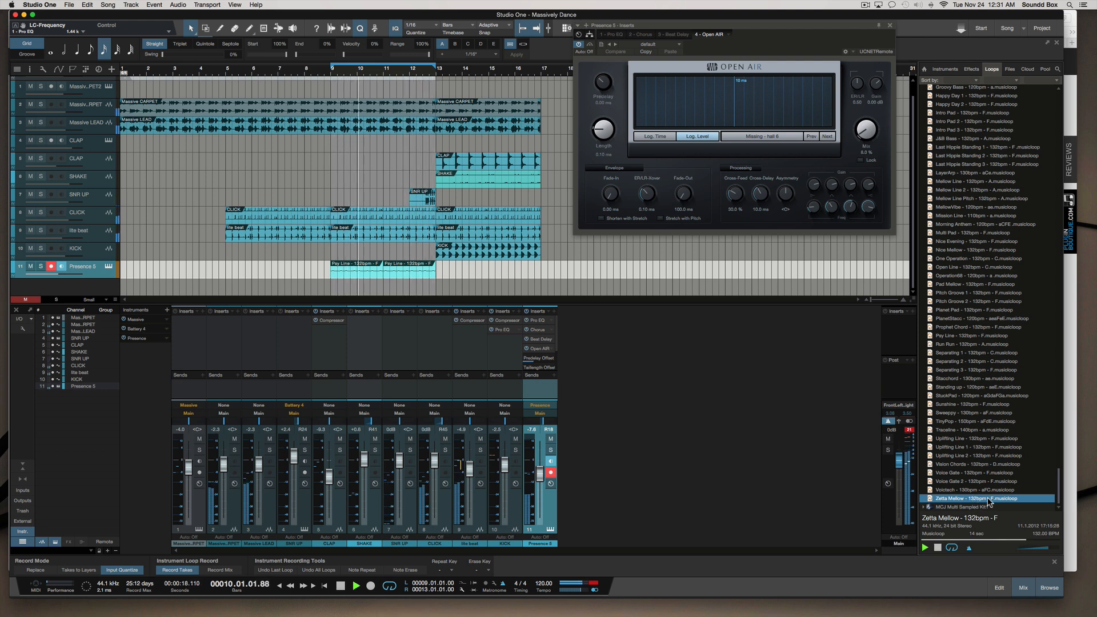
{"action": "key", "text": "space"}
Step: Add the Zetta Mellow musicloop on a new track at bar 9, dismiss the missing-files dialog and lower the track's volume to about -8.1 dB
{"action": "left_click_drag", "start_coordinate": [934, 481], "coordinate": [345, 284]}
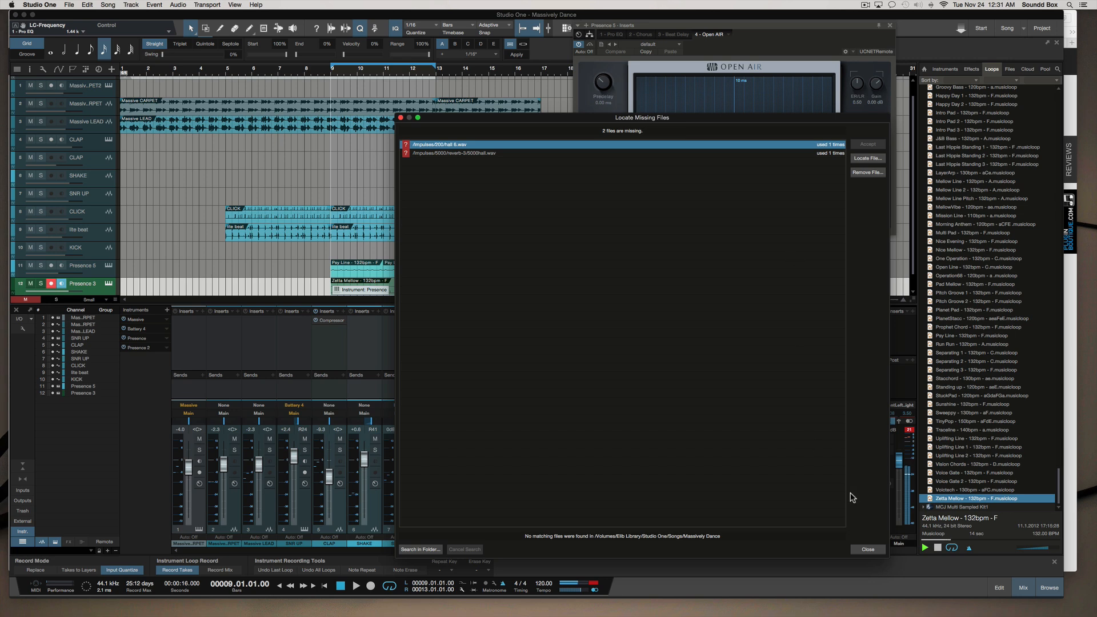
{"action": "left_click", "coordinate": [869, 550]}
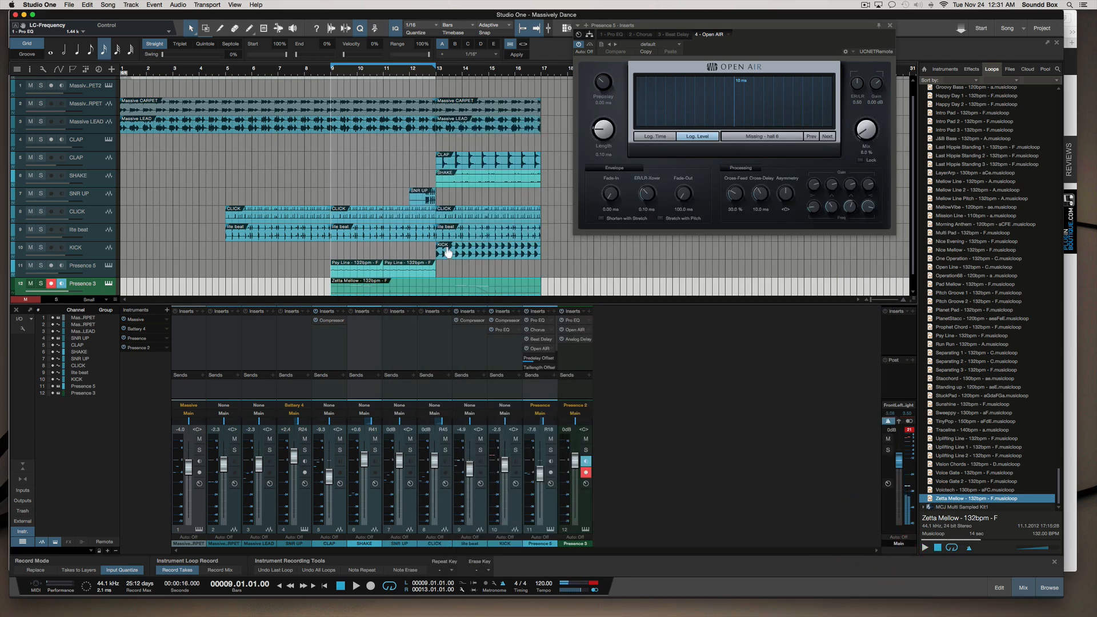
{"action": "scroll", "coordinate": [433, 243], "scroll_direction": "down", "scroll_amount": 1}
{"action": "key", "text": "space"}
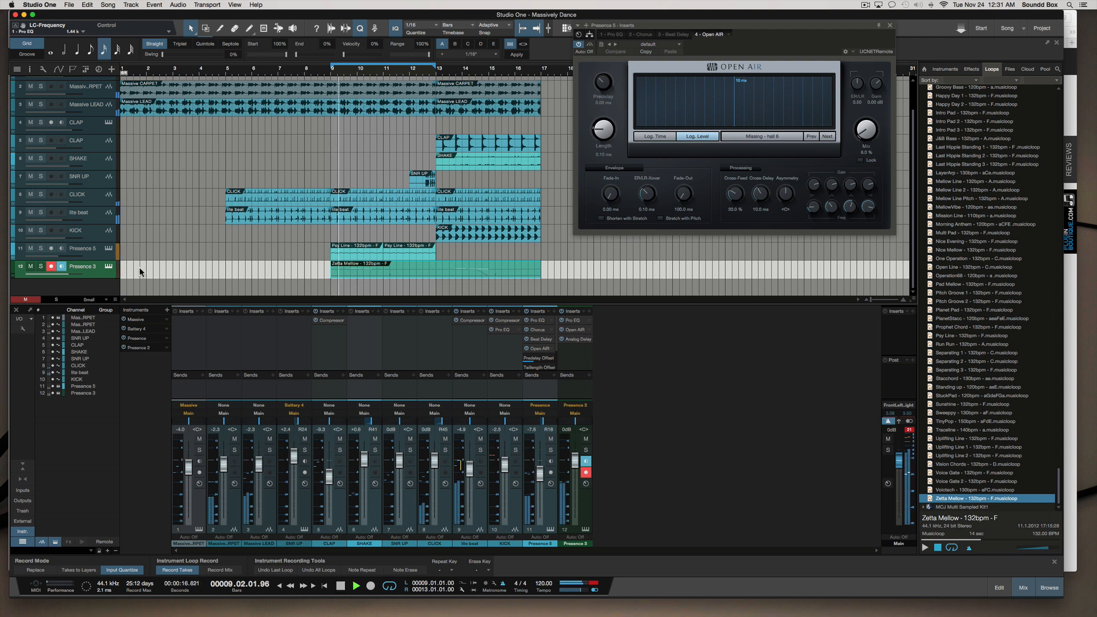
{"action": "left_click_drag", "start_coordinate": [67, 274], "coordinate": [58, 278]}
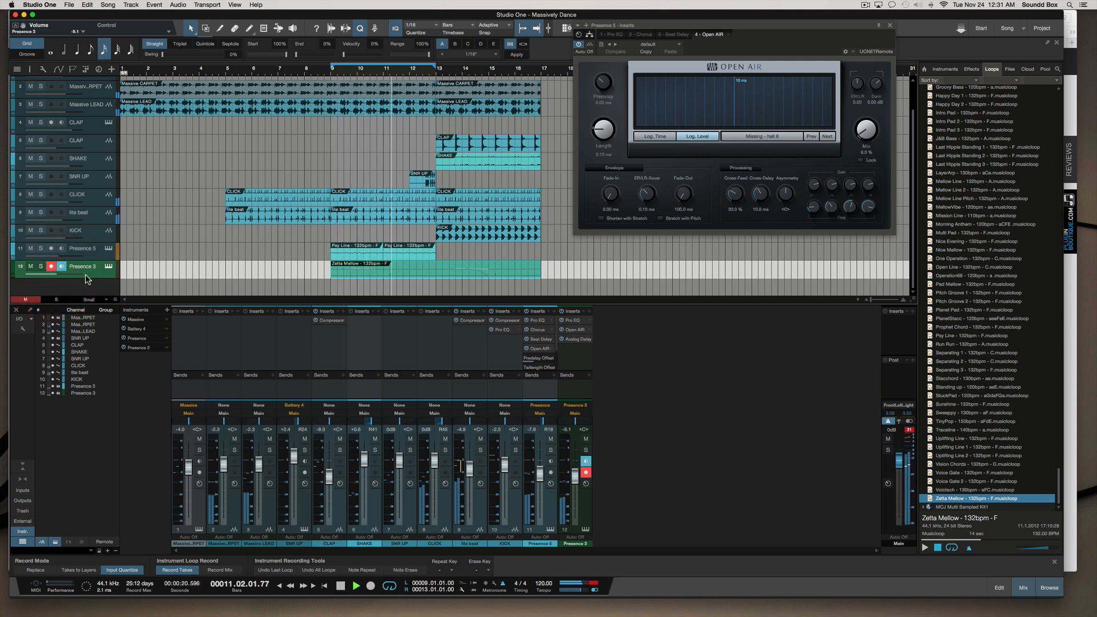
{"action": "key", "text": "space"}
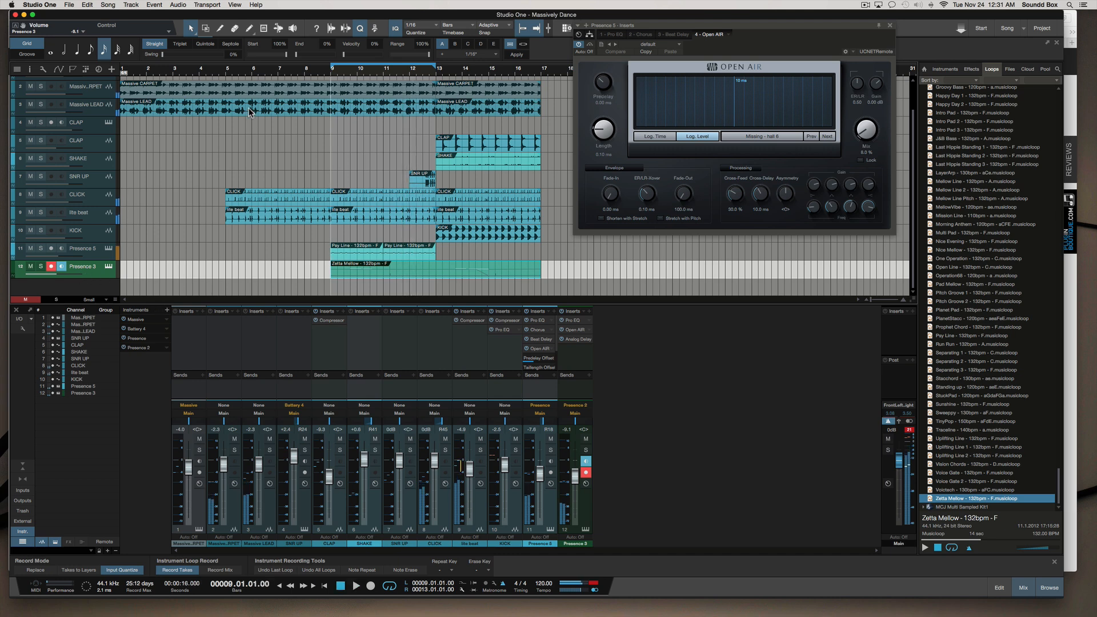
Step: Play the song from its beginning and move the Zetta Mellow event to start at bar 5
{"action": "left_click", "coordinate": [259, 177]}
{"action": "key", "text": "comma"}
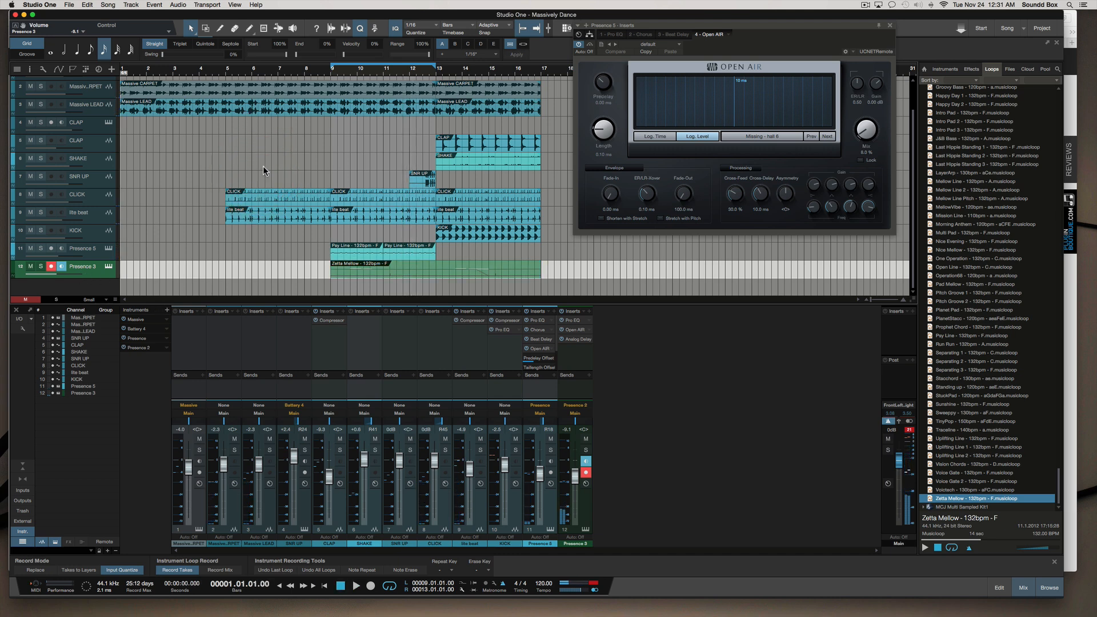
{"action": "key", "text": "space"}
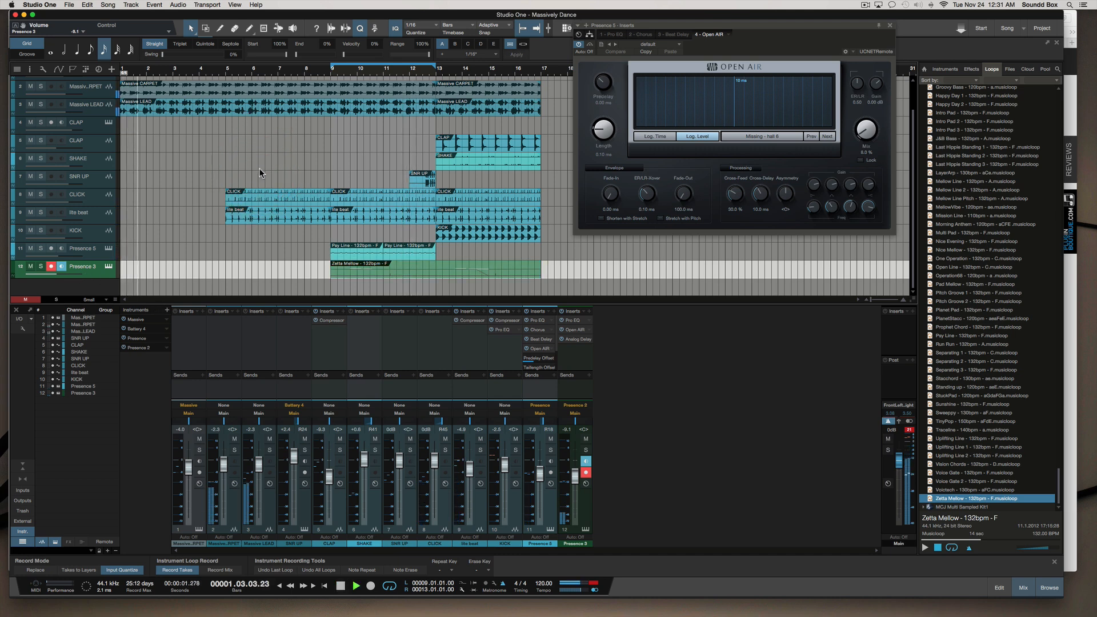
{"action": "left_click_drag", "start_coordinate": [423, 265], "coordinate": [320, 263]}
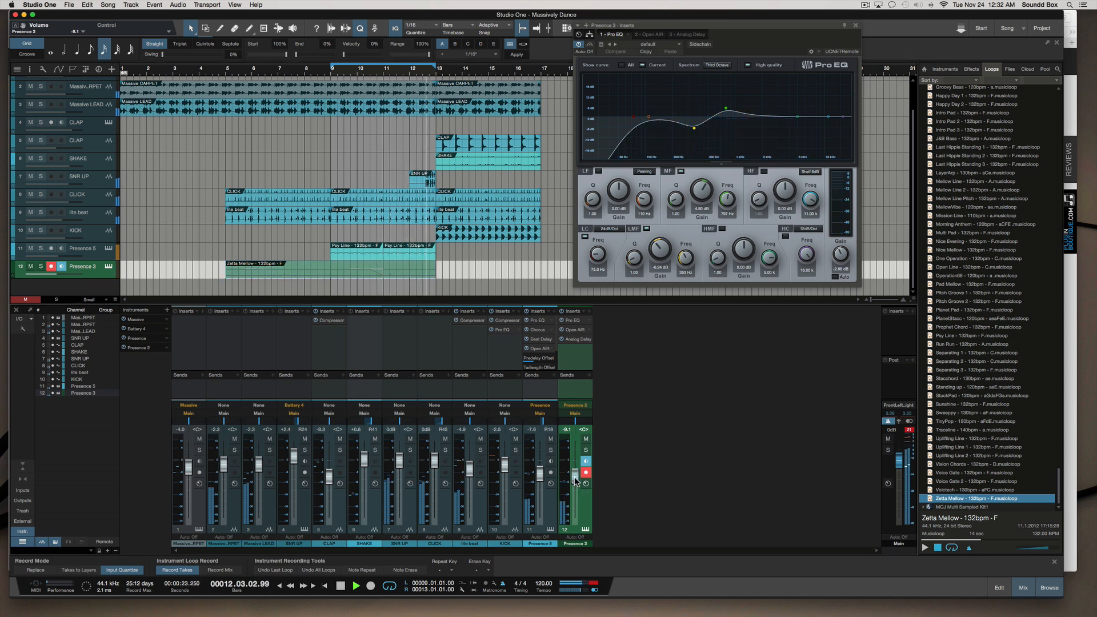
Step: Lower the Zetta Mellow channel's volume to about -12.4 dB and raise its Pro EQ low-cut frequency to about 1.10 kHz
{"action": "left_click_drag", "start_coordinate": [576, 482], "coordinate": [576, 488]}
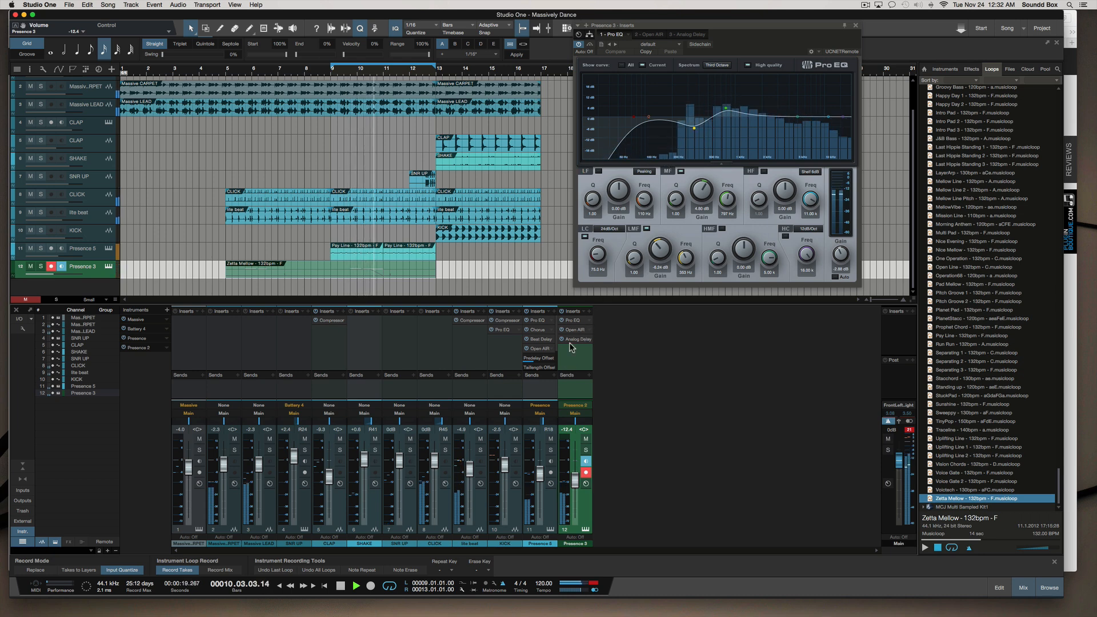
{"action": "left_click_drag", "start_coordinate": [621, 158], "coordinate": [709, 113]}
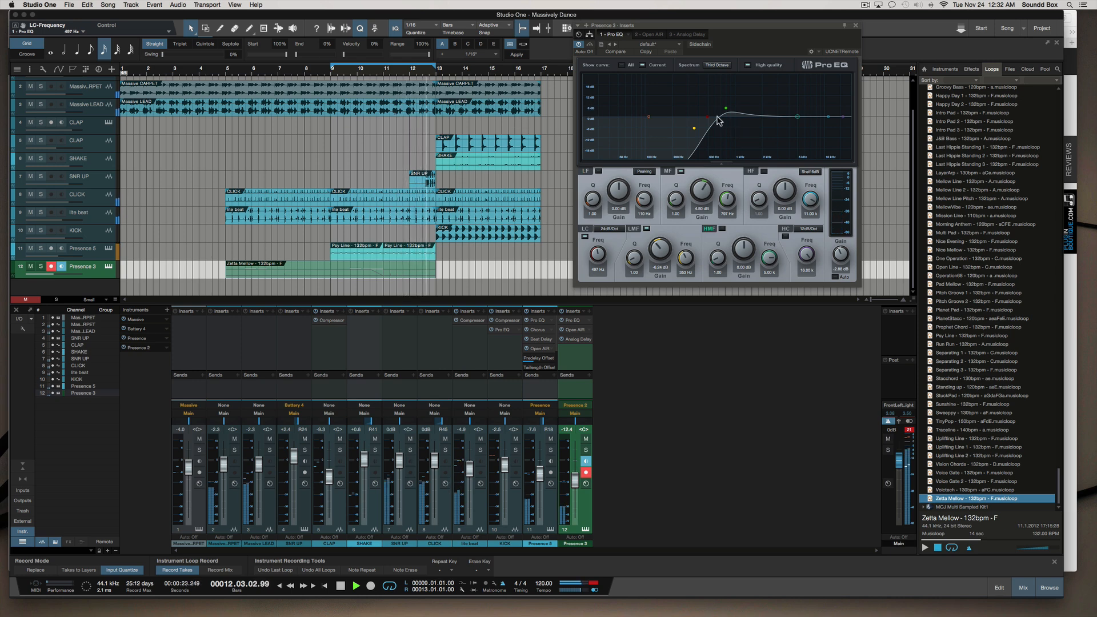
{"action": "left_click_drag", "start_coordinate": [708, 119], "coordinate": [740, 115]}
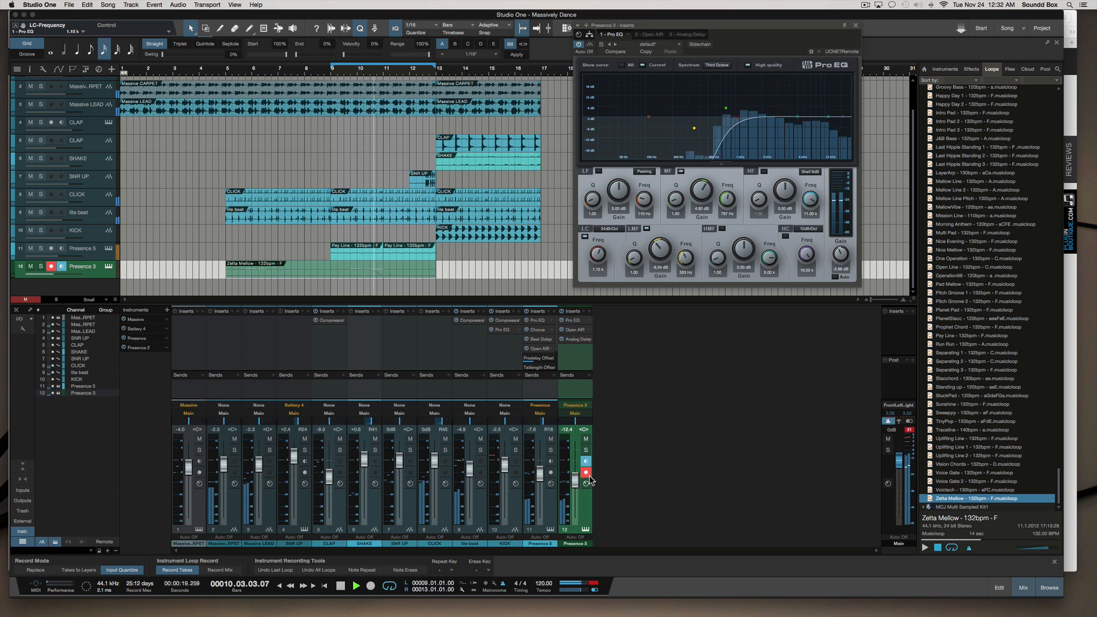
Step: Set the Zetta Mellow channel's volume to about -8.7 dB, pan it to L29 and close its Pro EQ window
{"action": "left_click_drag", "start_coordinate": [573, 482], "coordinate": [574, 479]}
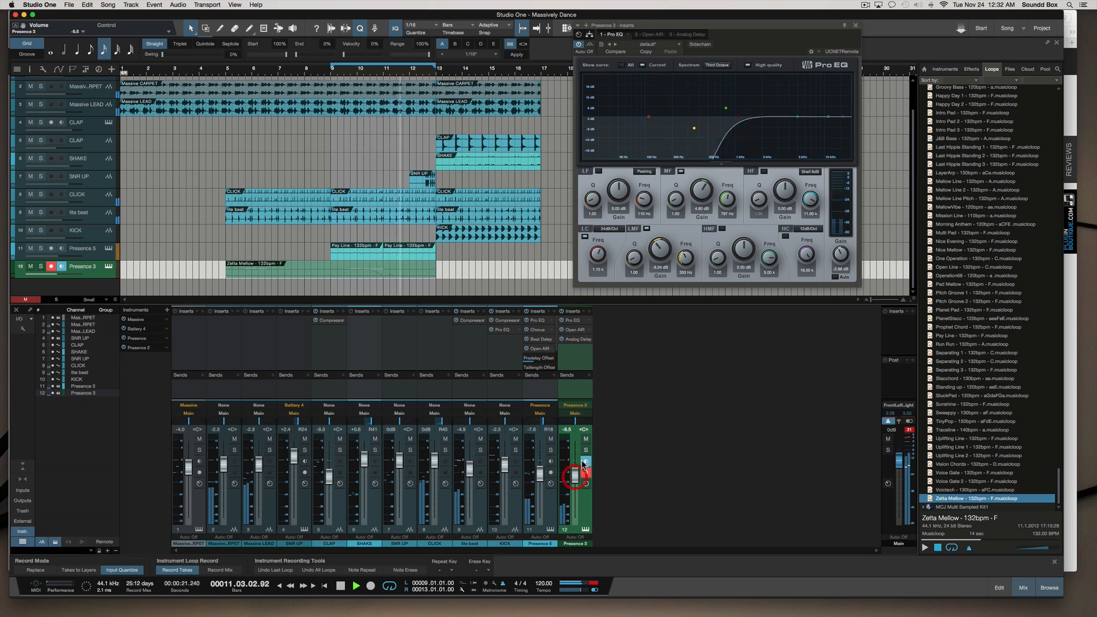
{"action": "mouse_move", "coordinate": [575, 421]}
{"action": "left_mouse_down"}
{"action": "mouse_move", "coordinate": [574, 454]}
{"action": "mouse_move", "coordinate": [571, 442]}
{"action": "left_mouse_up"}
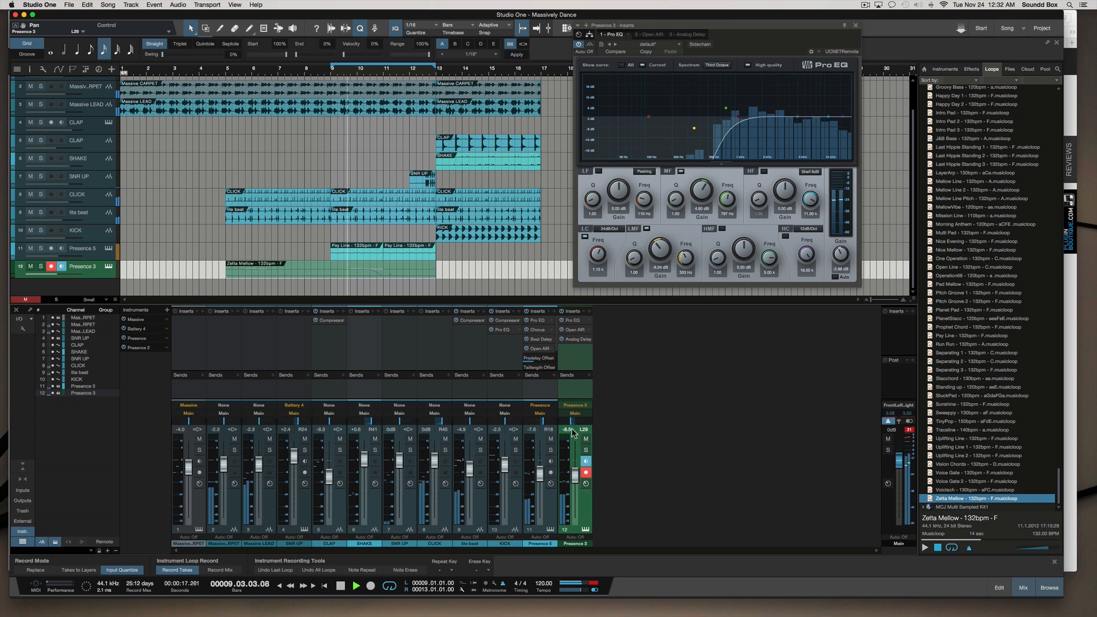
{"action": "left_click_drag", "start_coordinate": [577, 478], "coordinate": [576, 479]}
{"action": "left_click", "coordinate": [856, 27]}
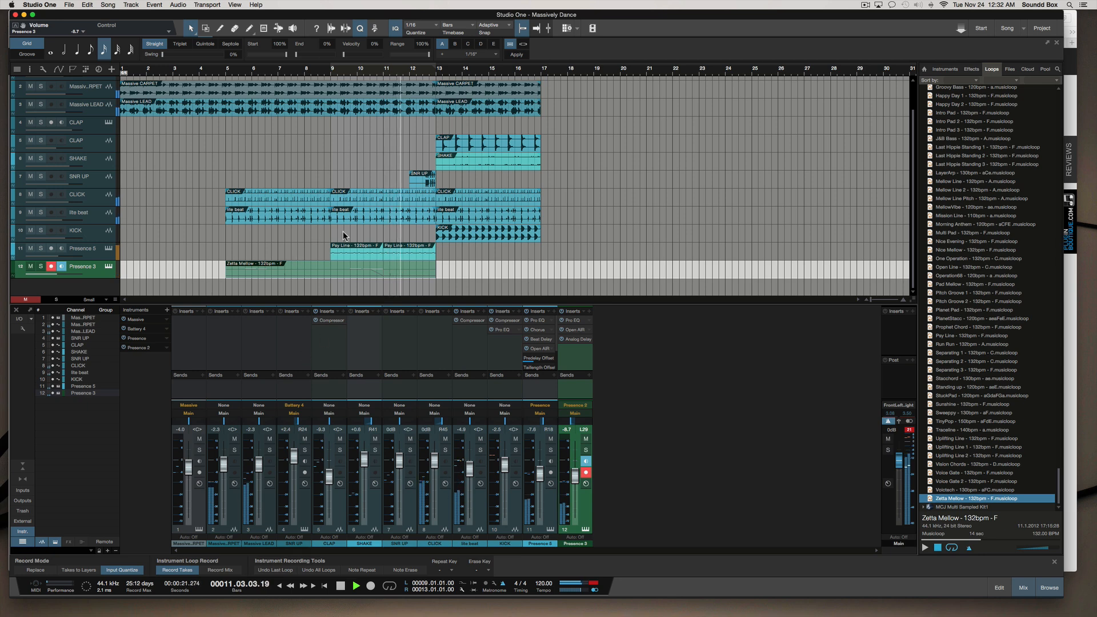
Step: Duplicate the two Psy Line events so the copies run from bar 13 to bar 17
{"action": "left_click", "coordinate": [352, 251]}
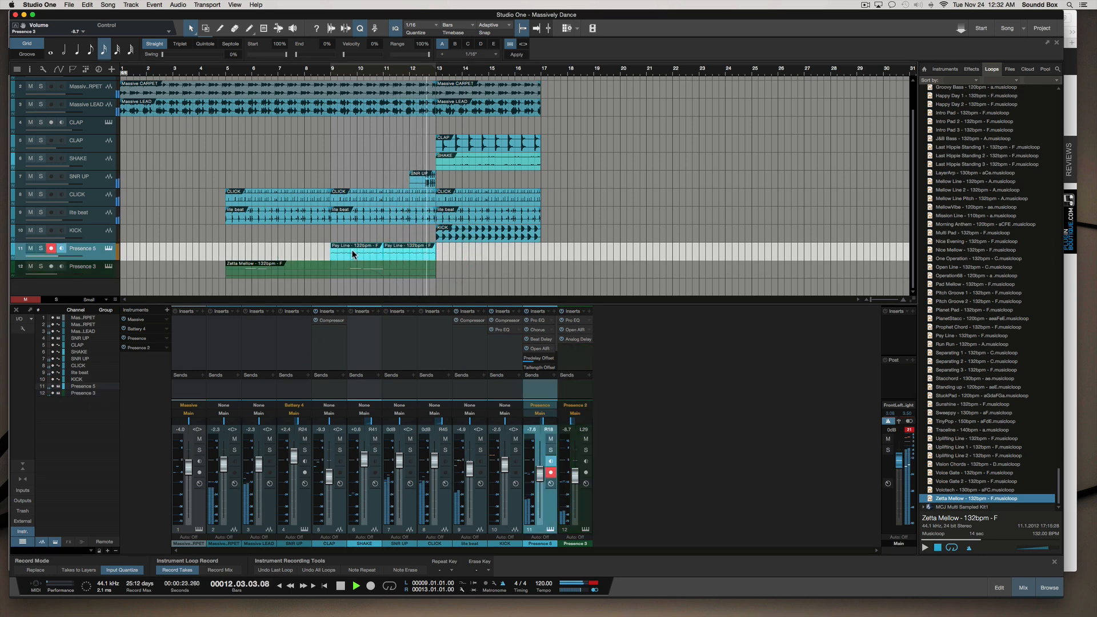
{"action": "left_click_drag", "start_coordinate": [352, 253], "coordinate": [457, 252]}
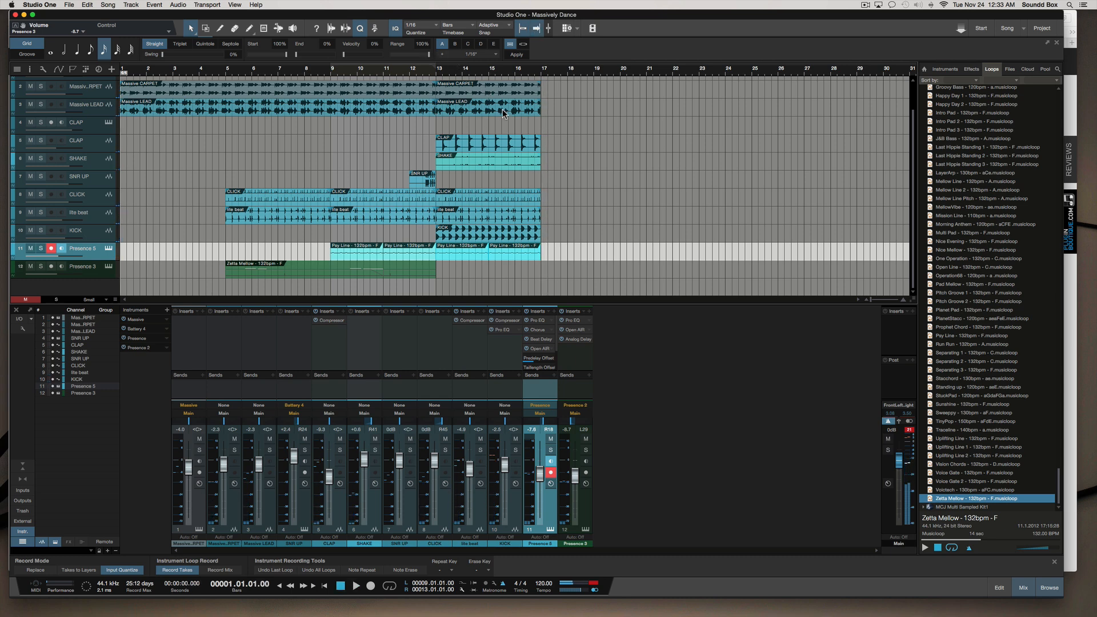
{"action": "scroll", "coordinate": [548, 108], "scroll_direction": "up", "scroll_amount": 2}
{"action": "scroll", "coordinate": [609, 106], "scroll_direction": "down", "scroll_amount": 2}
{"action": "left_click", "coordinate": [564, 120]}
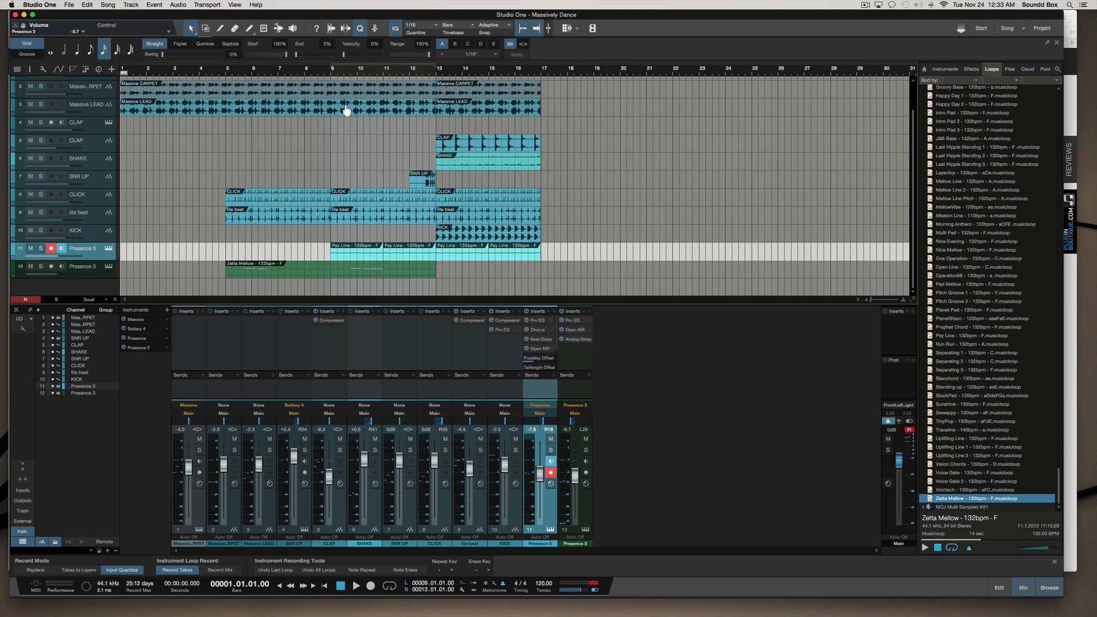
{"action": "left_click", "coordinate": [327, 152]}
{"action": "scroll", "coordinate": [341, 153], "scroll_direction": "up", "scroll_amount": 2}
{"action": "scroll", "coordinate": [341, 153], "scroll_direction": "down", "scroll_amount": 2}
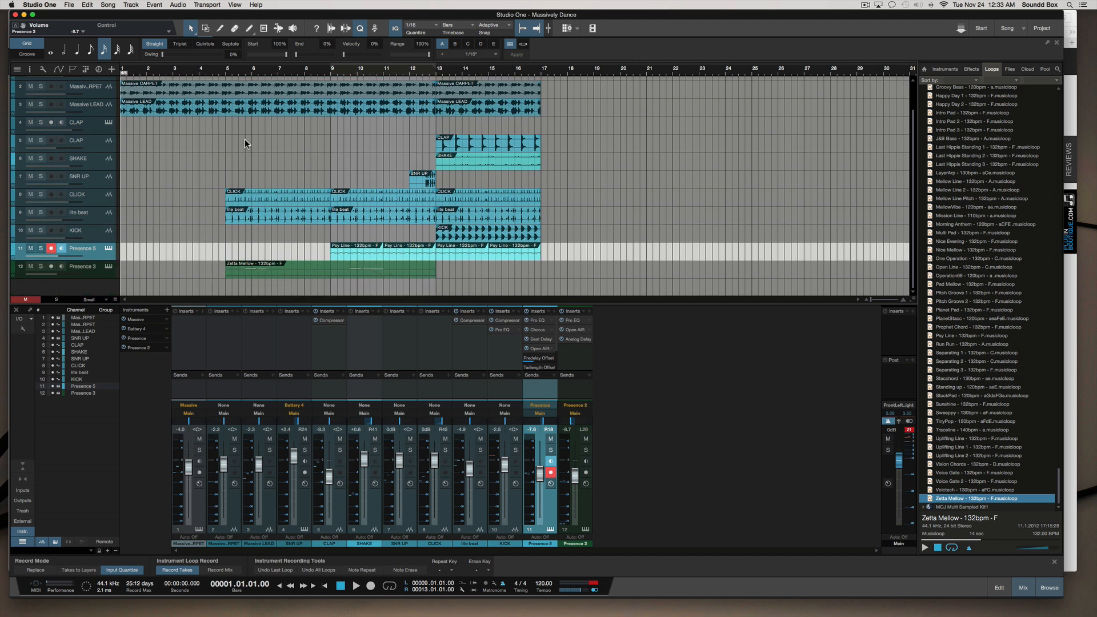